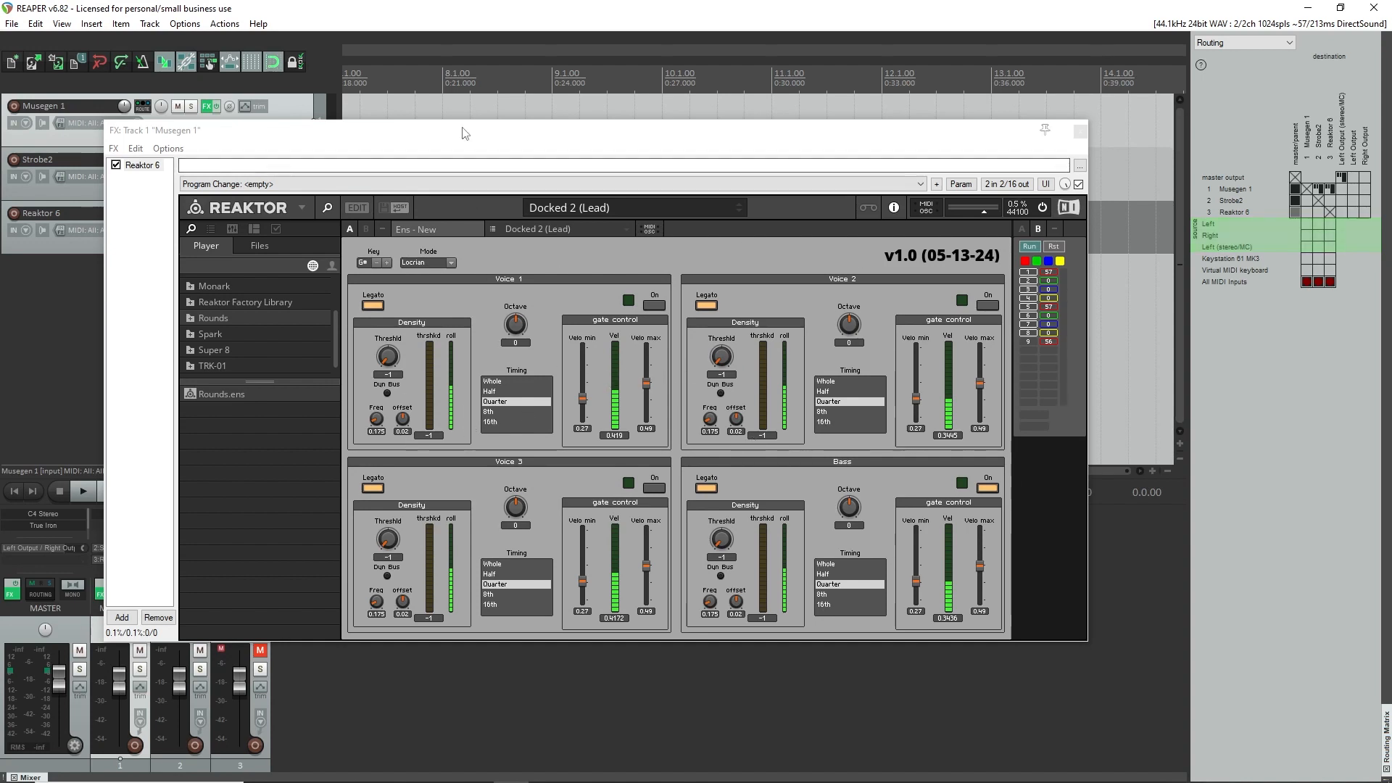
Start a new empty project in place of the current Musegen project.
left_click_drag(465, 133, 506, 141)
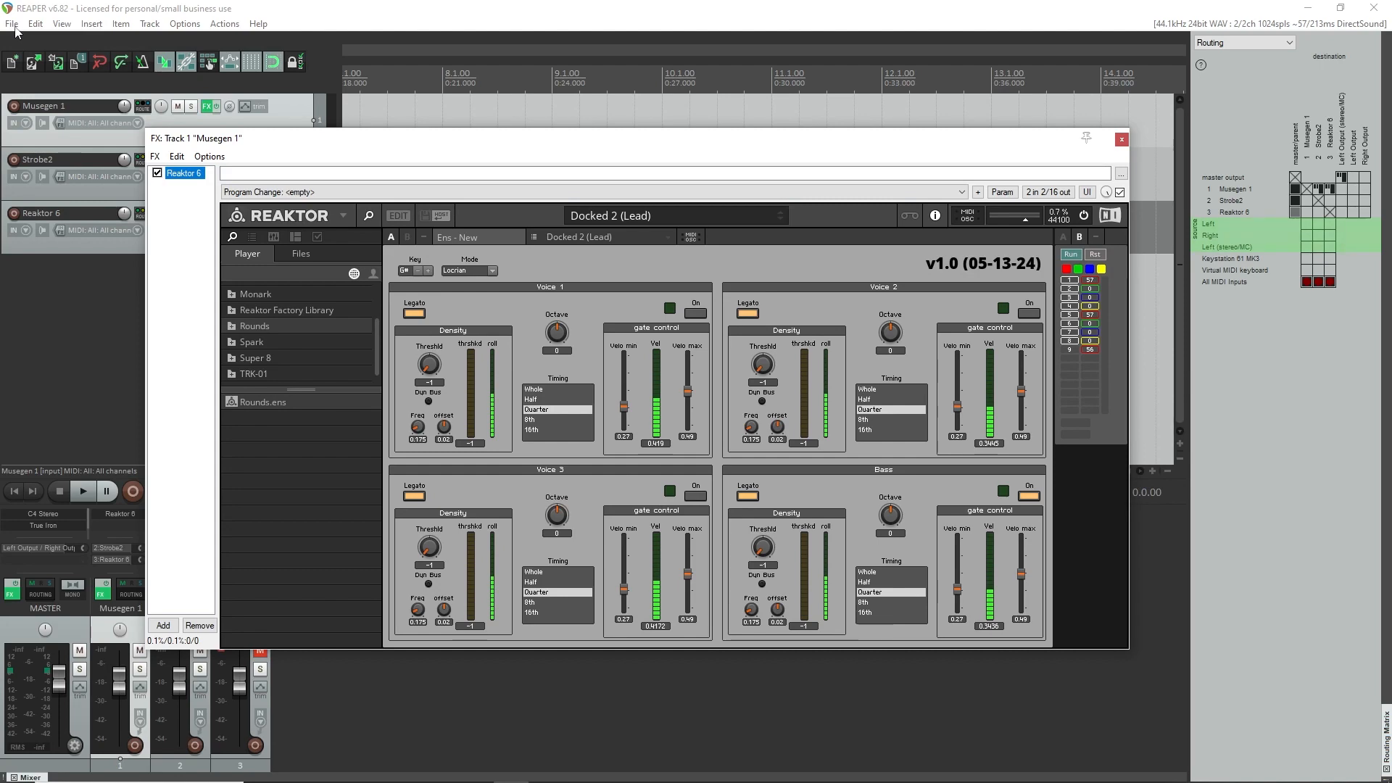
left_click(13, 24)
left_click(19, 42)
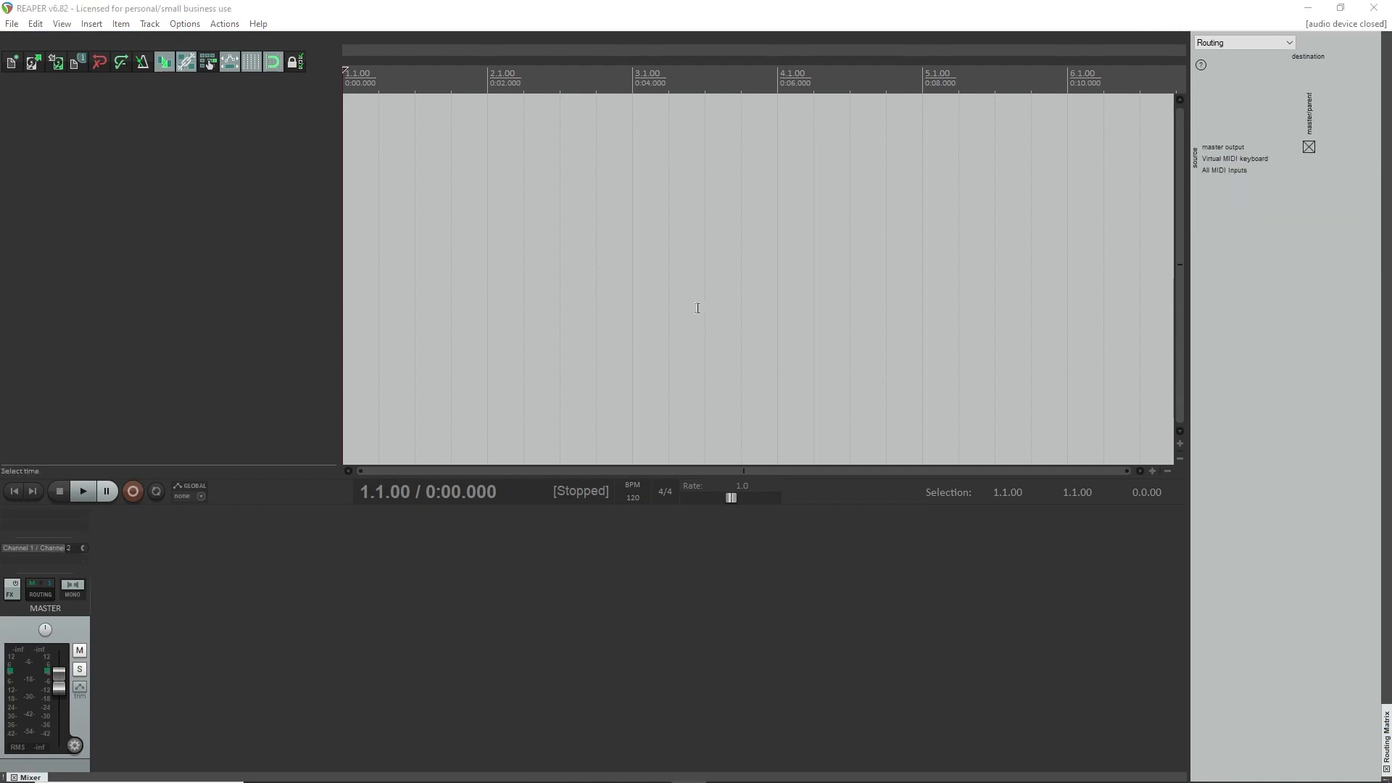
Insert the VST3i version of Reaktor 6 as a virtual instrument on a new track, declining the extra output tracks.
right_click(175, 159)
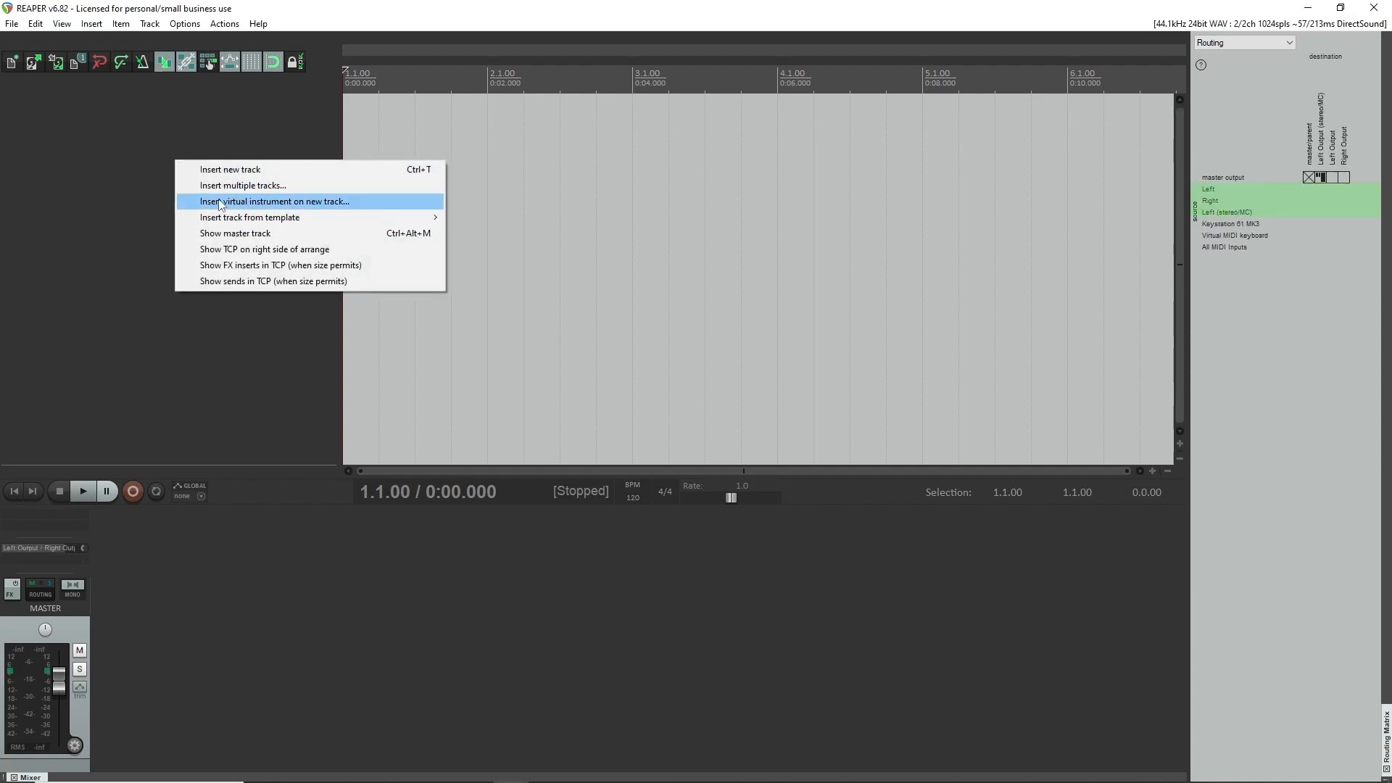
left_click(266, 208)
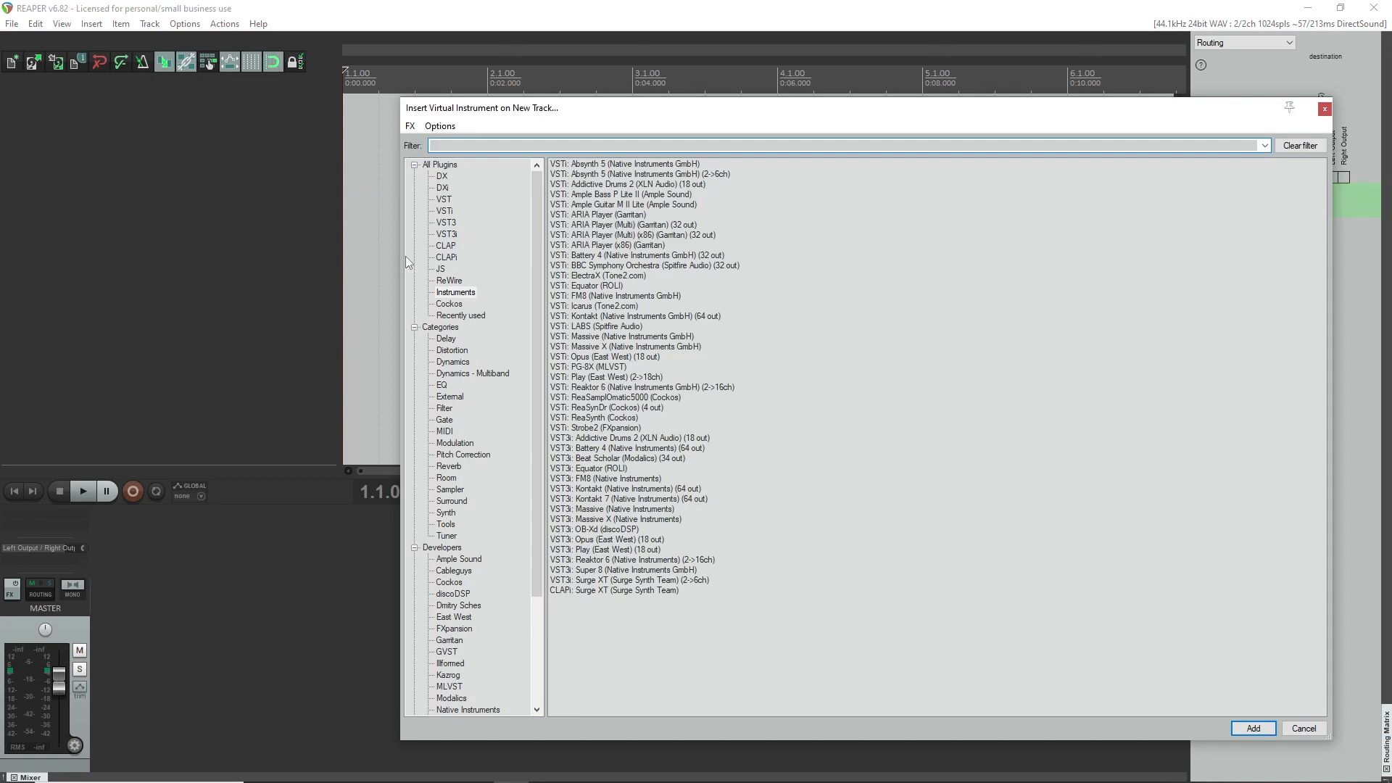
type("reak")
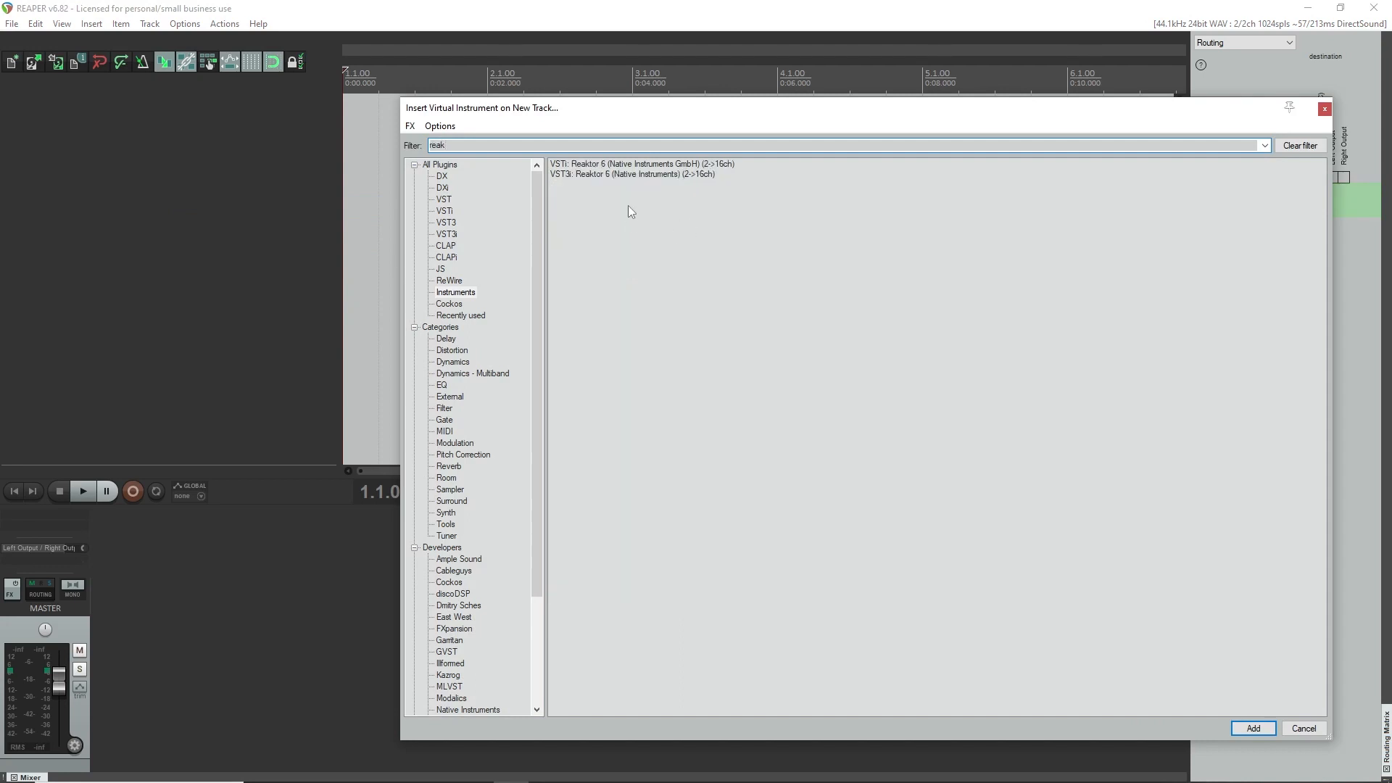
double_click(632, 172)
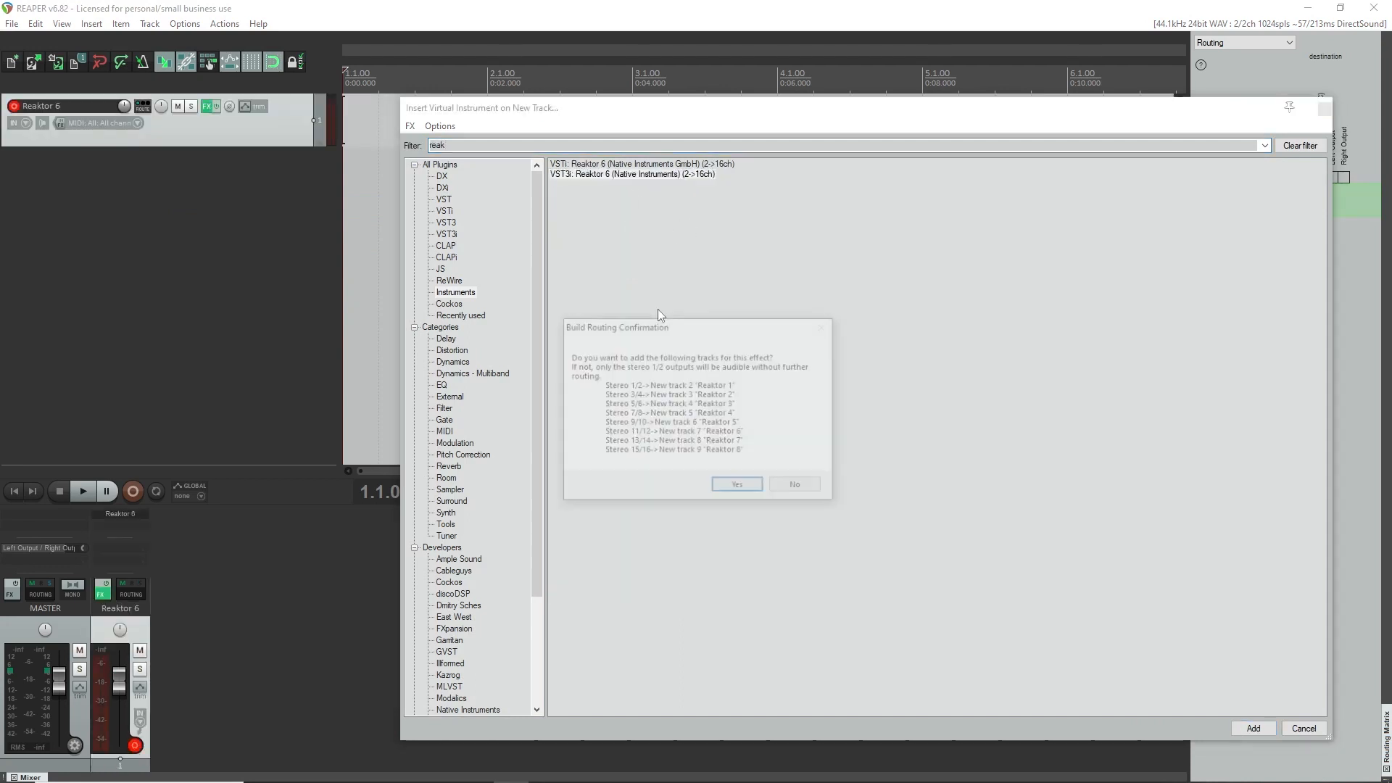
left_click(799, 489)
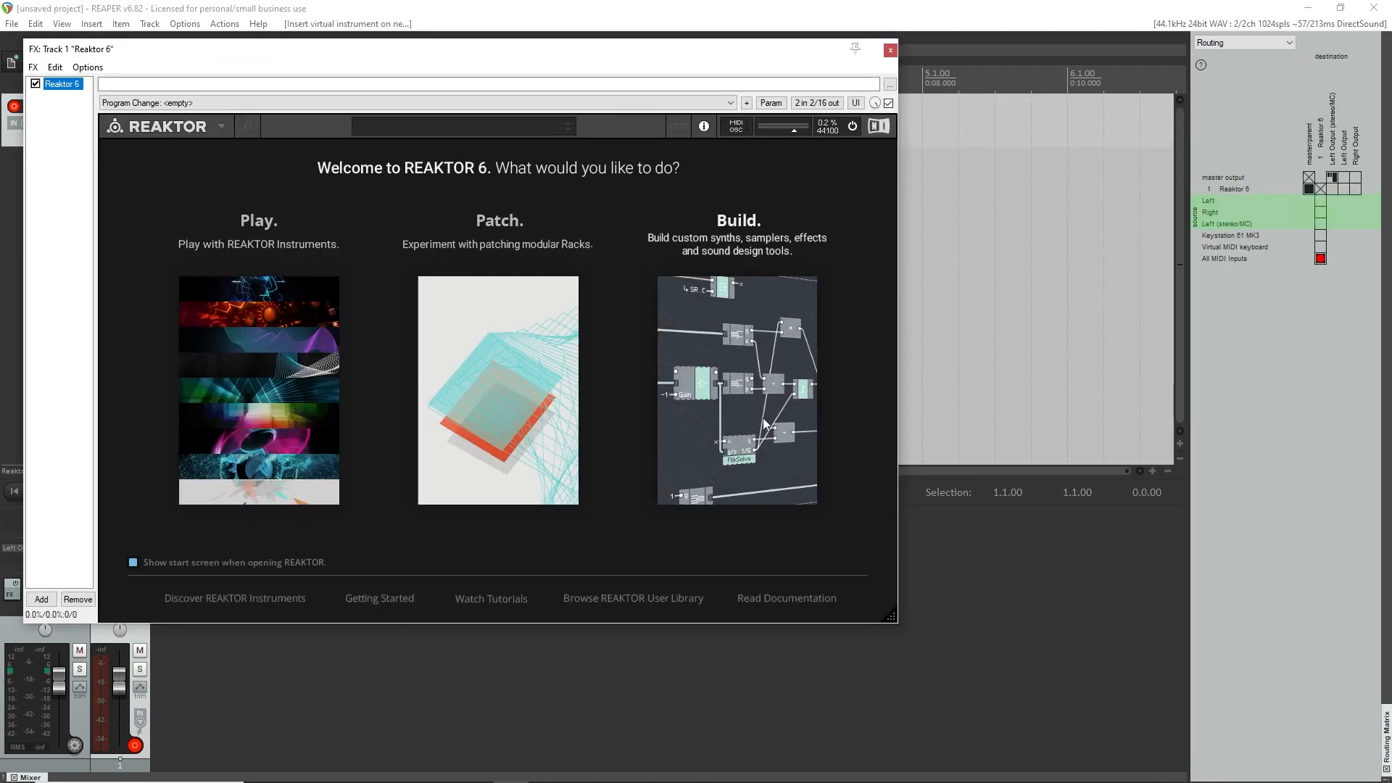
Start Reaktor 6 with the Build option, then close its window and disarm the track for recording.
left_click(760, 414)
left_click_drag(215, 51, 560, 166)
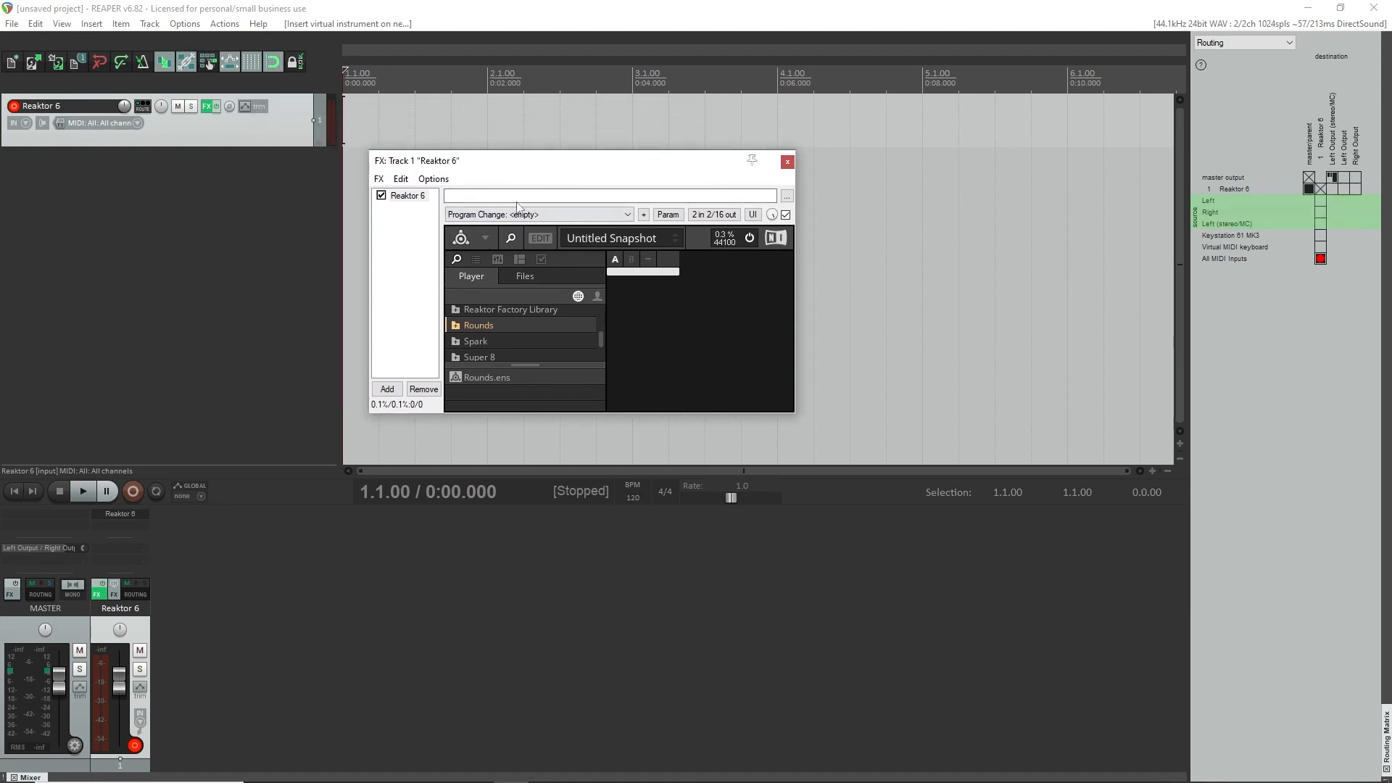
left_click(787, 161)
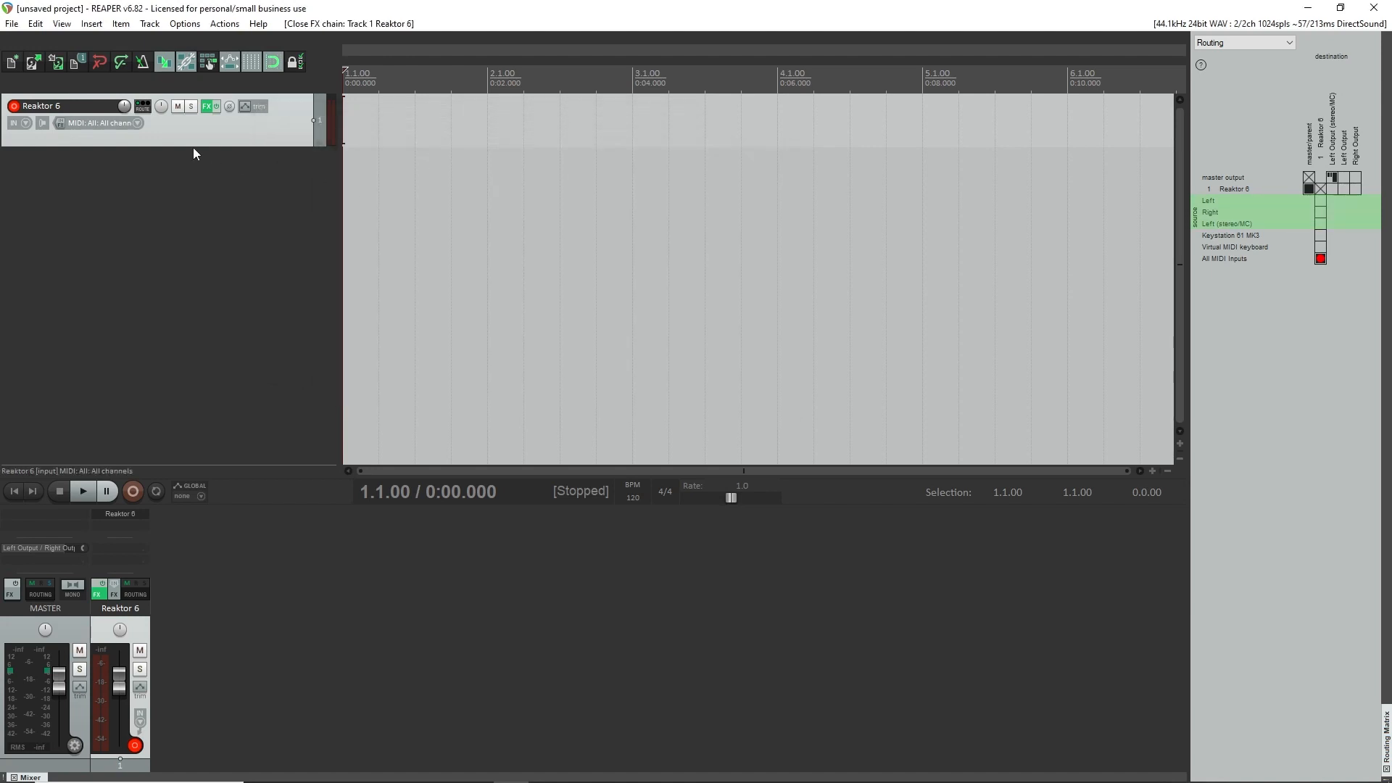
left_click(13, 108)
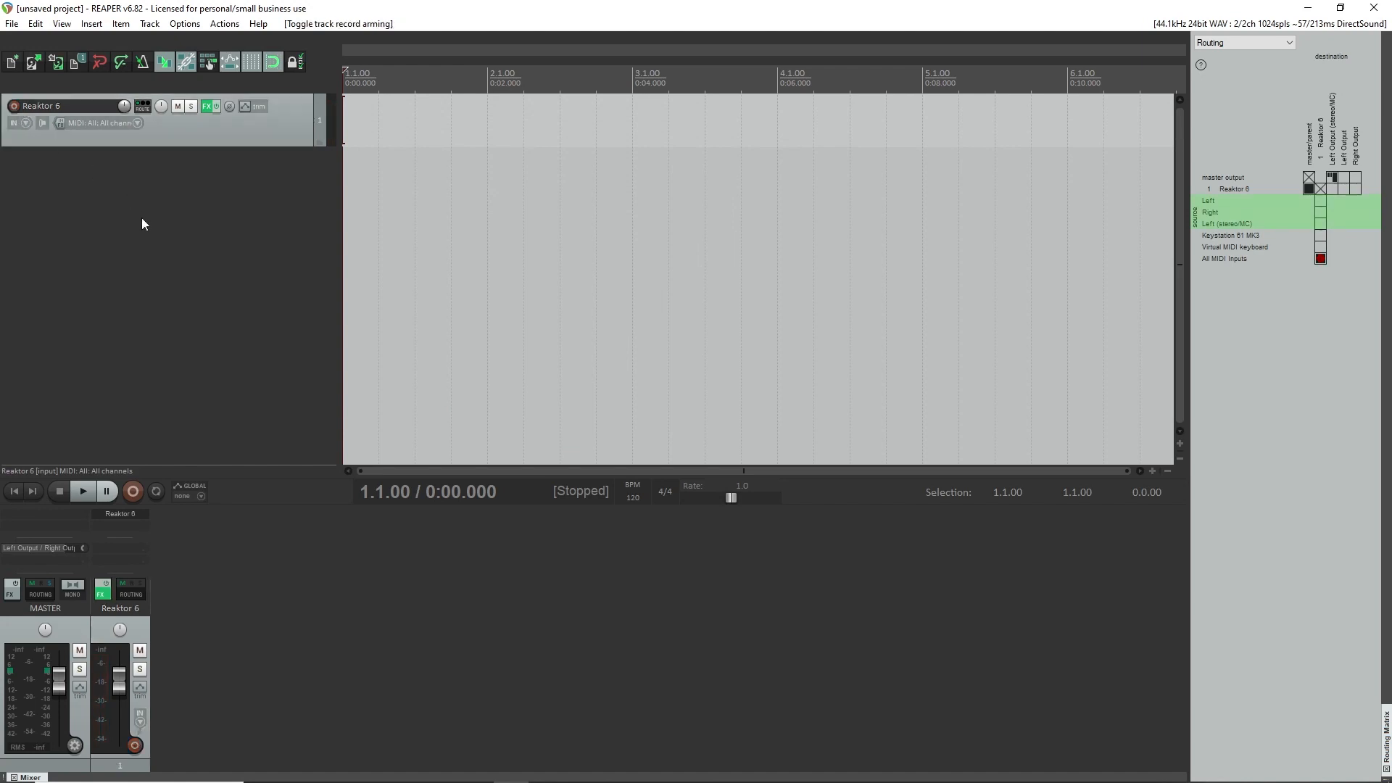
Insert the VST3i version of Surge XT as a virtual instrument on a new track, declining the extra output tracks.
right_click(142, 219)
left_click(166, 262)
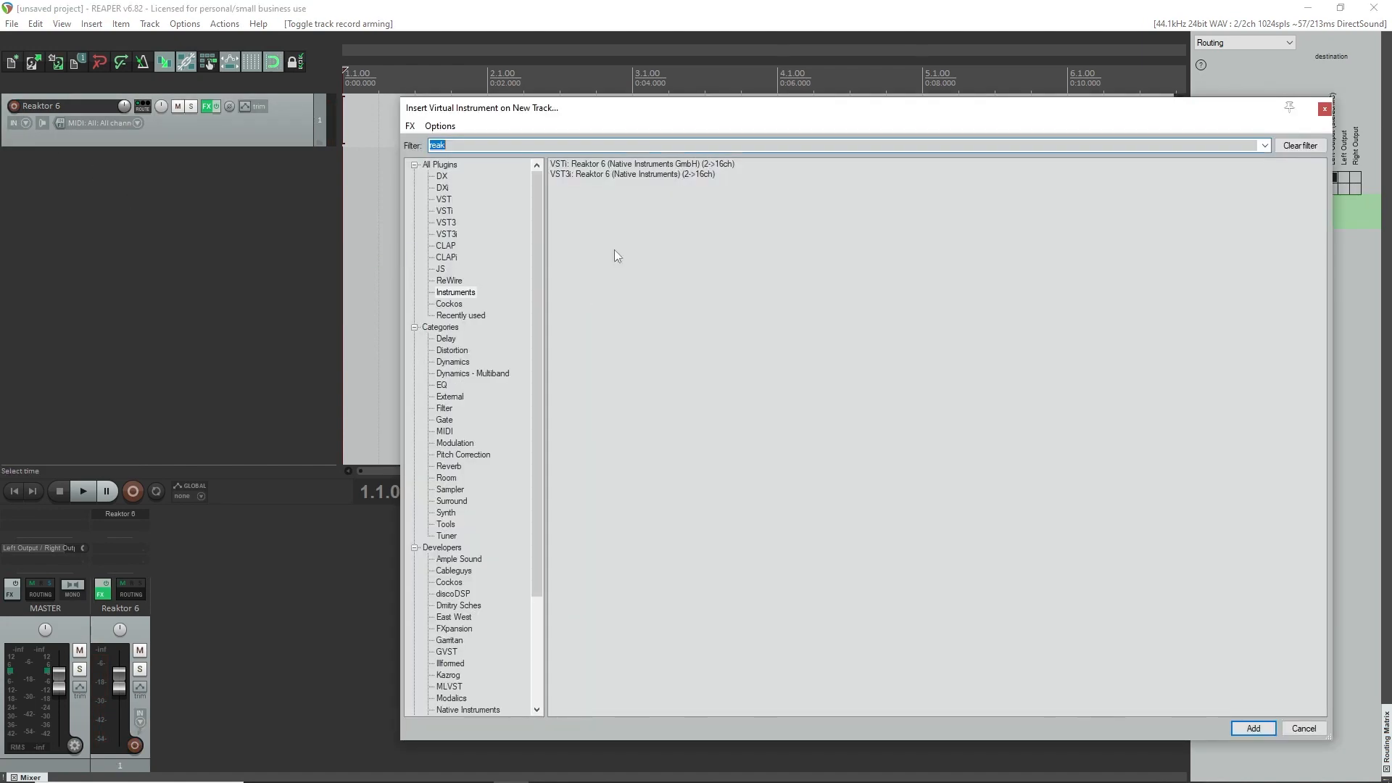
type("surge")
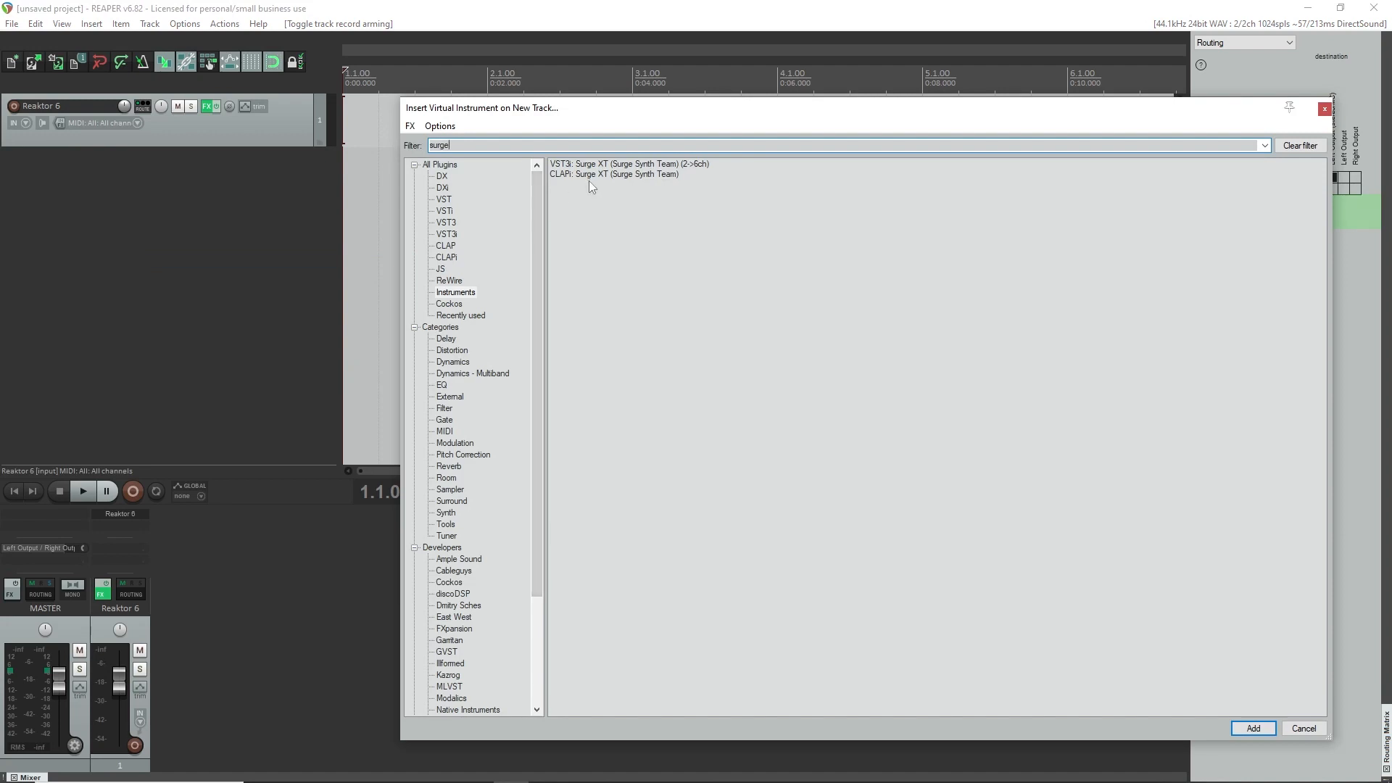
double_click(582, 164)
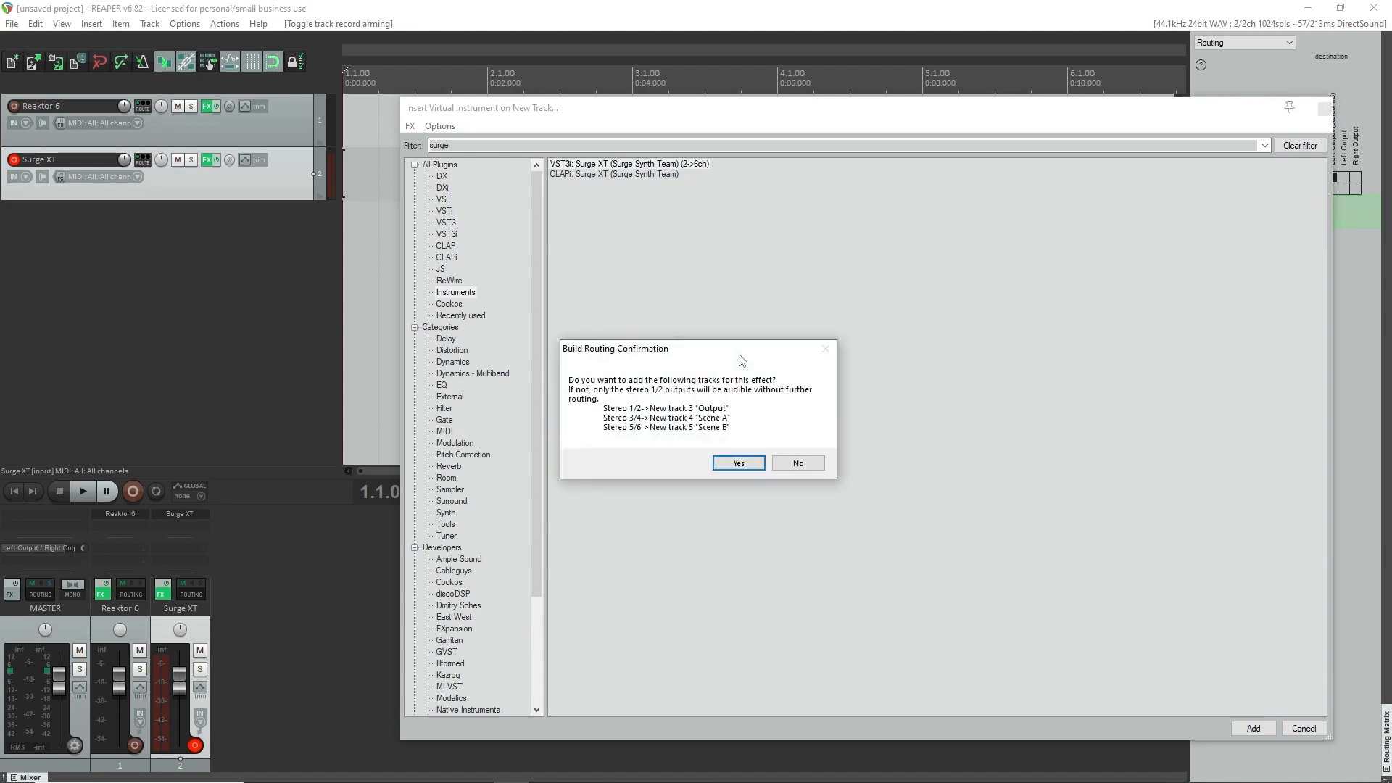
left_click(797, 463)
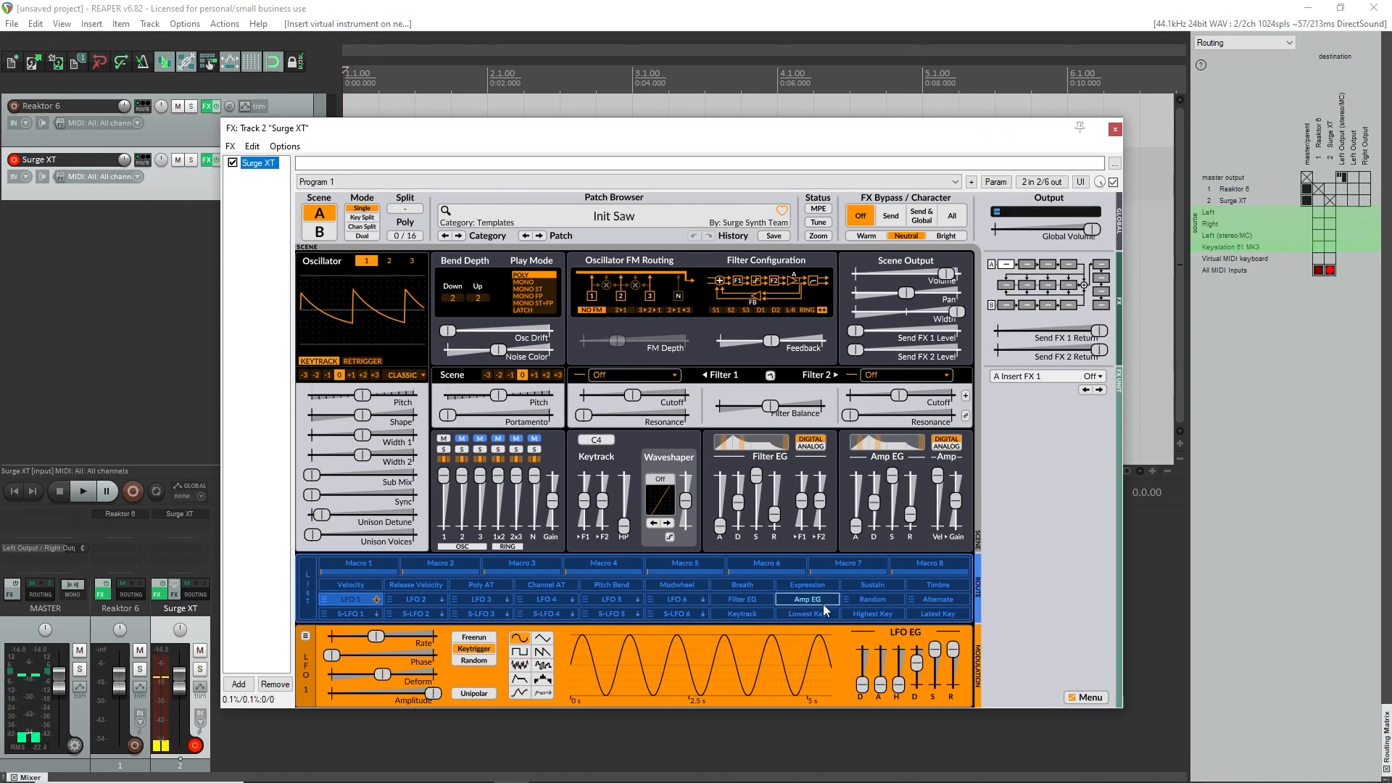
Load the Digi Piano patch from Bluelight's Keys category in Surge XT.
left_click(496, 225)
mouse_move(625, 300)
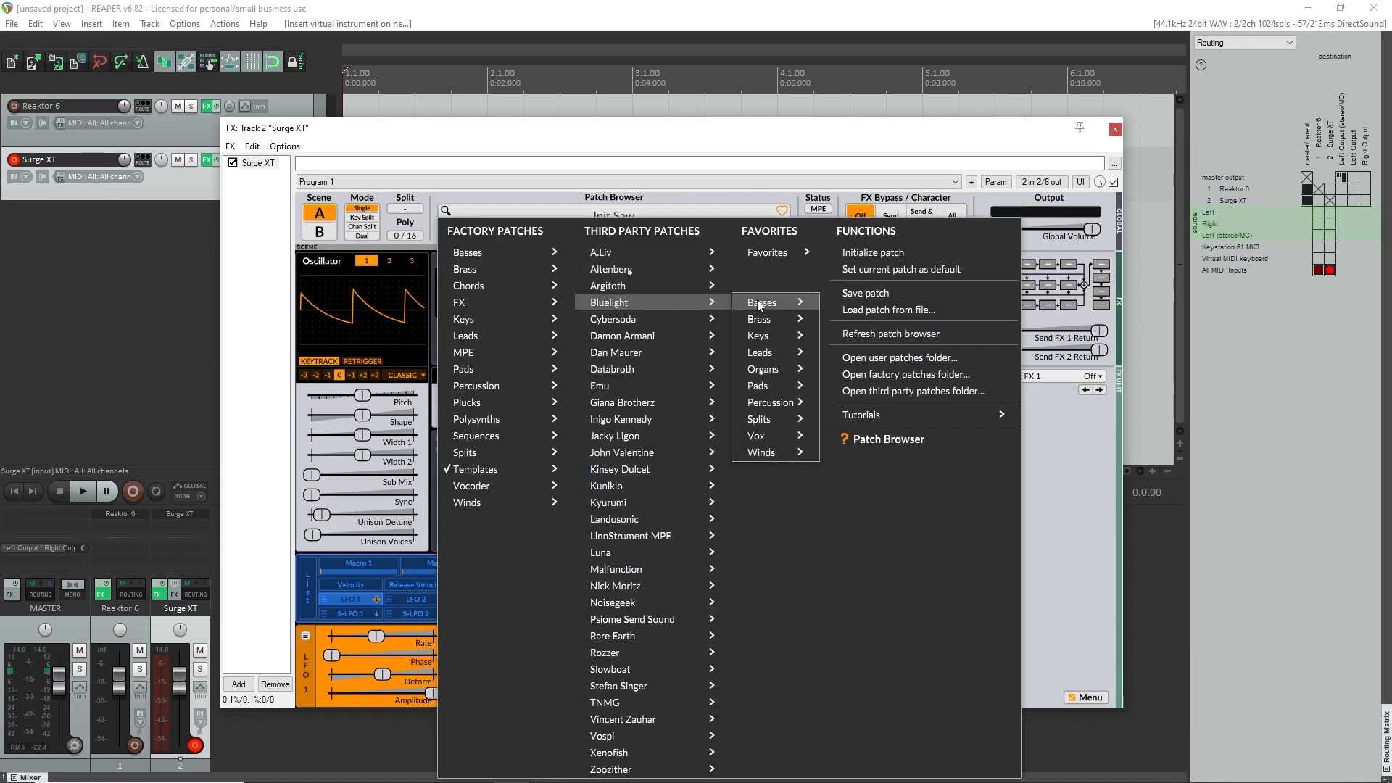
mouse_move(768, 338)
left_click(840, 341)
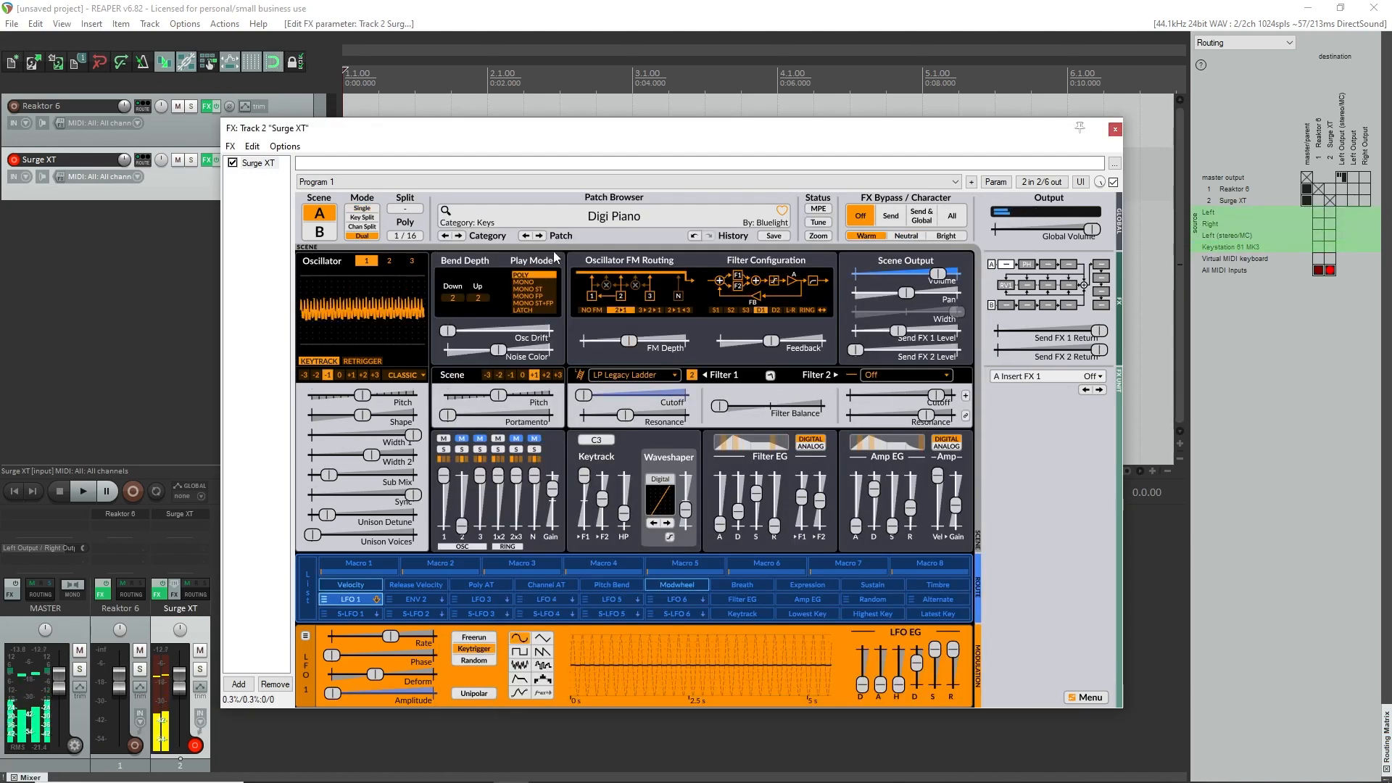
Disarm the Surge XT track for recording and route a send to it from the Reaktor 6 track.
left_click(1114, 129)
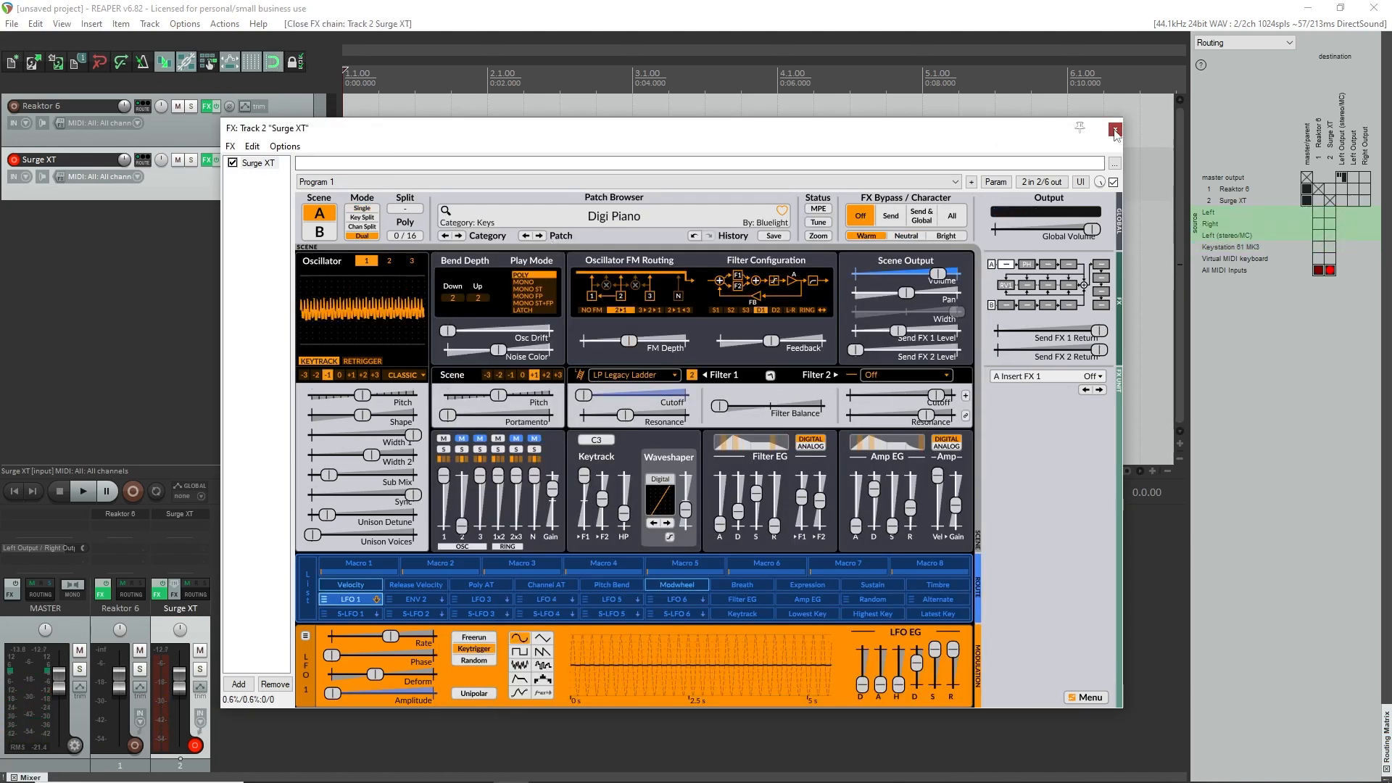
left_click(14, 159)
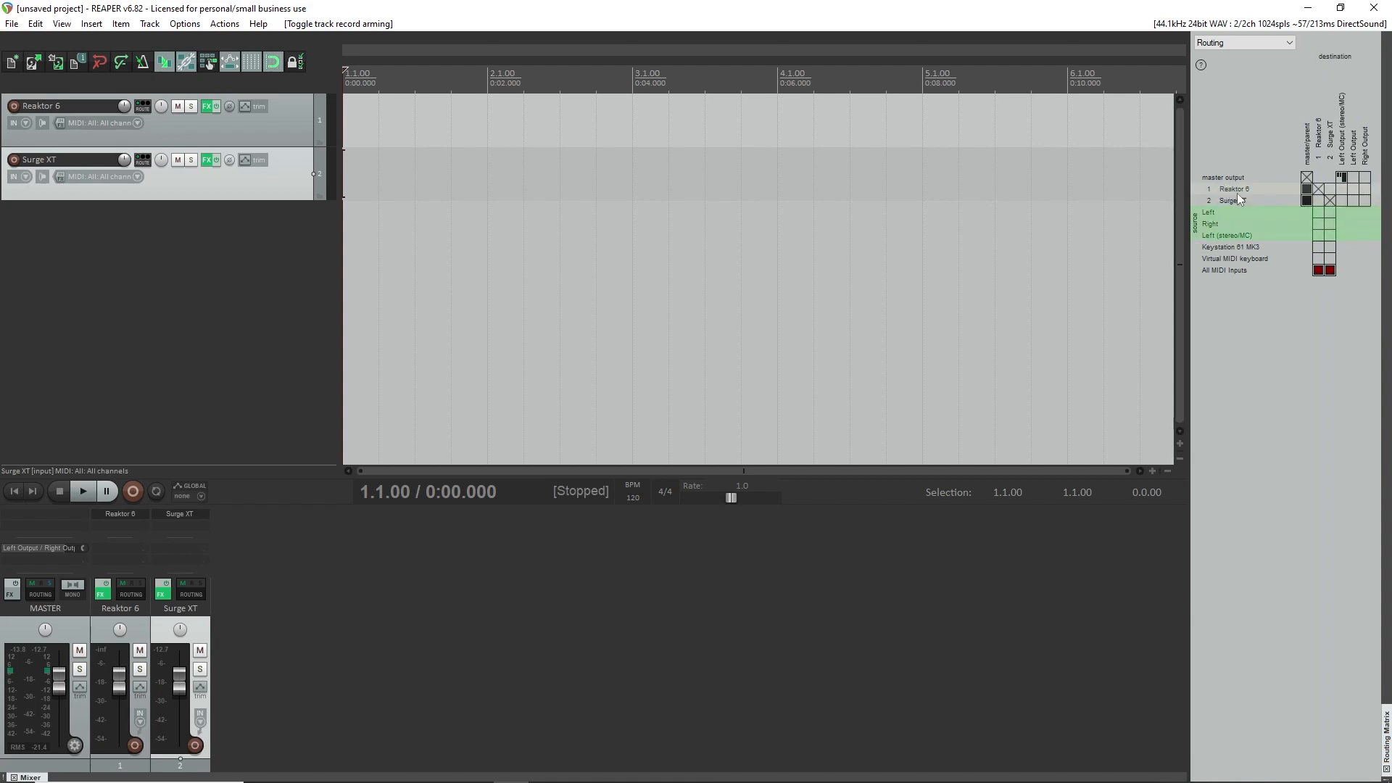
left_click(1331, 193)
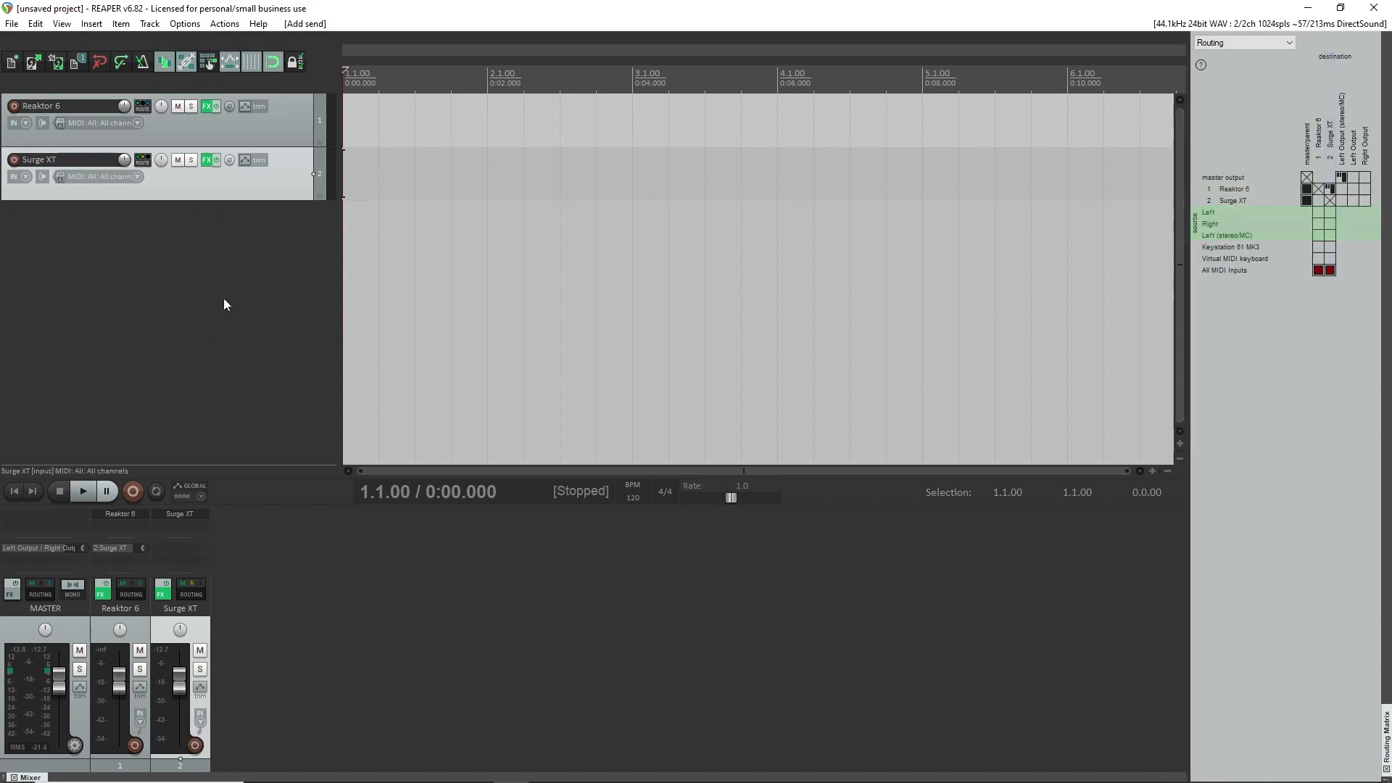
Open Reaktor 6 in edit mode and delete the default In and Out terminals from the ensemble structure.
left_click(207, 106)
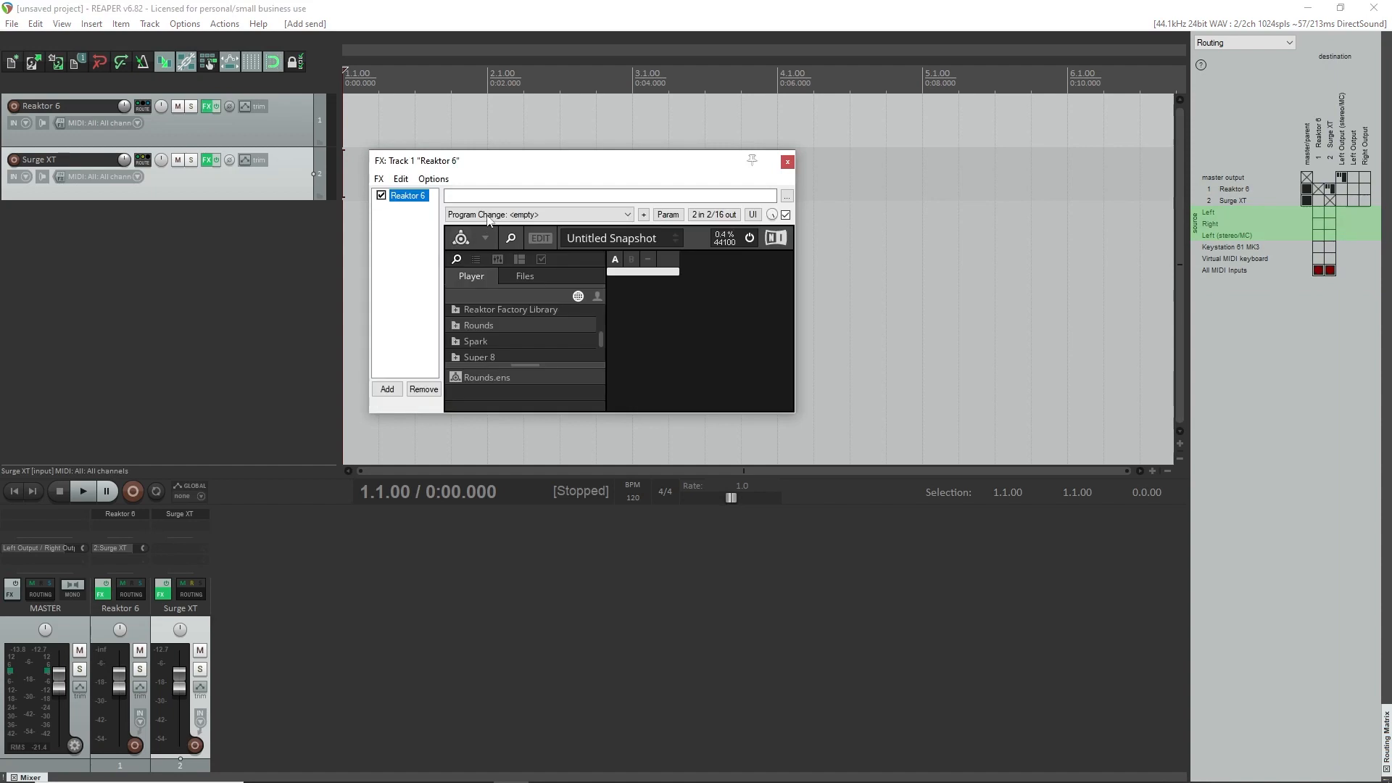
left_click(535, 239)
left_click_drag(602, 160, 387, 91)
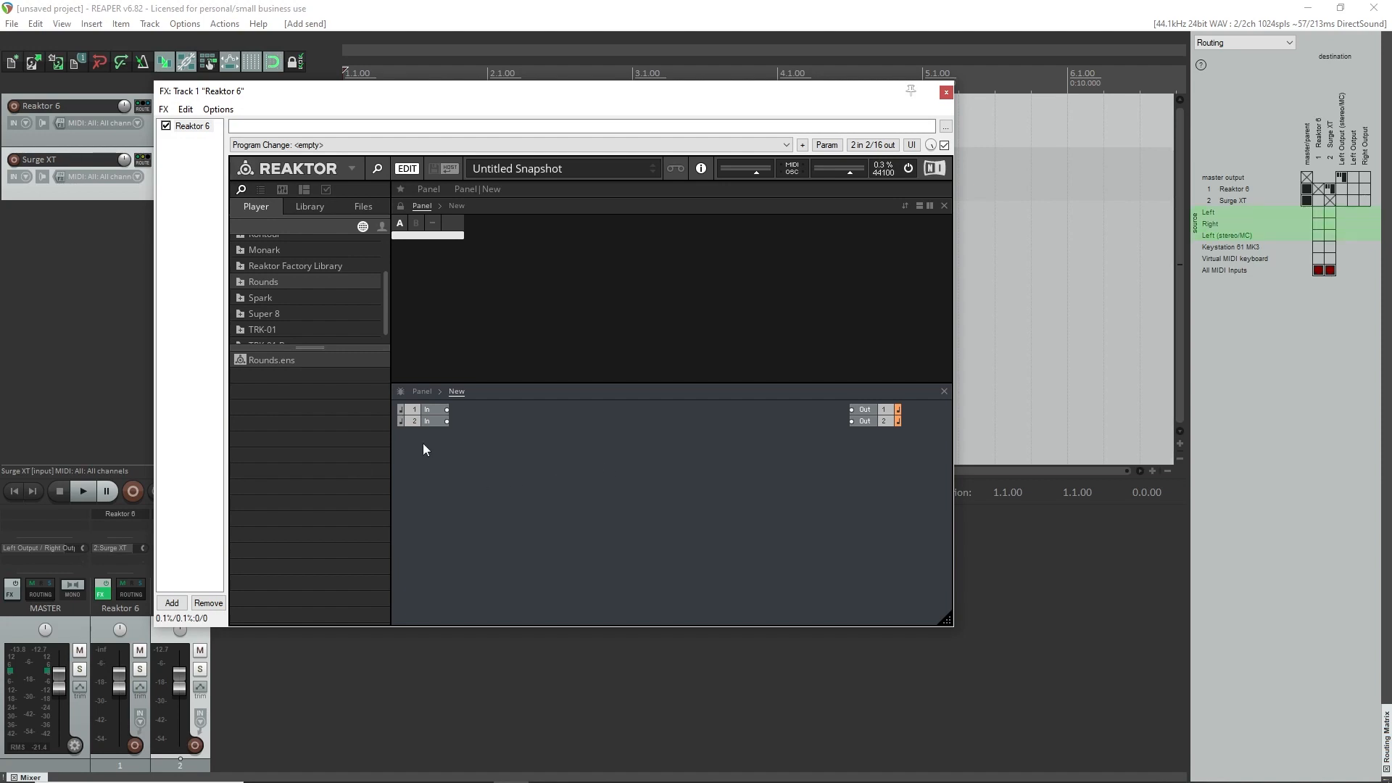
left_click_drag(423, 449, 935, 406)
key("Delete")
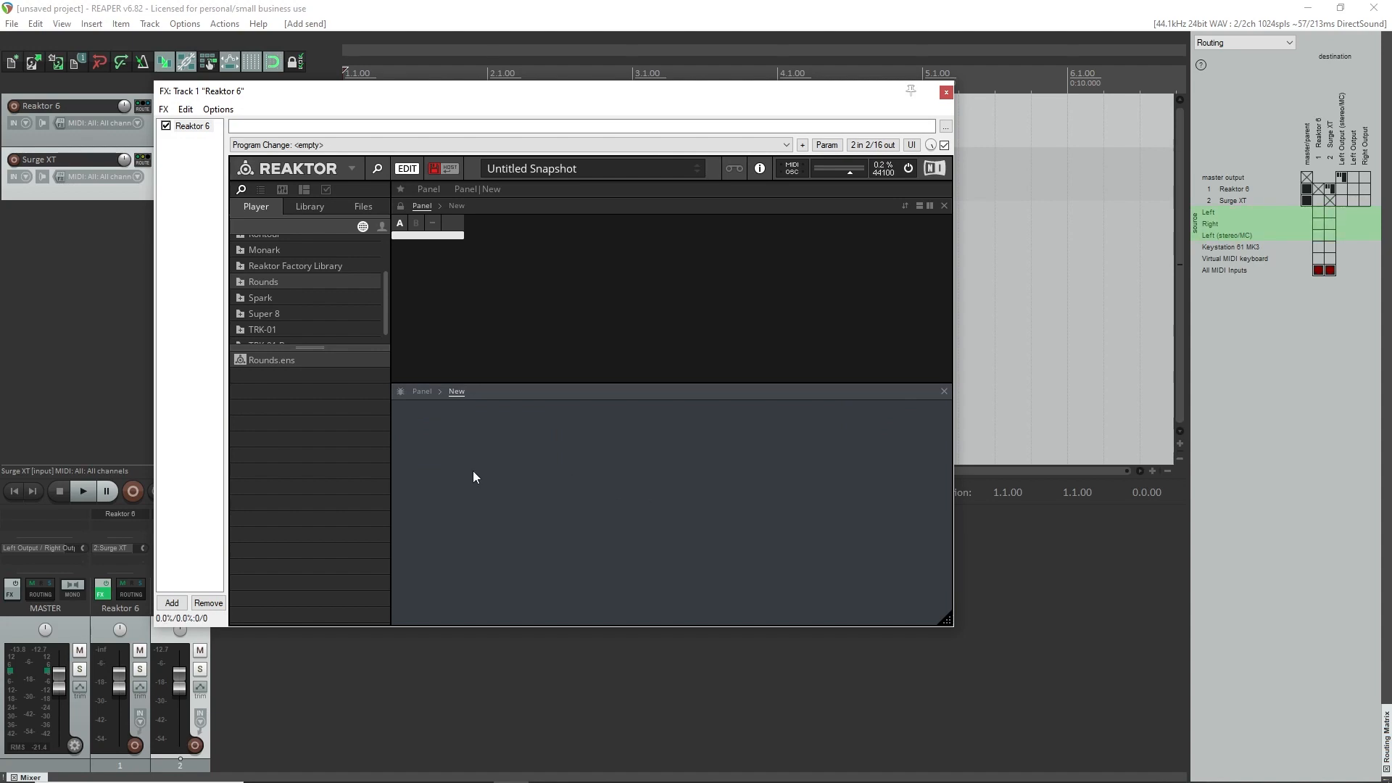
Add a Song Position MIDI In module near the upper-left corner of the ensemble structure.
right_click(422, 437)
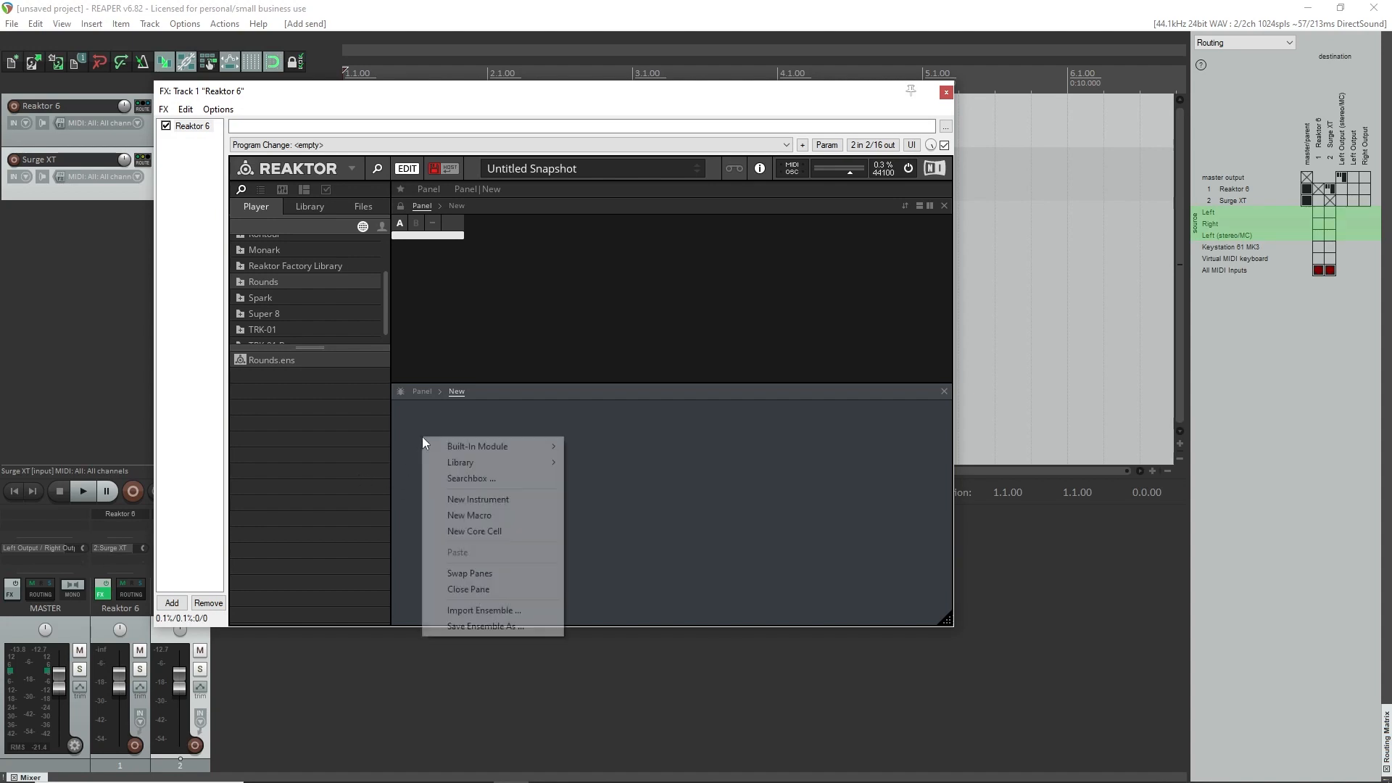
left_click(479, 476)
type("song")
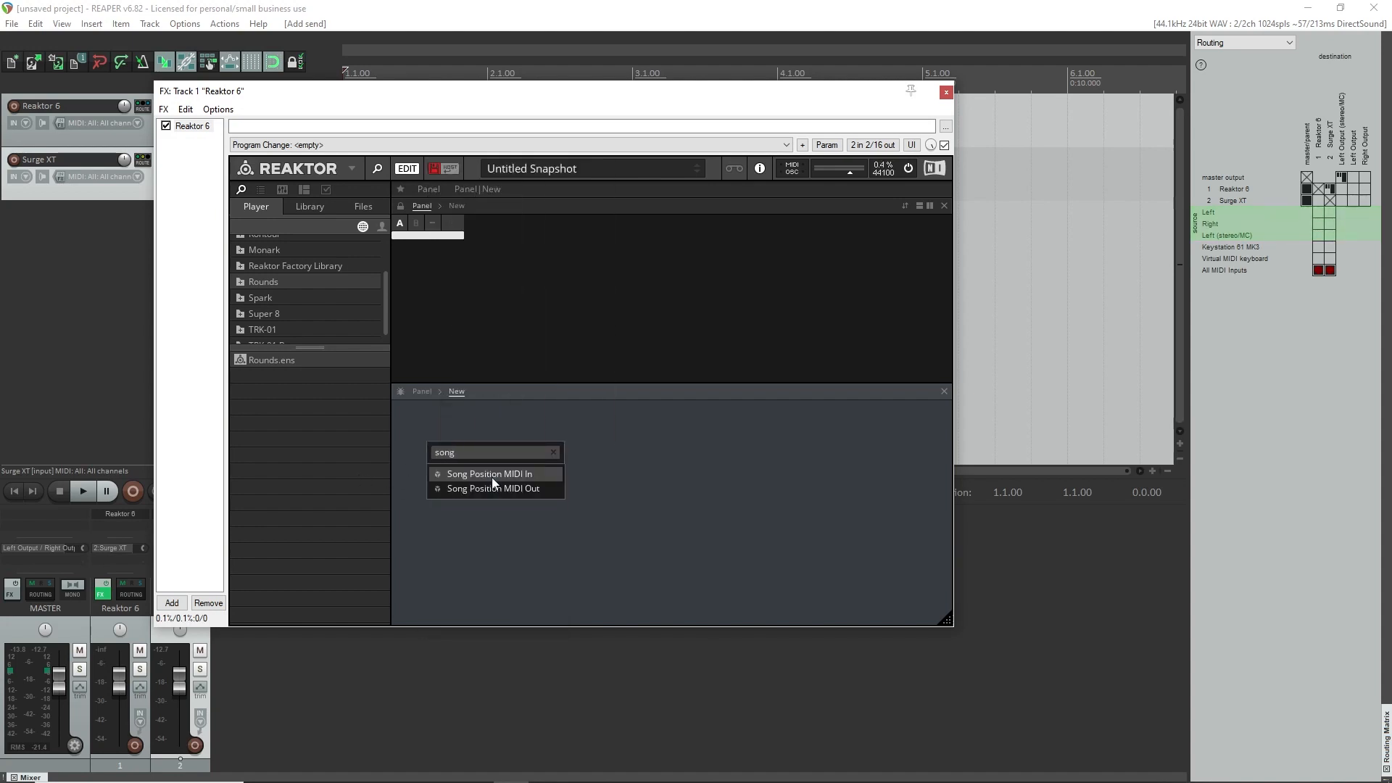
left_click(492, 476)
left_click_drag(462, 461, 445, 437)
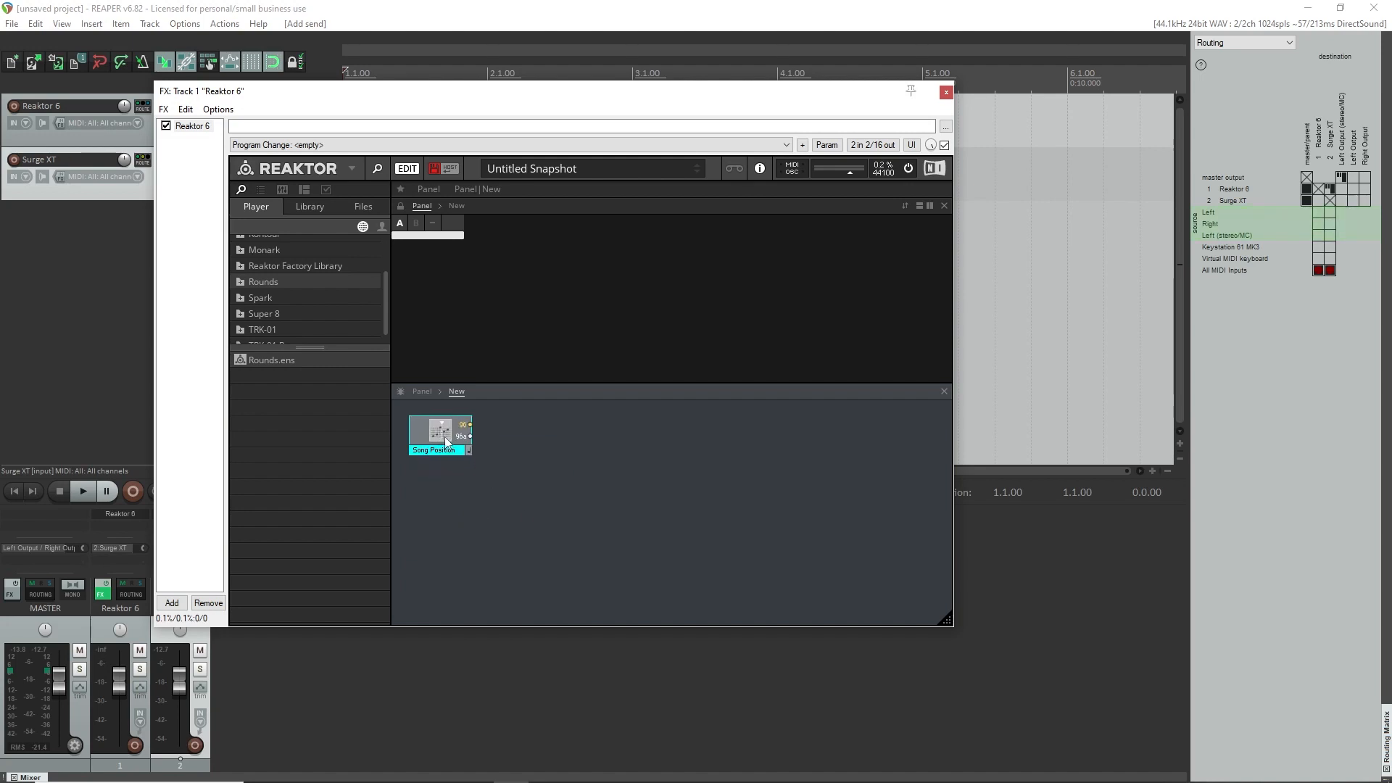
left_click(483, 502)
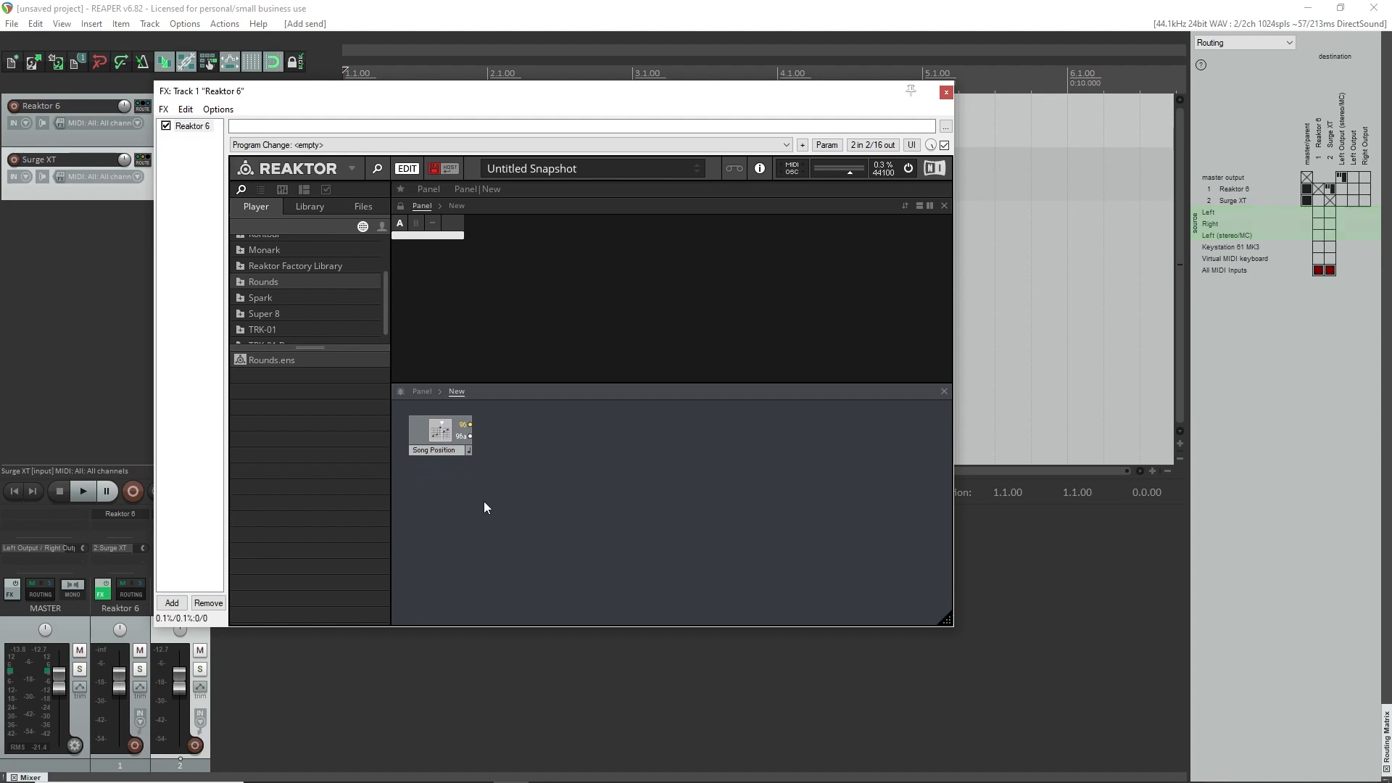
left_click_drag(535, 103, 533, 173)
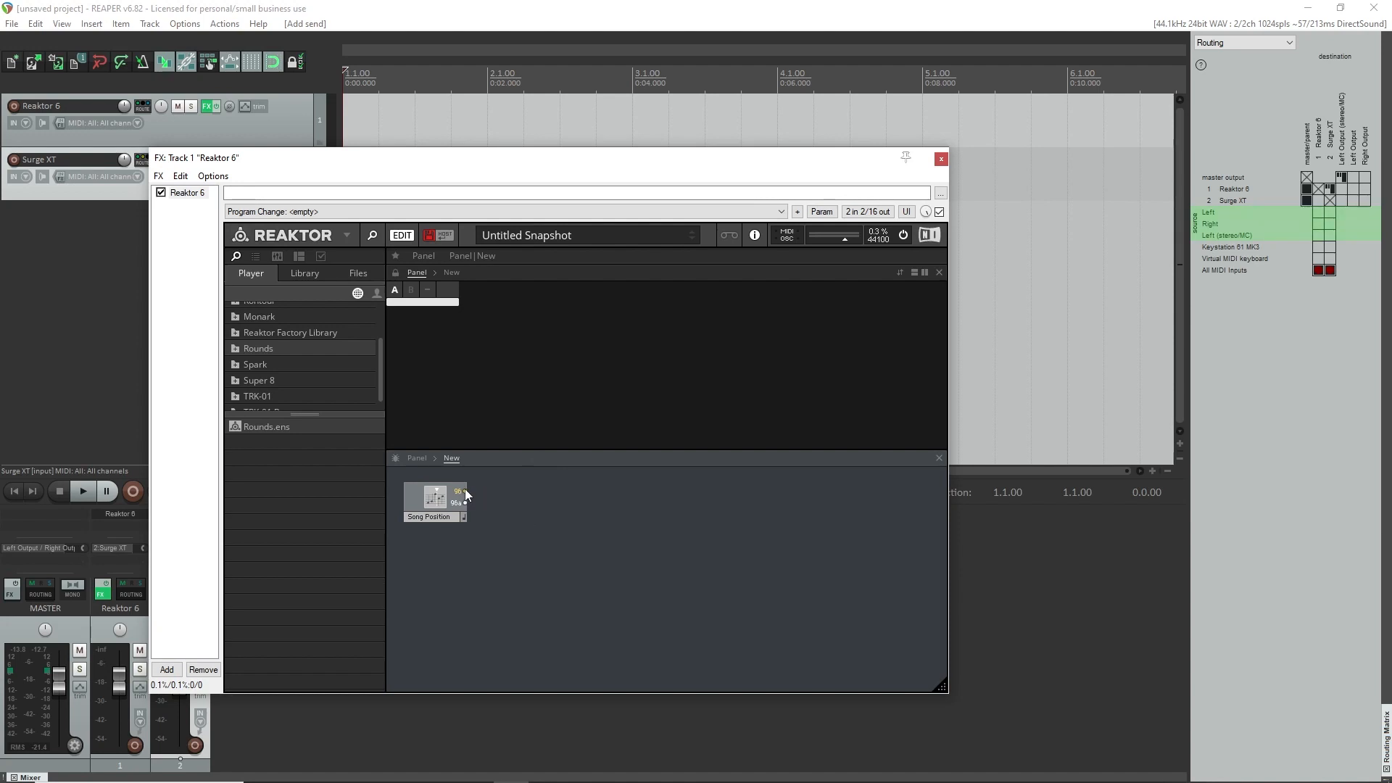
mouse_move(438, 496)
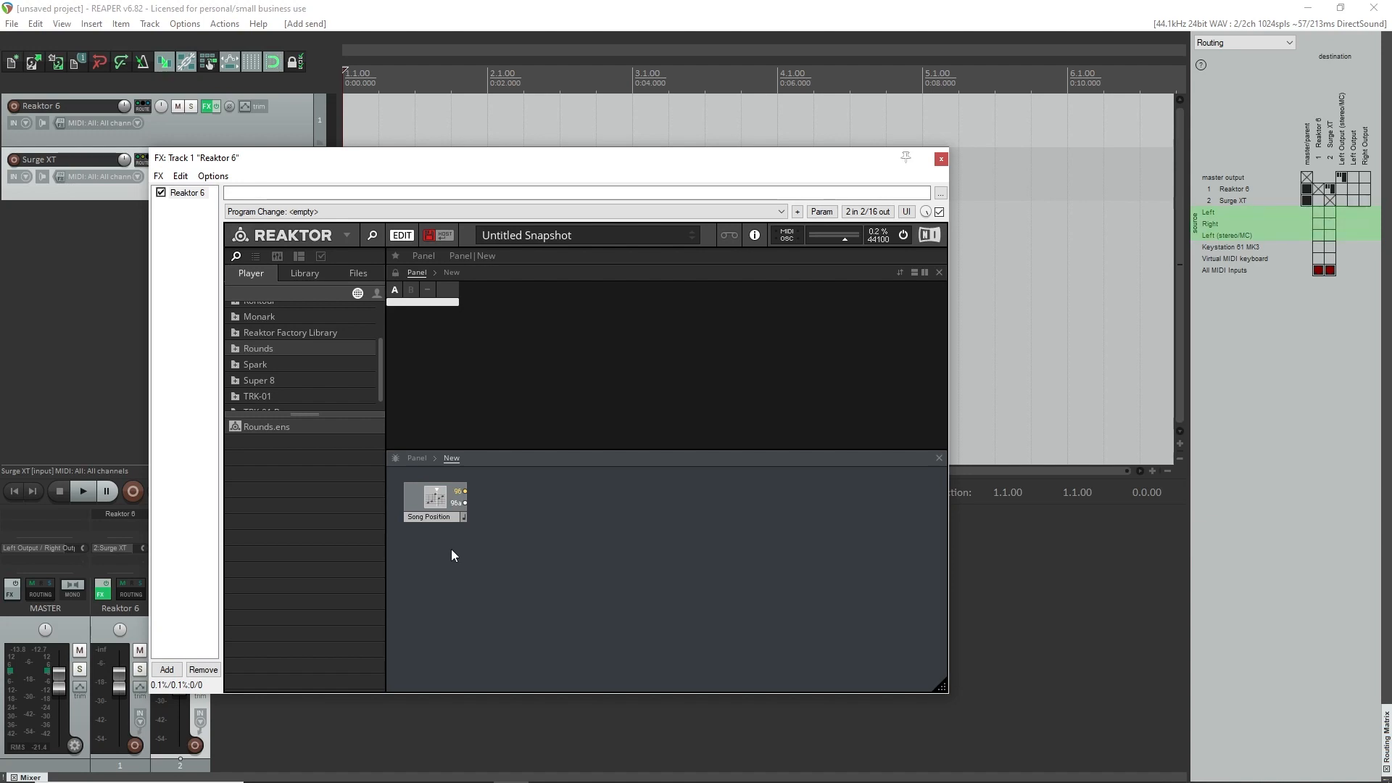
left_click(438, 501)
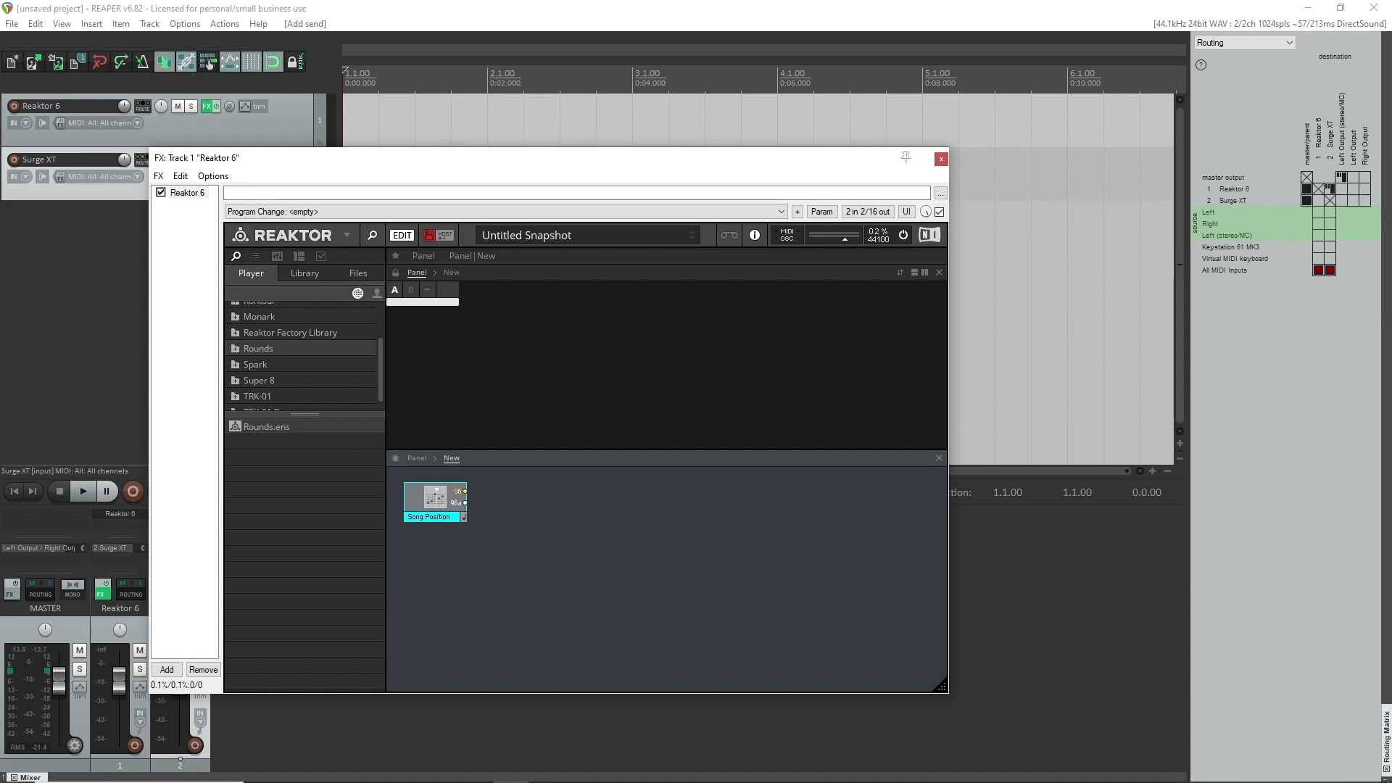
key("alt+Tab")
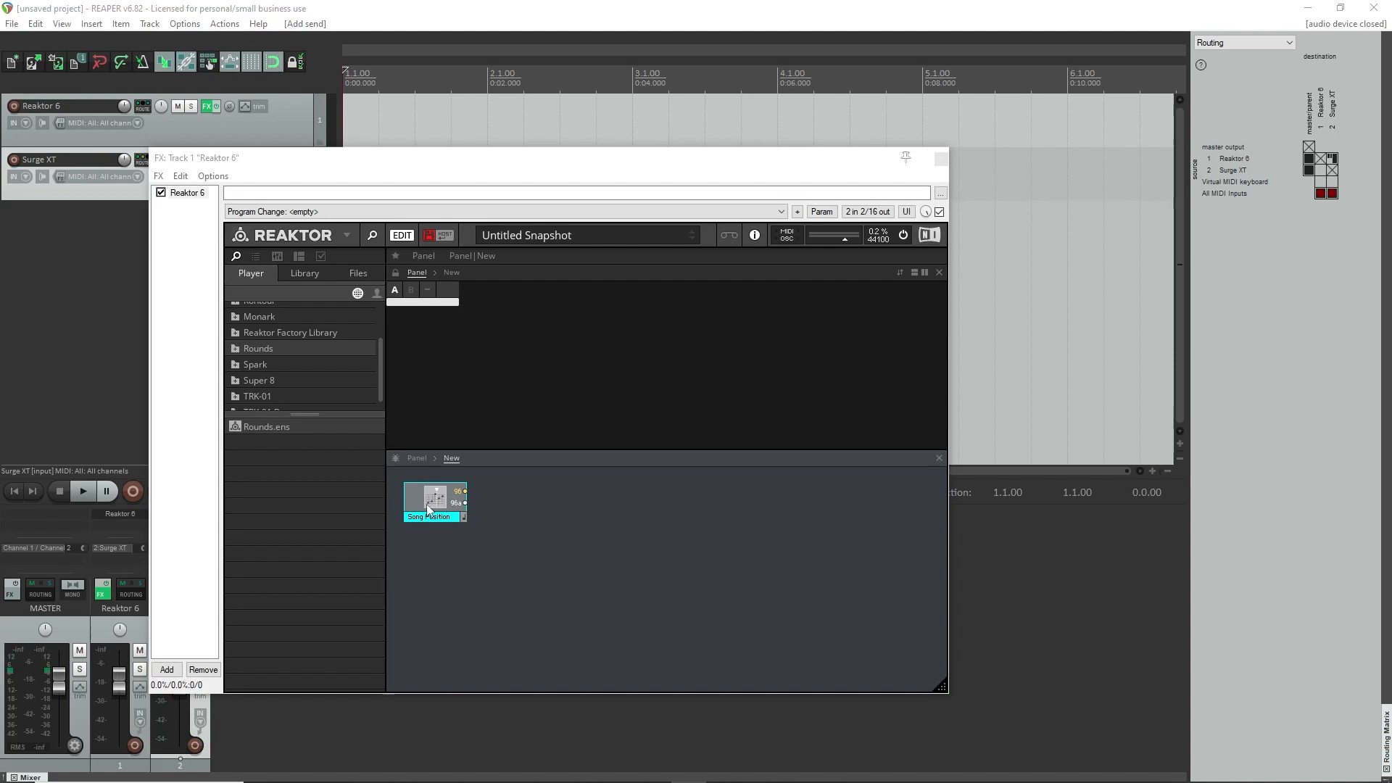
Add a Note Pitch/Gate MIDI Out module and place it well to the right of the Song Position module.
right_click(631, 501)
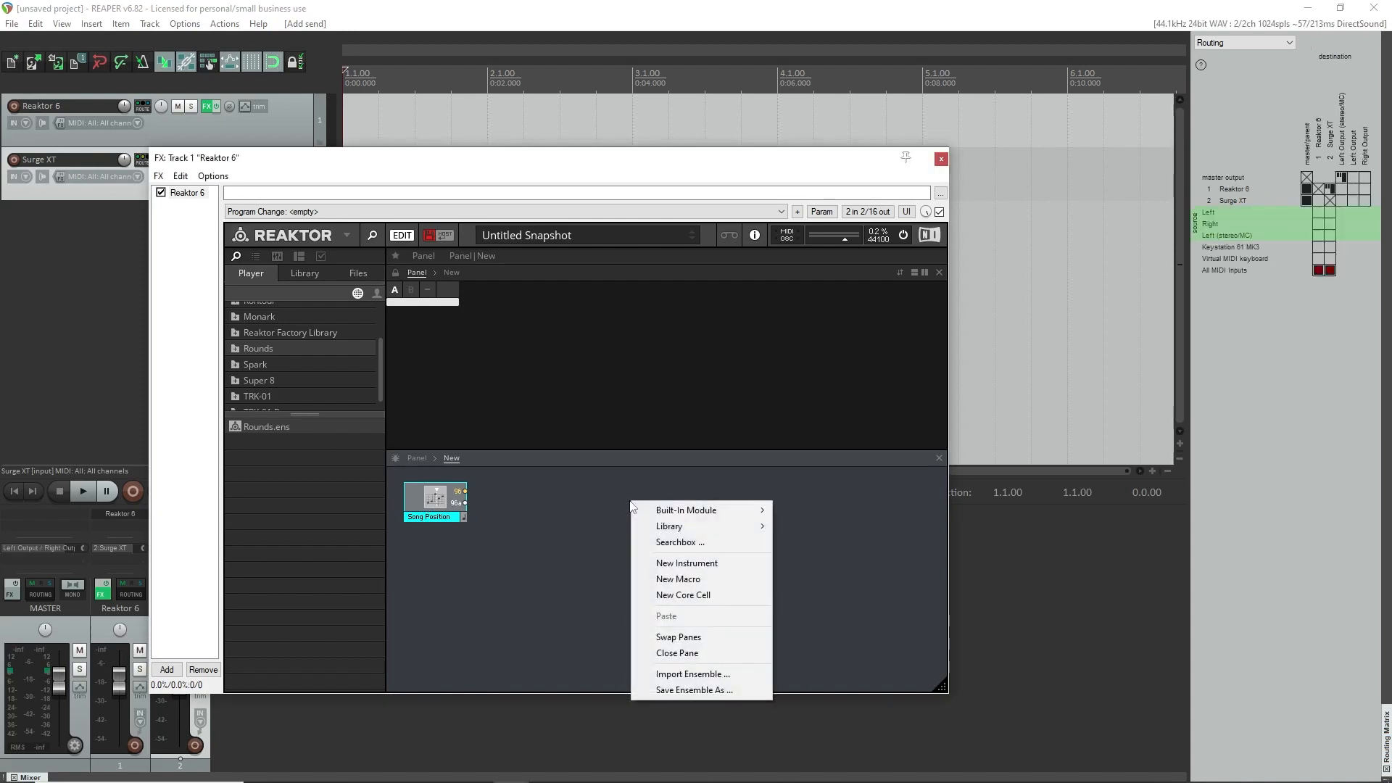
left_click(689, 547)
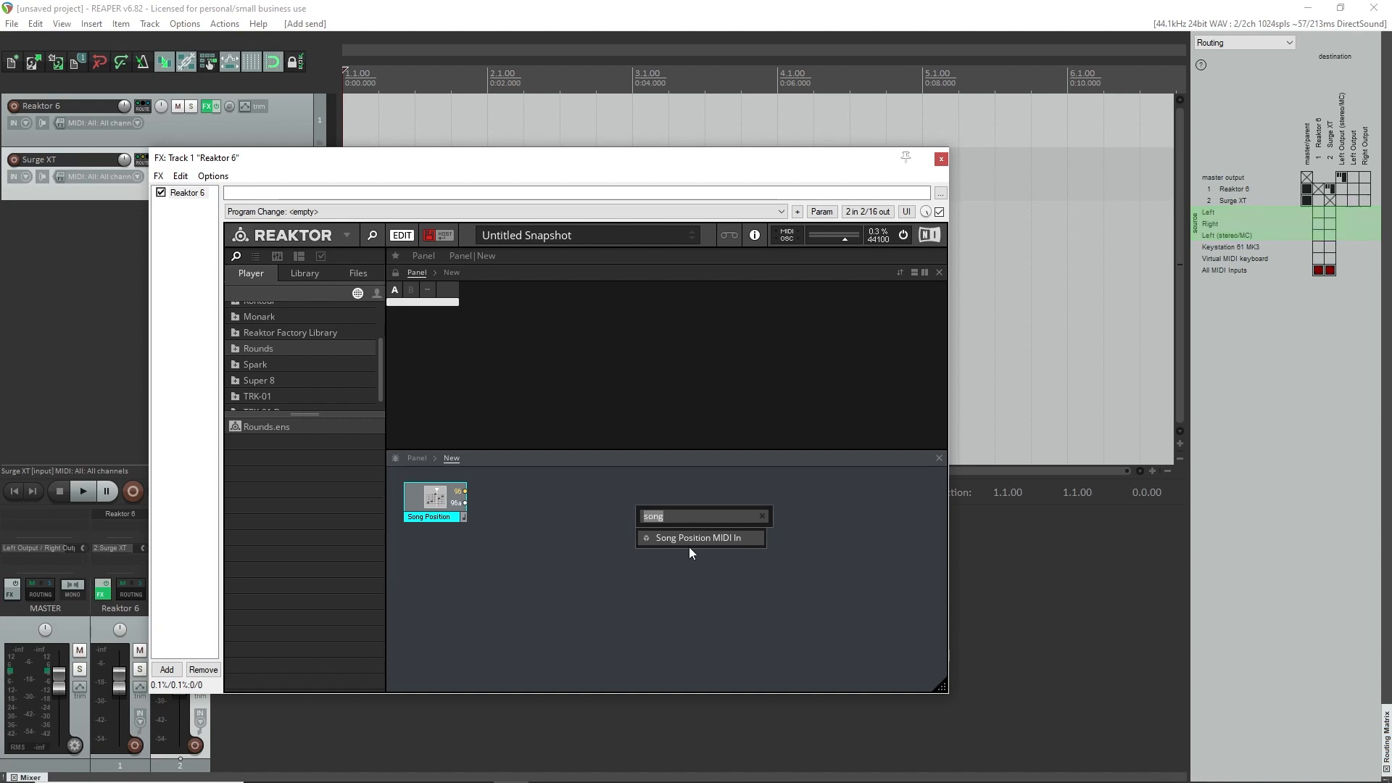
type("note")
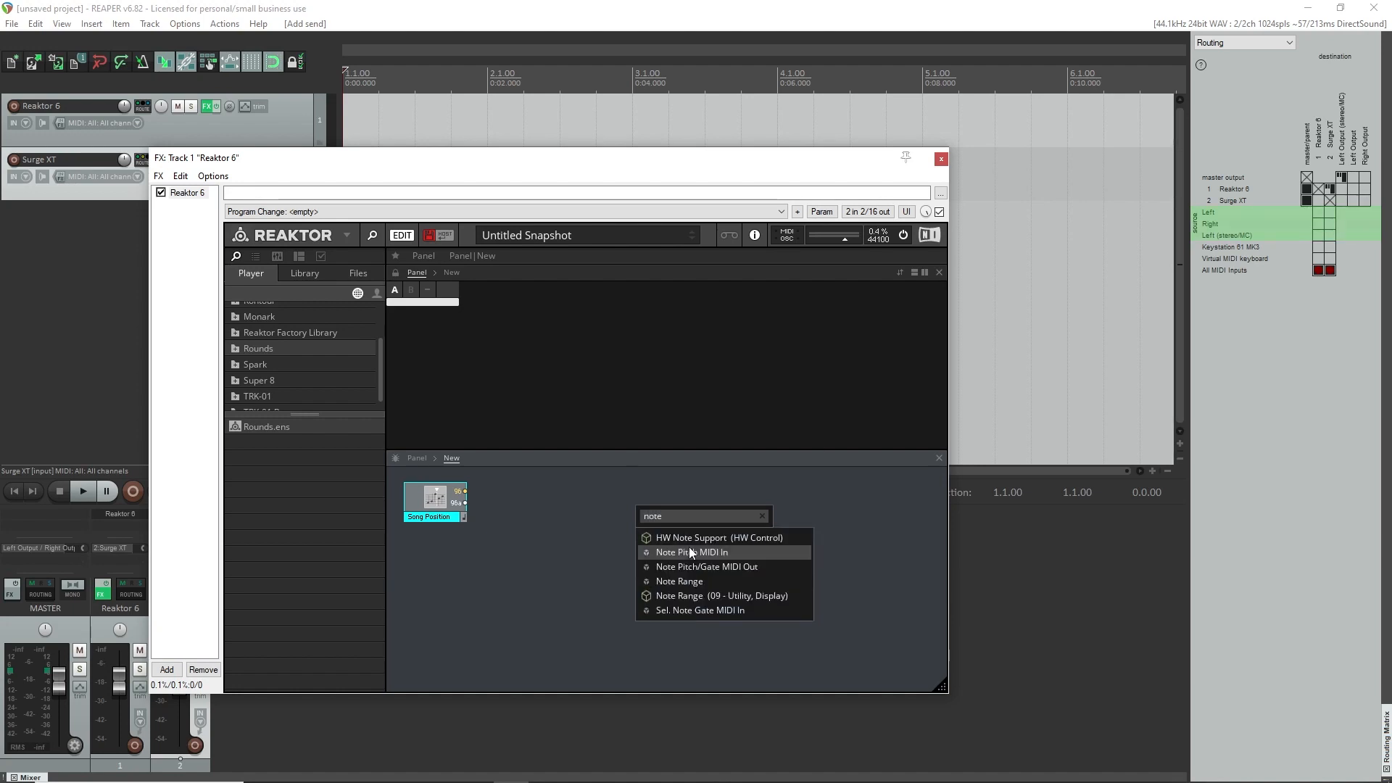
left_click(747, 569)
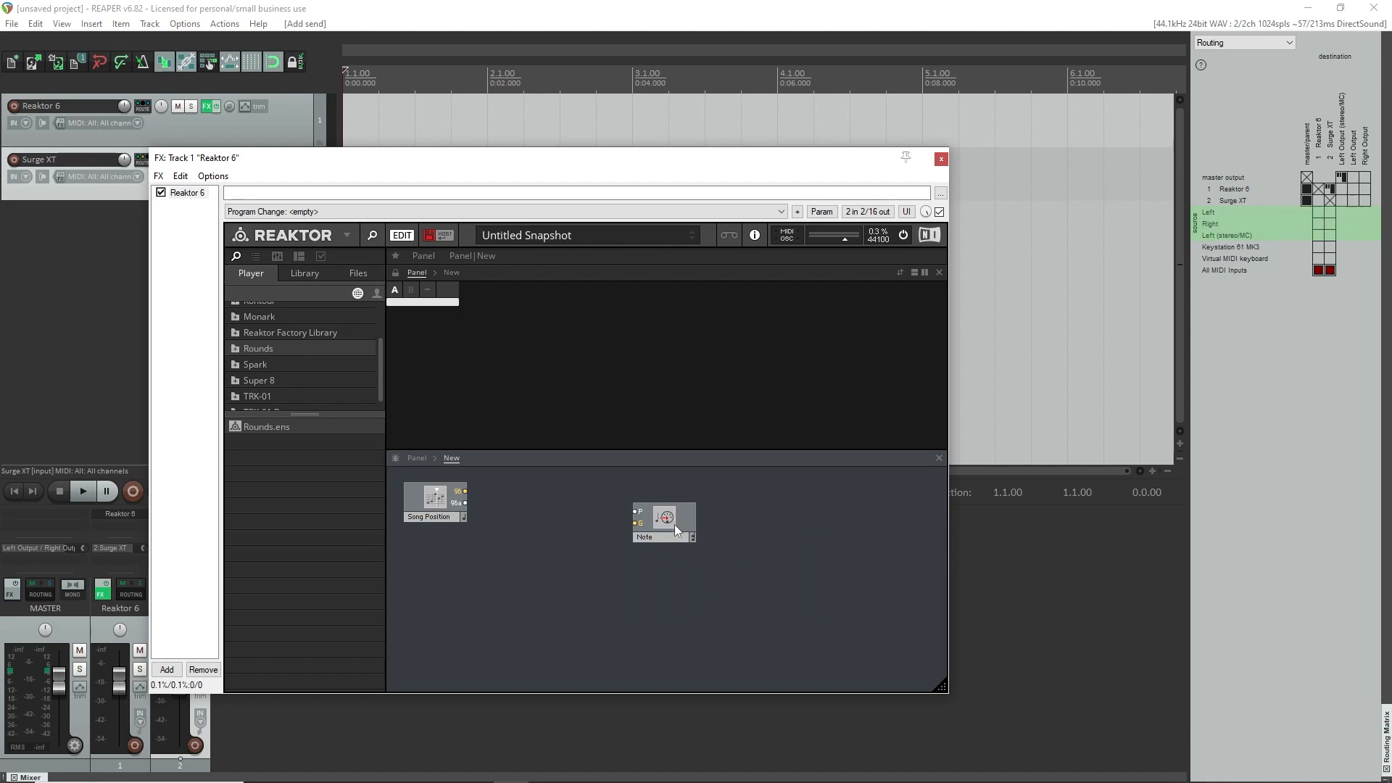
left_click_drag(675, 524, 733, 515)
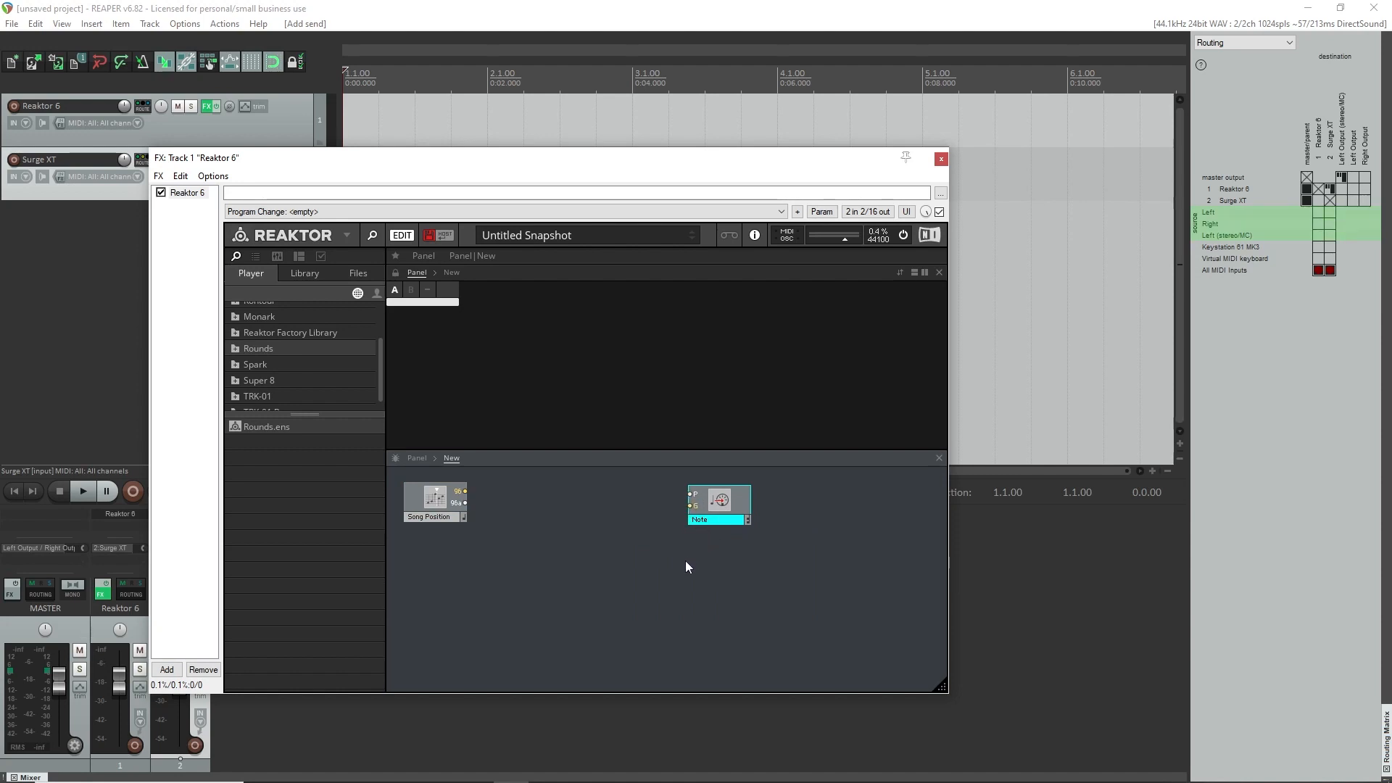
left_click_drag(736, 503, 760, 502)
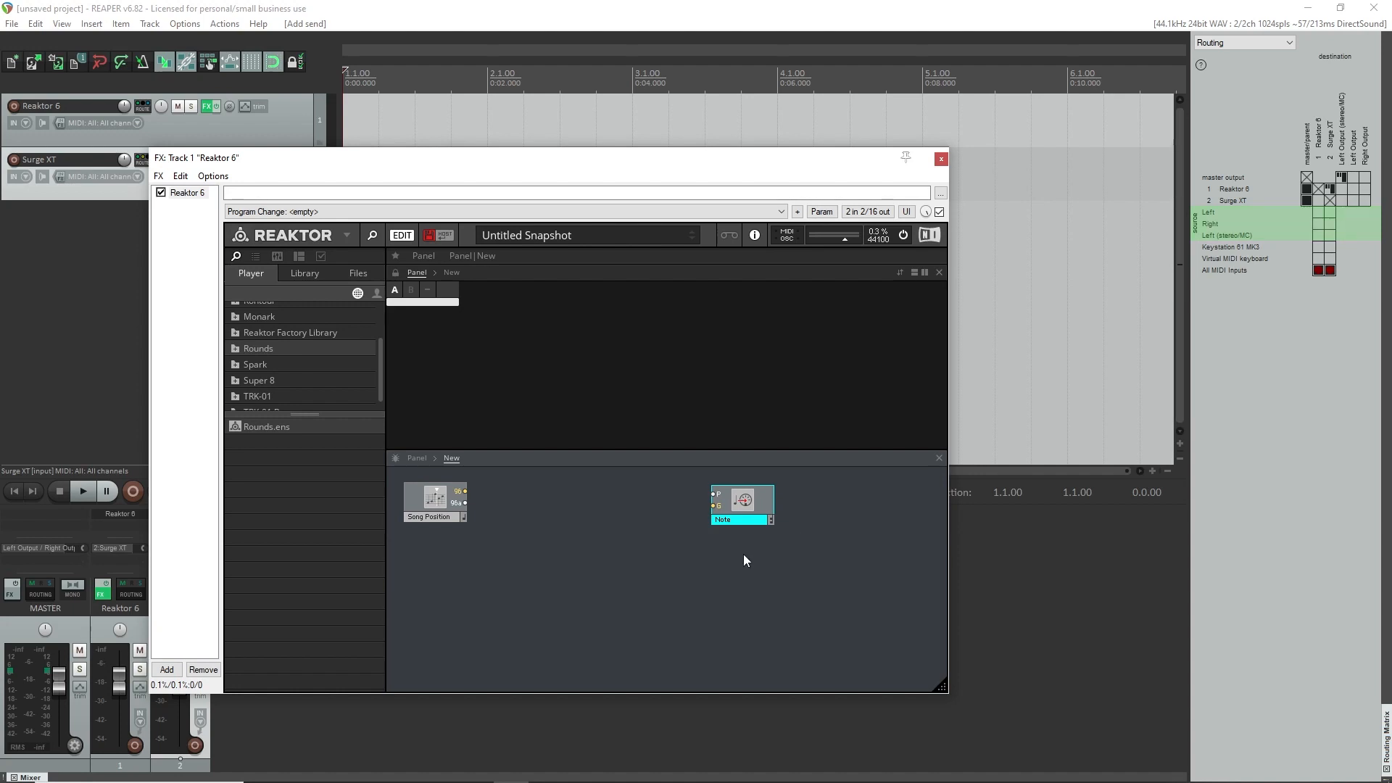
left_click_drag(760, 507, 773, 494)
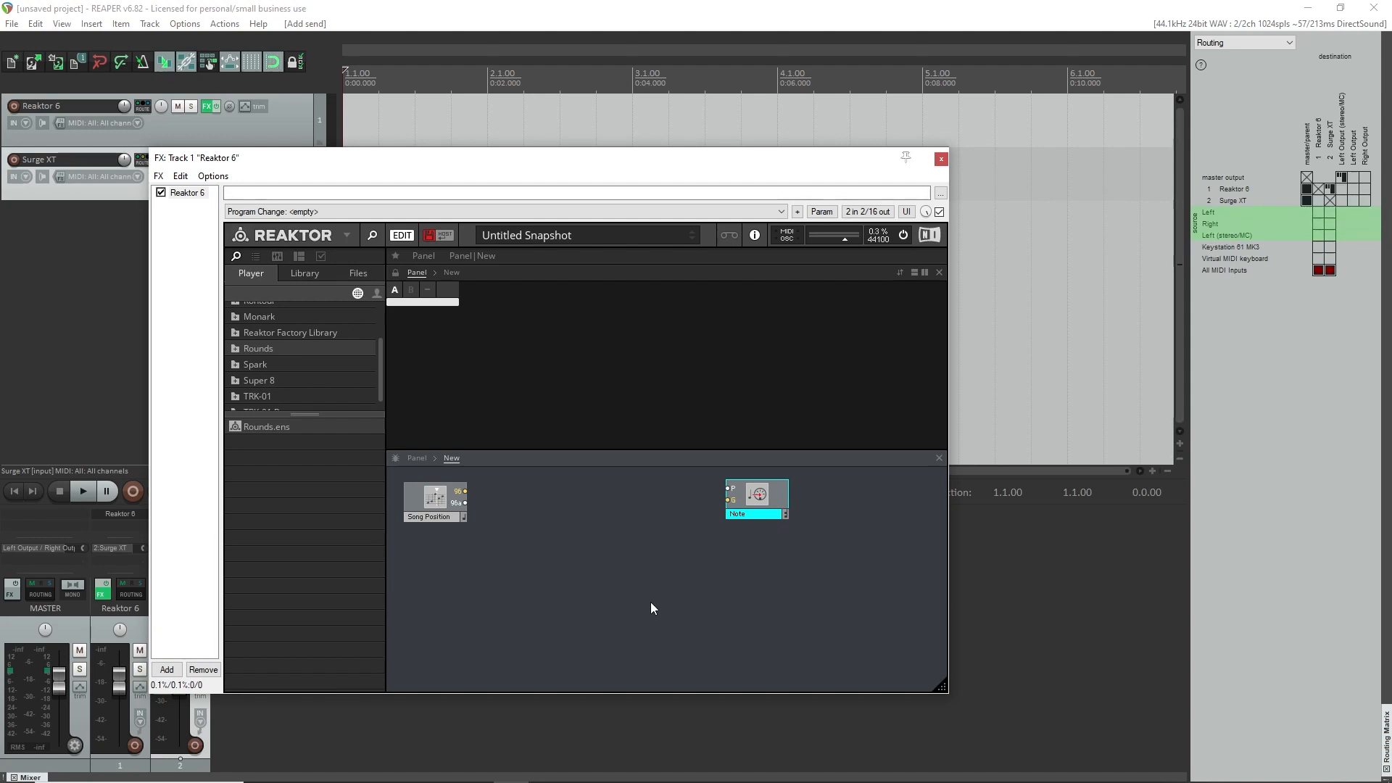
Add an Event-Watcher small module between Song Position and Note, and wire Song Position's 96 output to its red input.
left_click_drag(768, 500, 773, 501)
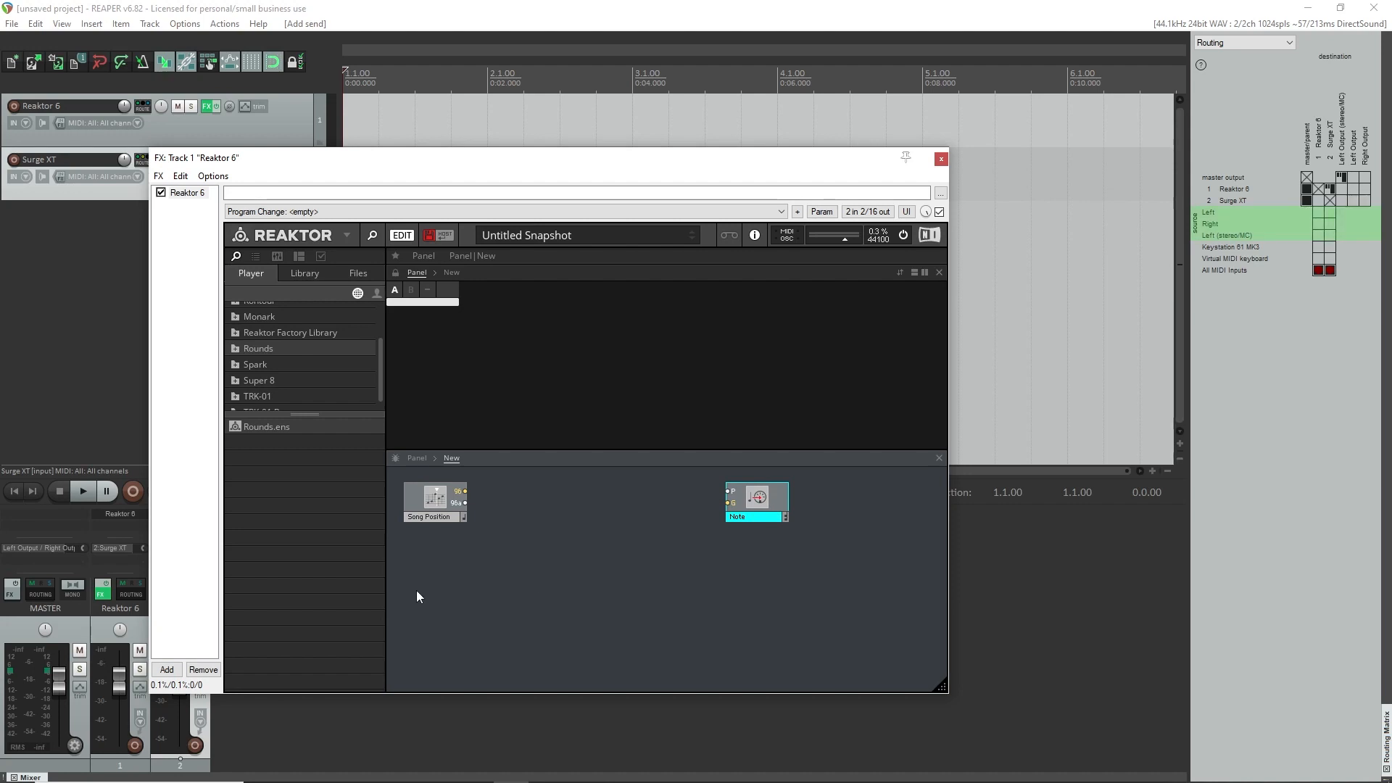
right_click(552, 540)
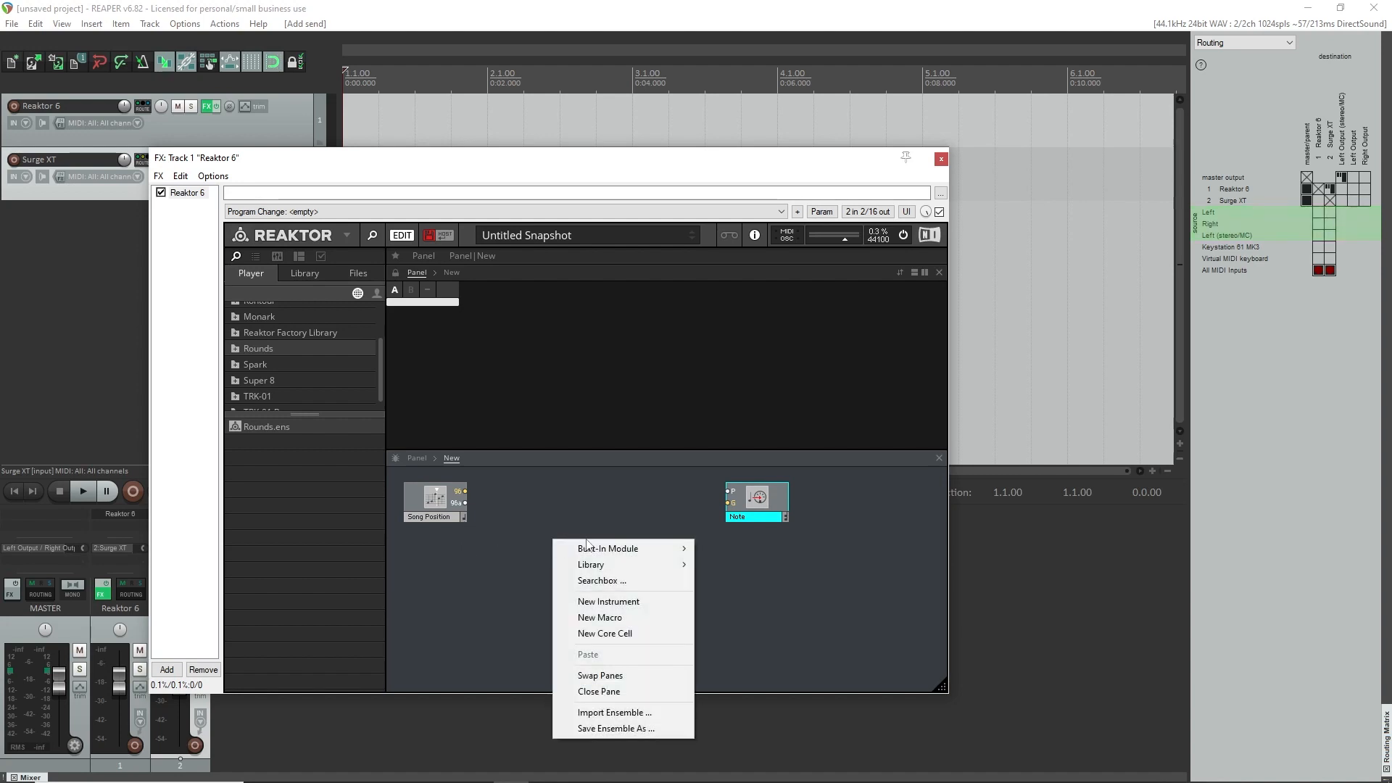
left_click(595, 581)
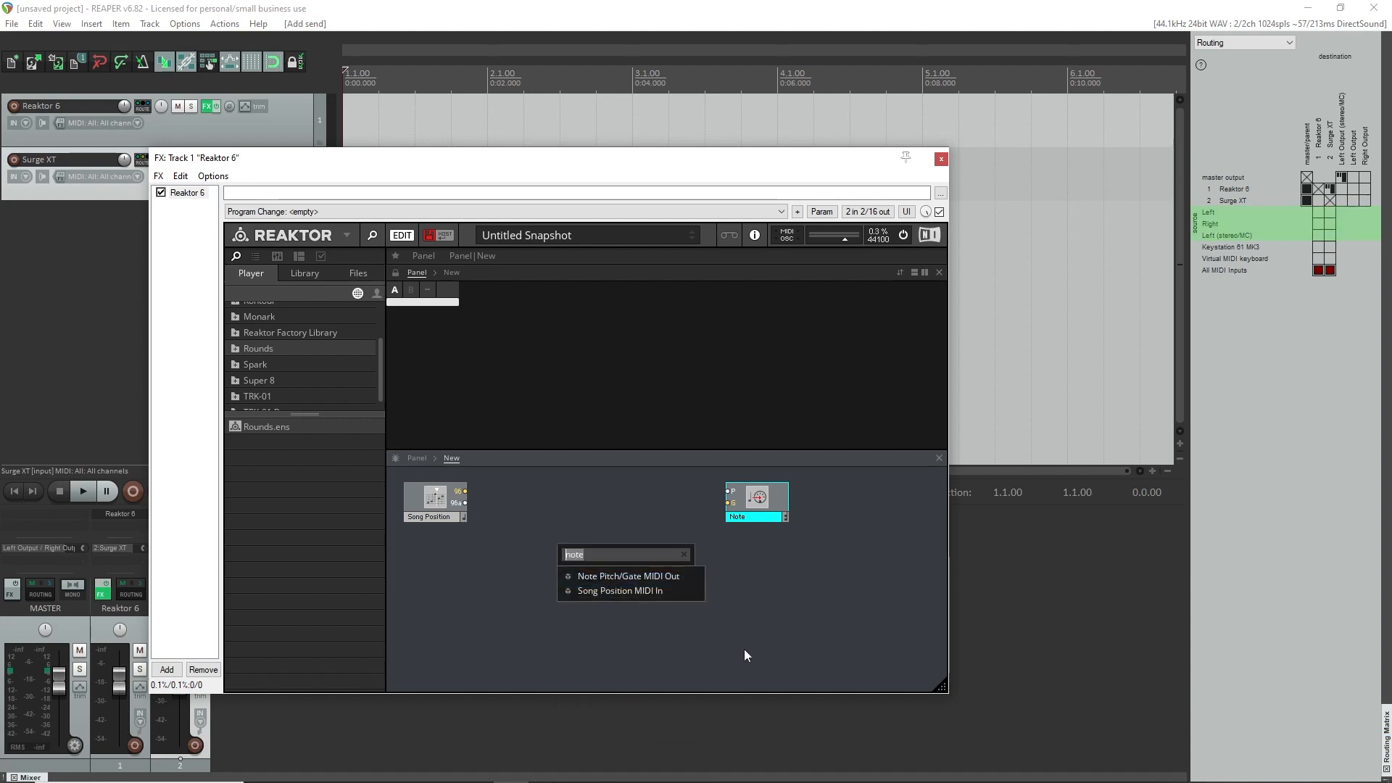
type("event")
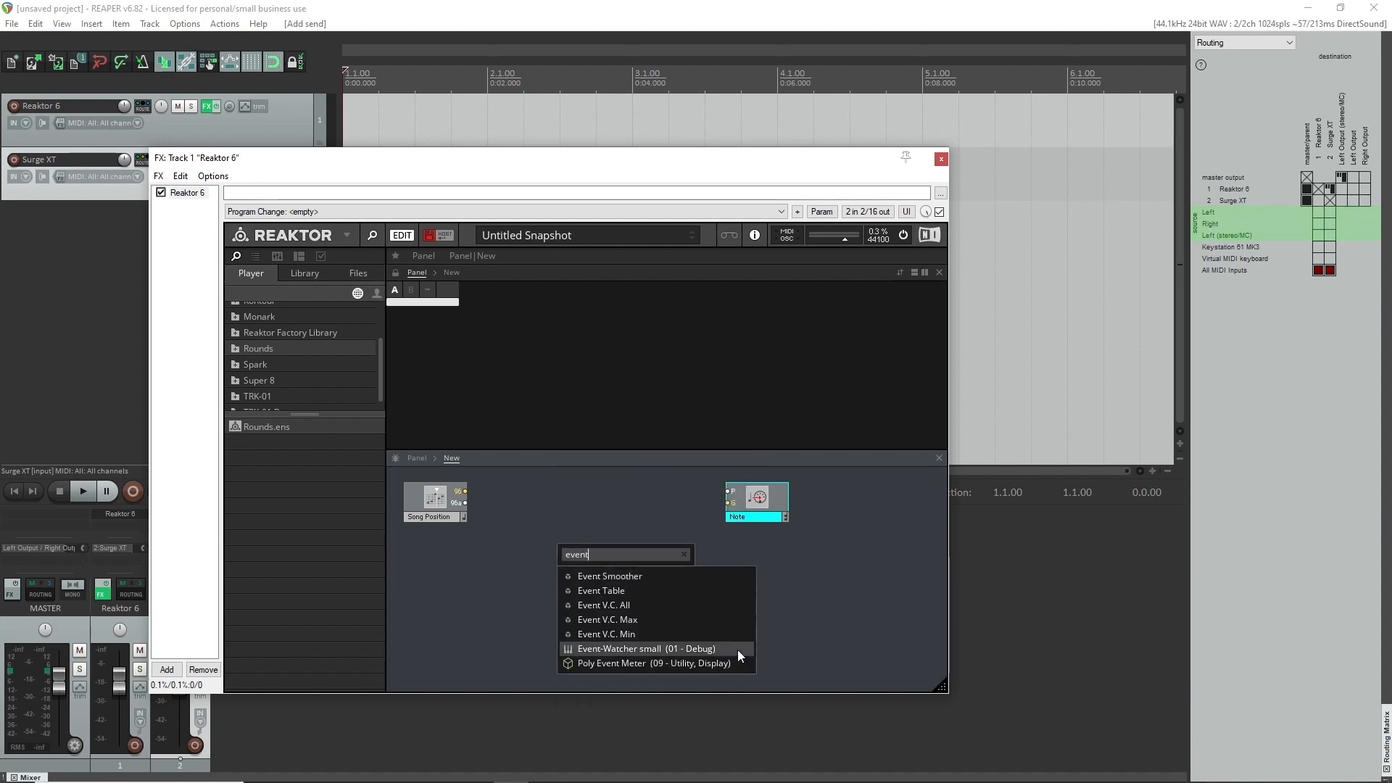
left_click(672, 651)
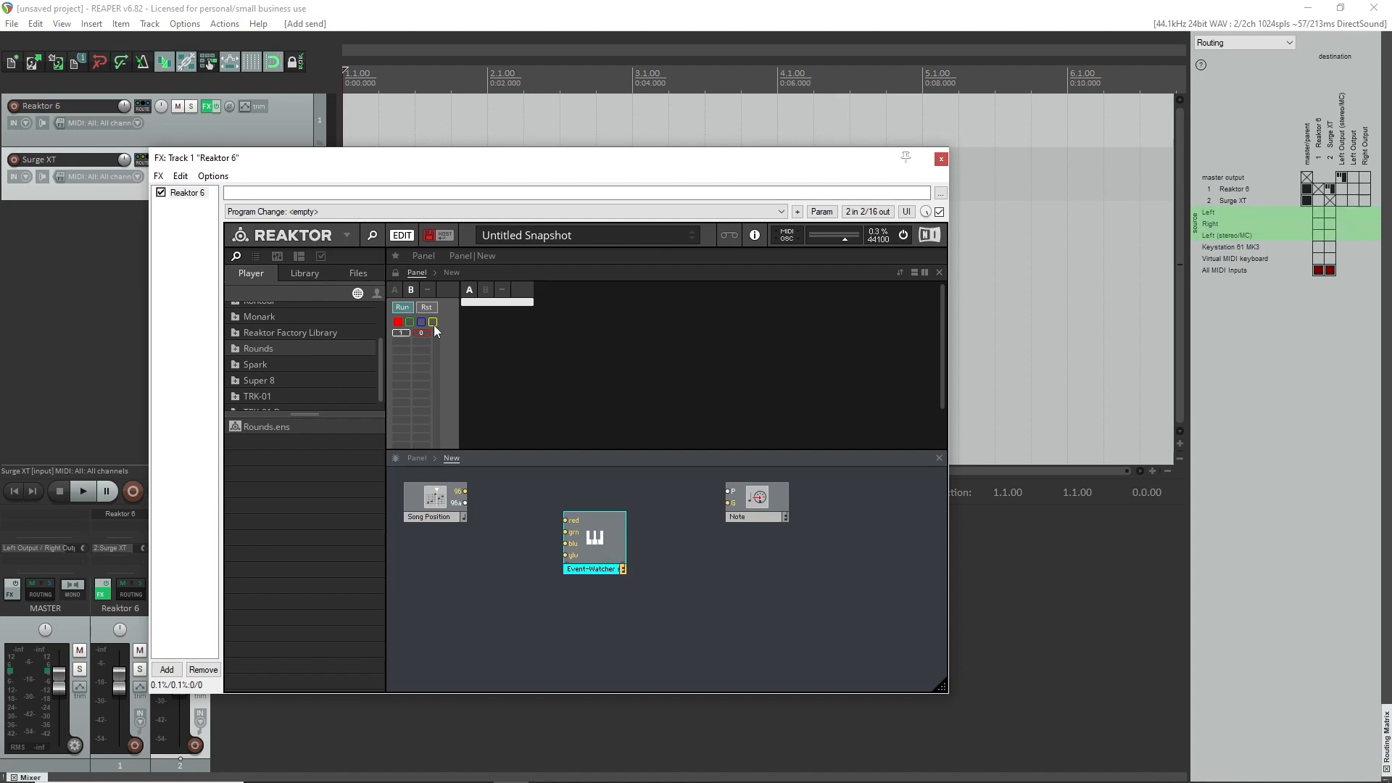
left_click_drag(611, 541, 600, 561)
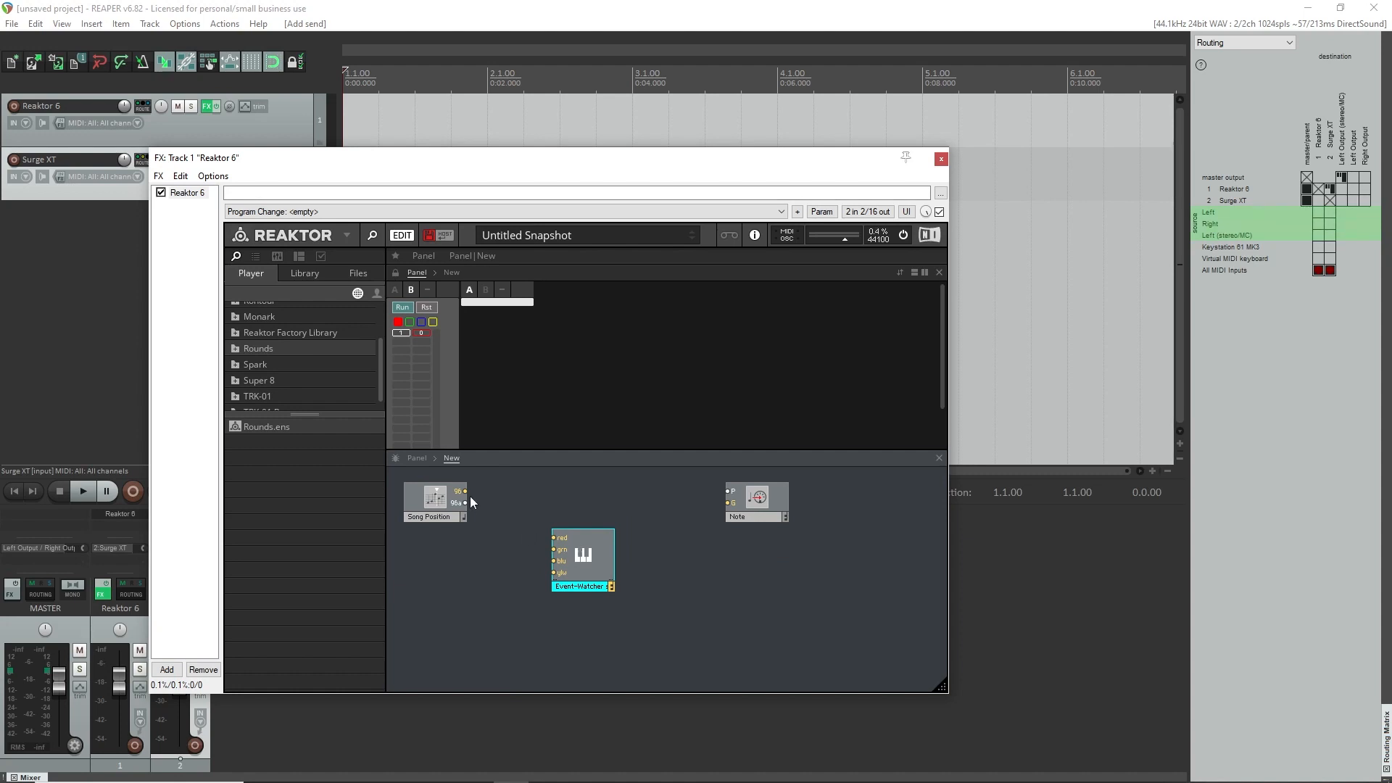
left_click_drag(466, 492, 555, 538)
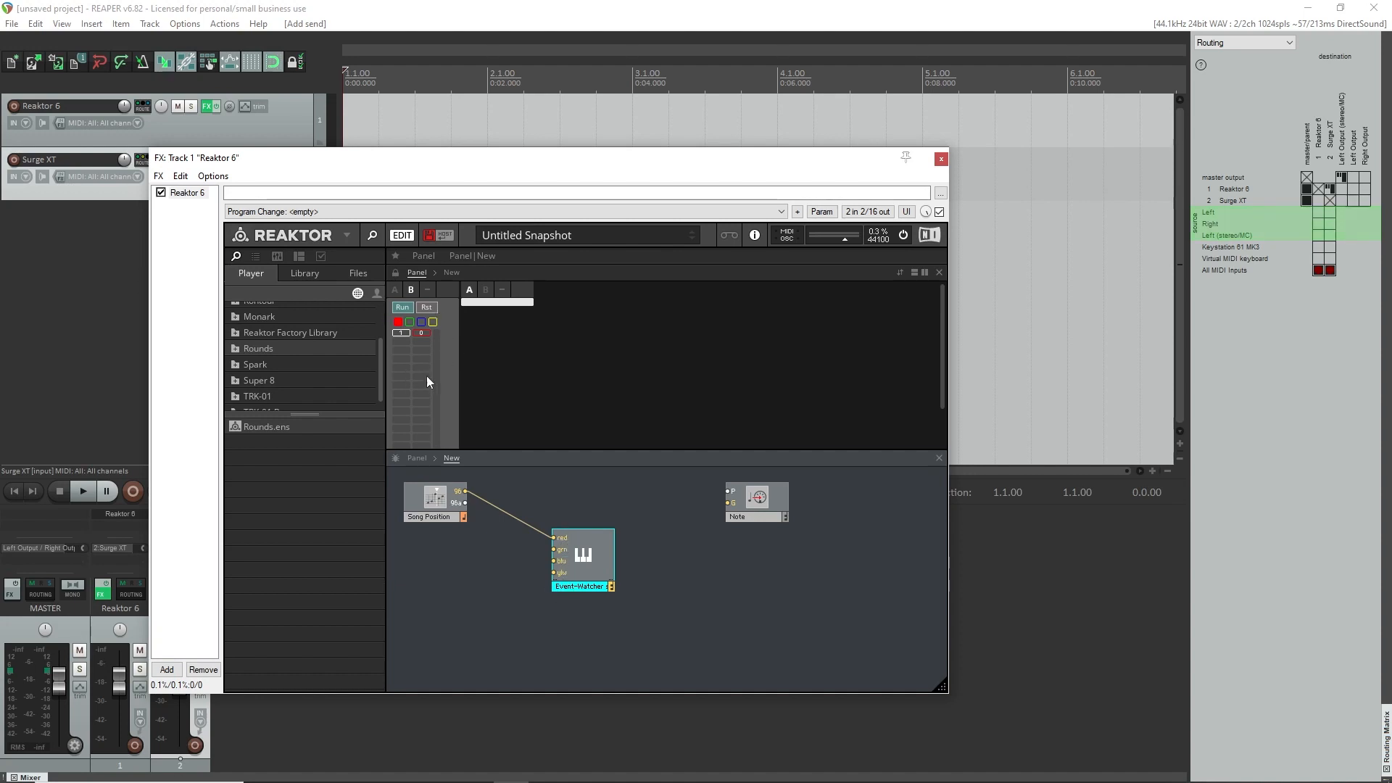
Clear the Event-Watcher list, play the project to watch the song position events, and reset the list after stopping.
left_click(415, 324)
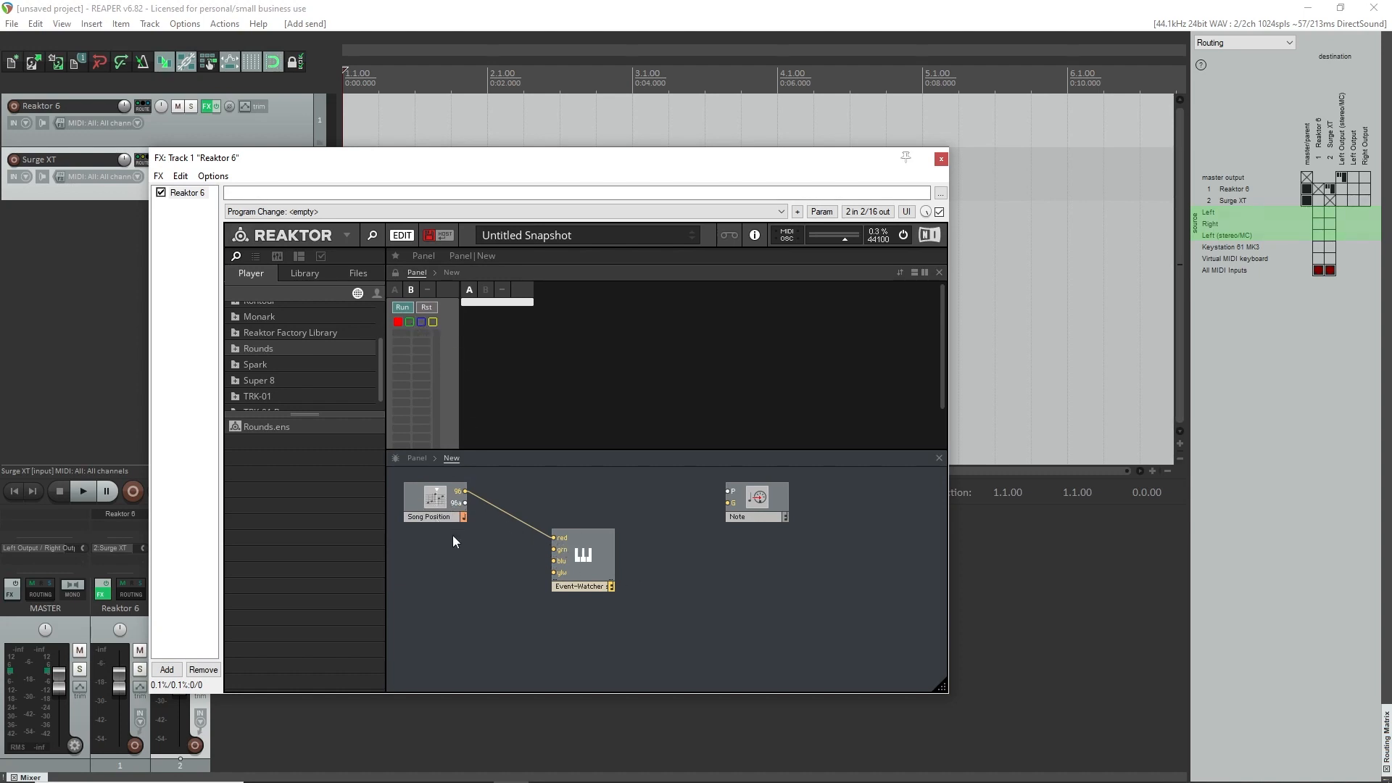
mouse_move(603, 593)
left_click_drag(602, 550, 597, 559)
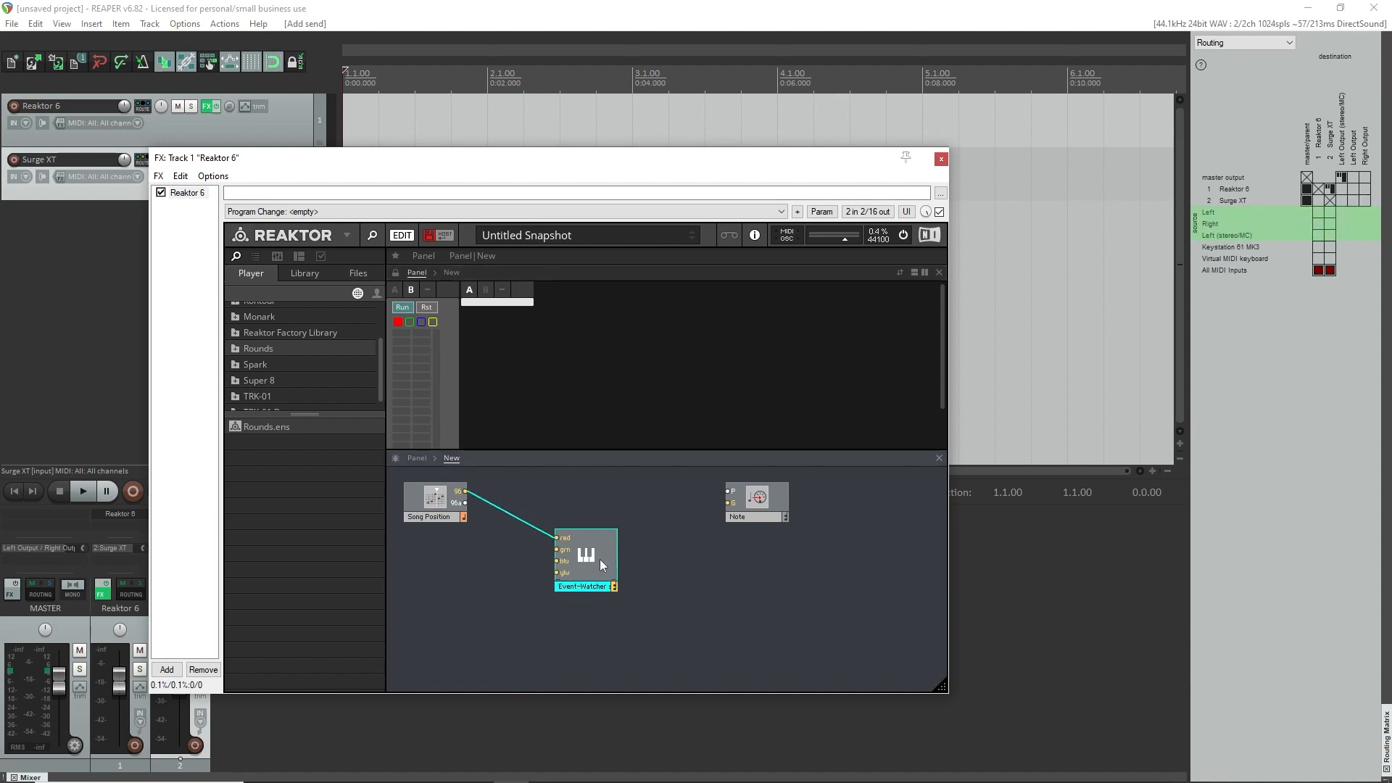
left_click_drag(489, 177, 885, 216)
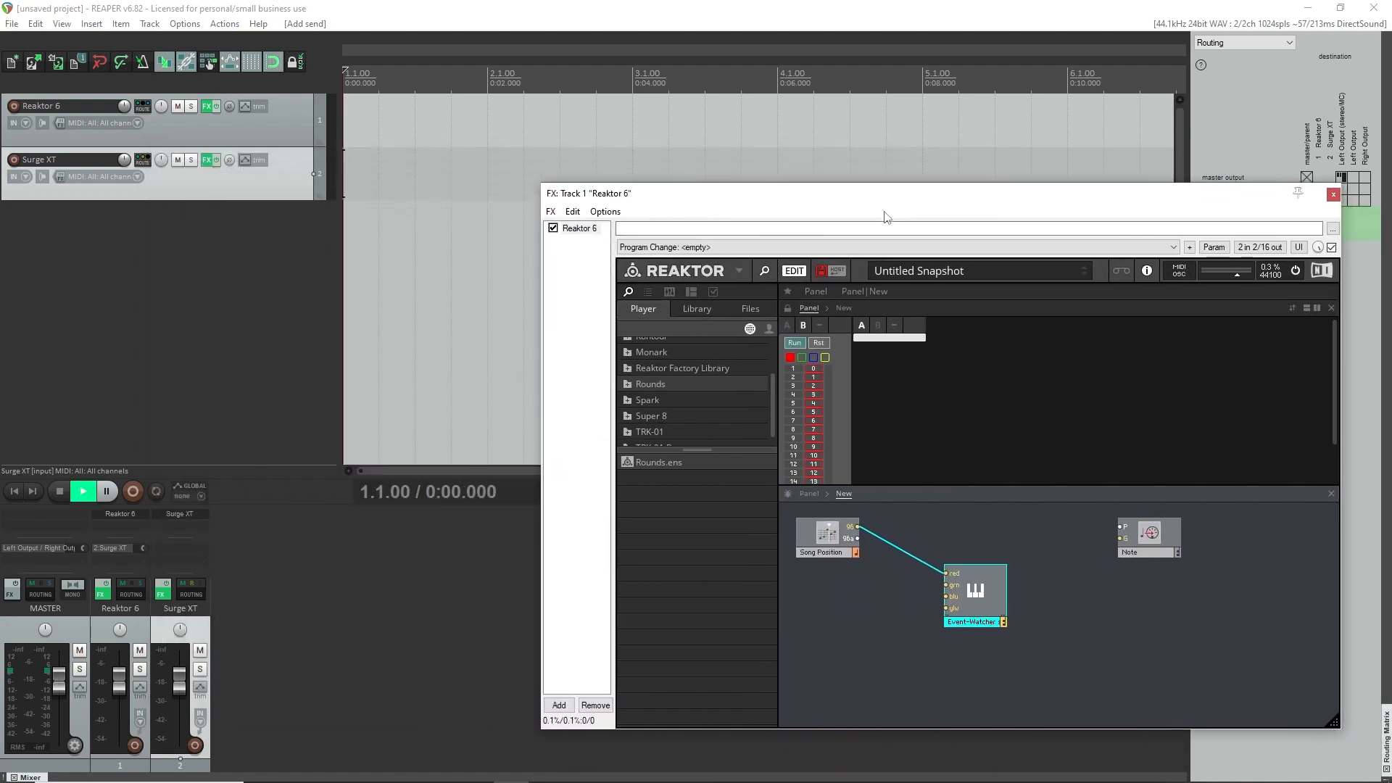
left_click_drag(766, 200, 478, 180)
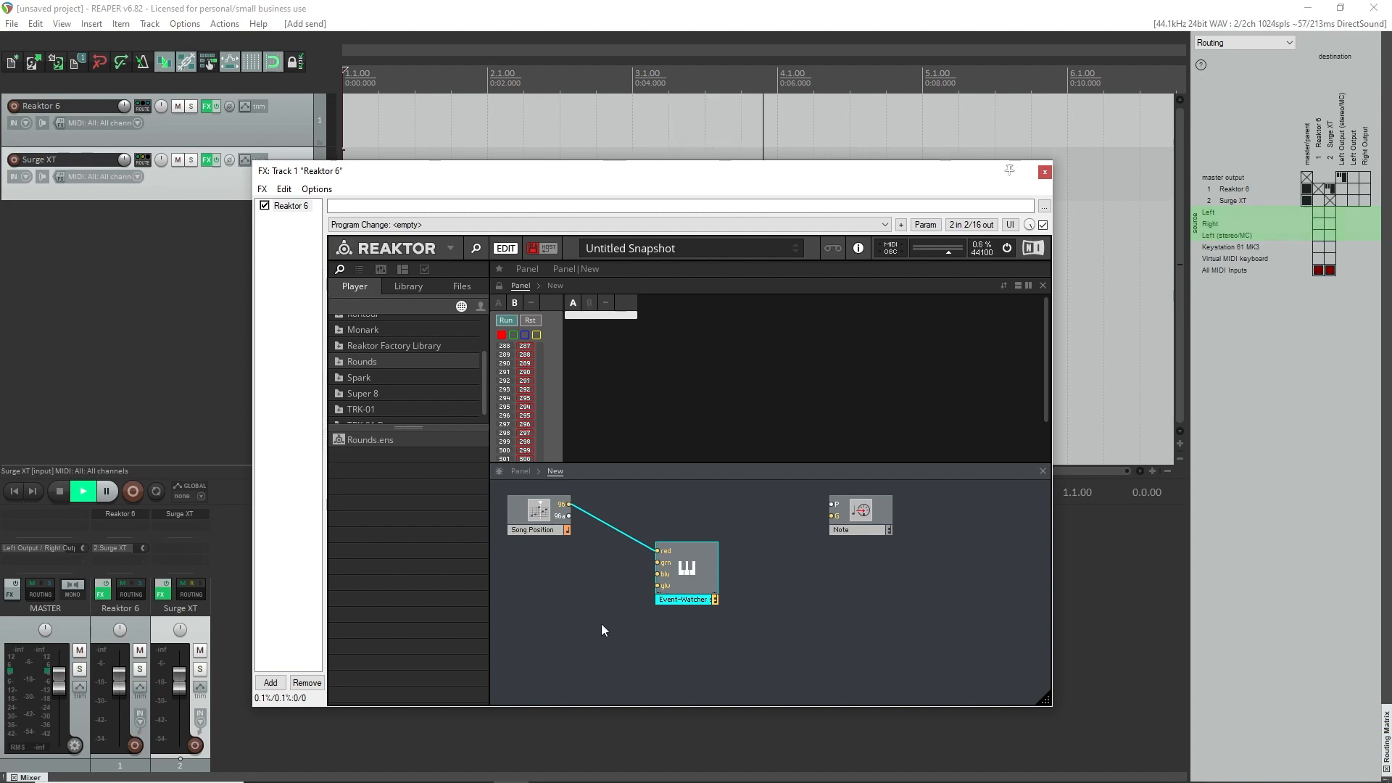
key("space")
left_click(534, 321)
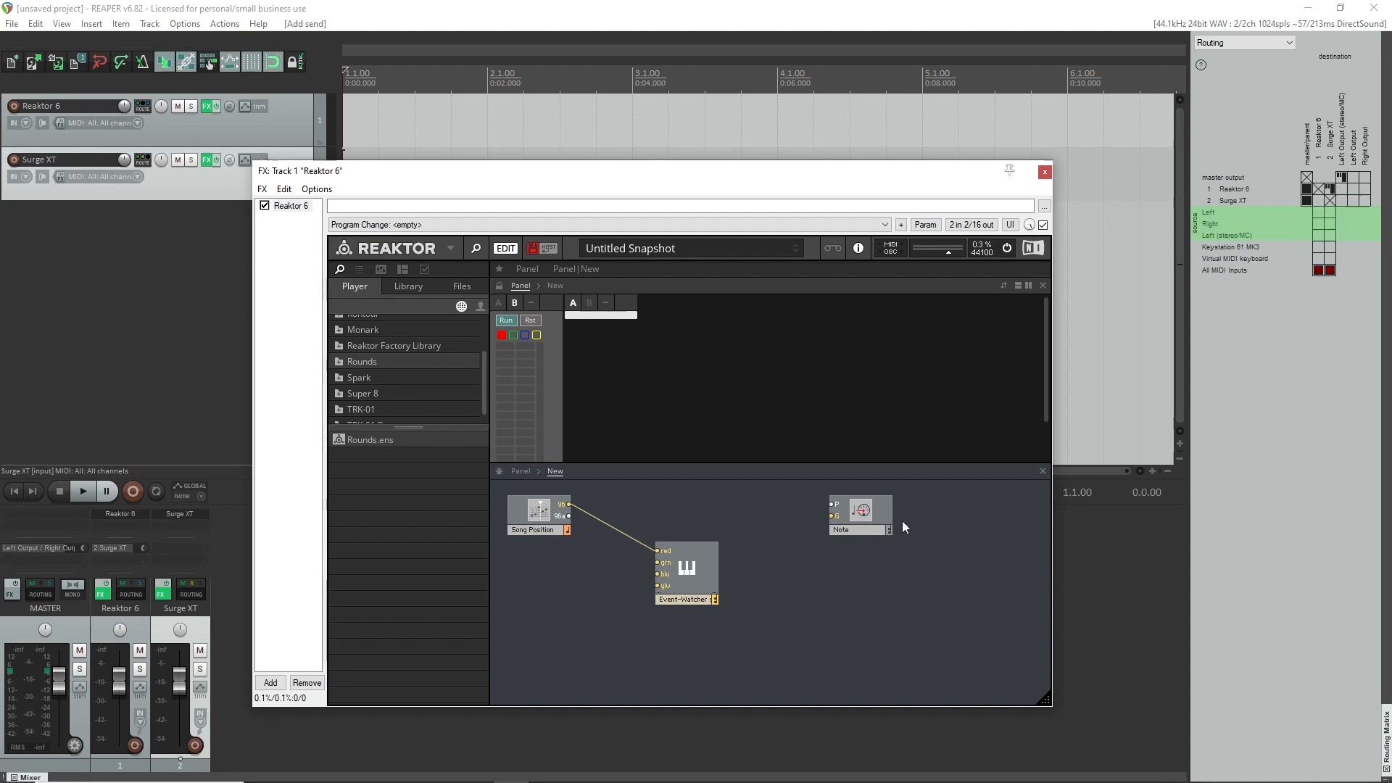
Move the Event-Watcher module down and to the right of Song Position to free space between them.
left_click_drag(538, 511, 538, 517)
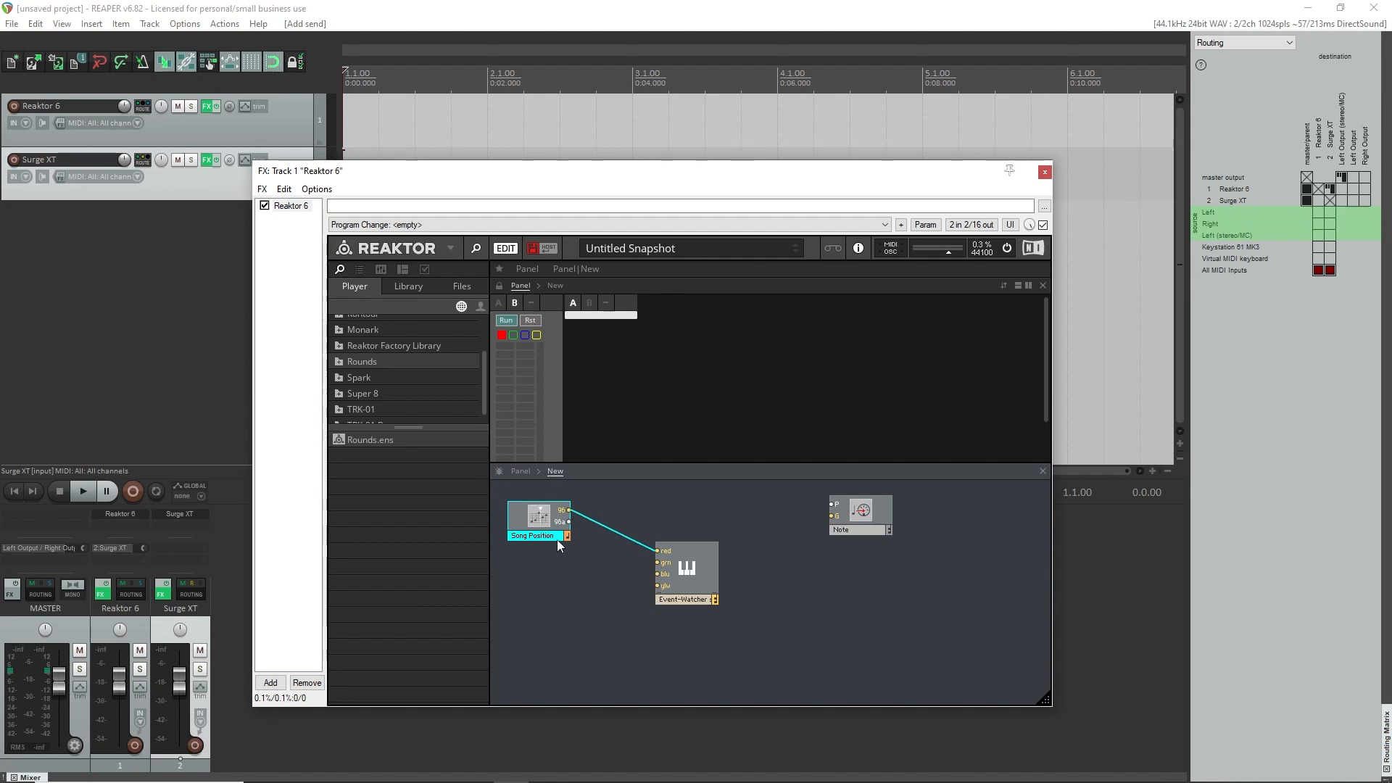
left_click(686, 584)
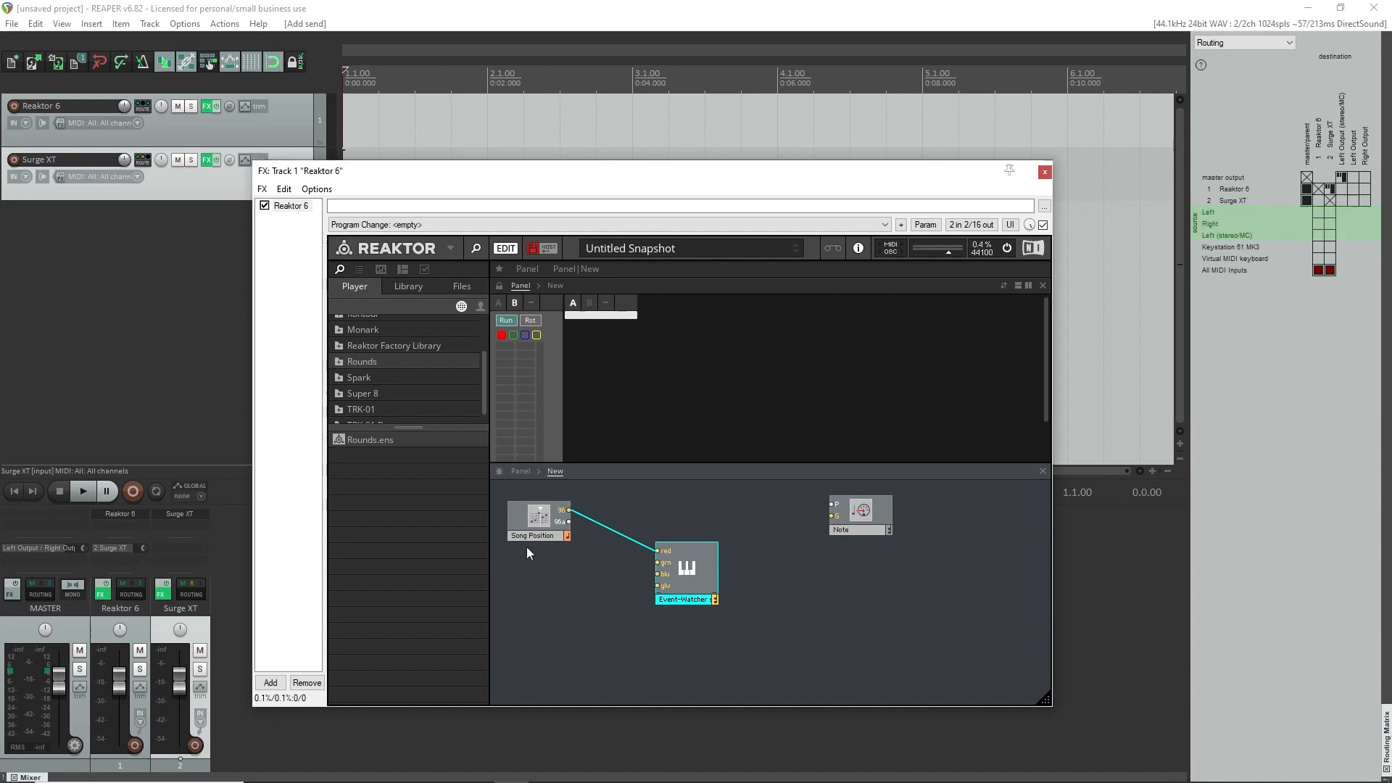
left_click_drag(525, 511, 522, 511)
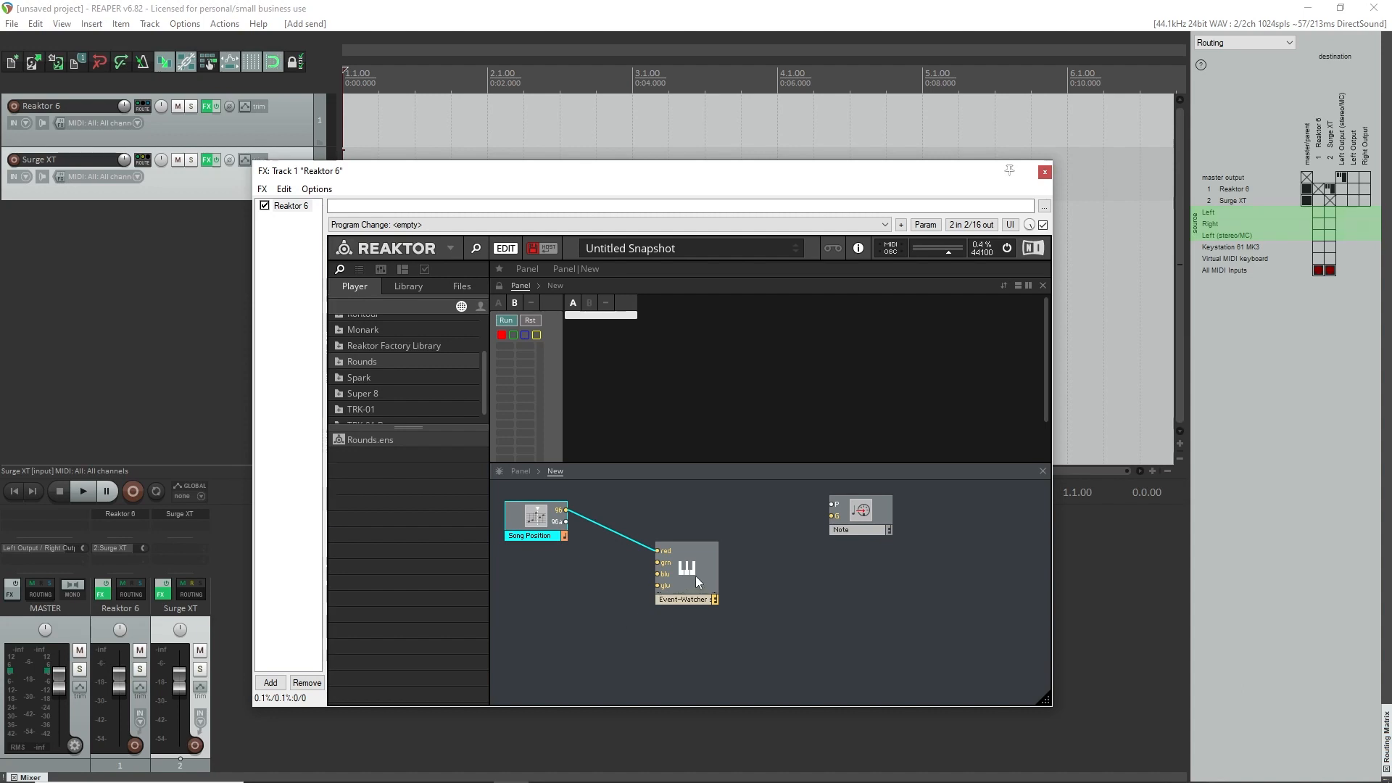
left_click_drag(695, 576, 792, 620)
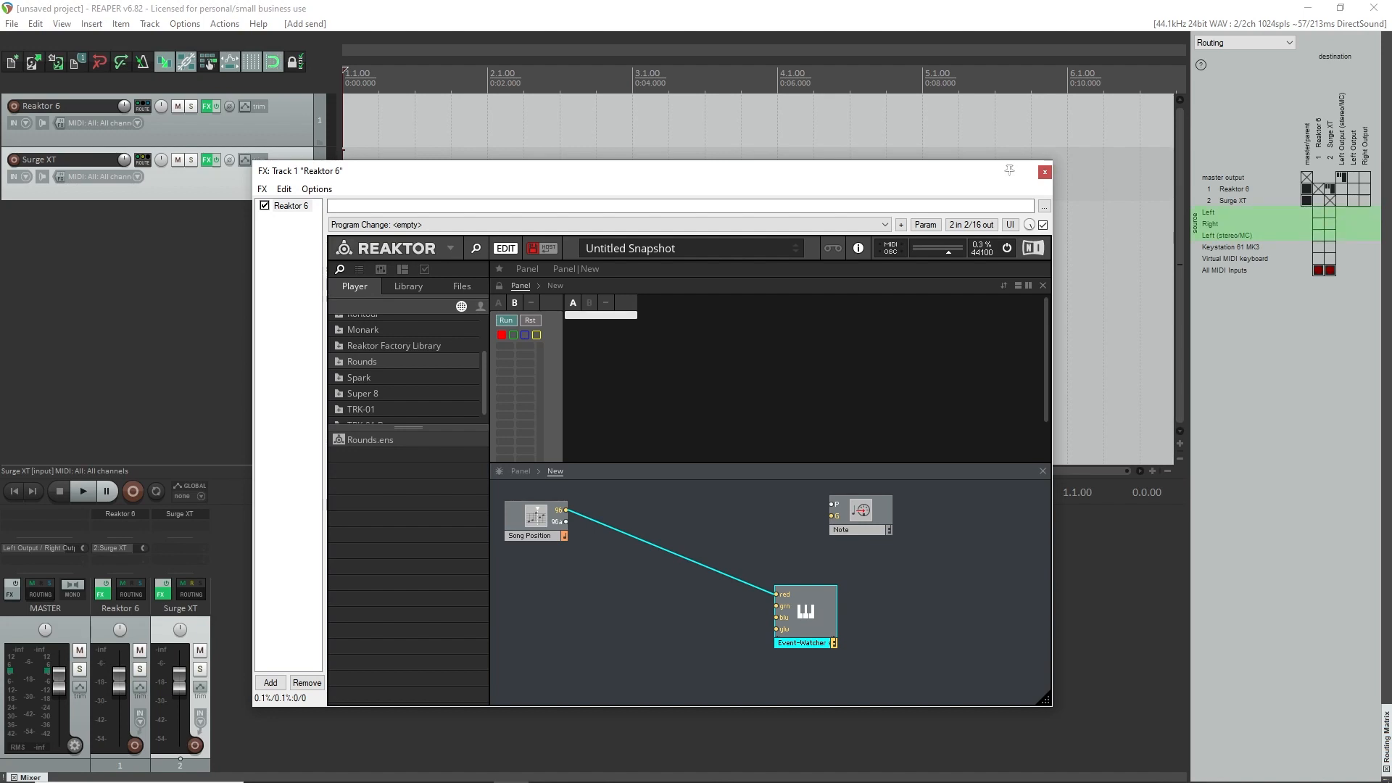
left_click(531, 529)
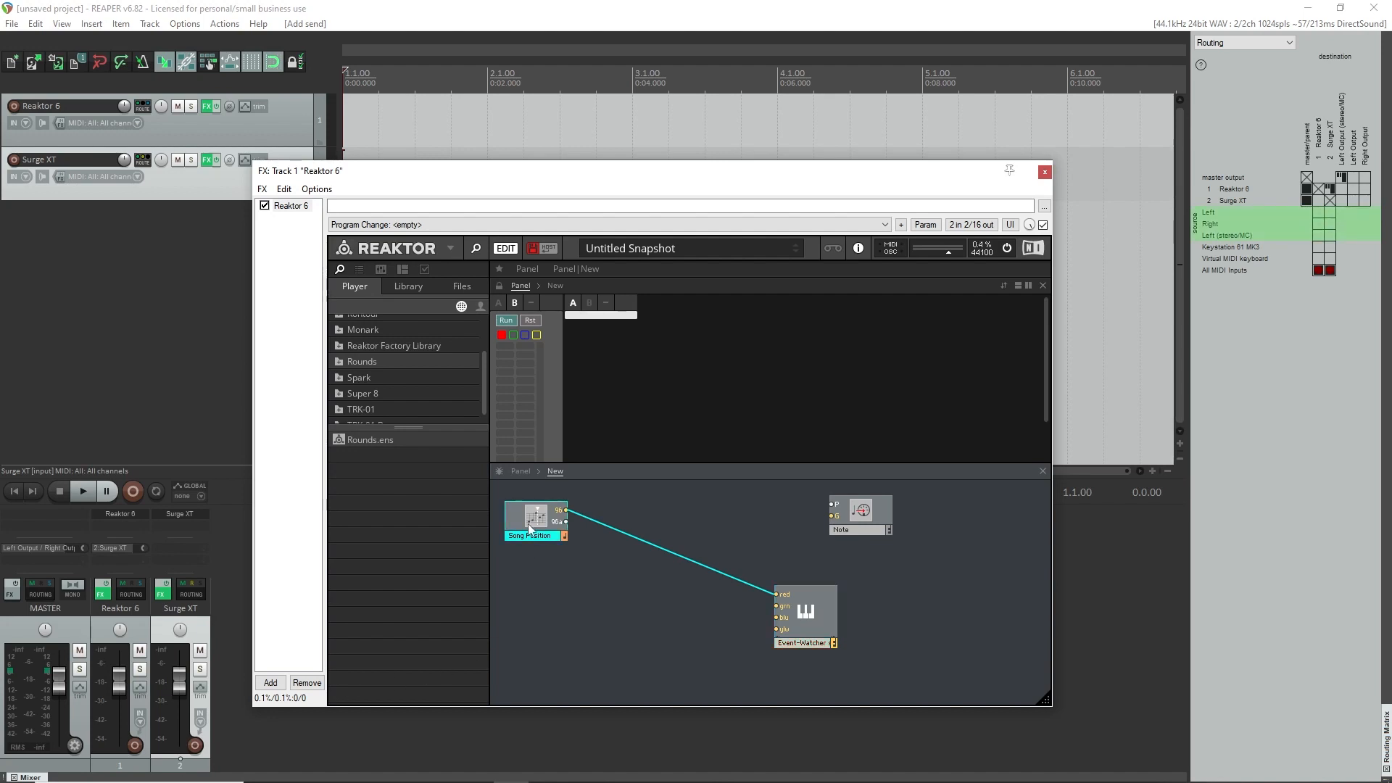
Add a Modulo module beside Song Position and wire Song Position's 96 output to its A input.
mouse_move(532, 530)
right_click(635, 563)
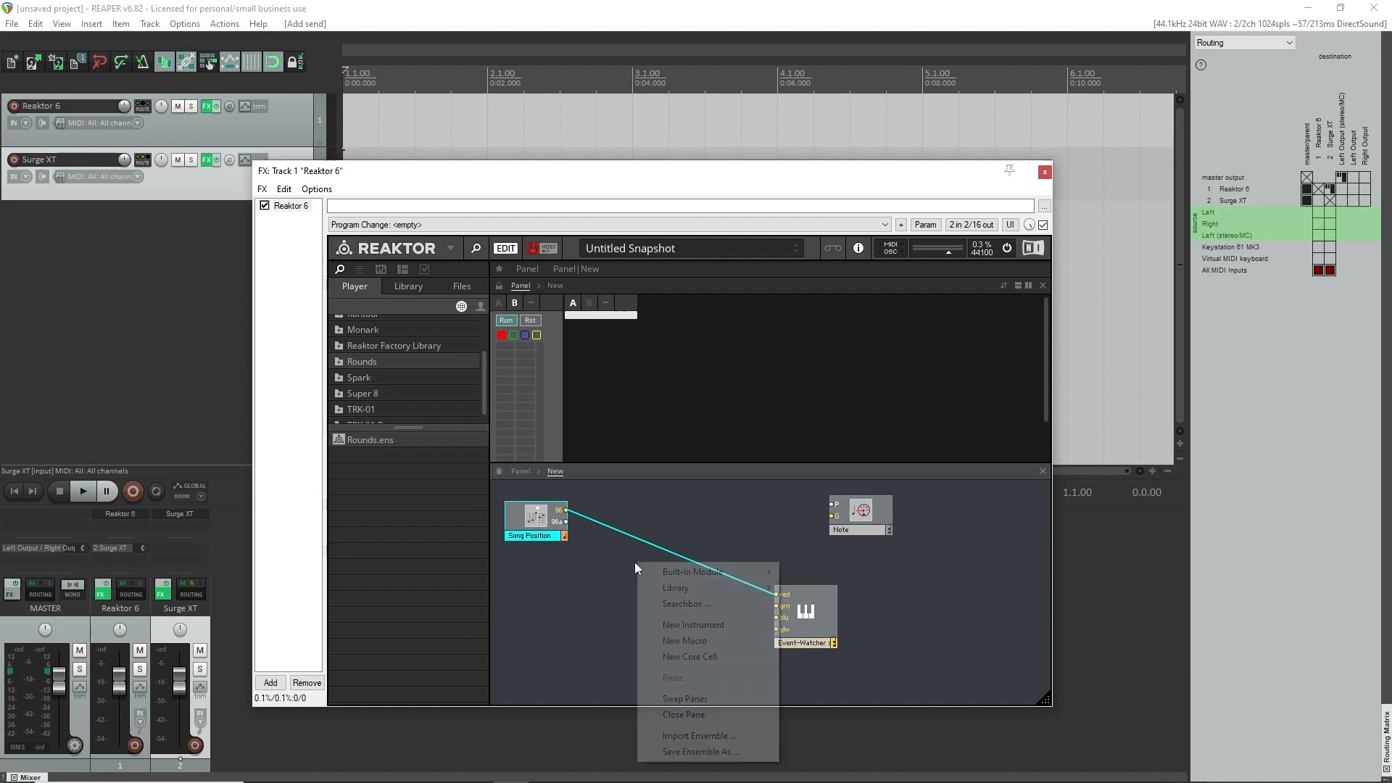
left_click(684, 606)
type("modul")
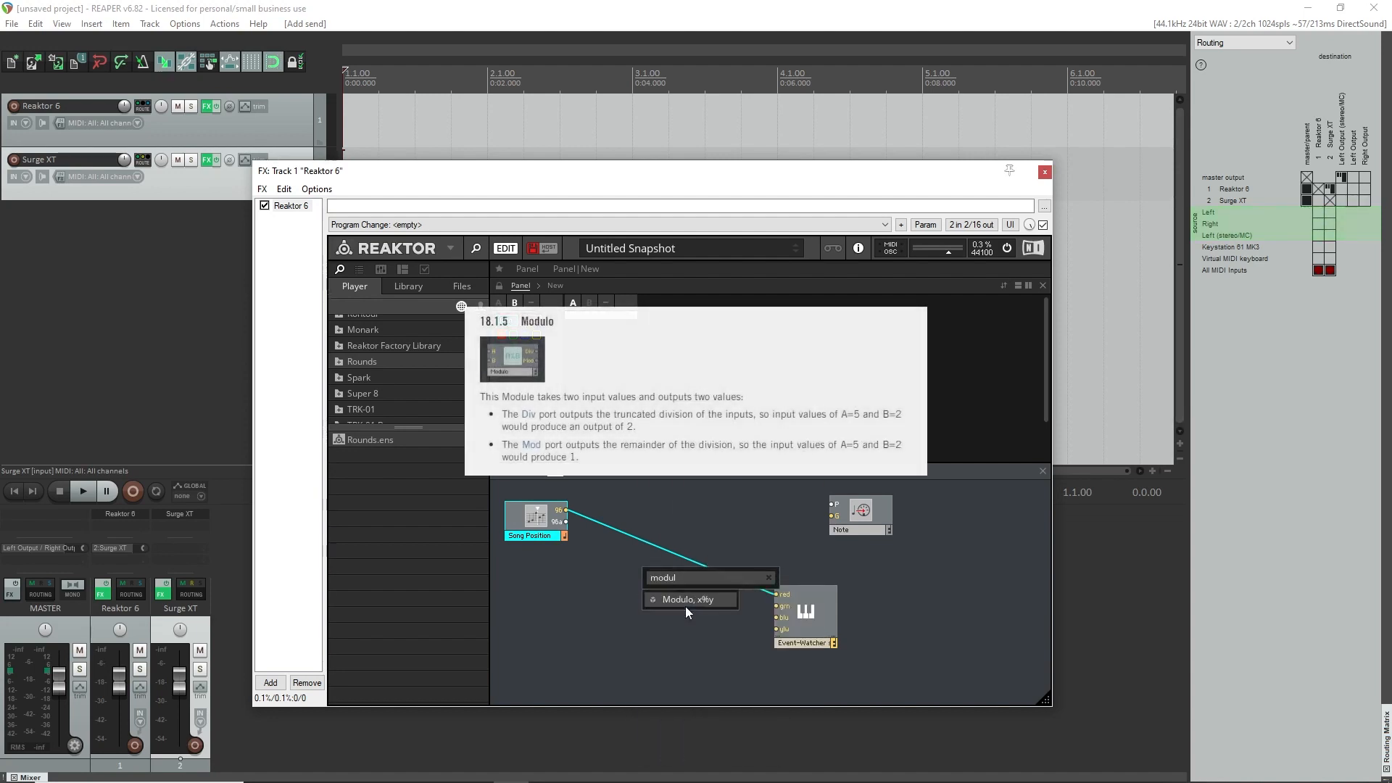
left_click(685, 606)
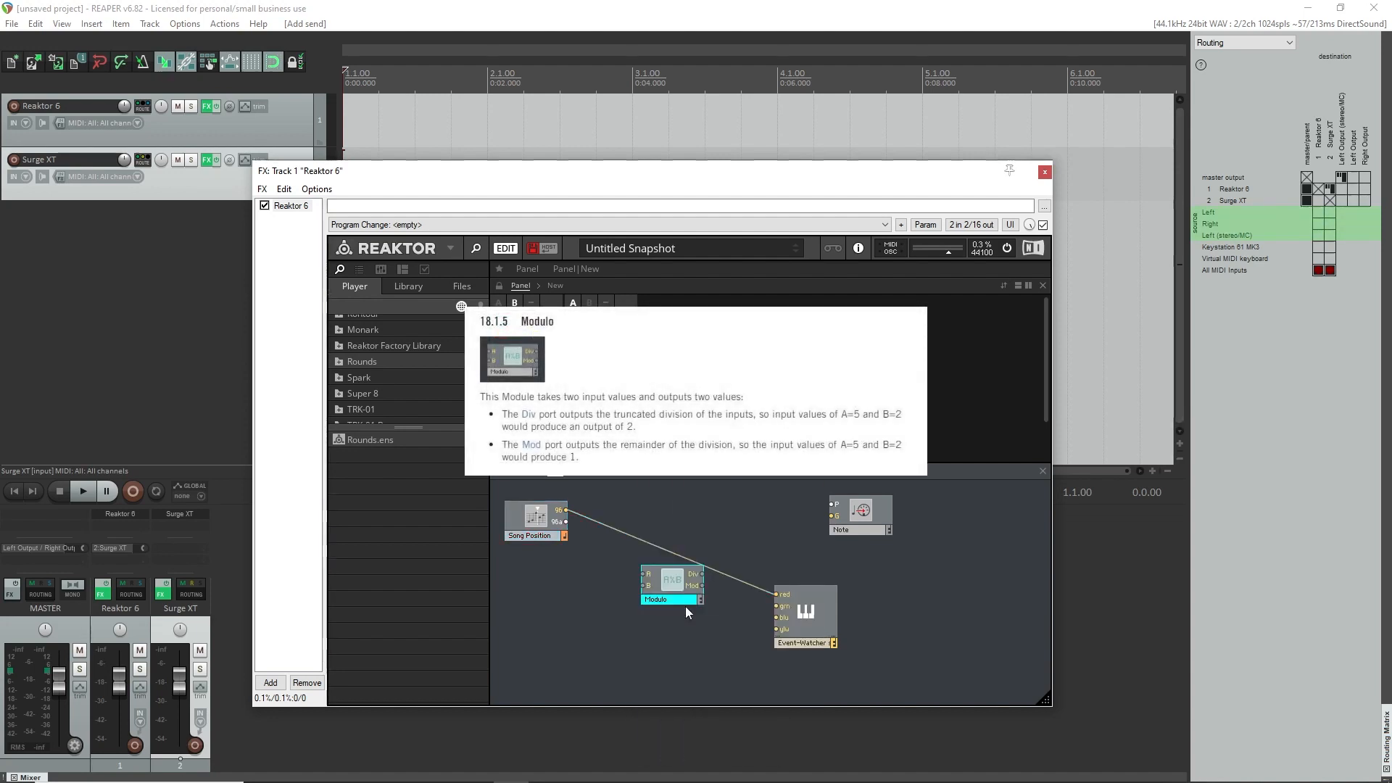
left_click_drag(649, 544, 611, 513)
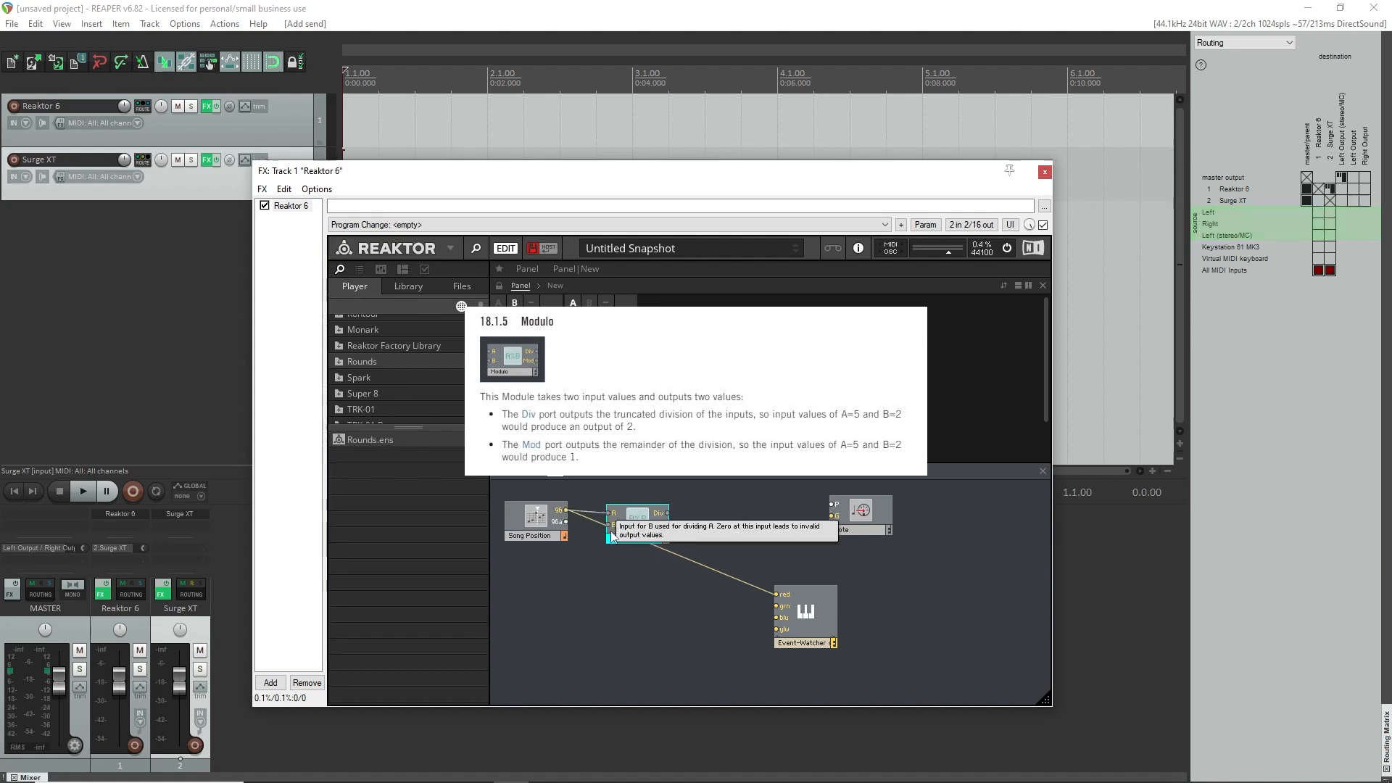
Create a constant of 24 for the Modulo's B input and place it directly below the Modulo module.
right_click(614, 525)
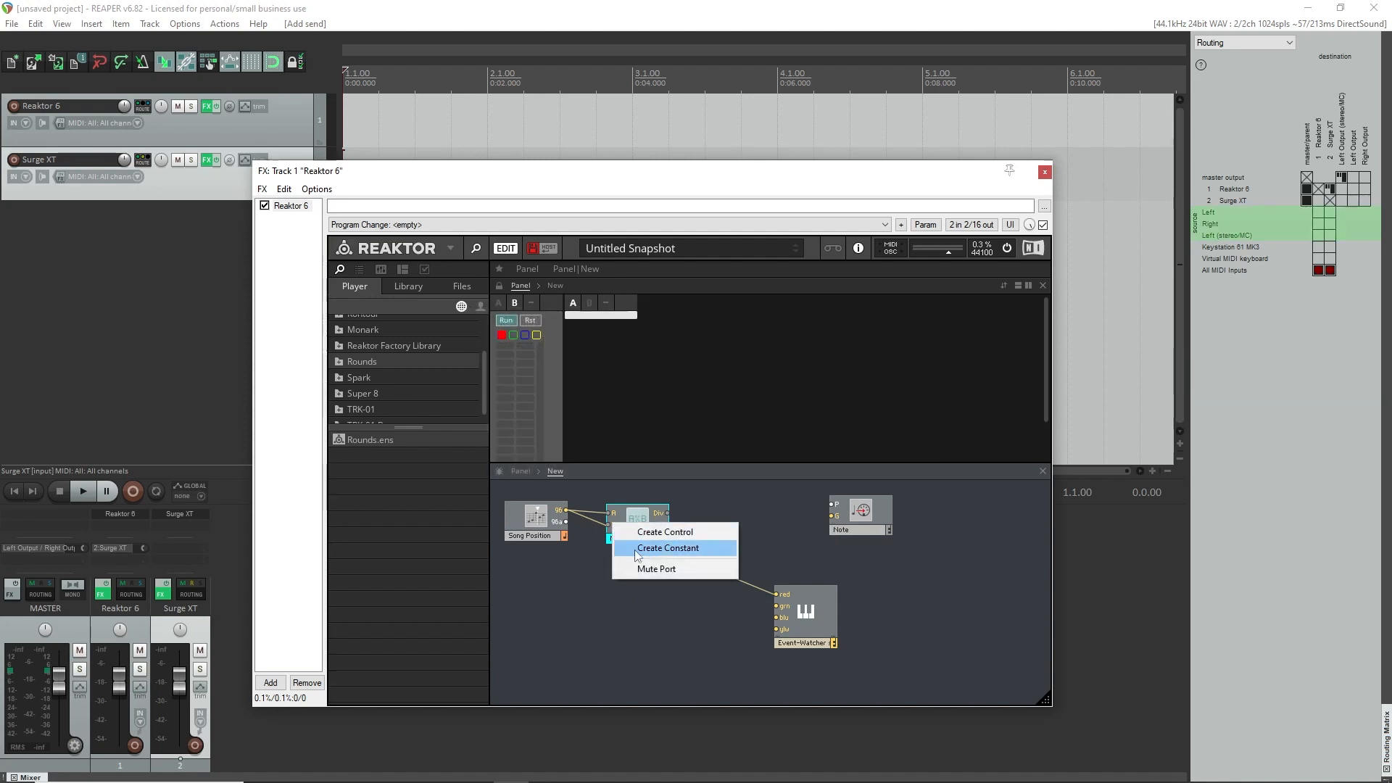
left_click(634, 550)
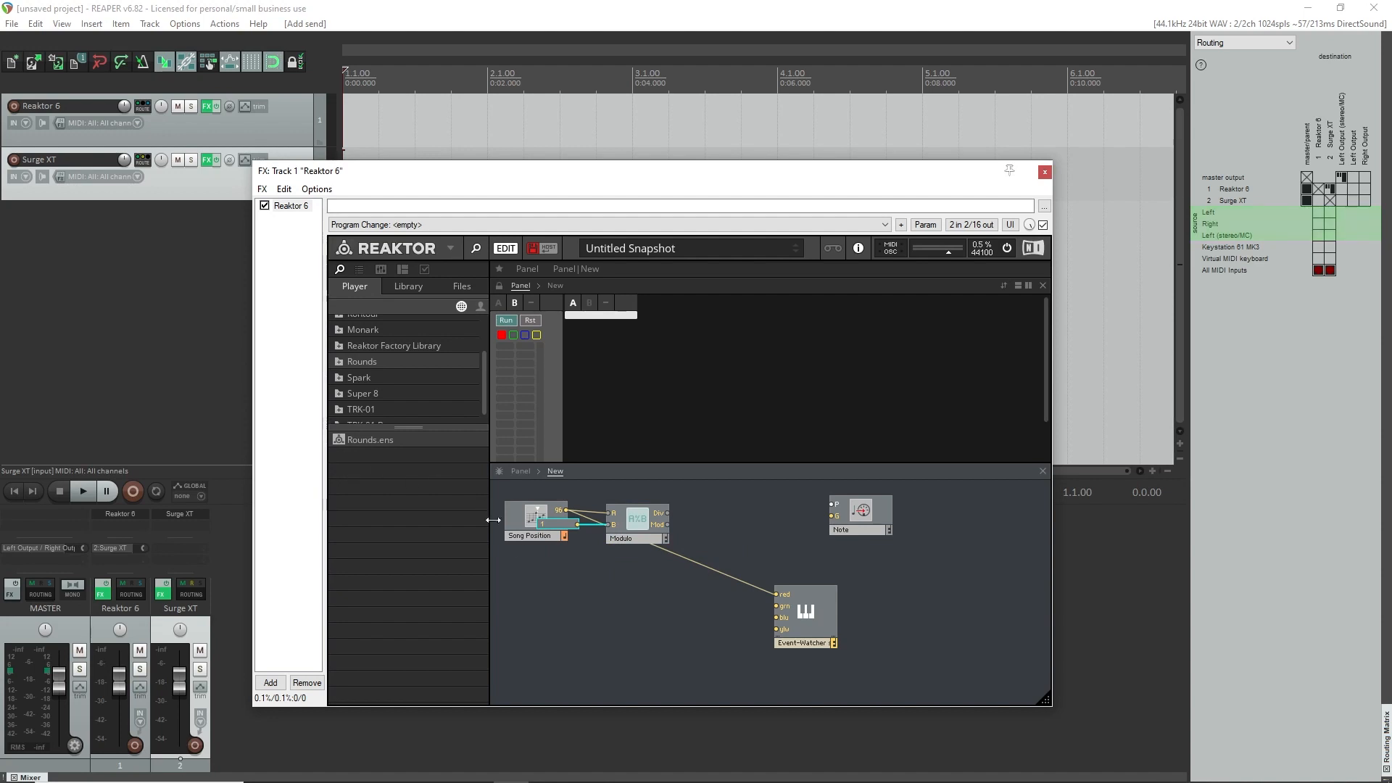
double_click(554, 527)
type("24")
key("Return")
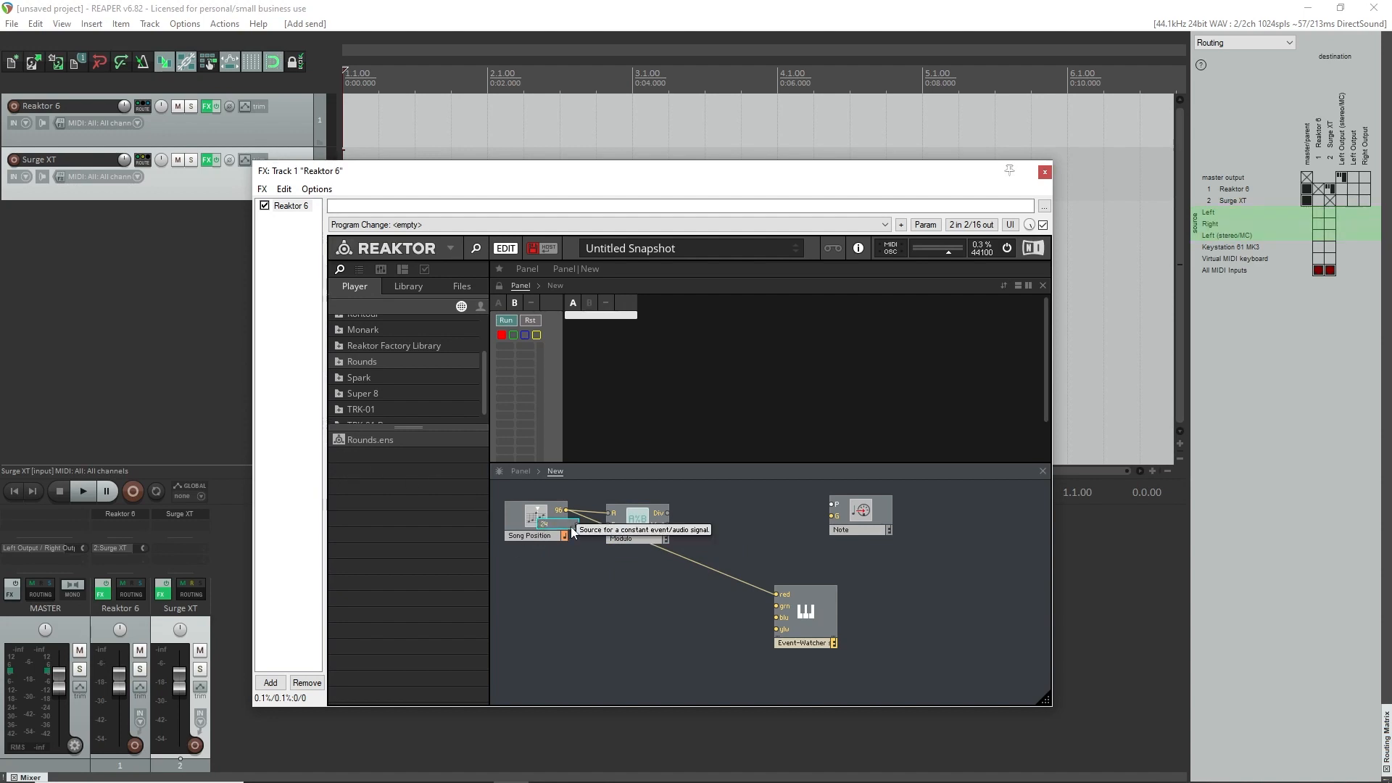
left_click_drag(550, 528, 619, 567)
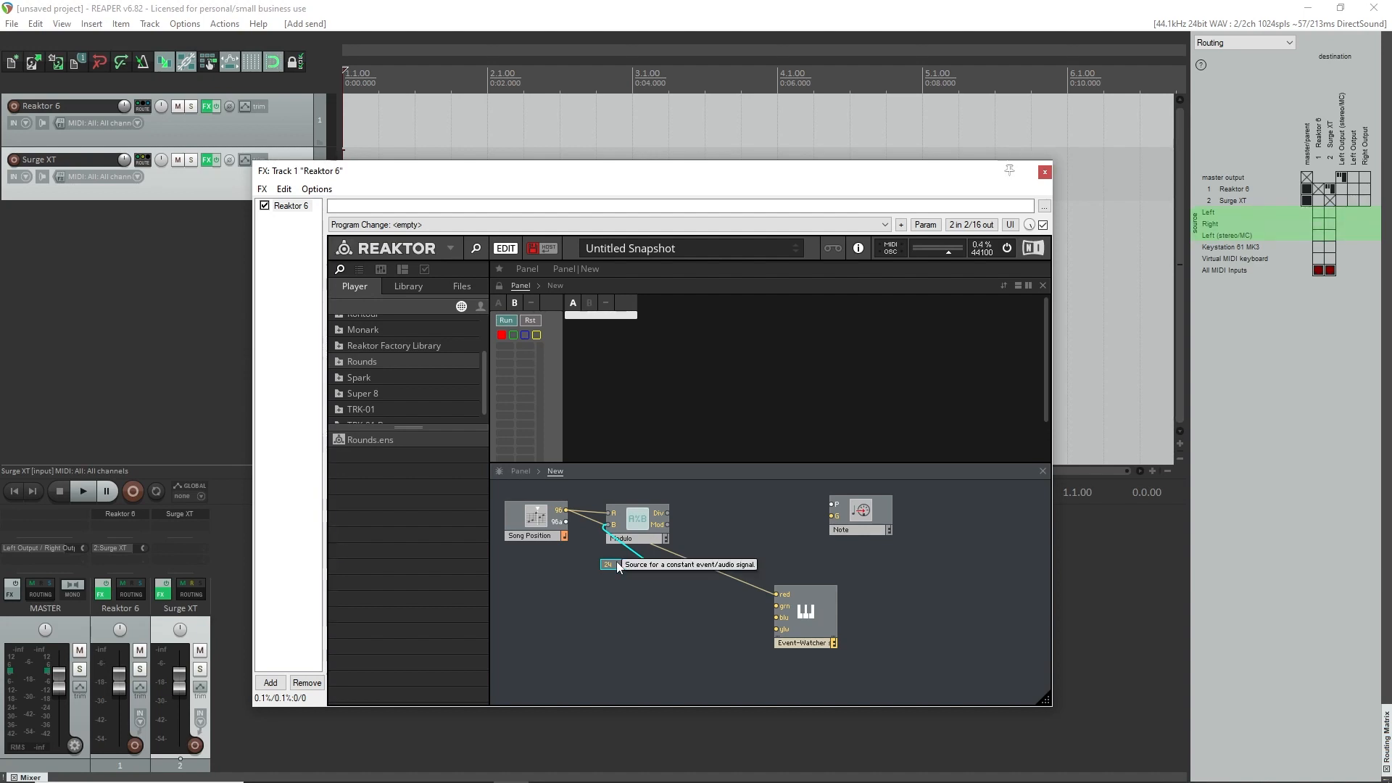
left_click(616, 581)
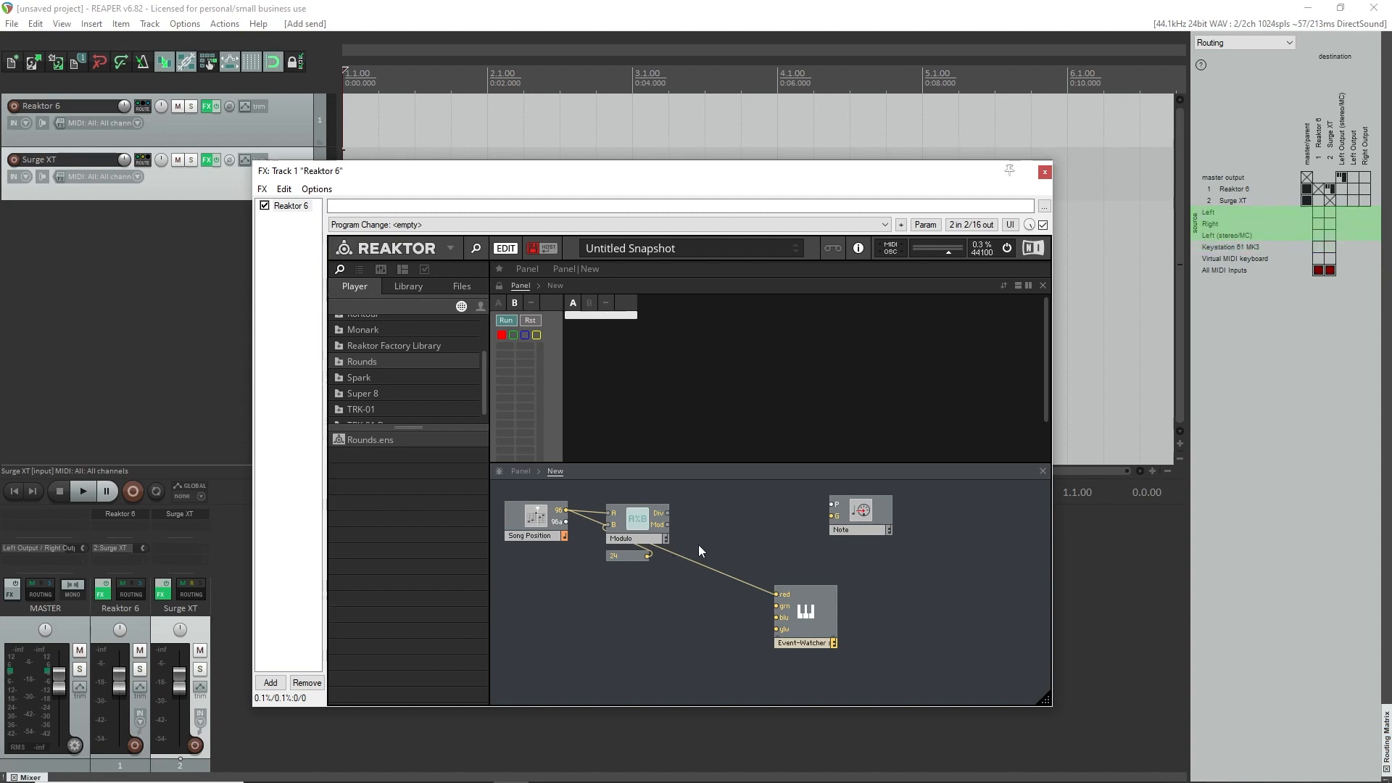
Wire the Modulo's Div output to the Event-Watcher's red input and play the project briefly to watch the divided values.
left_click_drag(667, 514, 790, 574)
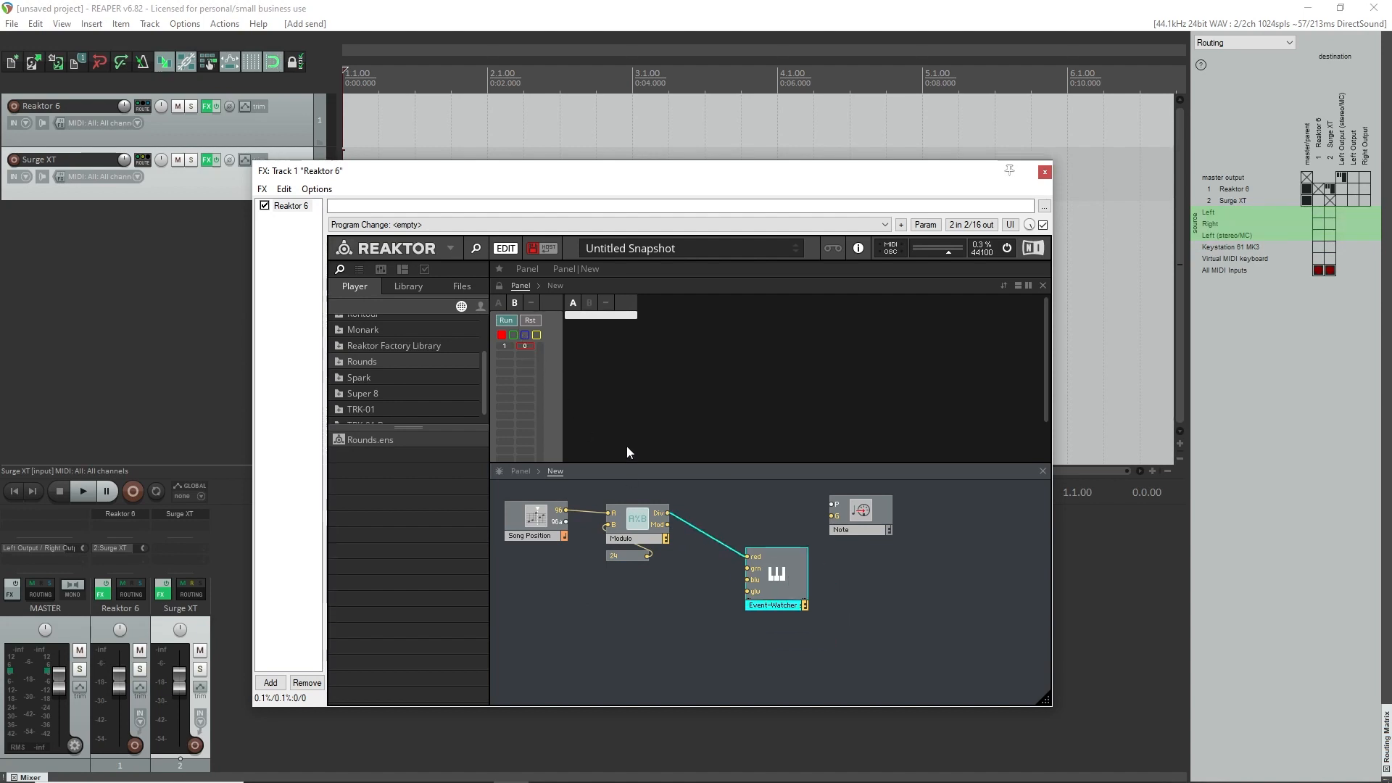
left_click(513, 320)
key("space")
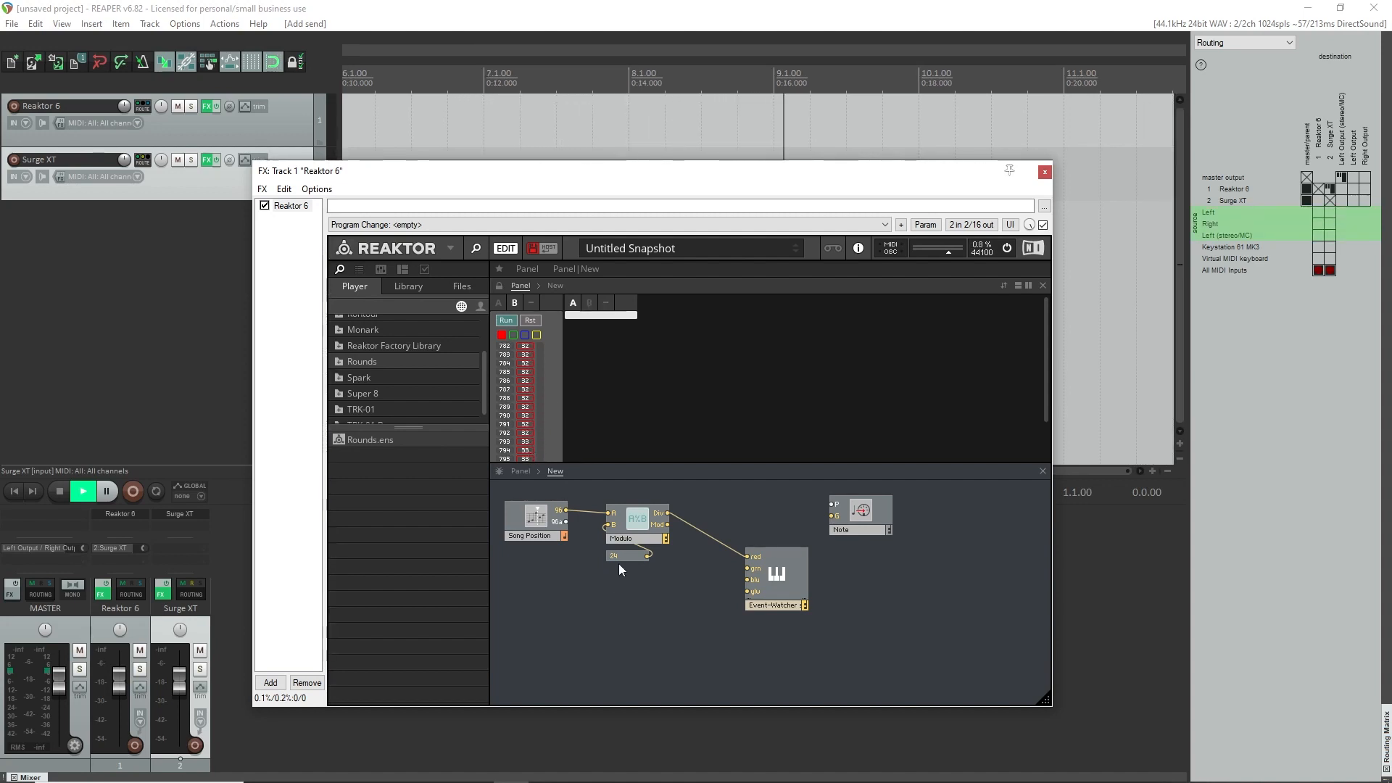
left_click(641, 616)
key("space")
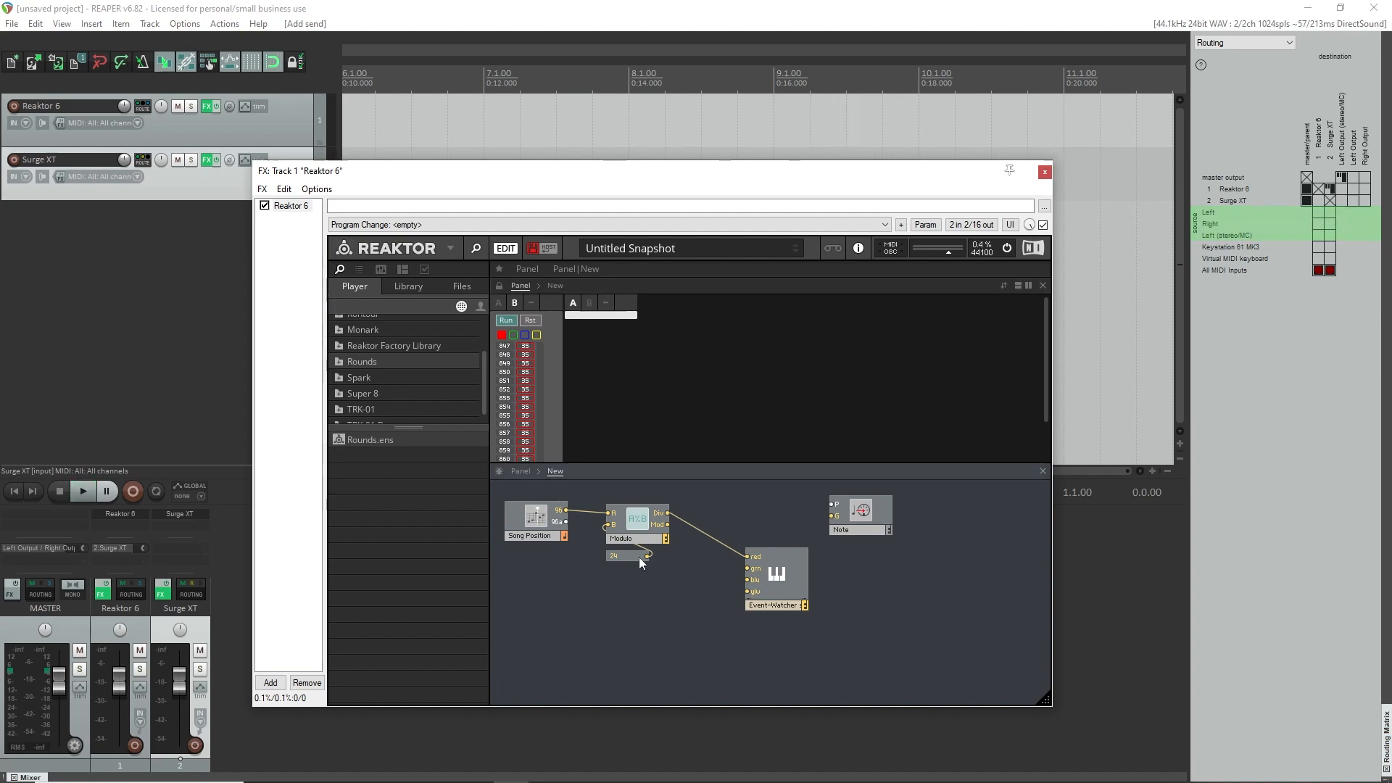
Move the Modulo and its constant closer to Song Position and add a Step Filter module to the structure.
left_click_drag(633, 580, 616, 526)
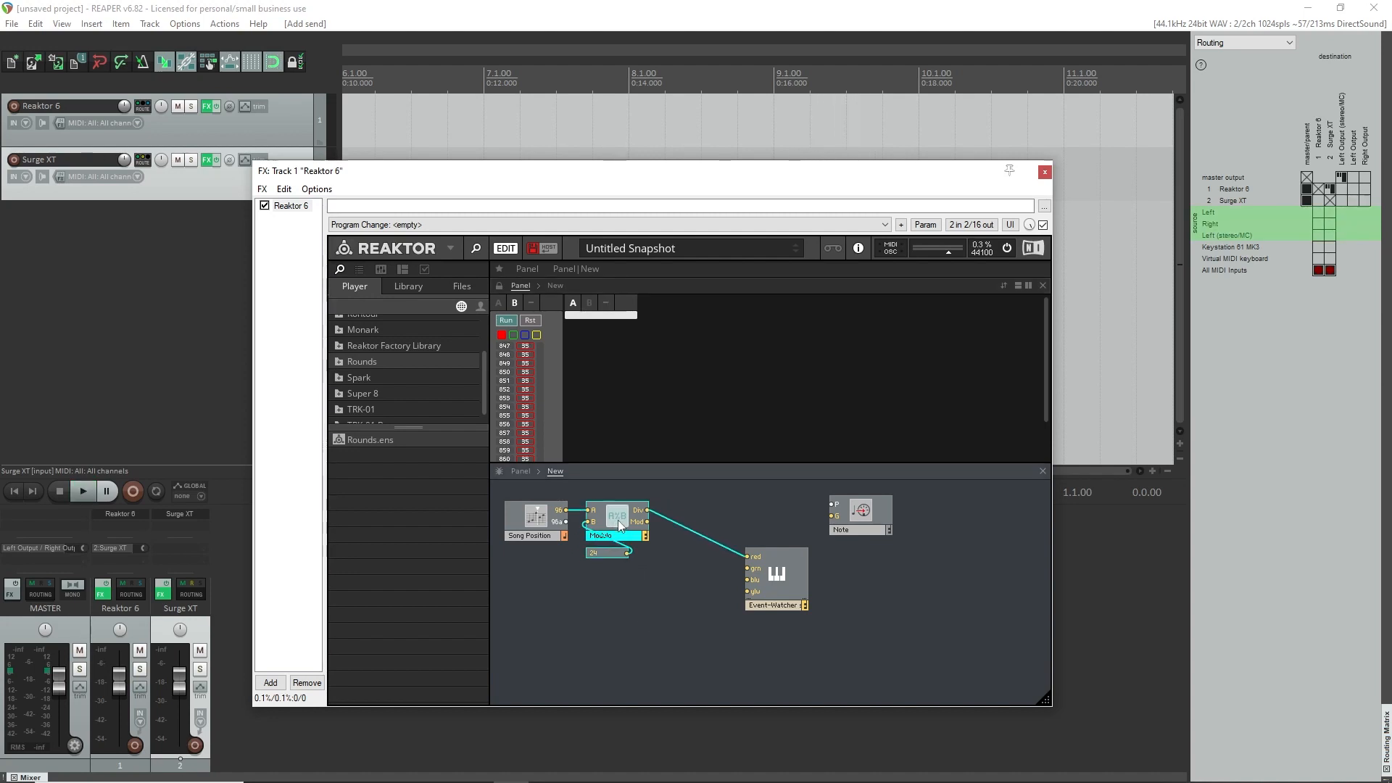
left_click(650, 614)
right_click(595, 592)
left_click(717, 487)
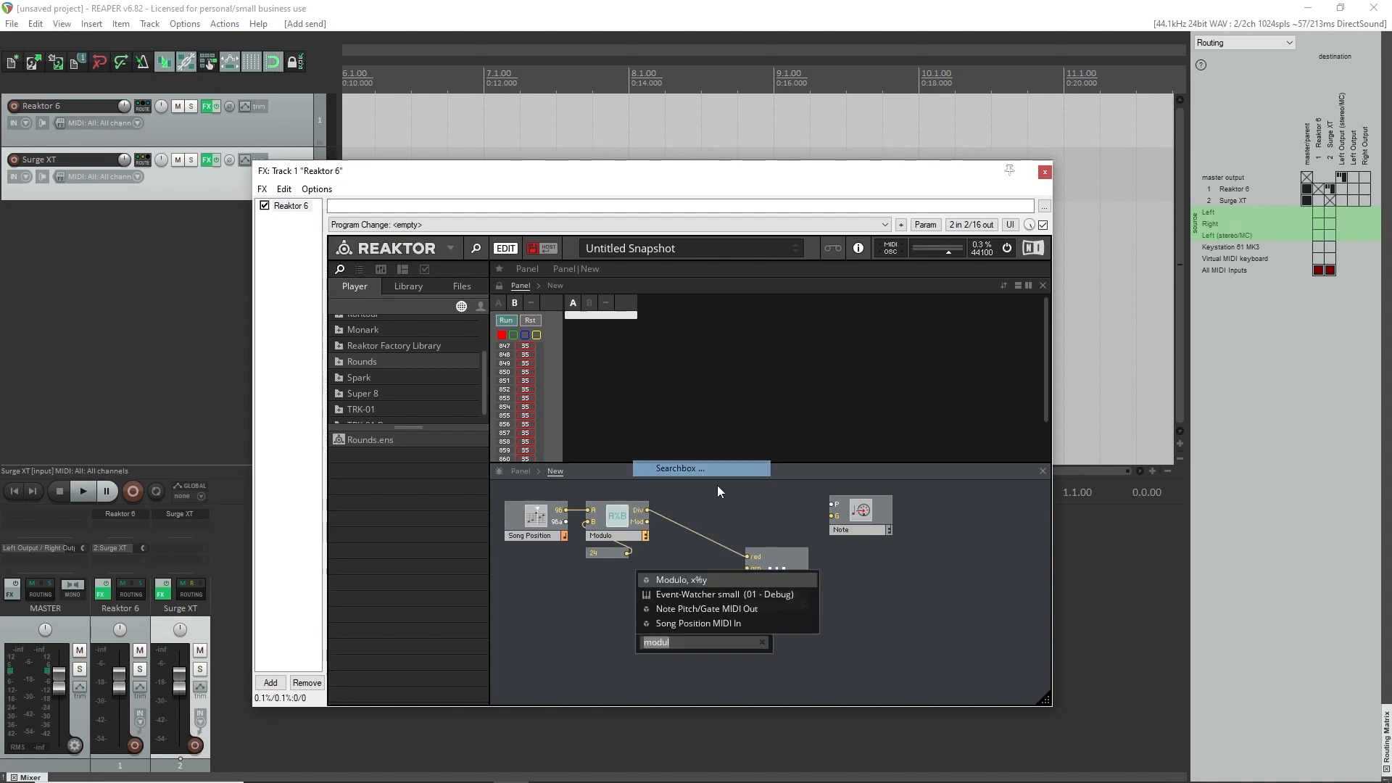
type("step")
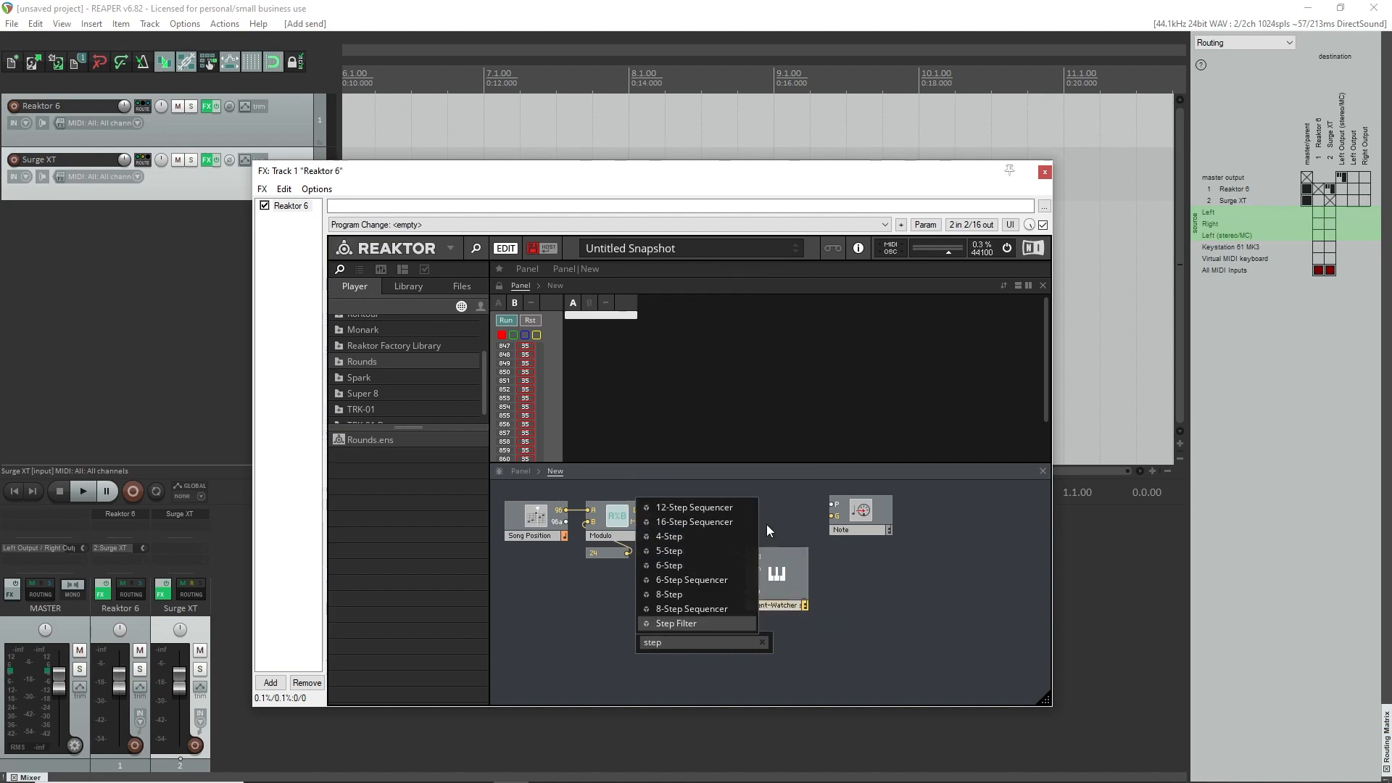
left_click(725, 622)
left_click_drag(667, 643, 694, 546)
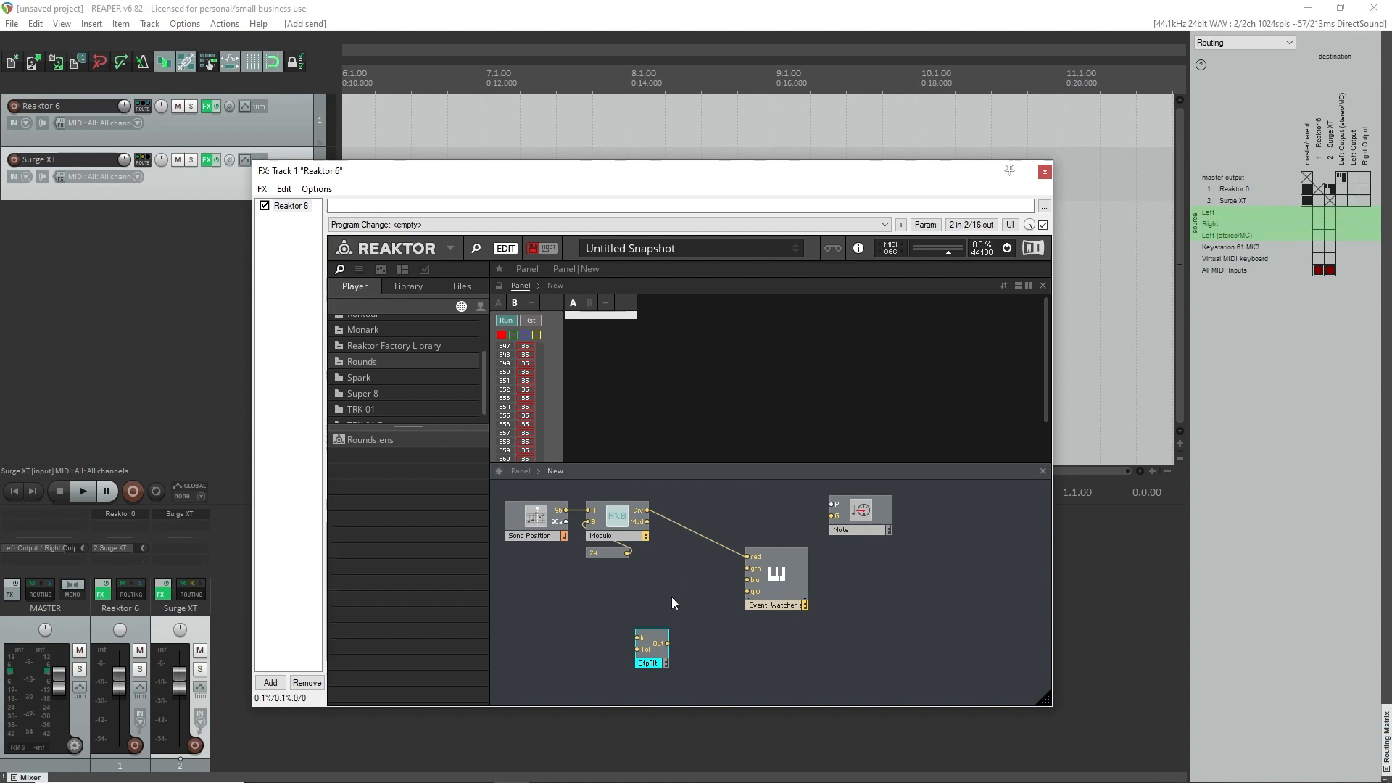
Place the Step Filter right of the Modulo and wire it between the Div output and the Event-Watcher's red input.
left_click_drag(638, 639, 674, 512)
left_click_drag(637, 650, 679, 585)
left_click_drag(658, 660, 748, 556)
left_click(661, 517)
key("Delete")
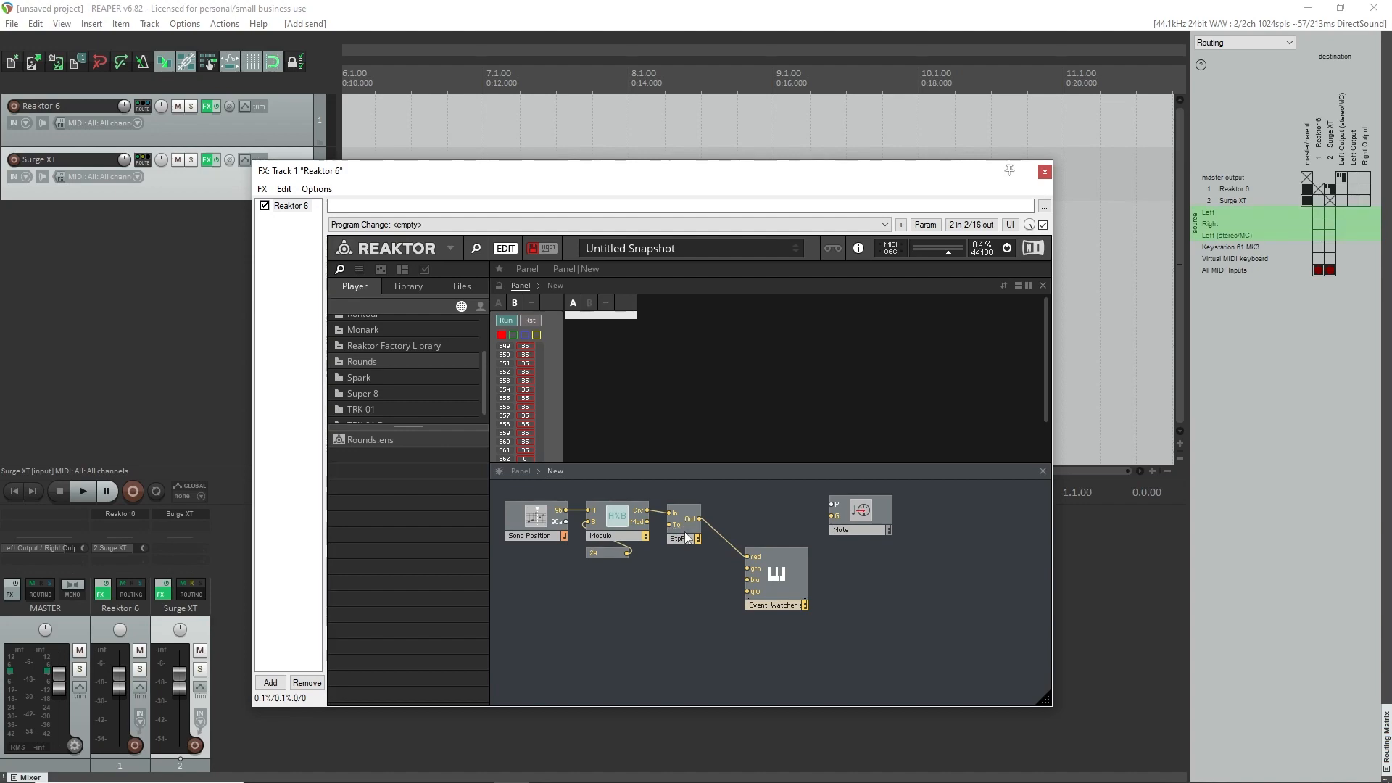
Reset the Event-Watcher's list and play the project to watch the step-filtered values.
left_click(529, 320)
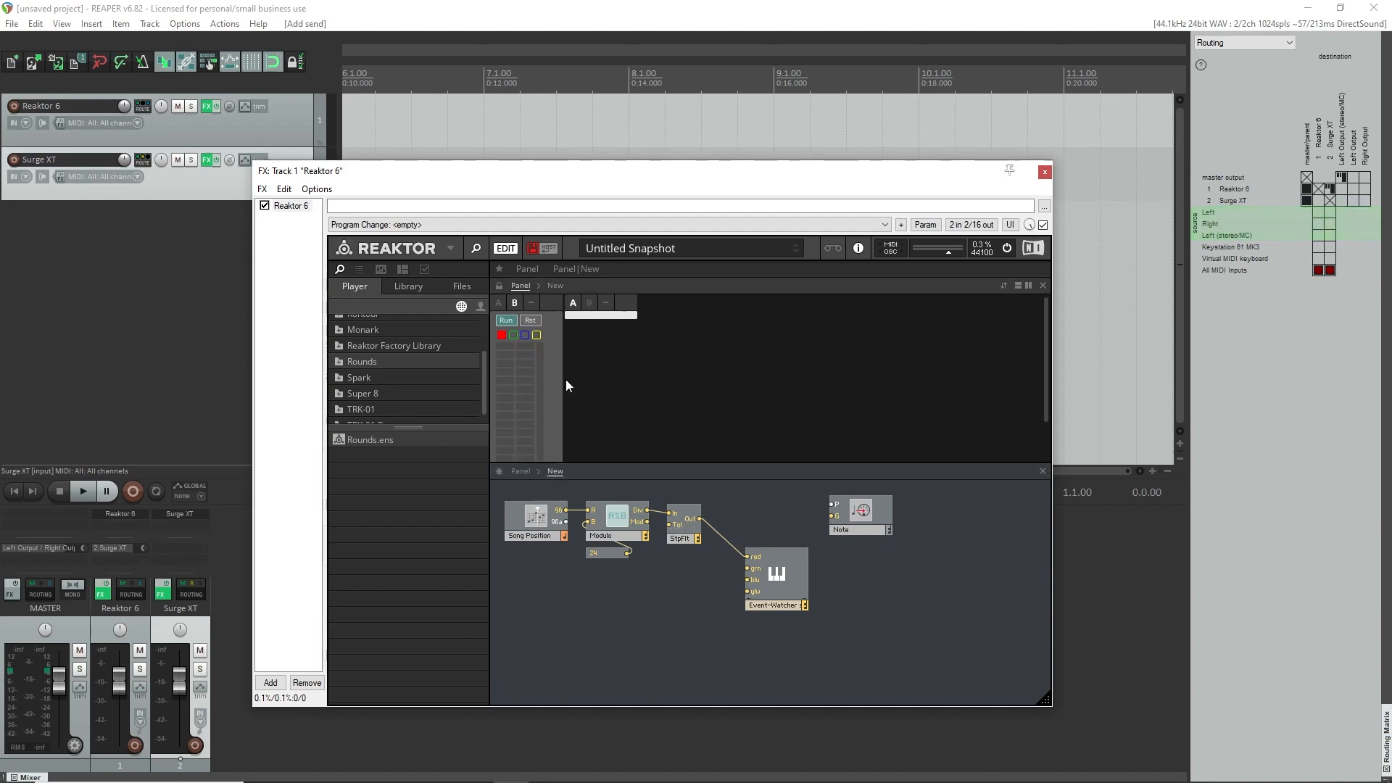
left_click_drag(558, 178, 538, 153)
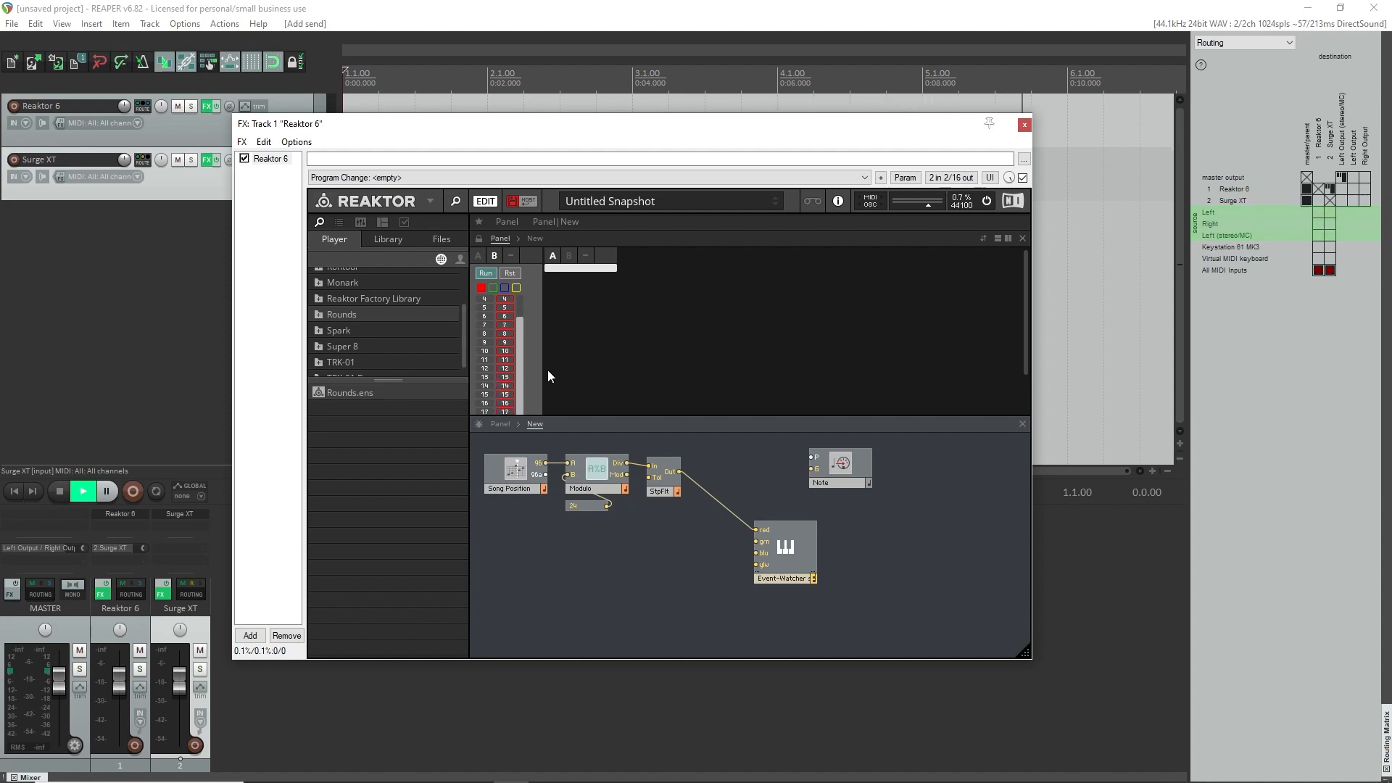
scroll(508, 354, "down", 3)
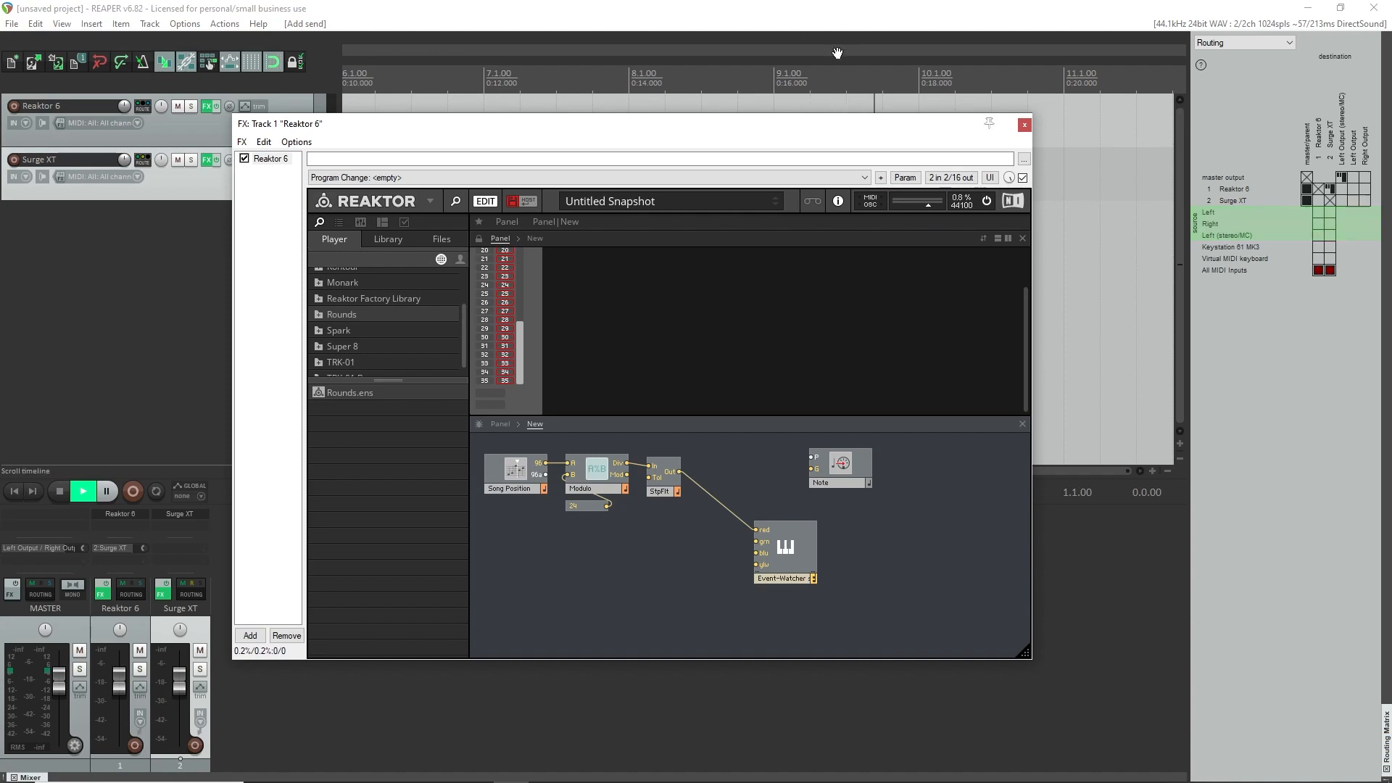
left_click_drag(874, 134, 733, 143)
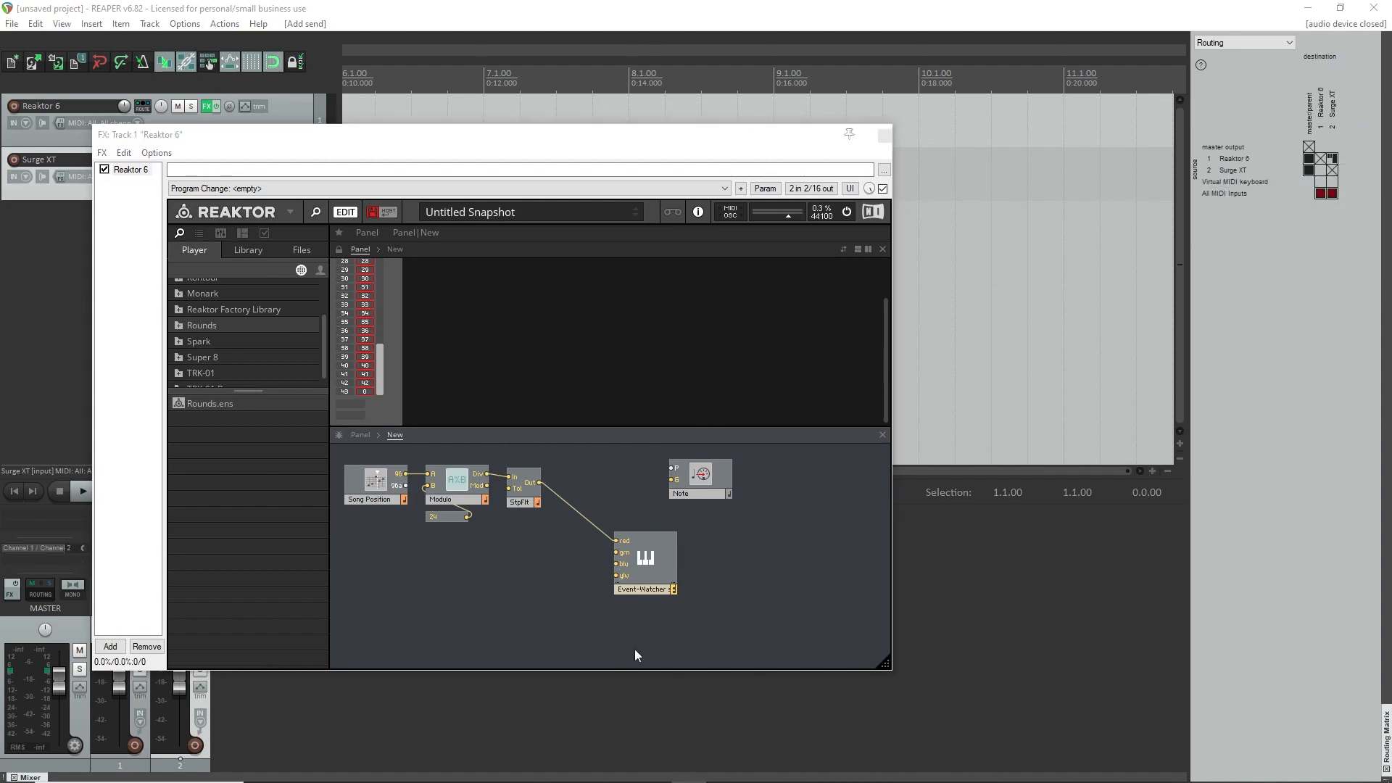
Move the Event-Watcher and the Note module further down and to the right to free space beside the Step Filter.
left_click(501, 586)
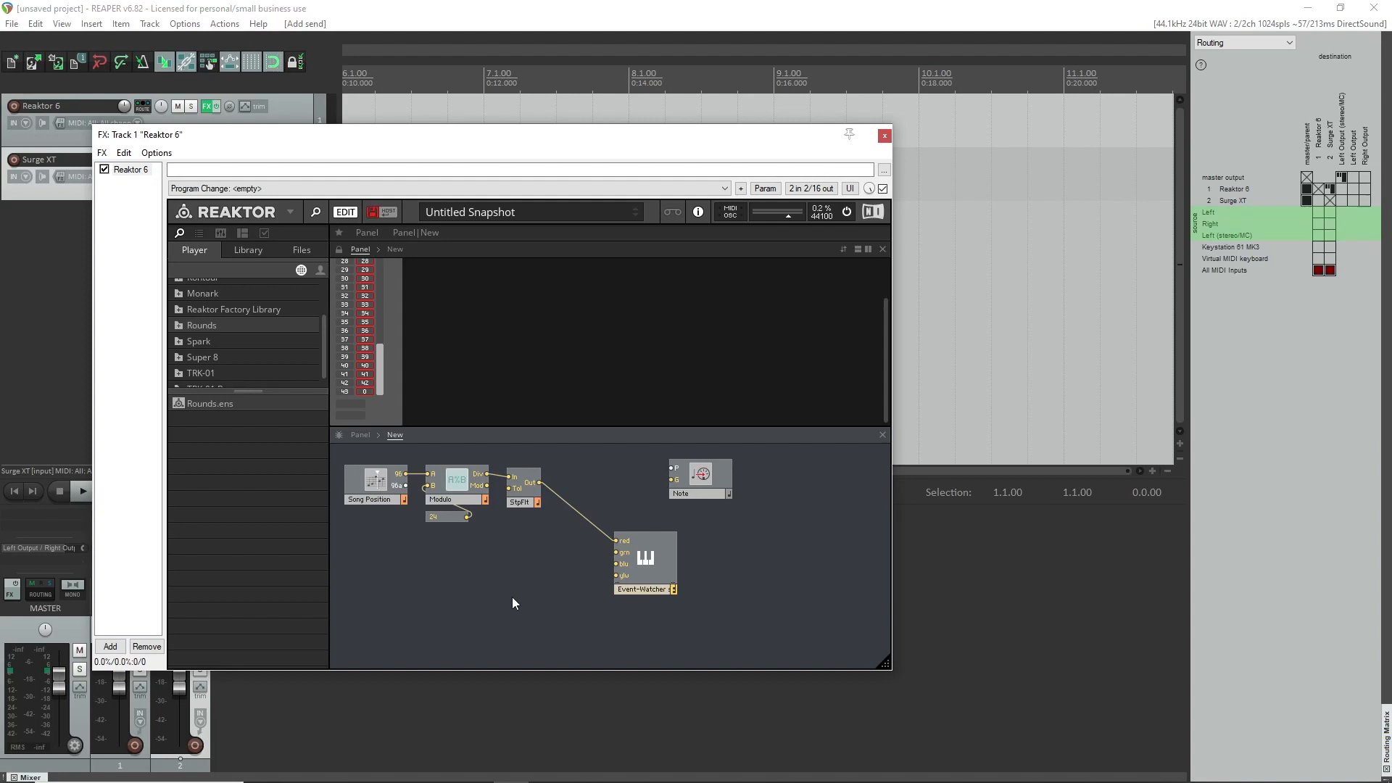
left_click_drag(642, 559, 666, 591)
left_click_drag(713, 479, 742, 494)
left_click(519, 591)
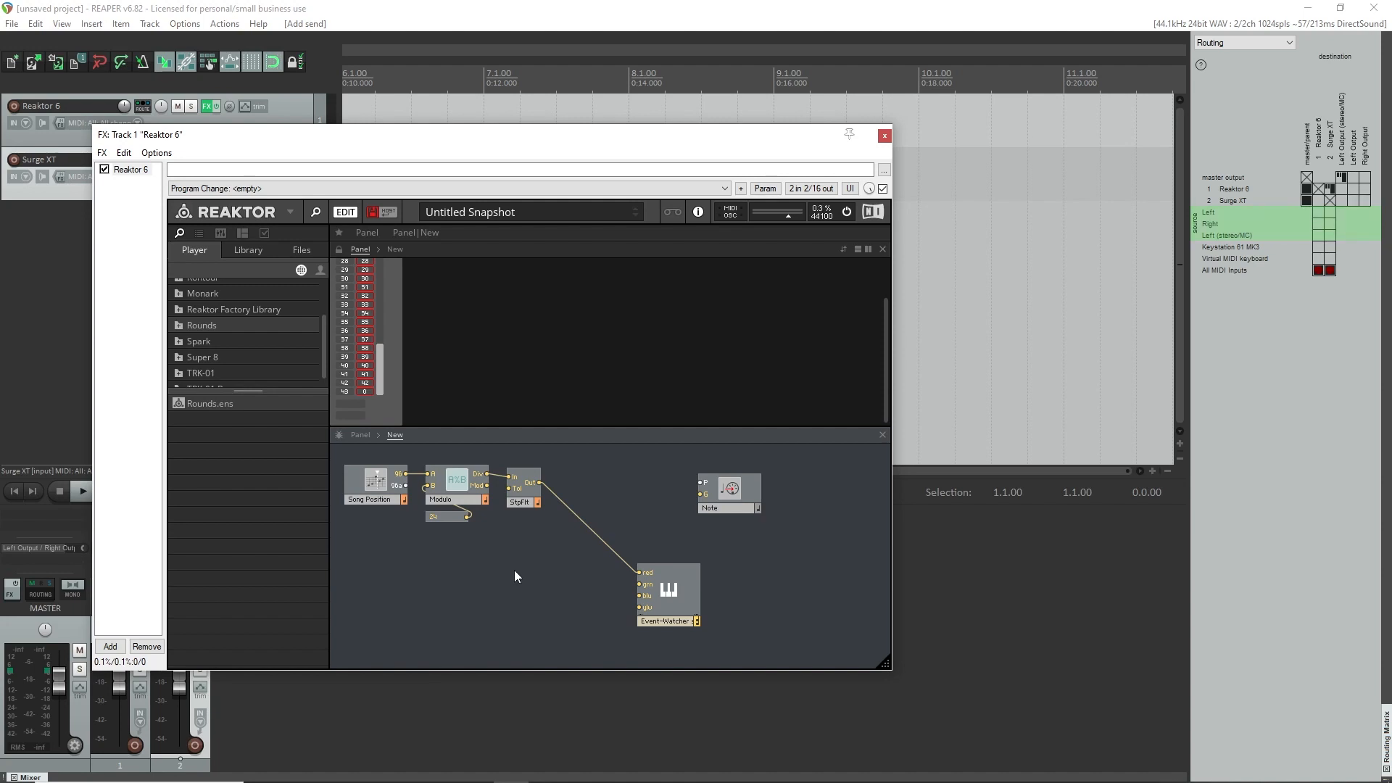
Add a Value module between the Step Filter and Note, and wire the Step Filter's output to its Trig input.
right_click(489, 555)
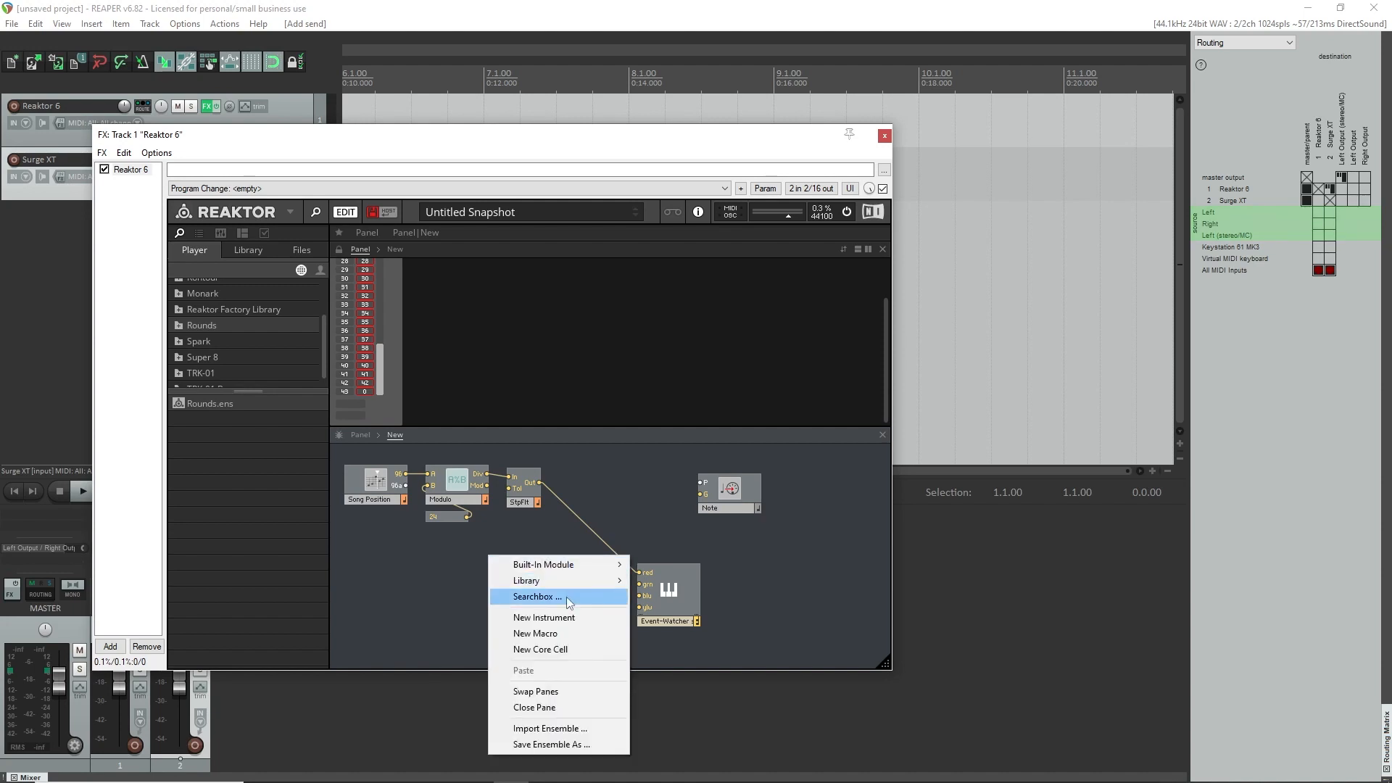
left_click(567, 598)
type("val")
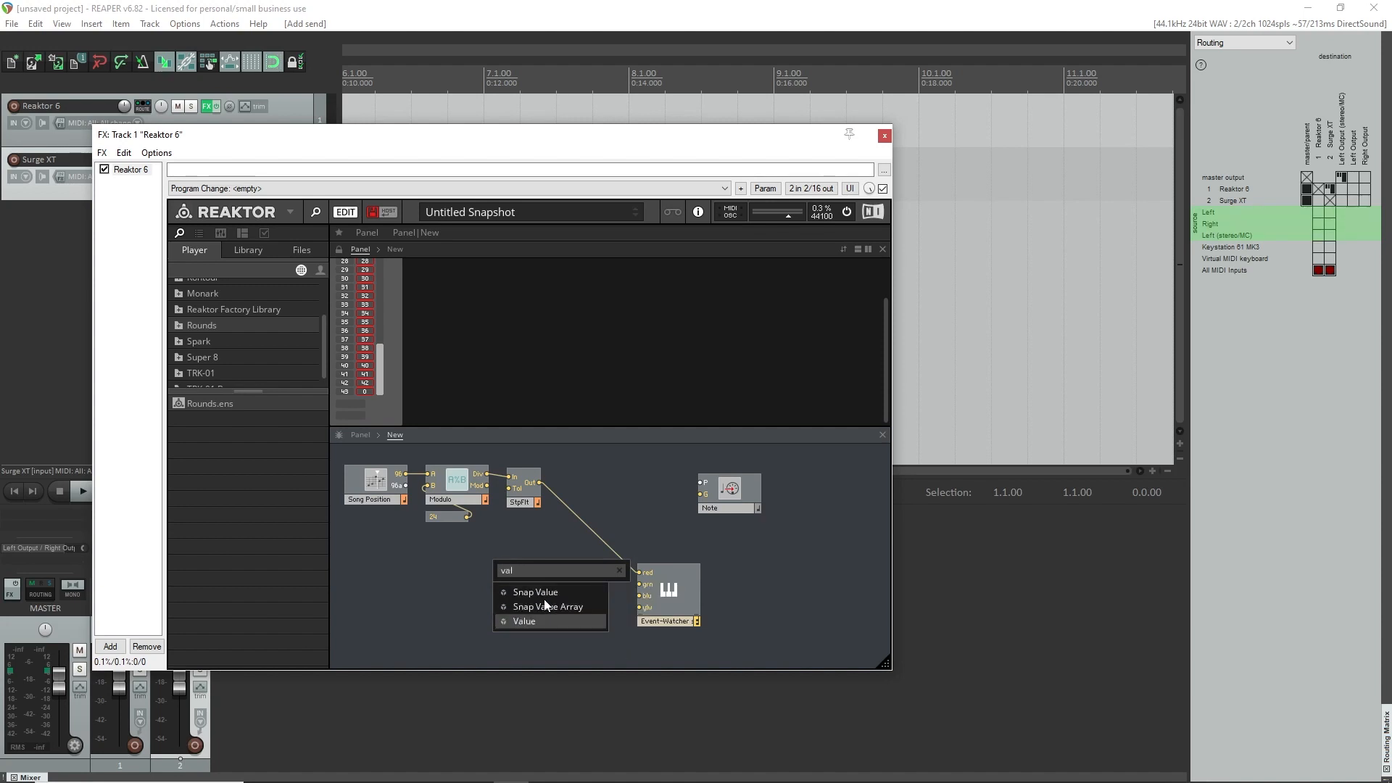
key("Return")
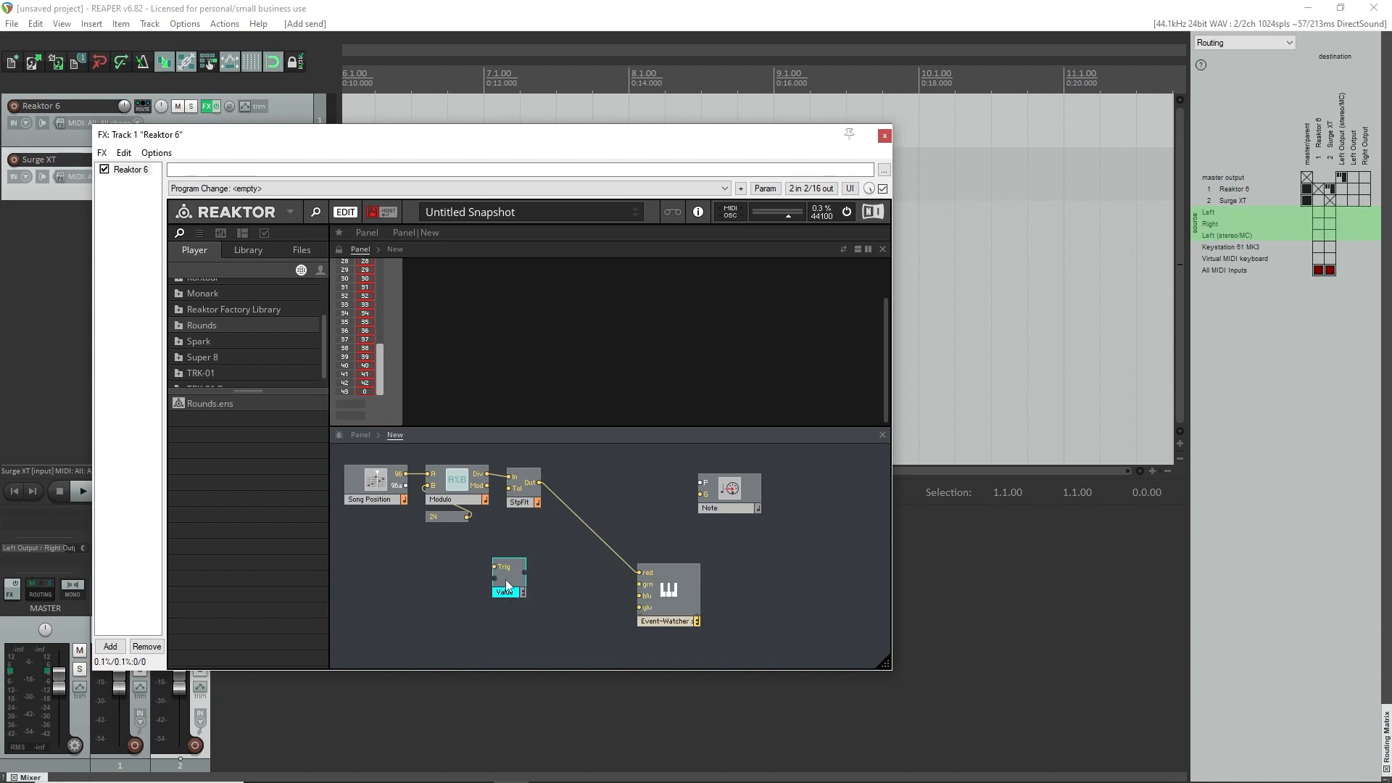
left_click_drag(510, 595, 621, 485)
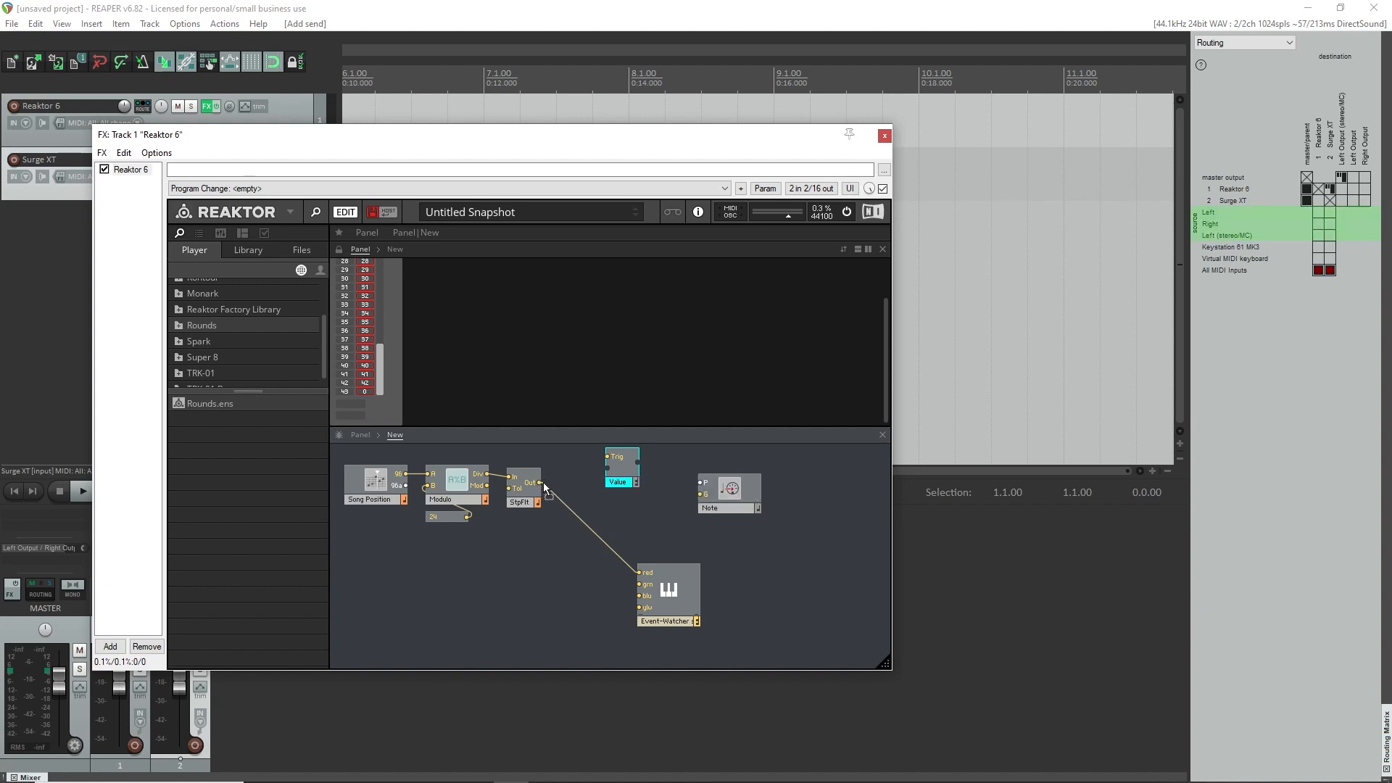
left_click_drag(539, 484, 614, 458)
Create a constant of 57 for the Value module's lower input and place it directly below the module.
right_click(609, 471)
left_click(637, 493)
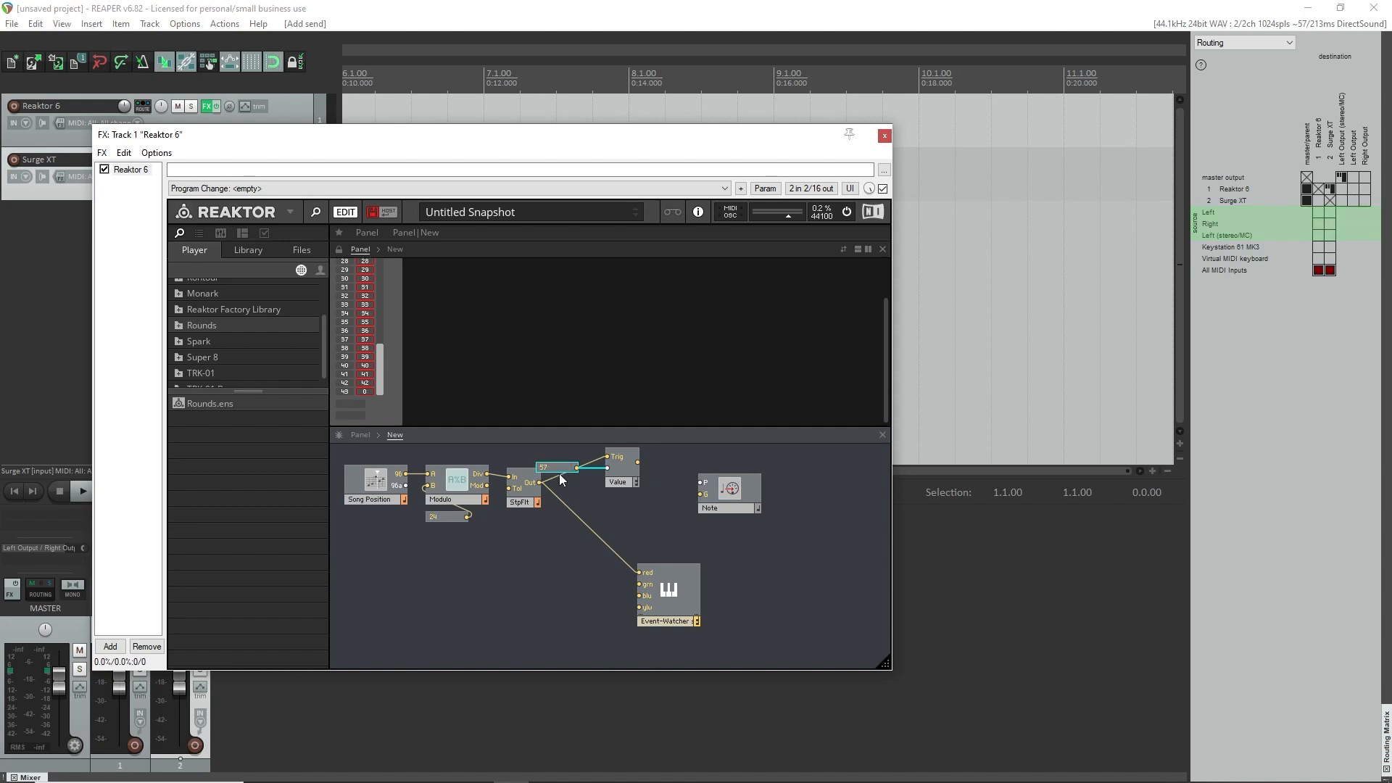
left_click_drag(558, 468, 638, 512)
left_click(623, 509)
Wire the Value module's output to the Note module's P input and move Note closer to it.
right_click(641, 488)
right_click(636, 482)
right_click(638, 484)
left_click(661, 527)
left_click_drag(638, 462, 724, 488)
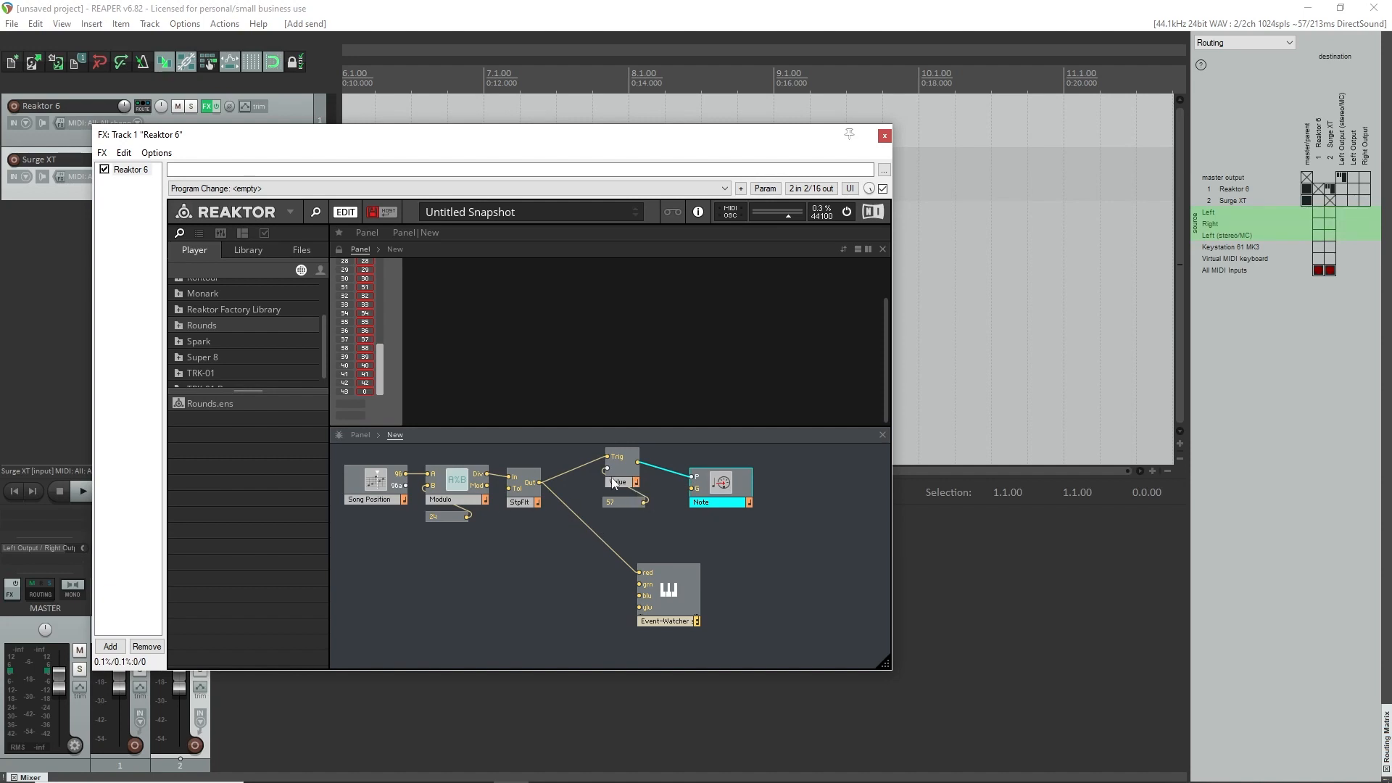
mouse_move(628, 473)
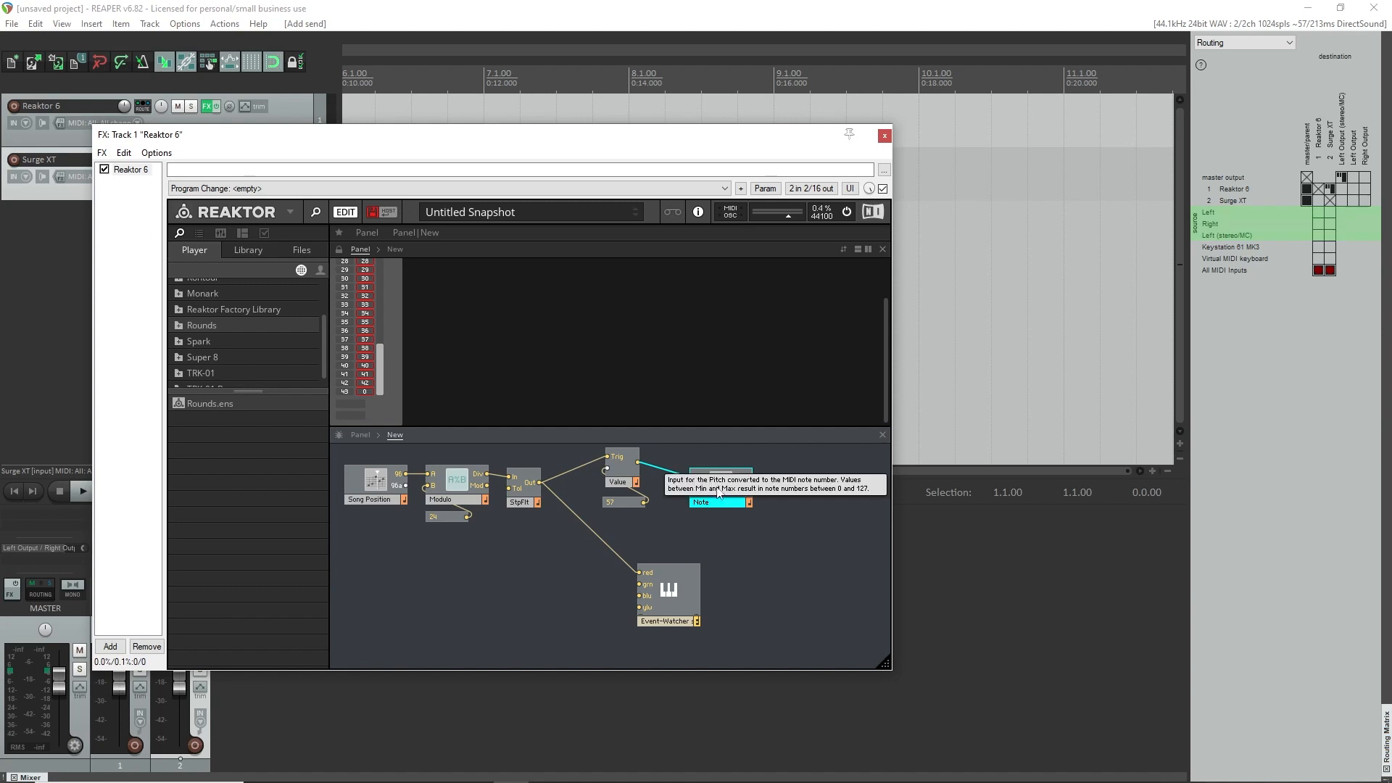
left_click_drag(722, 492, 717, 494)
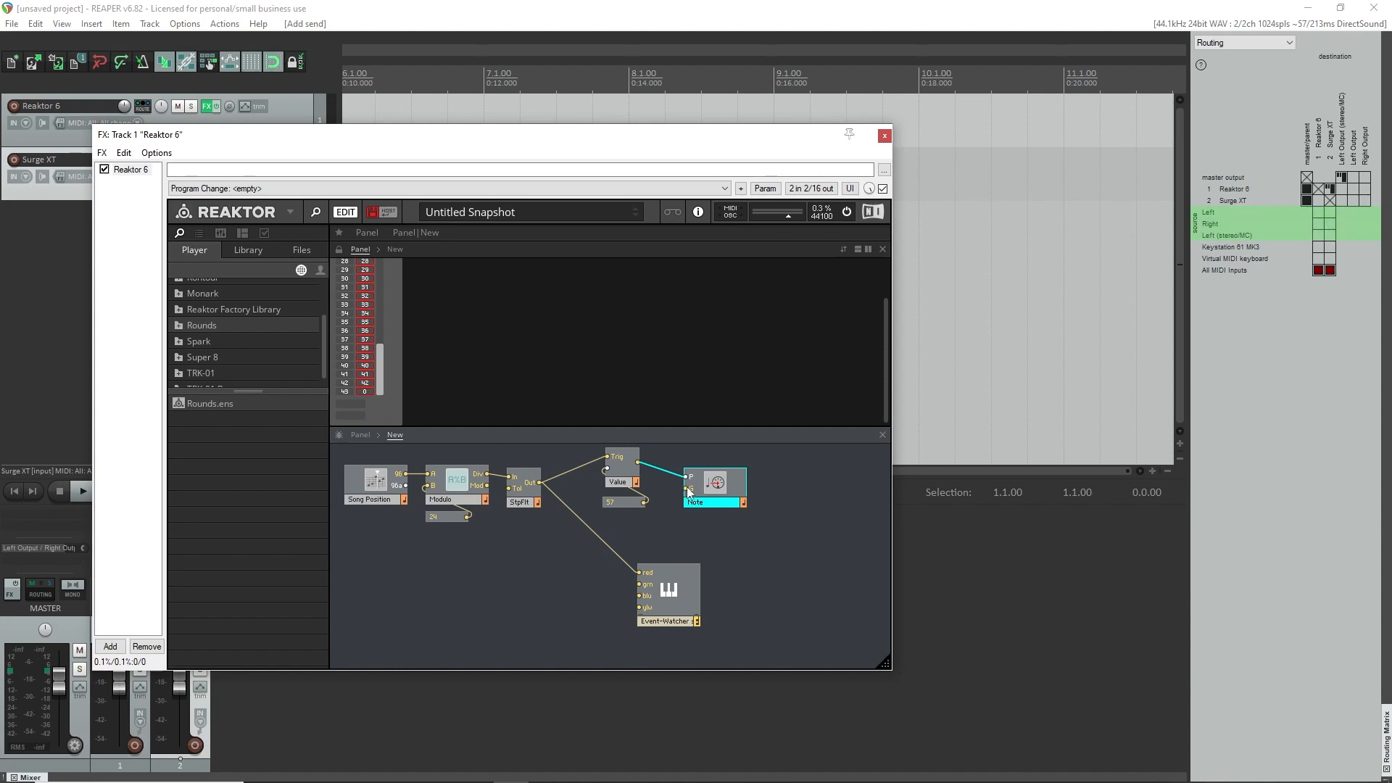
Copy the Value module with its constant, paste the pair below the original, and move the Event-Watcher out of the way.
left_click(677, 528)
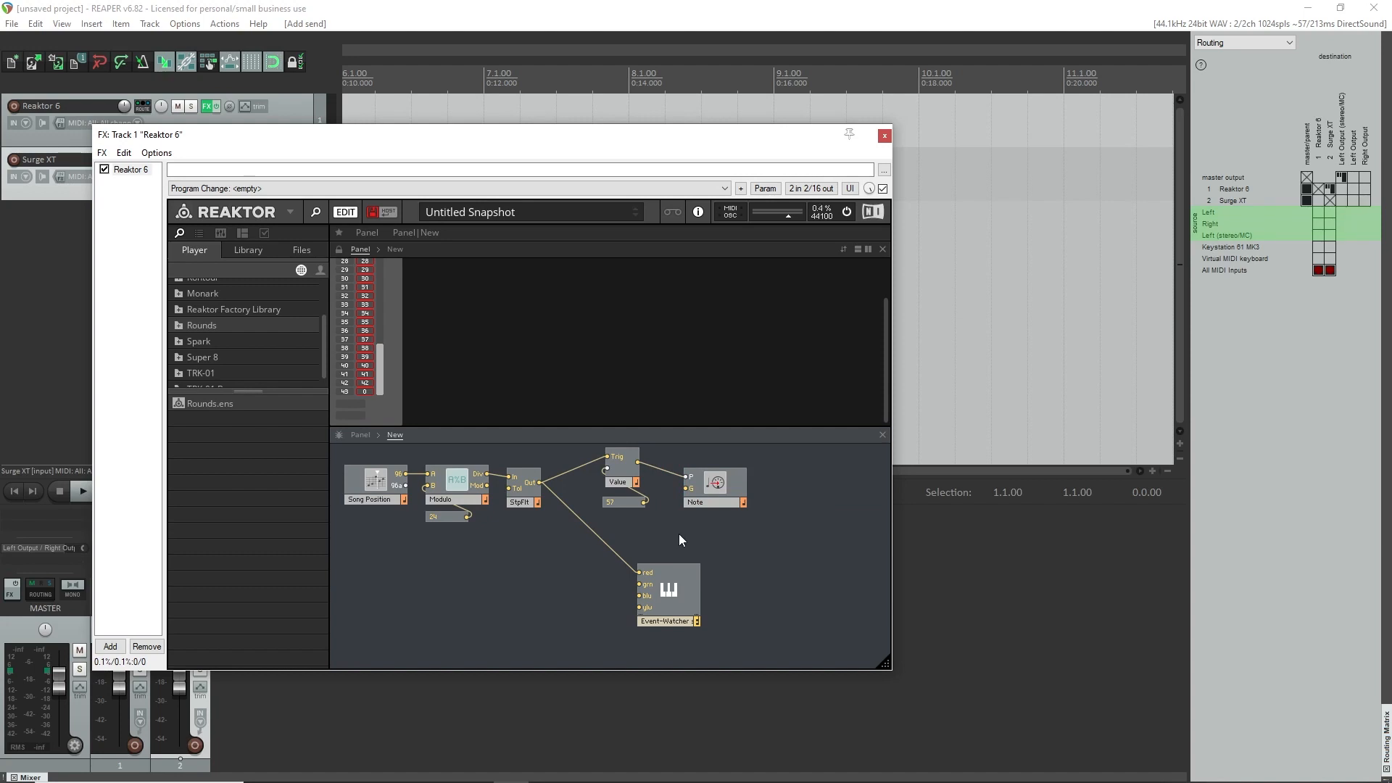
left_click(621, 472)
right_click(623, 469)
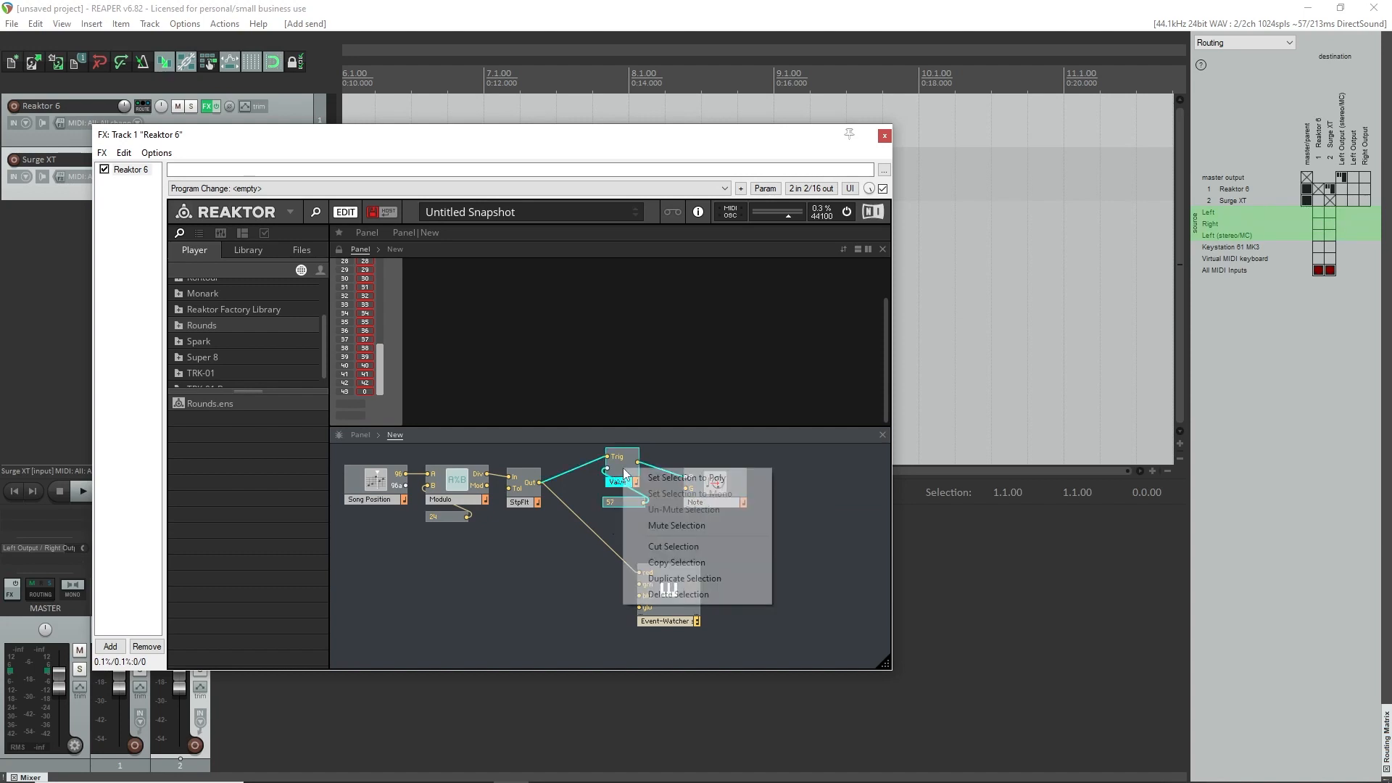
left_click(677, 563)
right_click(613, 524)
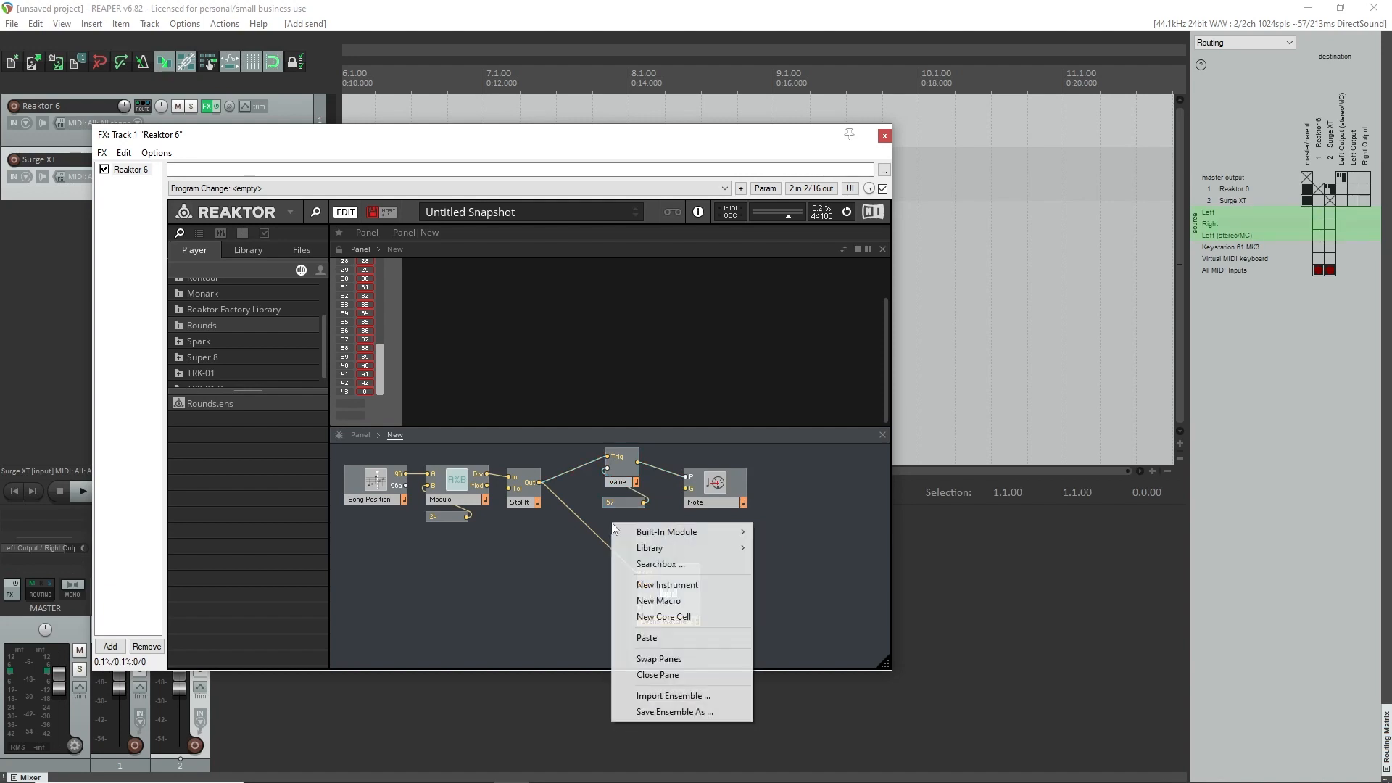
left_click(646, 638)
left_click_drag(637, 540, 605, 537)
left_click_drag(668, 583, 840, 588)
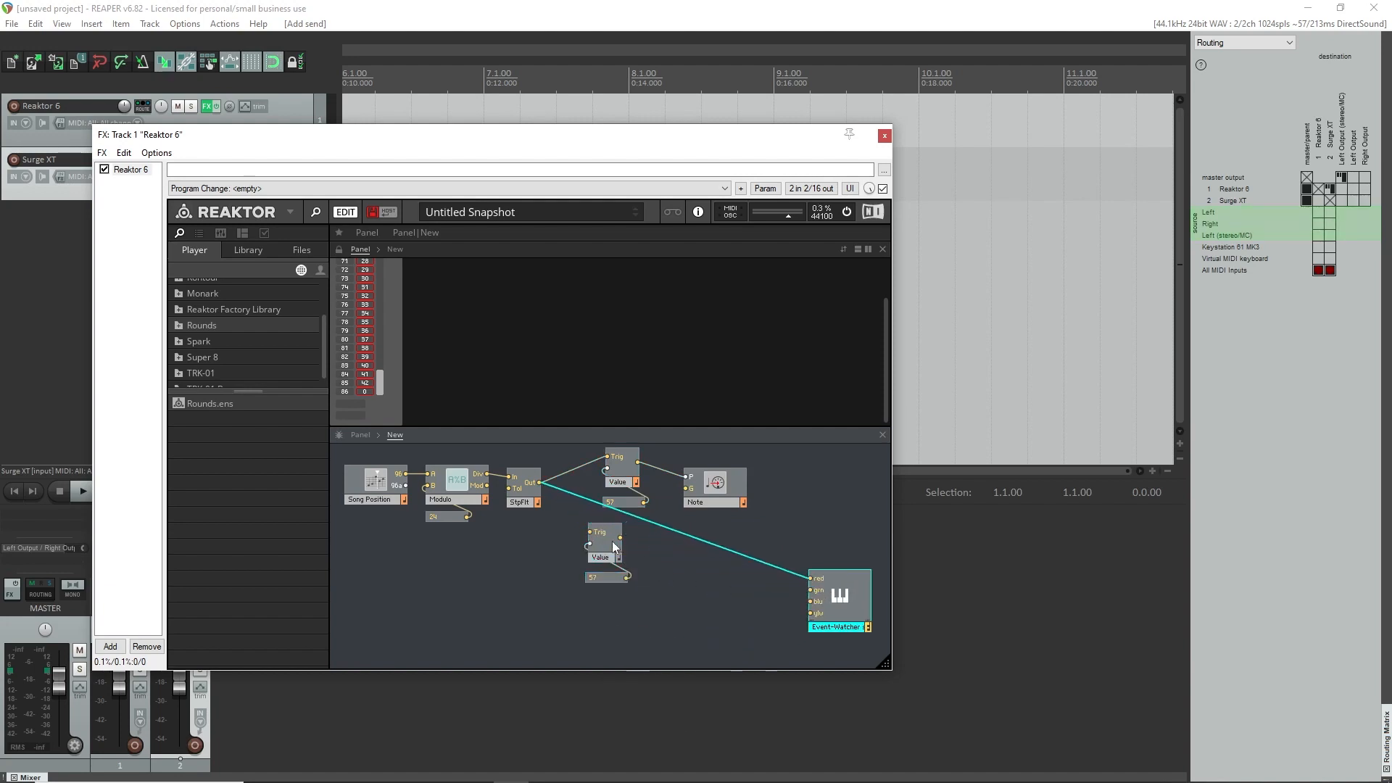
Set the copied Value module's constant to 1 and align the pair beneath the original Value module.
left_click(600, 580)
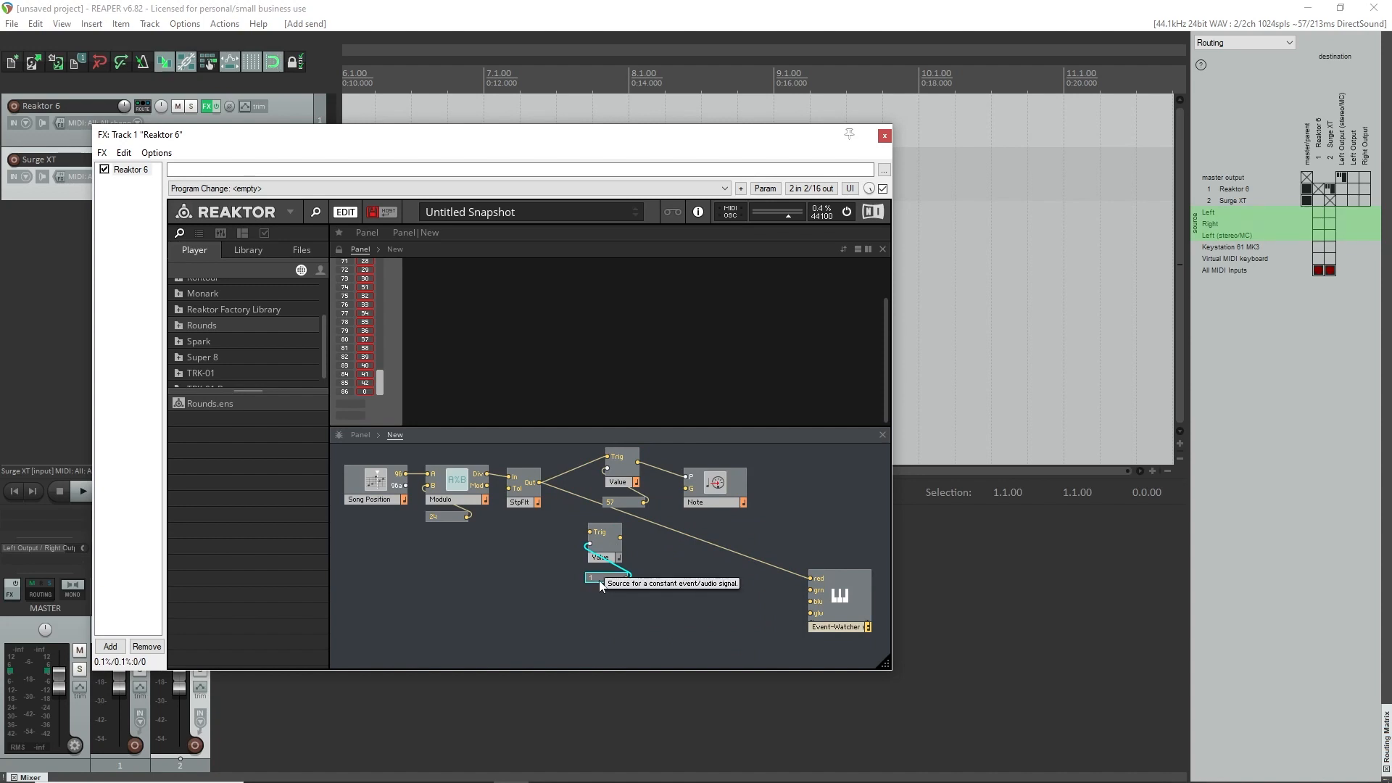
mouse_move(570, 609)
left_mouse_down()
mouse_move(609, 550)
mouse_move(626, 552)
left_mouse_up()
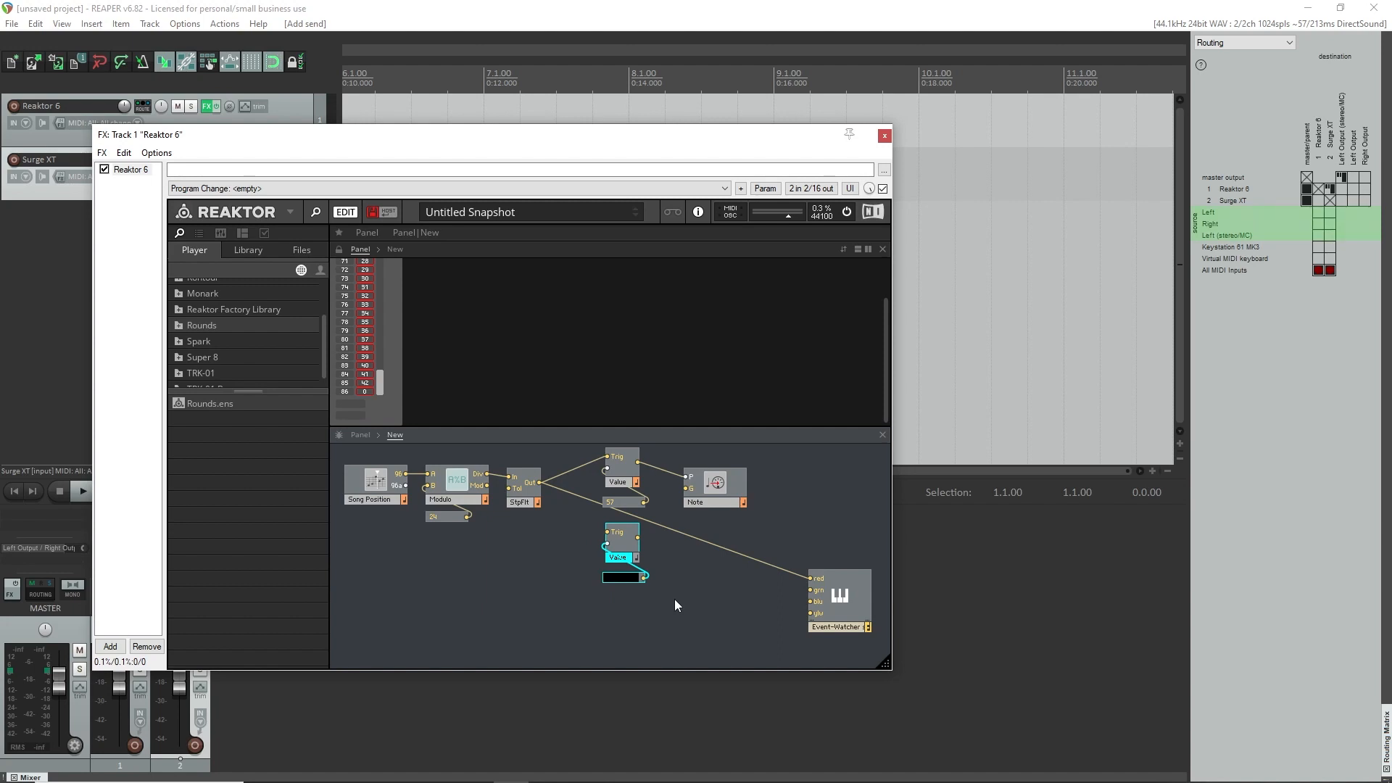
key("Return")
double_click(617, 578)
type("1")
key("Return")
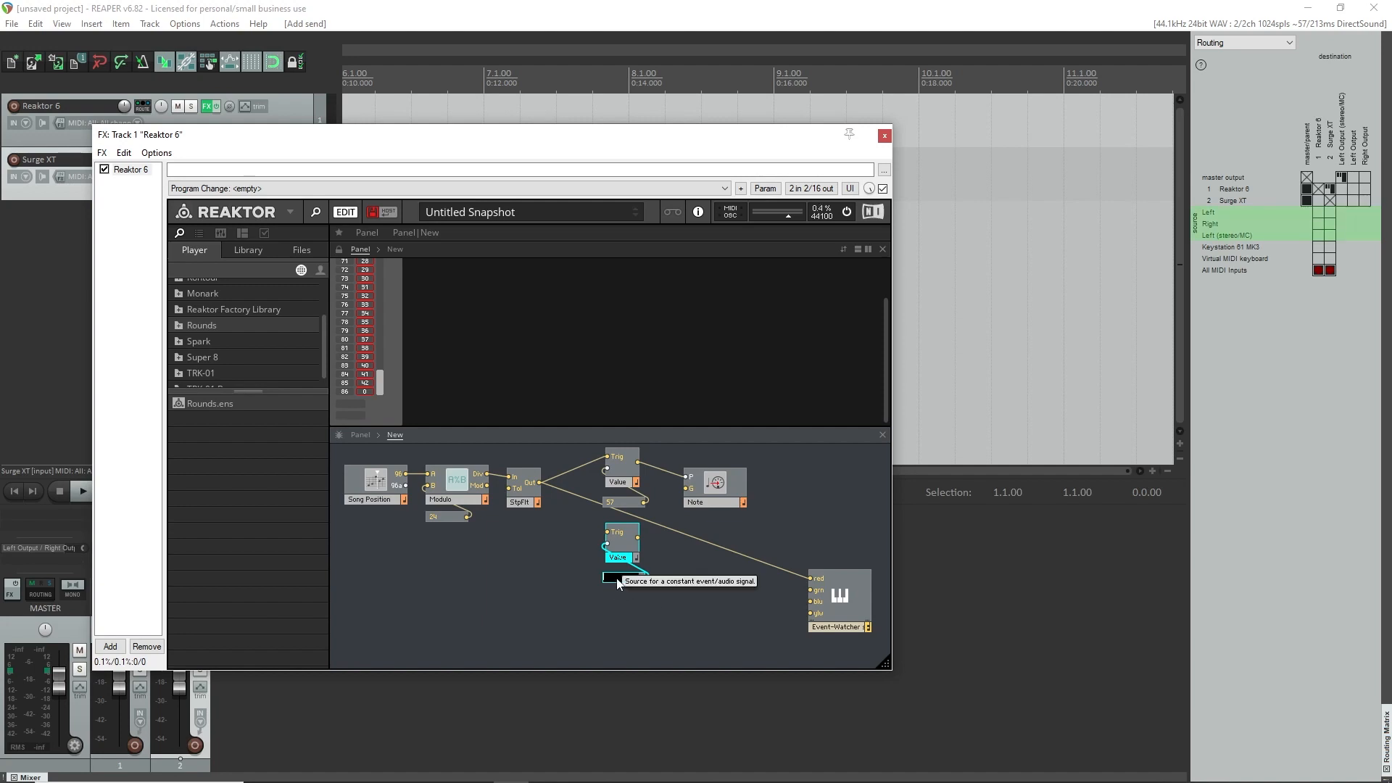
key("Return")
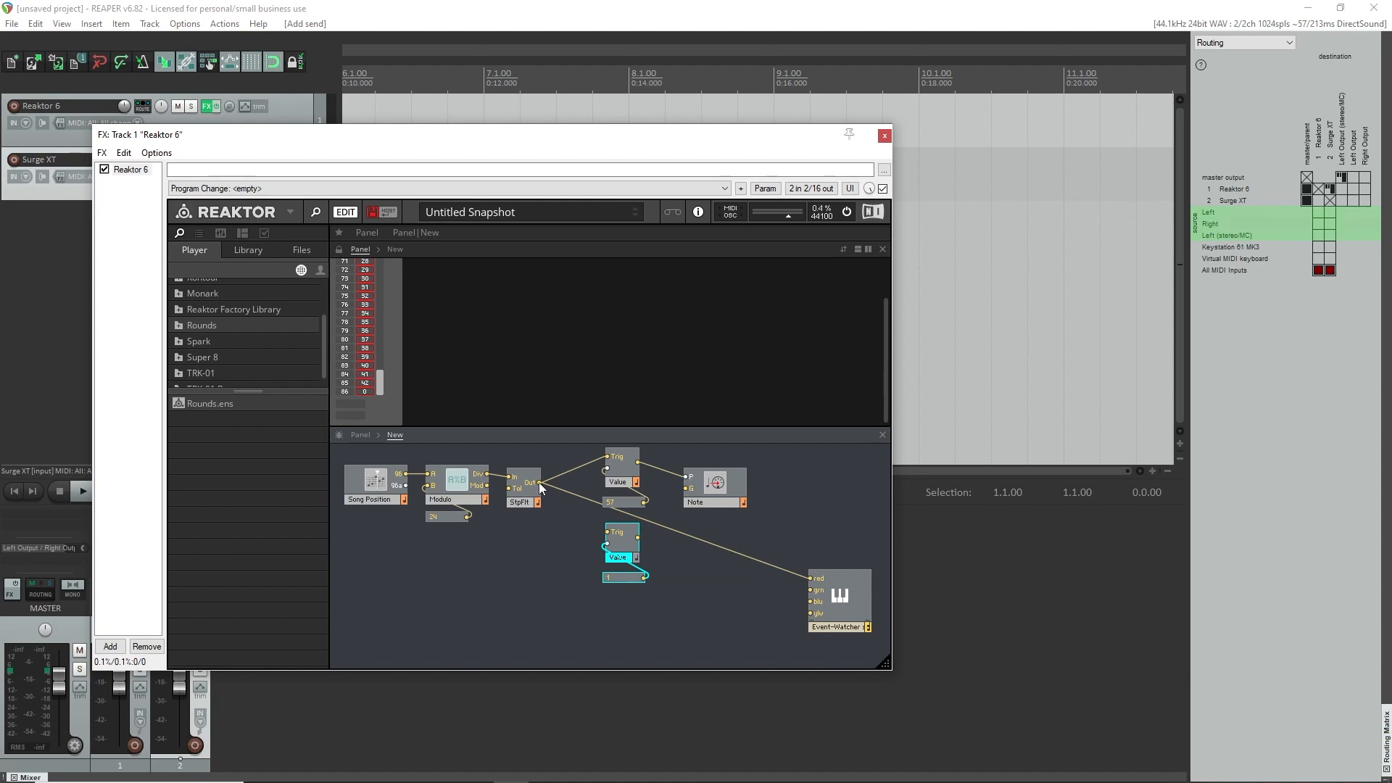
Wire the Step Filter's output to the lower Value module's Trig input and that module's output to Note's G input.
left_click_drag(539, 482, 608, 537)
left_click_drag(629, 504, 626, 498)
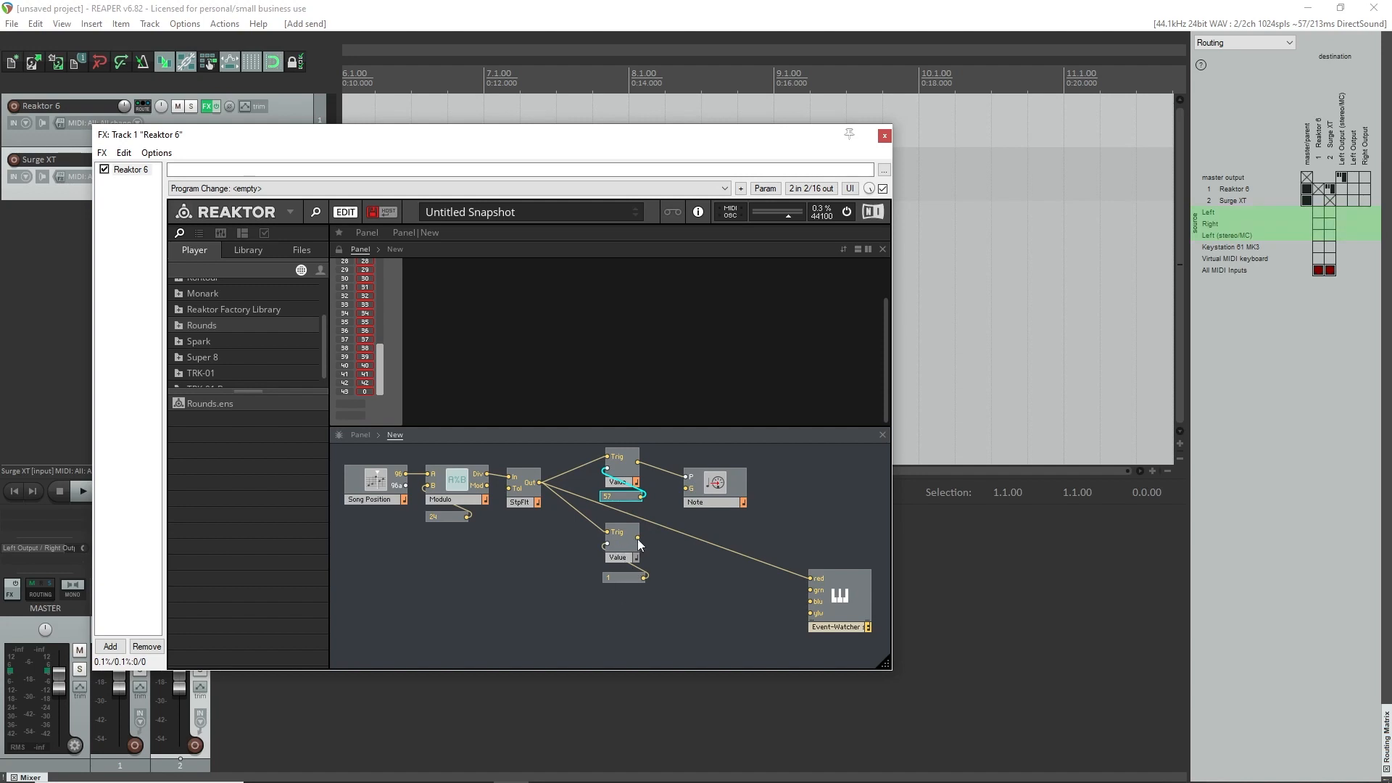
left_click_drag(638, 538, 686, 488)
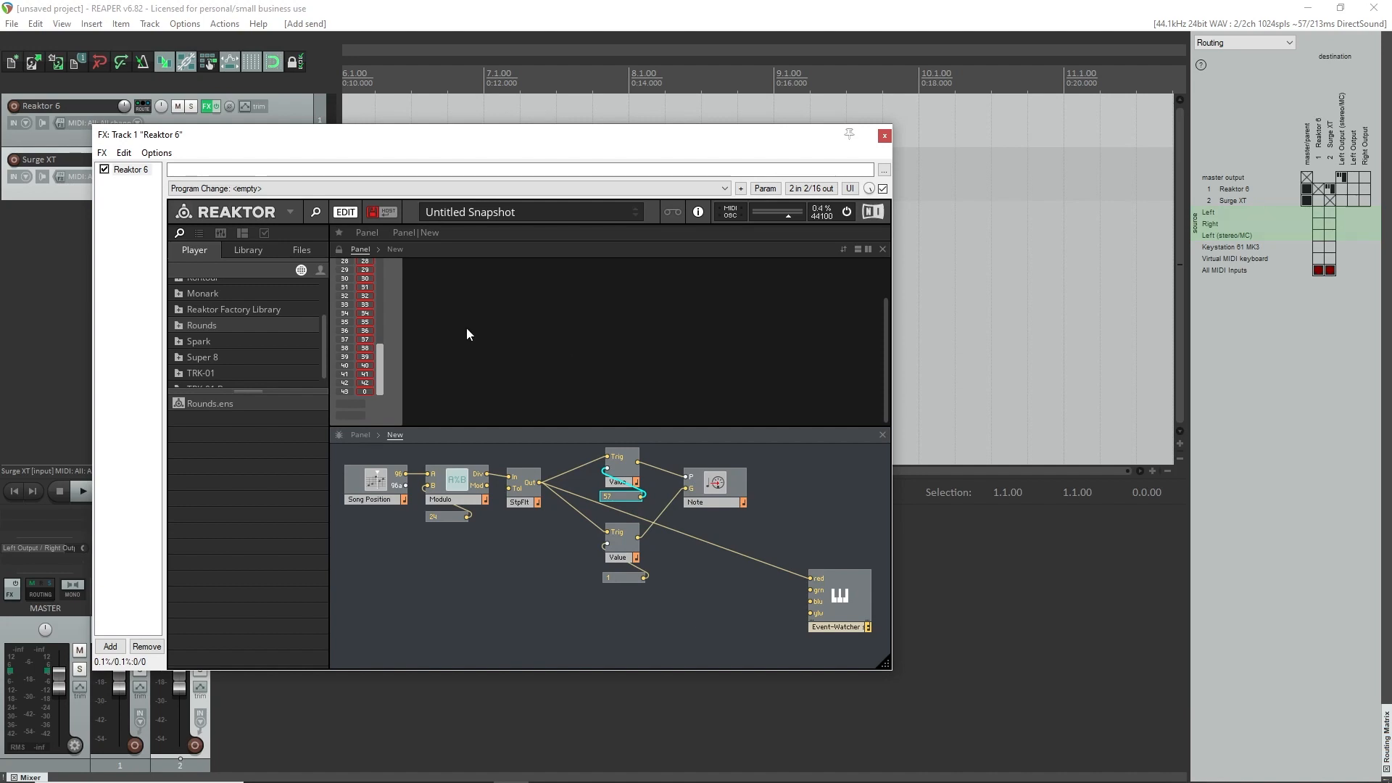
Reset the Event-Watcher's list, play the project to test the generated notes, and check the Surge XT patch.
scroll(393, 311, "up", 2)
left_click(378, 284)
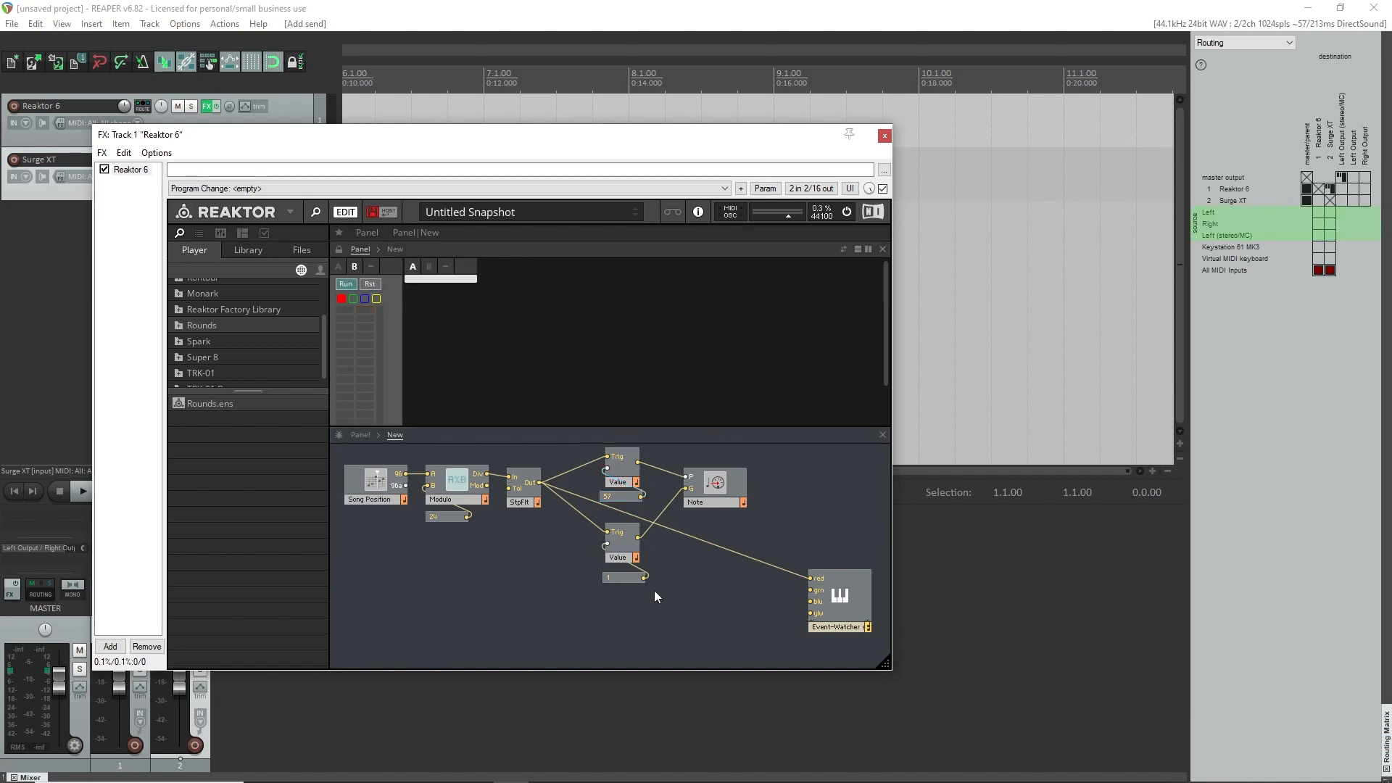
left_click_drag(459, 139, 614, 244)
key("space")
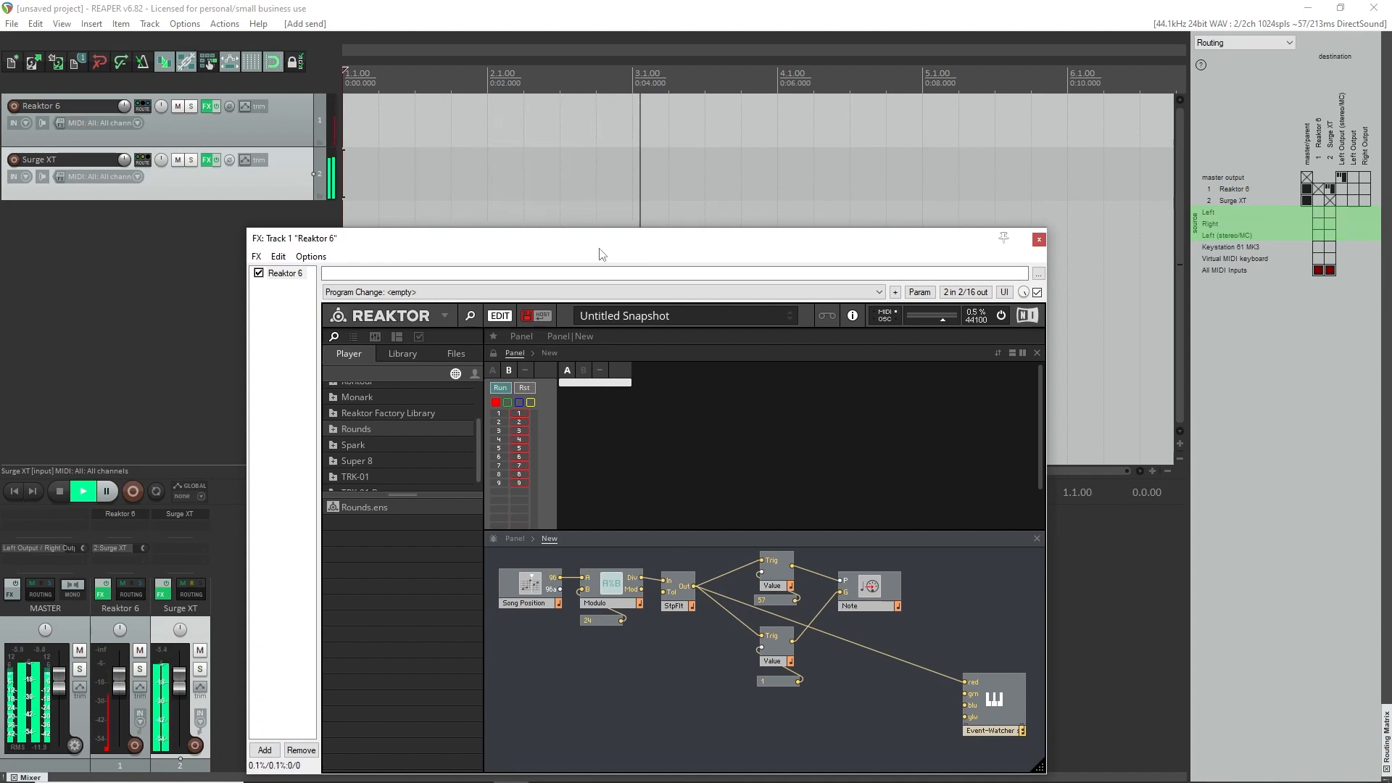
left_click_drag(671, 241, 654, 156)
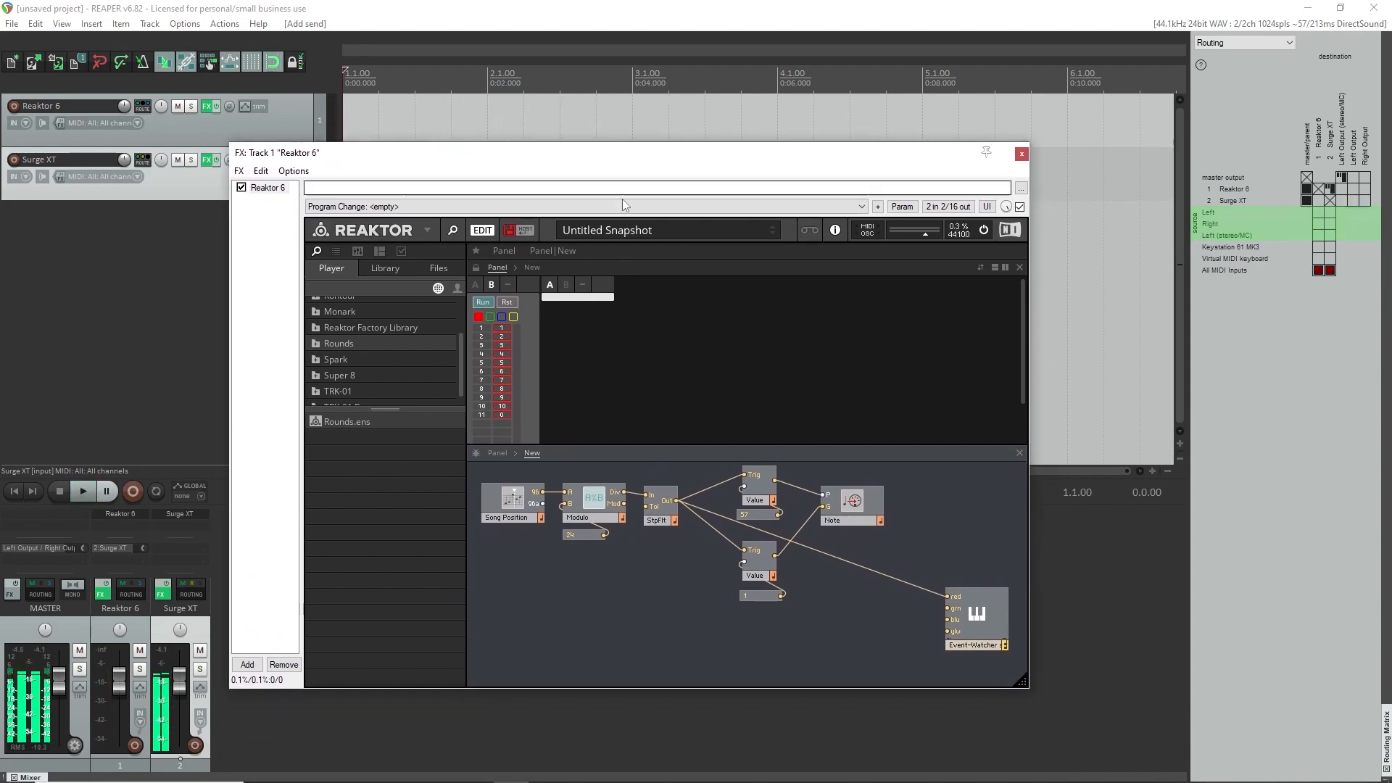
left_click_drag(389, 152, 446, 153)
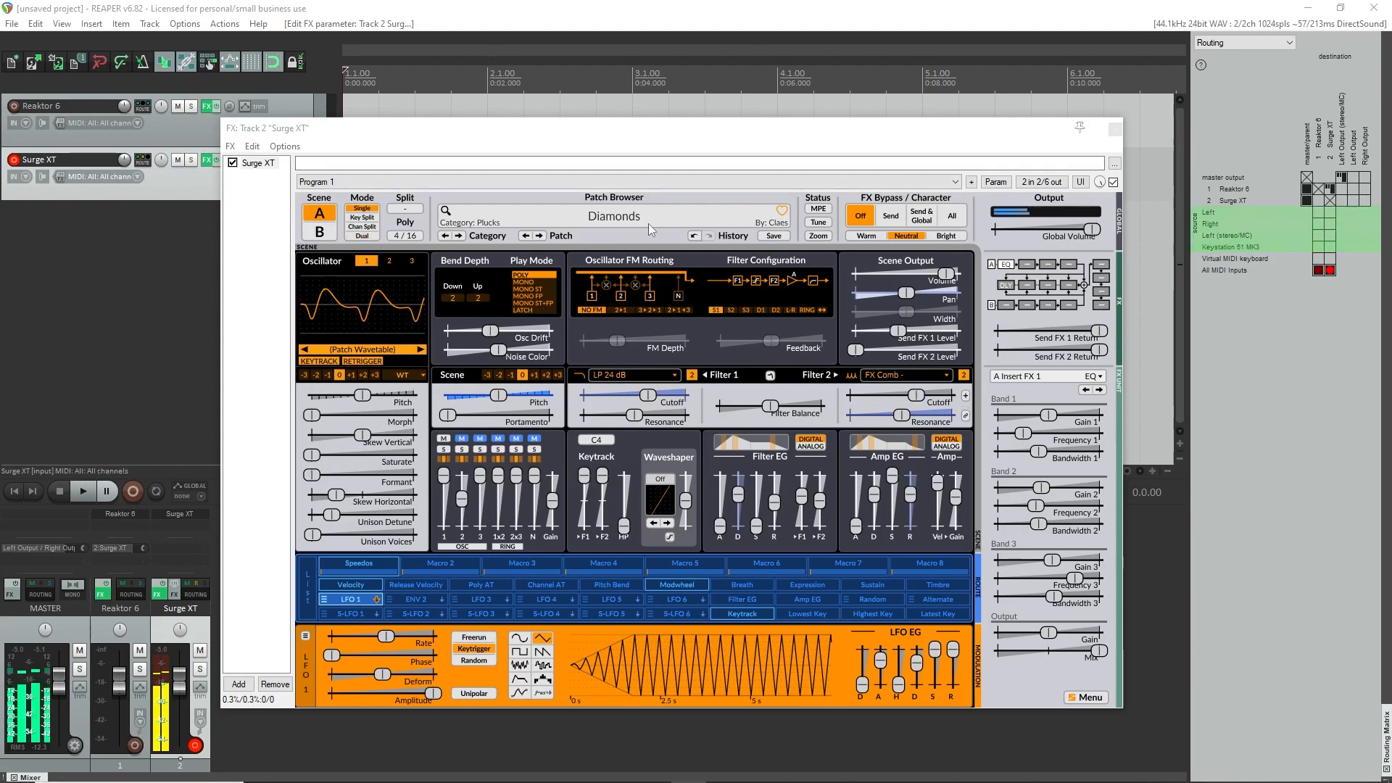
left_click(1115, 129)
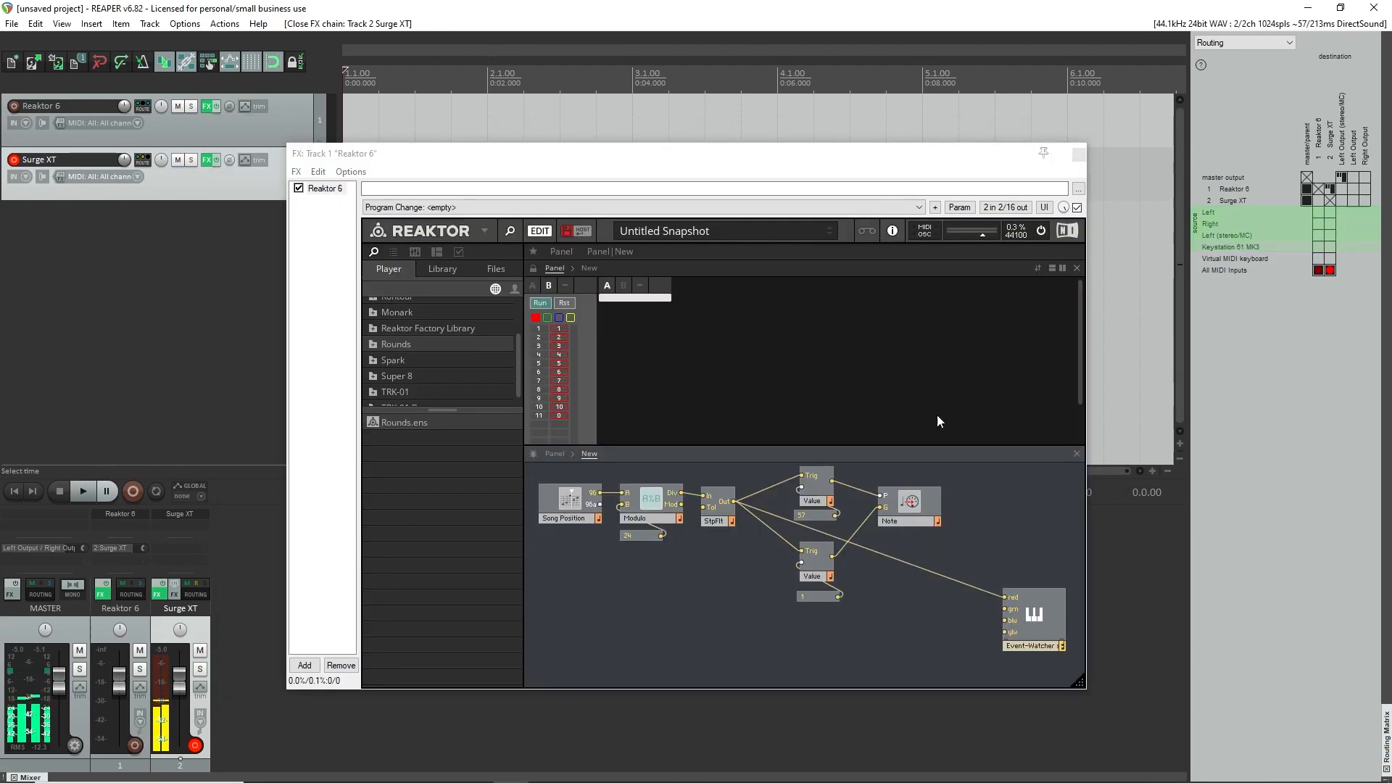
Set the constant feeding the lower Value module to 0.7.
double_click(816, 596)
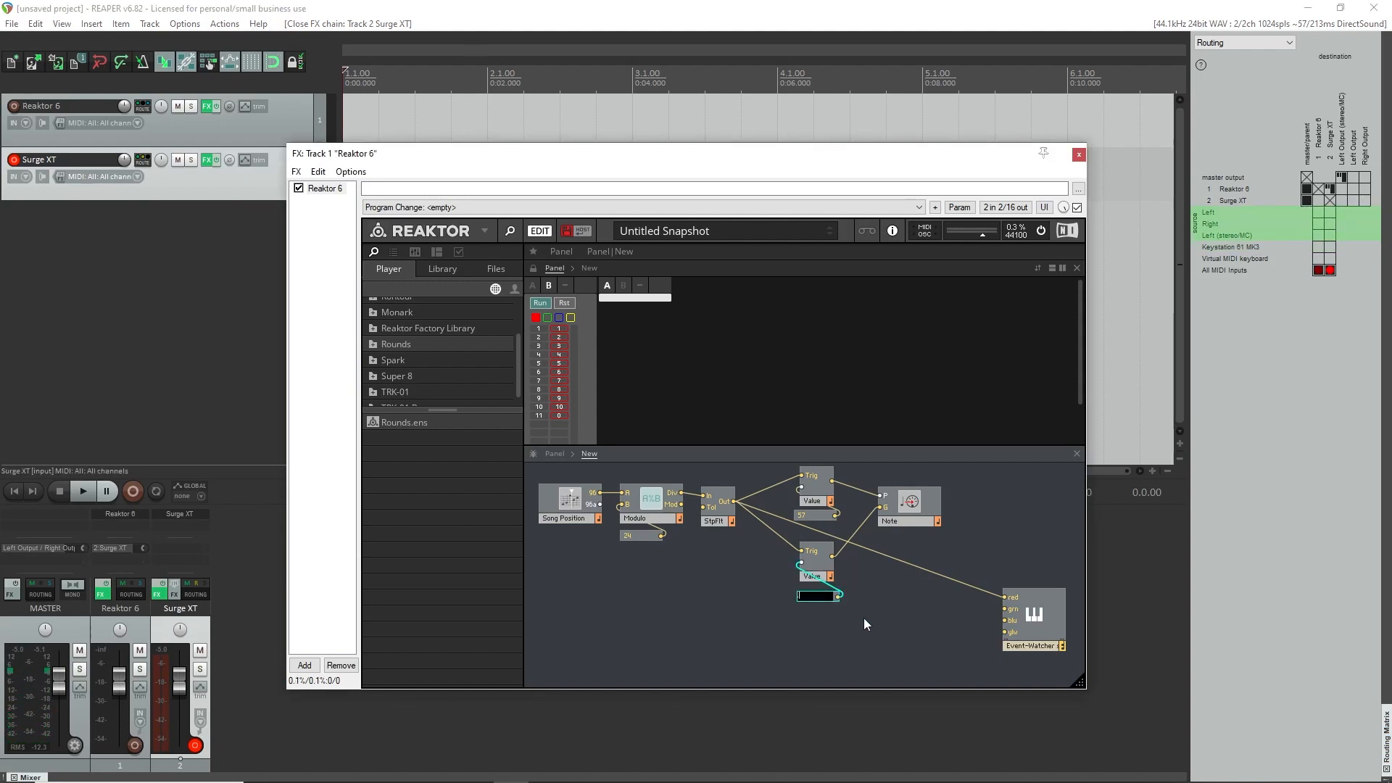
type(".7")
key("Return")
Play the project again to hear the repeated Surge XT notes at the reduced gate value.
left_click_drag(755, 159, 674, 166)
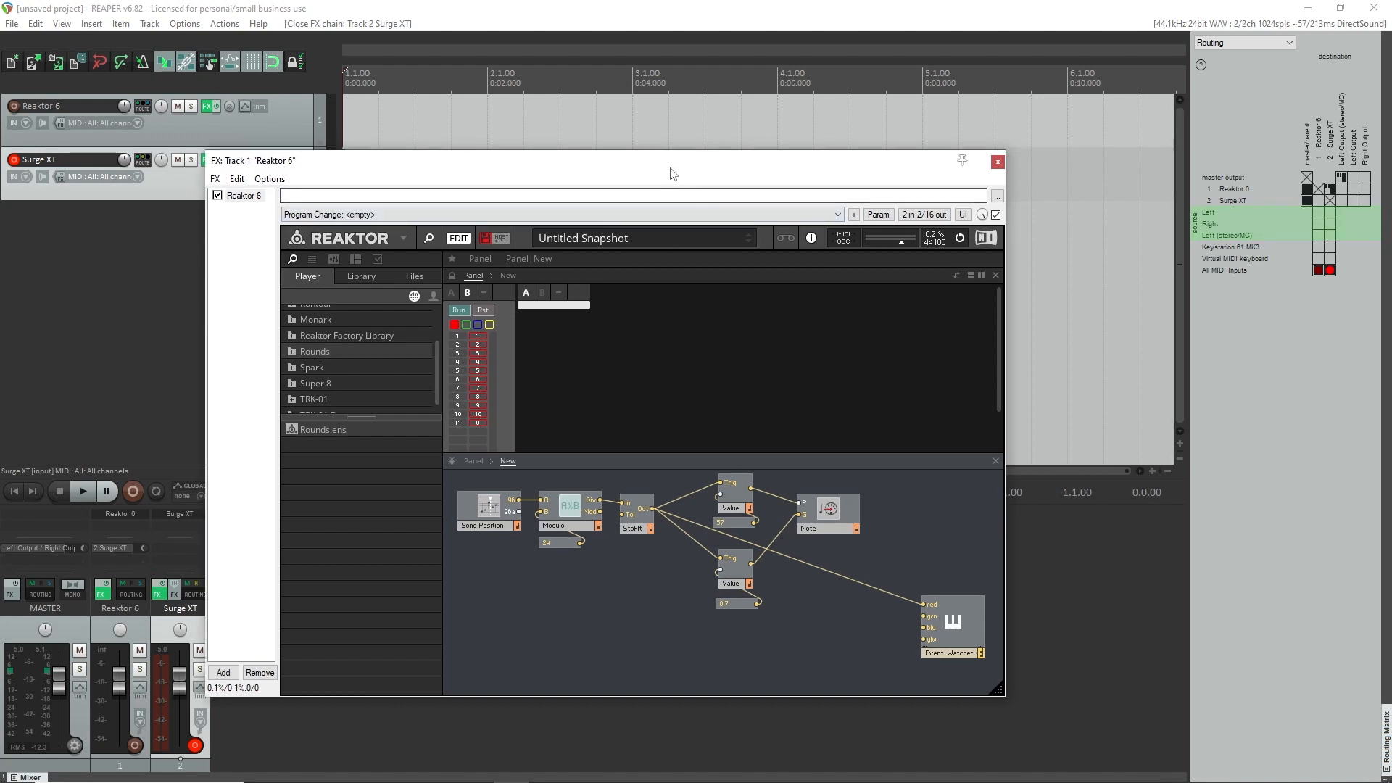
key("space")
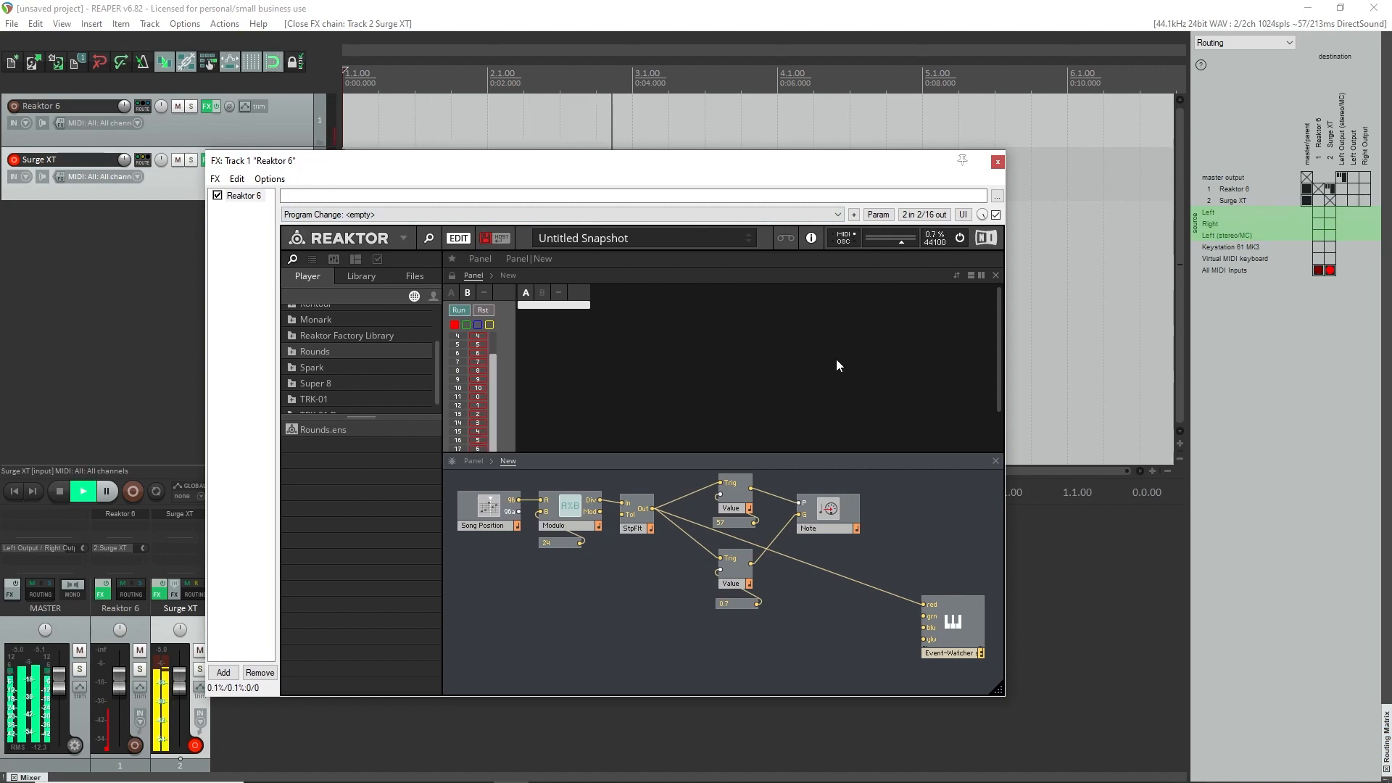
key("space")
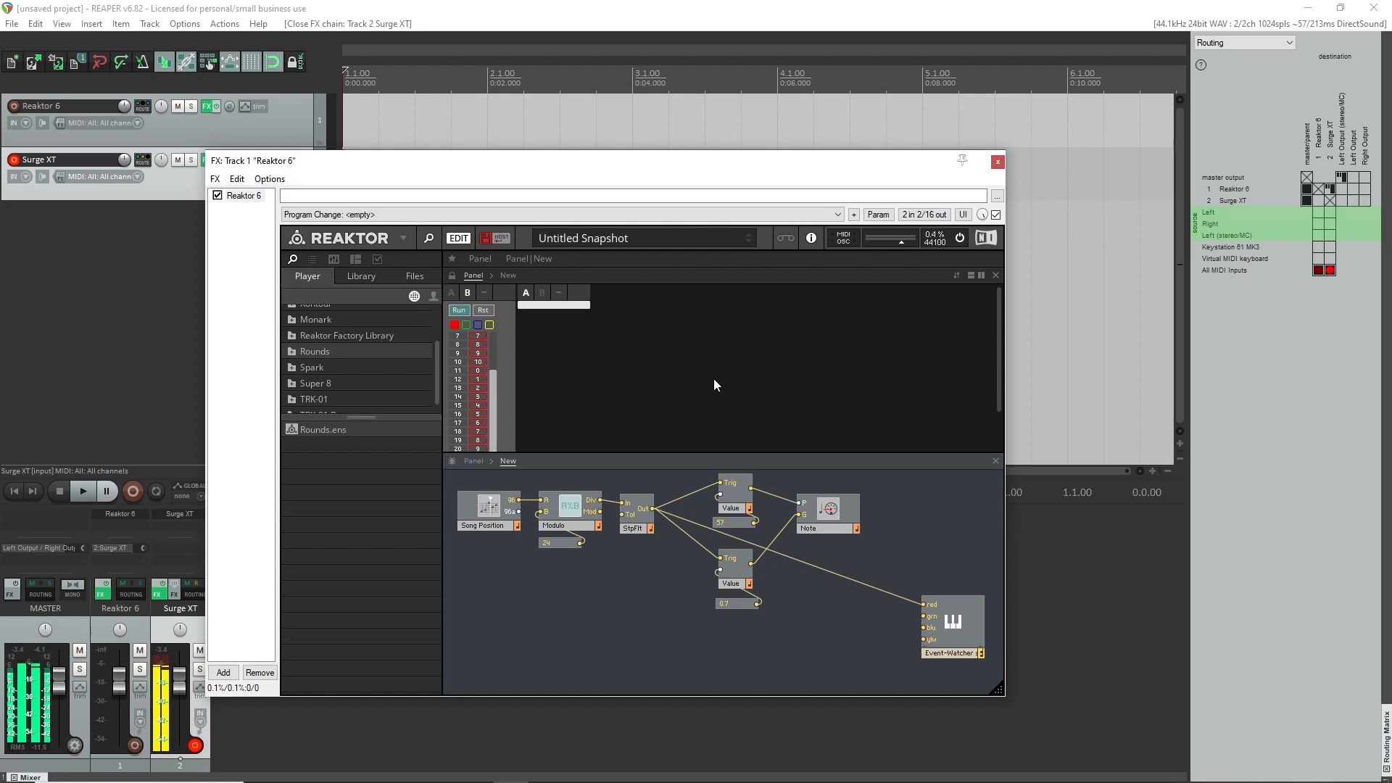
left_click(623, 39)
key("space")
key("space")
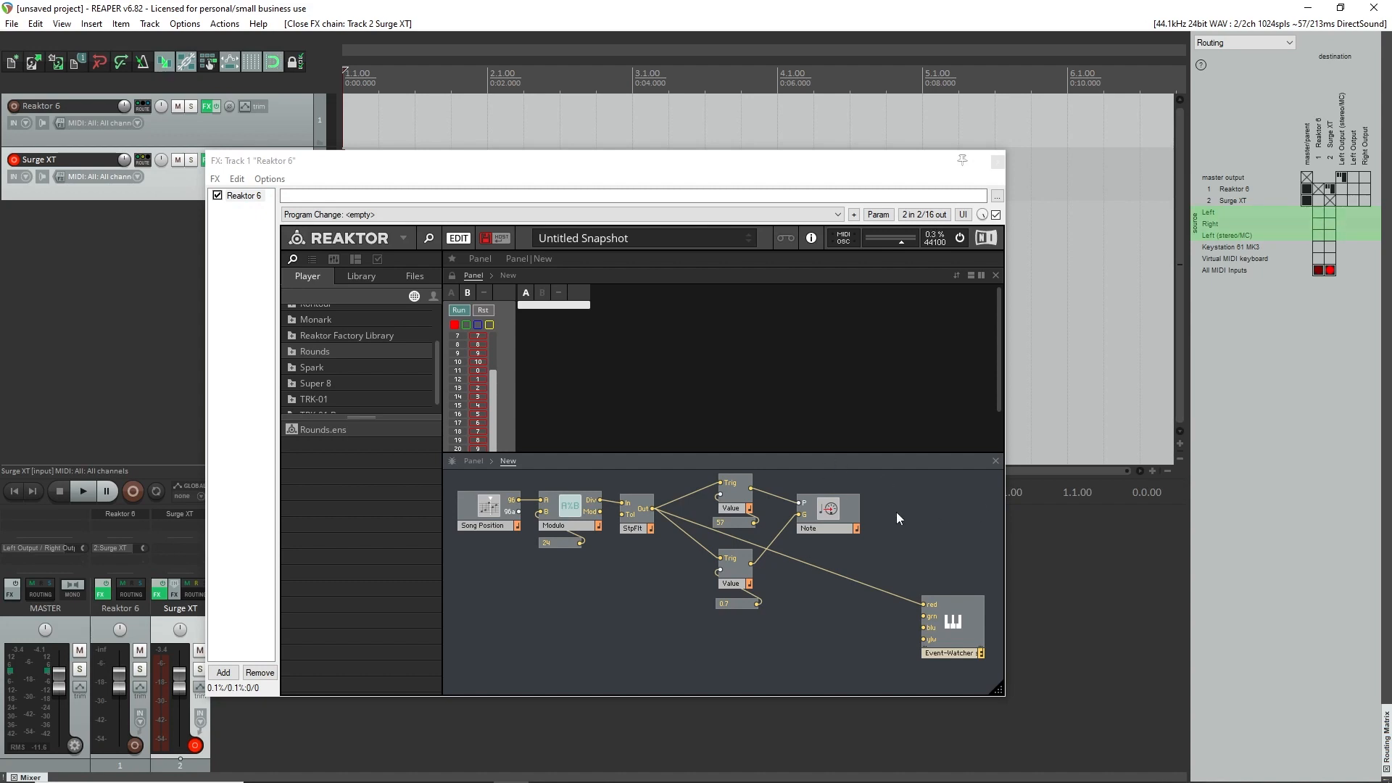
Move the Event-Watcher below the Modulo and delete the wire from the Step Filter to the upper Value's Trig input.
left_click(681, 499)
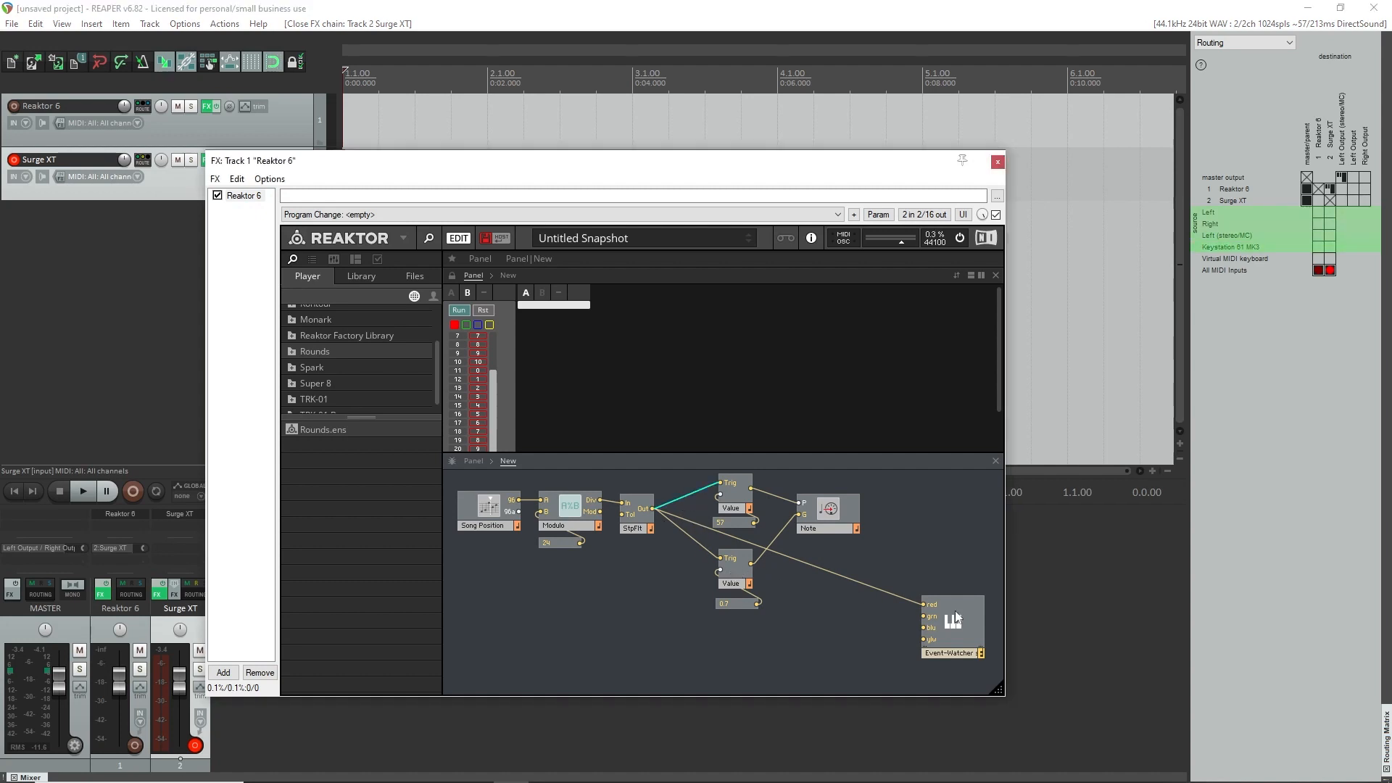
left_click_drag(956, 618, 521, 632)
left_click(692, 496)
key("Delete")
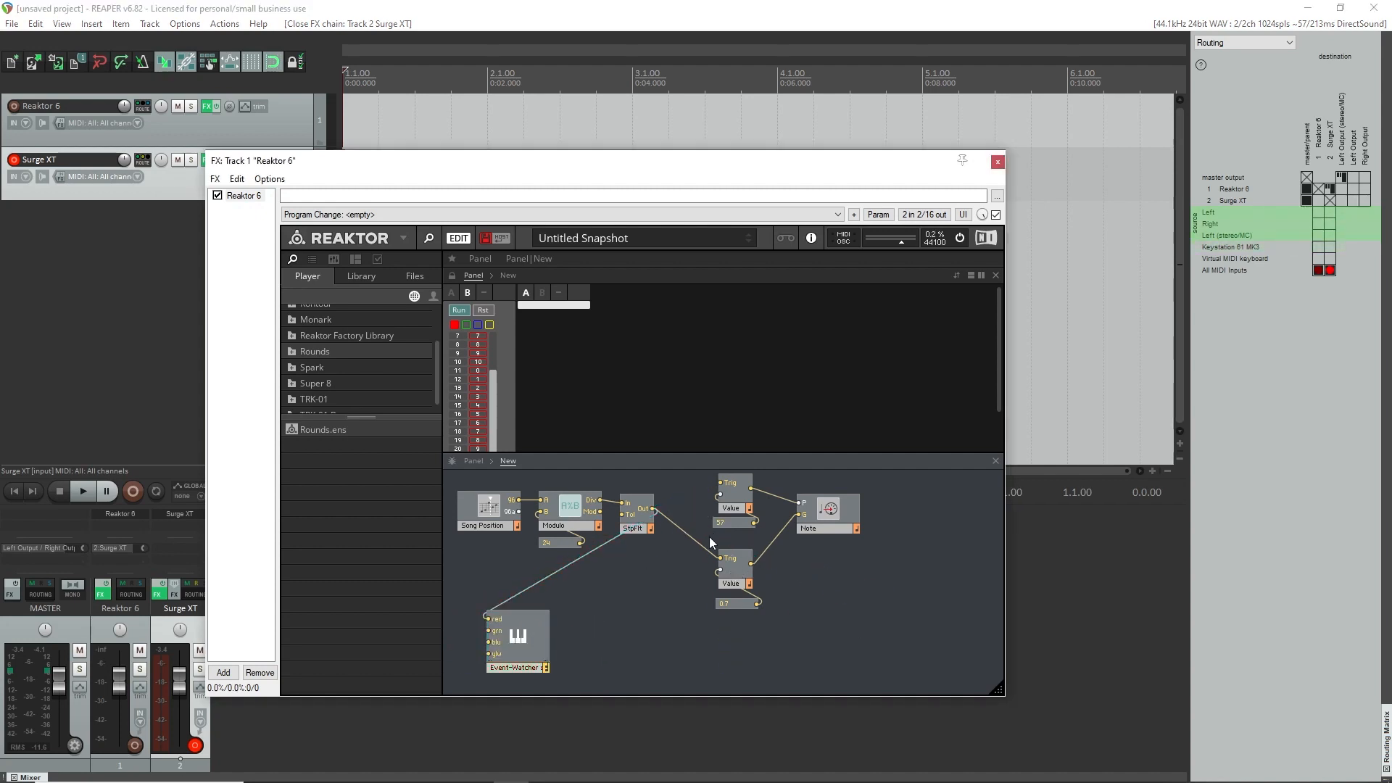
Delete the remaining wires between the Step Filter, both Value modules and the Note module, and move the Value modules with their constants beyond the Note.
left_click(708, 549)
key("Delete")
left_click(782, 499)
key("Delete")
key("Delete")
left_click_drag(665, 641, 921, 532)
left_click(802, 613)
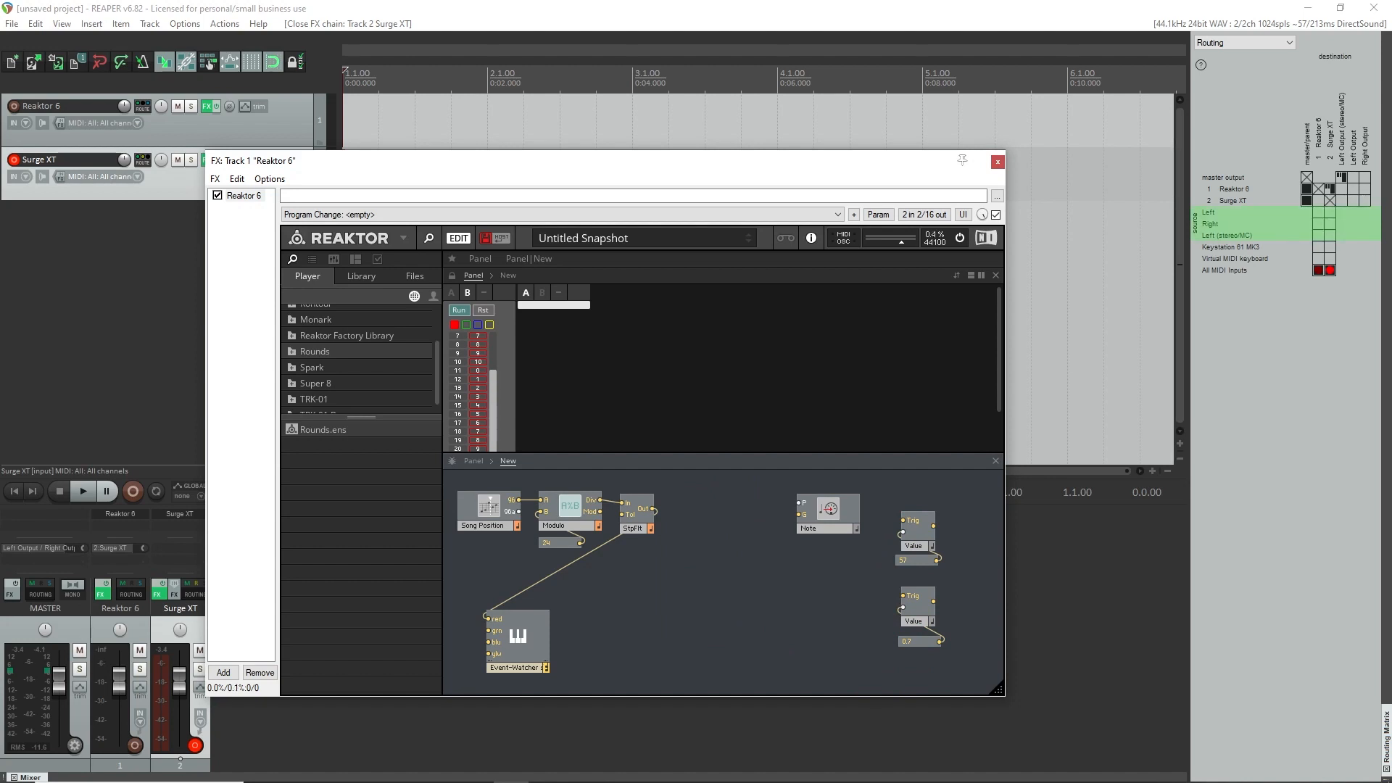
Create a new macro between the Step Filter and the Note module, and enlarge the Reaktor plug-in window to nearly full screen.
right_click(701, 545)
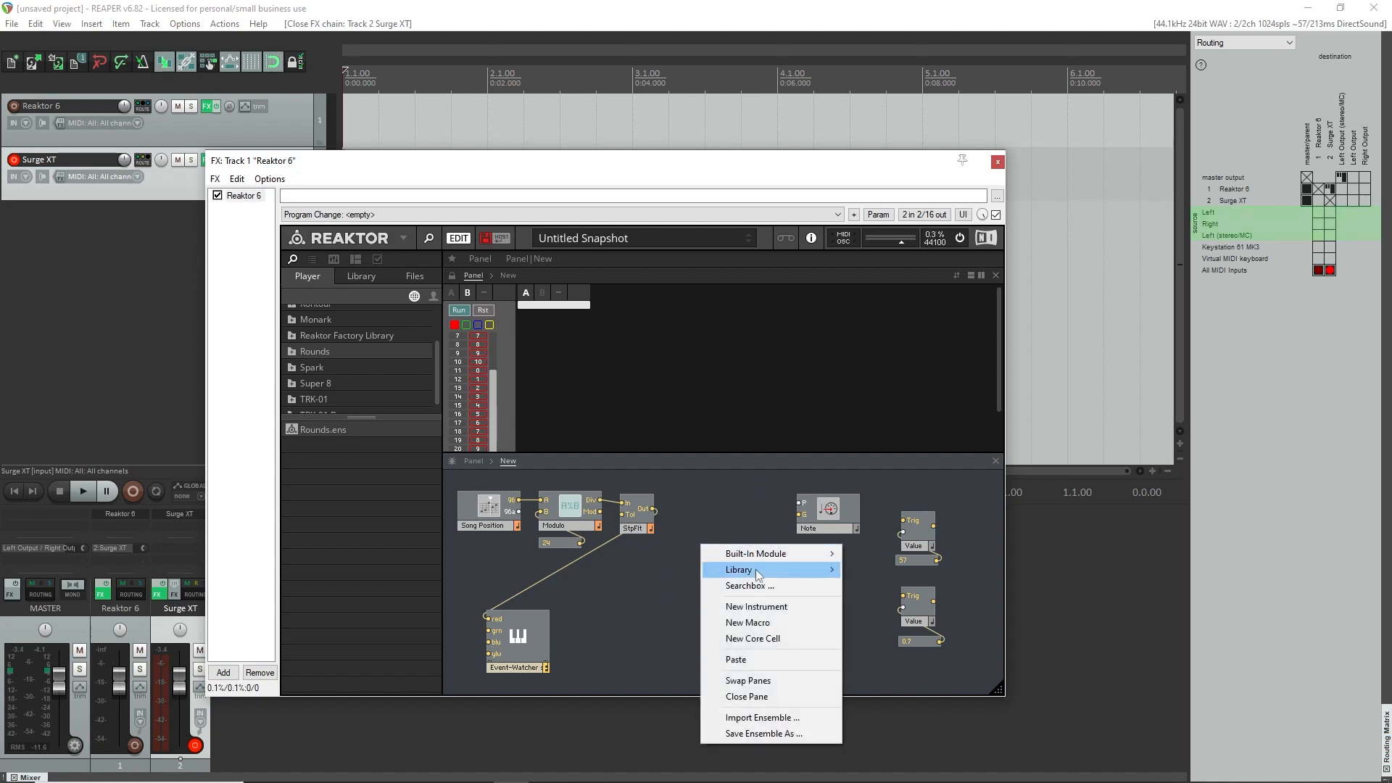
left_click(759, 621)
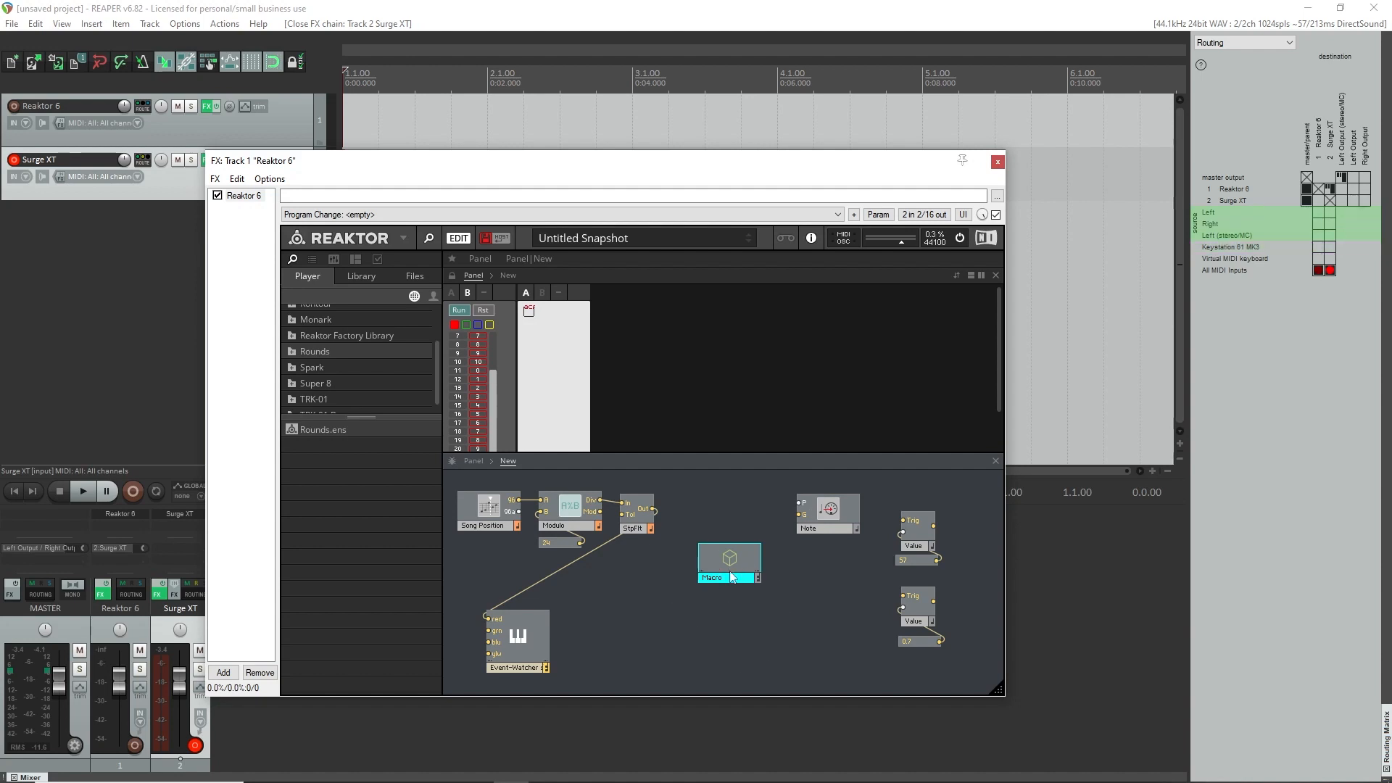
double_click(878, 162)
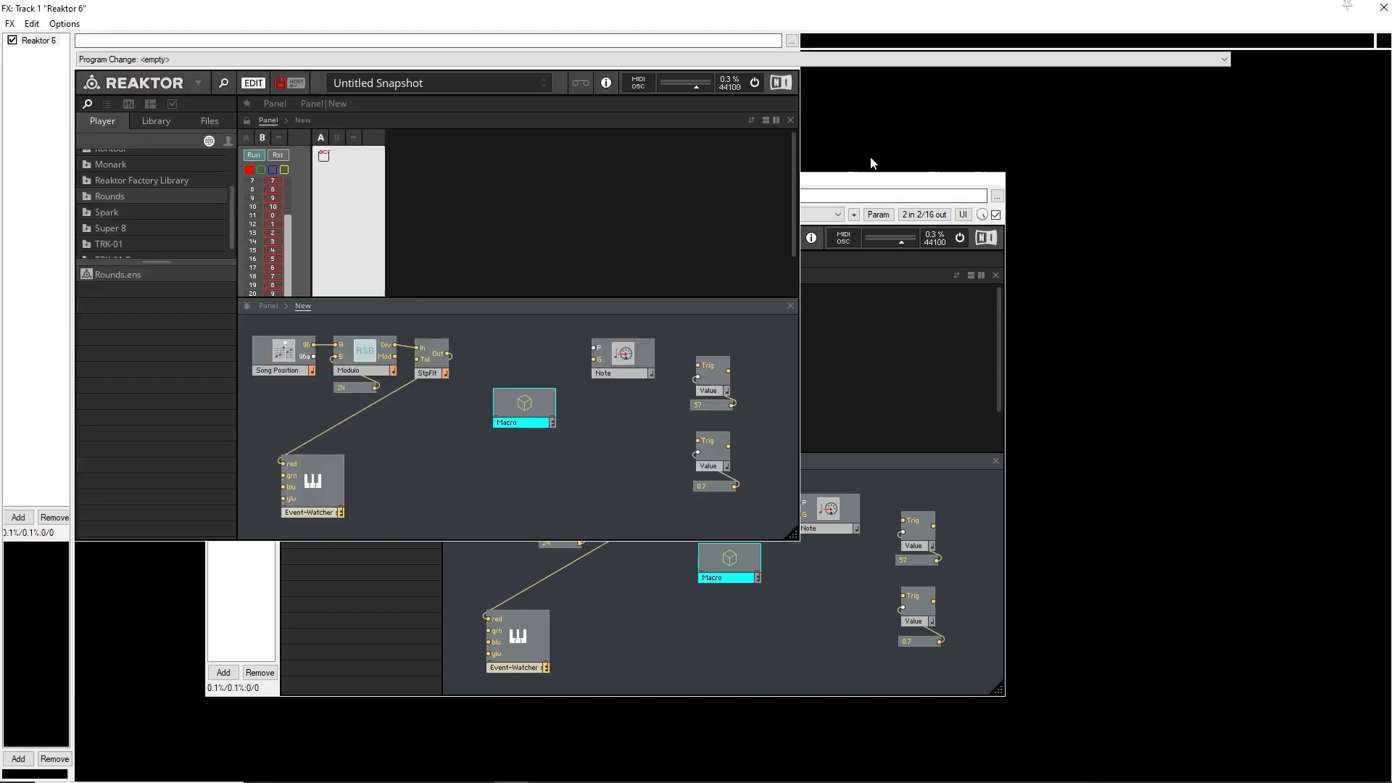
left_click_drag(799, 541, 1353, 761)
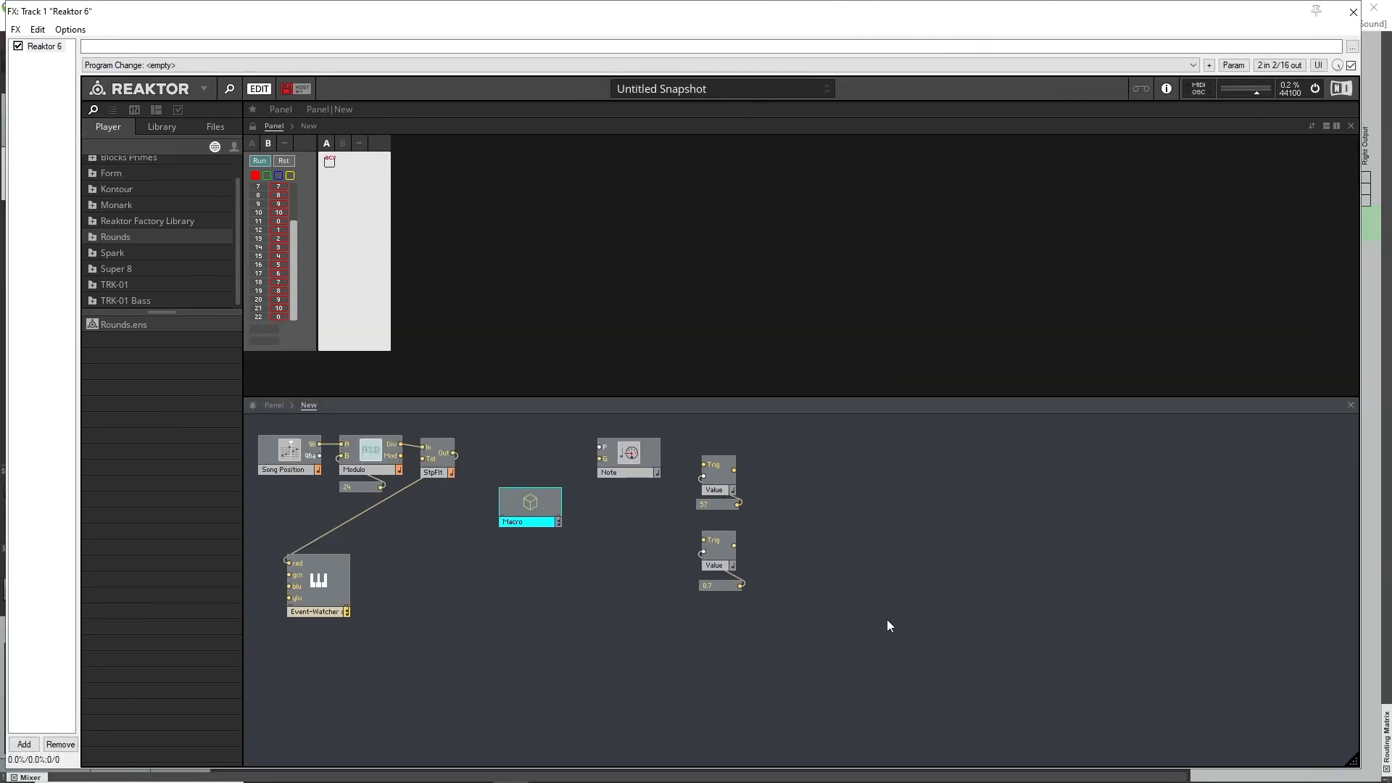
left_click(558, 604)
double_click(535, 507)
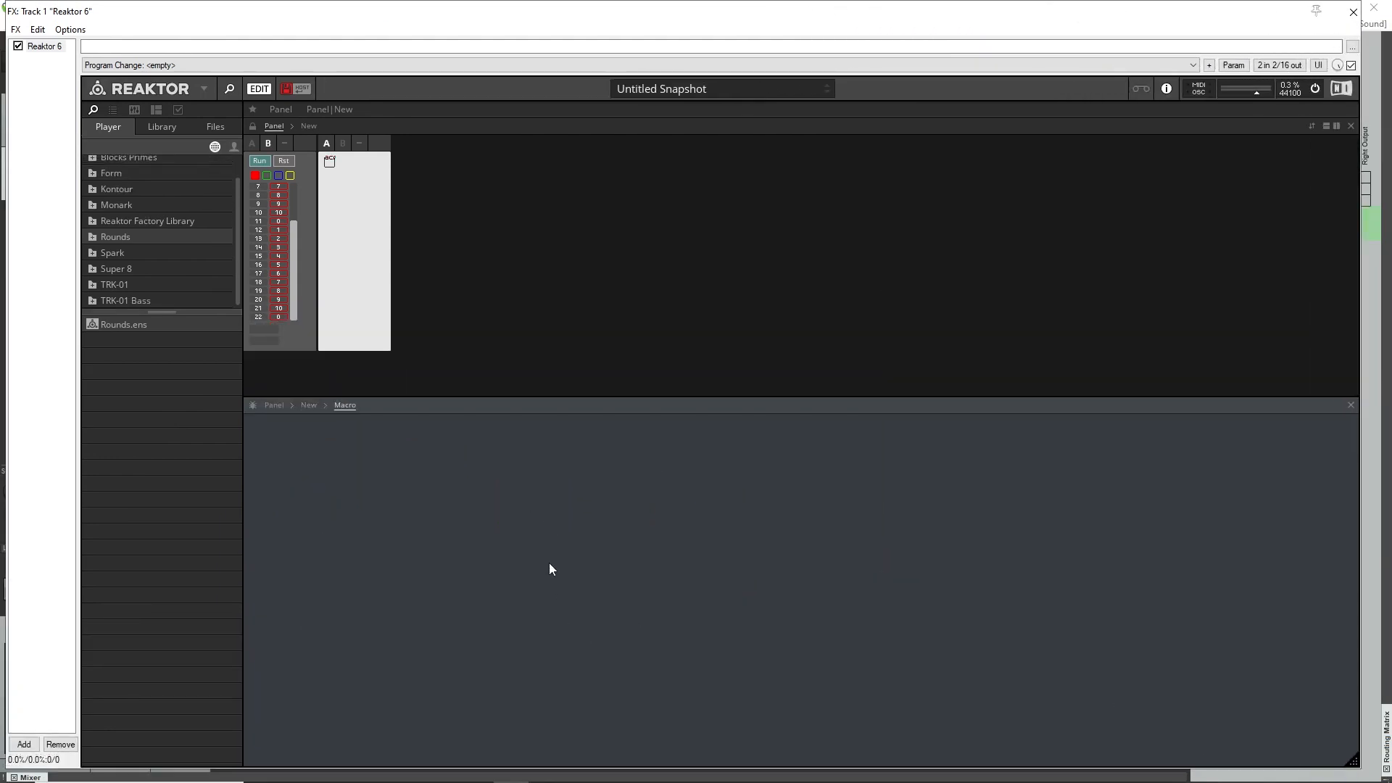
right_click(503, 483)
key("Escape")
right_click(484, 441)
double_click(400, 468)
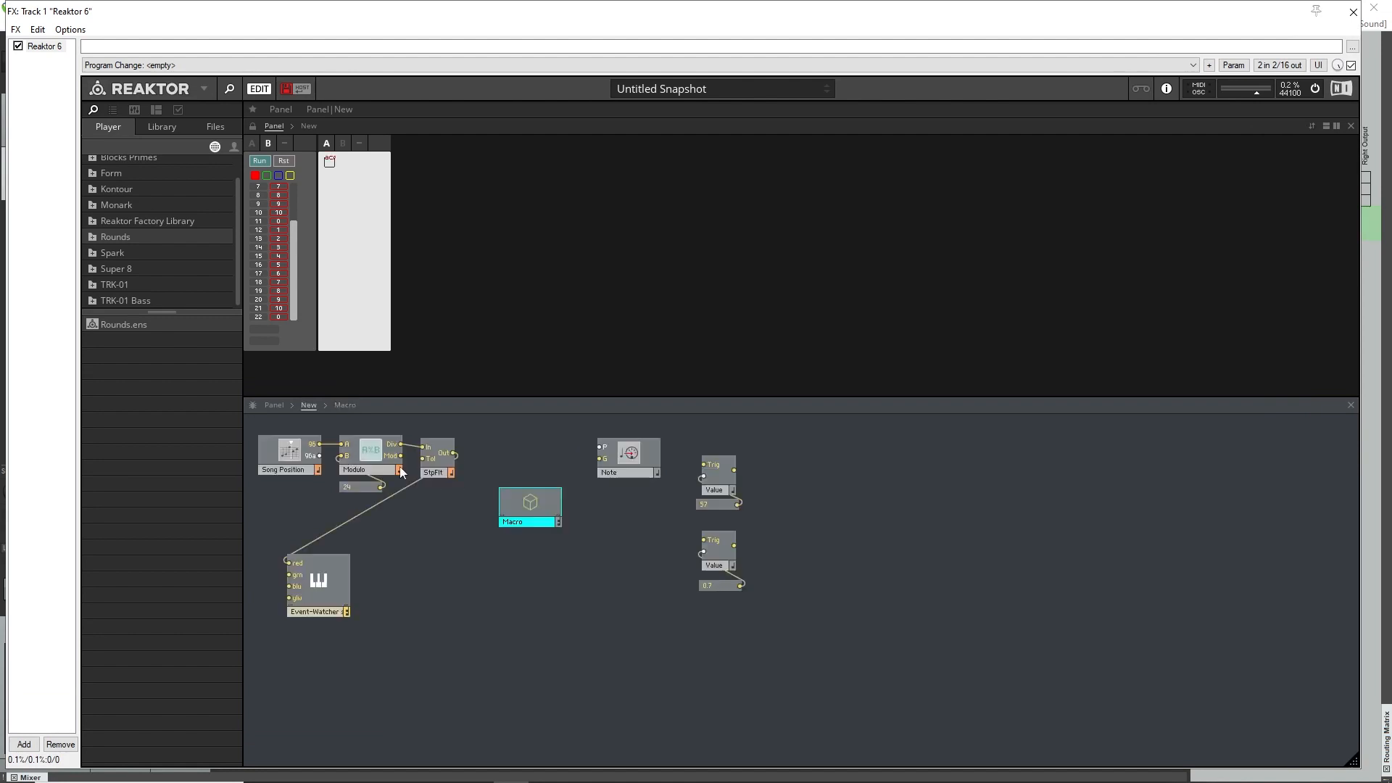
Move the macro up closer to the Step Filter's row and open its internal structure.
left_click(567, 567)
double_click(529, 506)
double_click(537, 510)
left_click(570, 594)
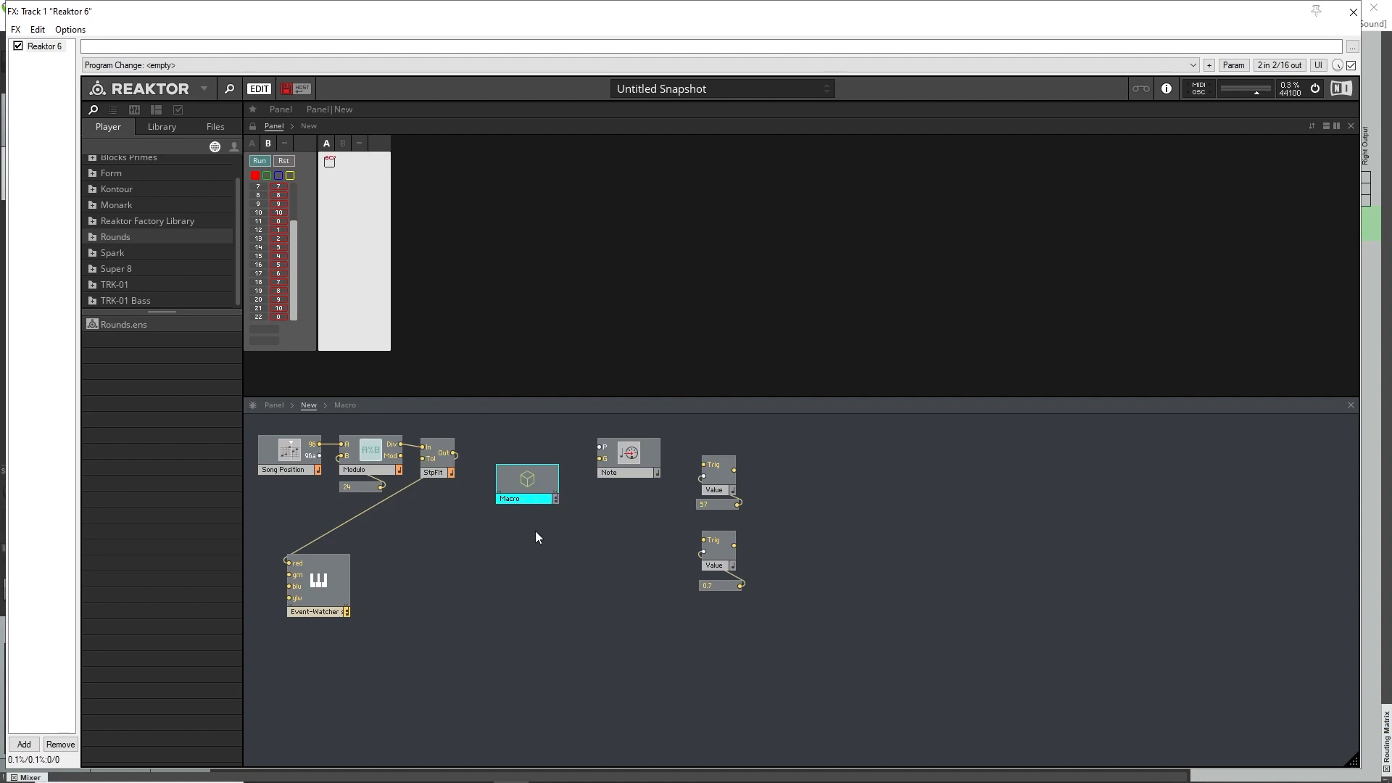
double_click(528, 481)
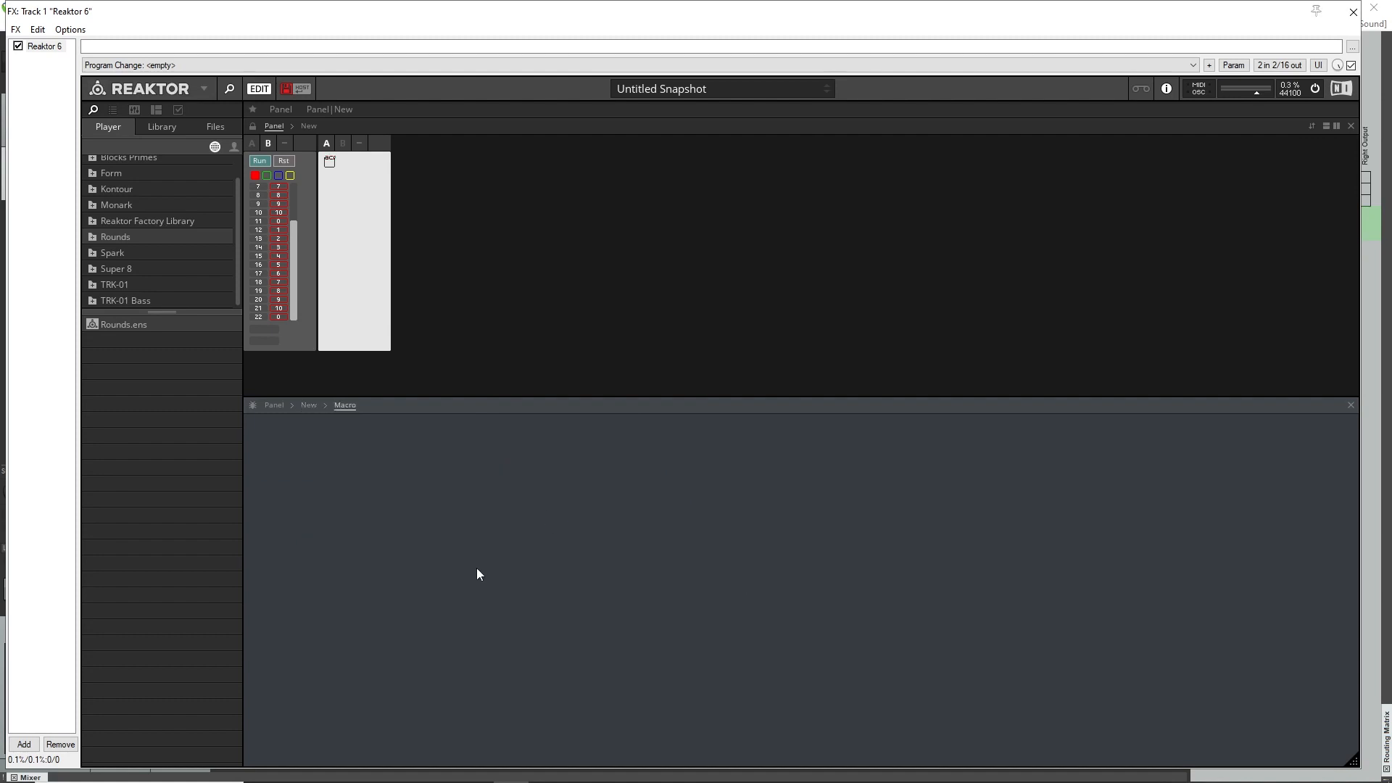
Search the modules for "seq", add a Multiplex 16 Sequencer inside the macro, and position it with free space before its inputs.
right_click(405, 496)
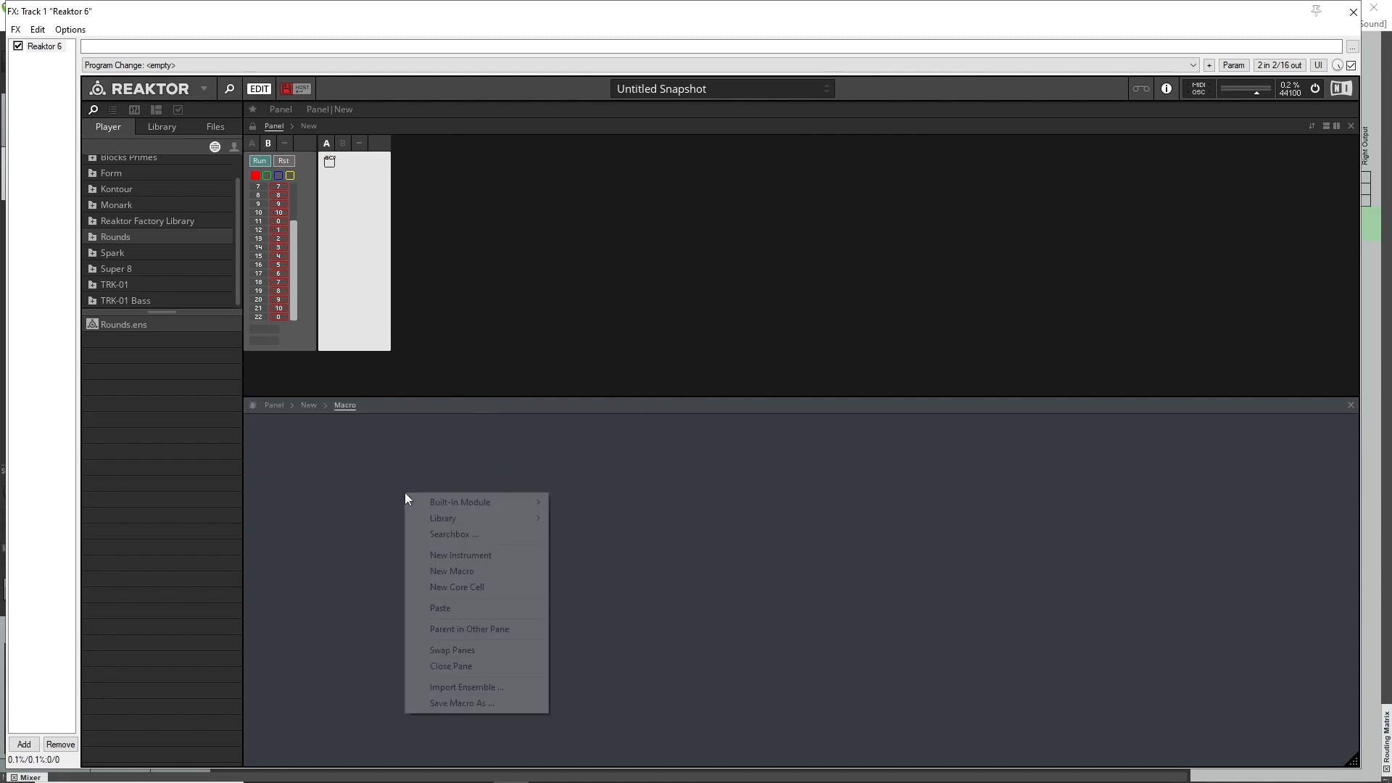
type("val")
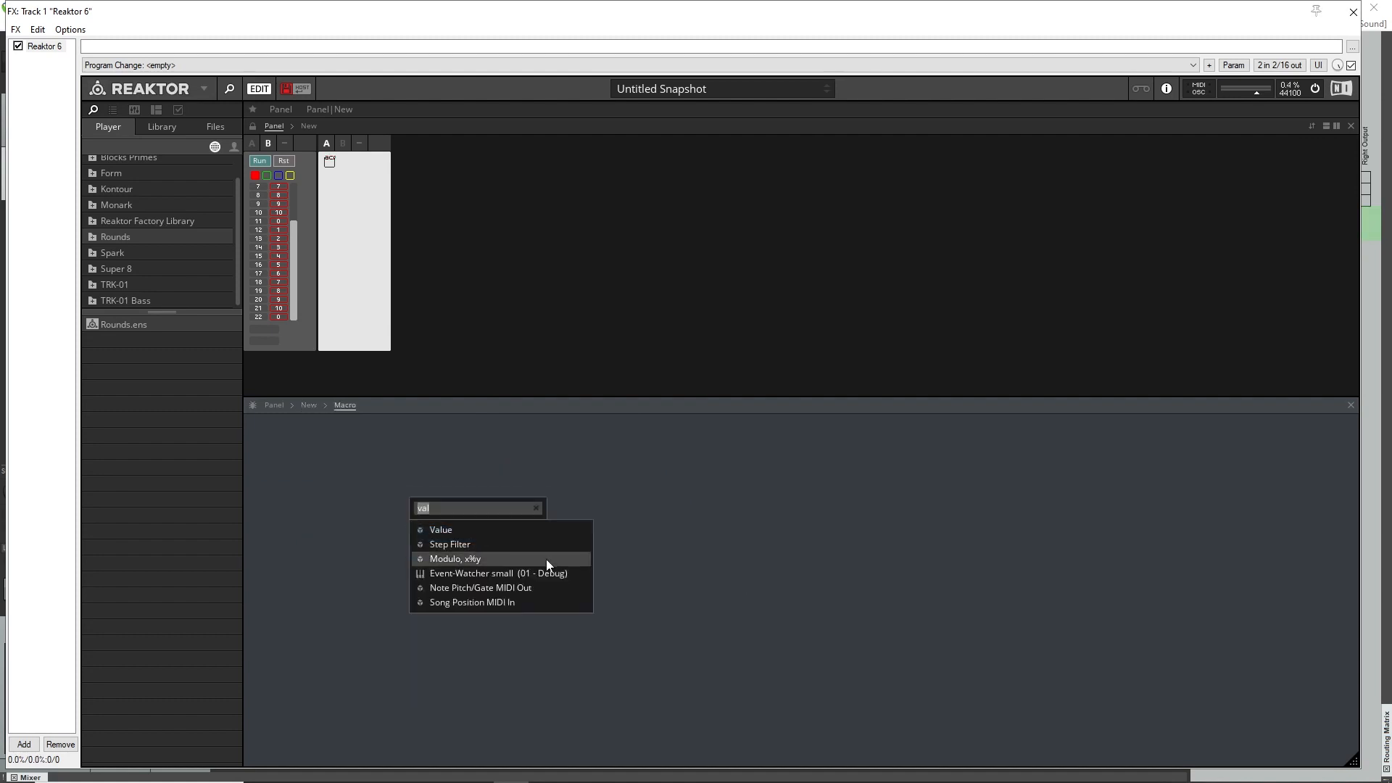
type("seq")
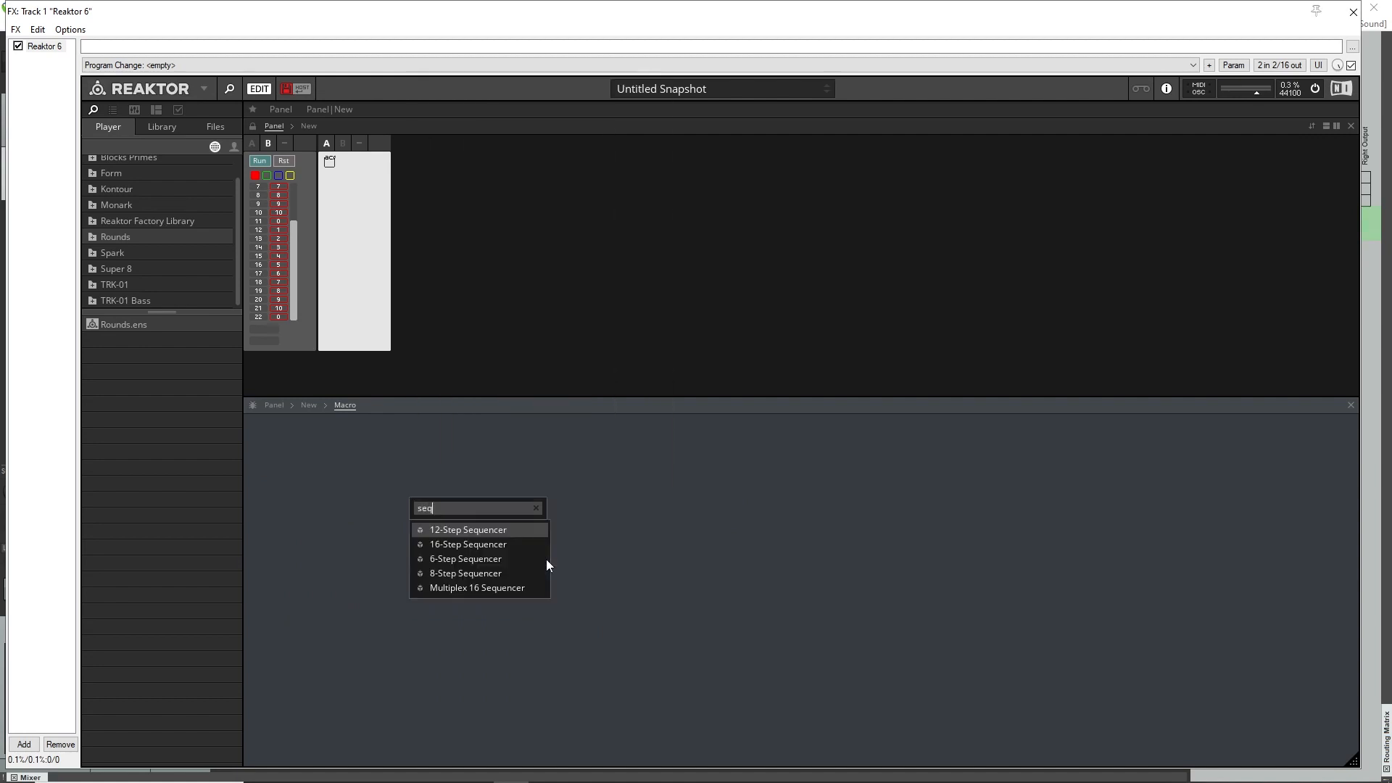
left_click(520, 589)
left_click_drag(471, 535, 444, 470)
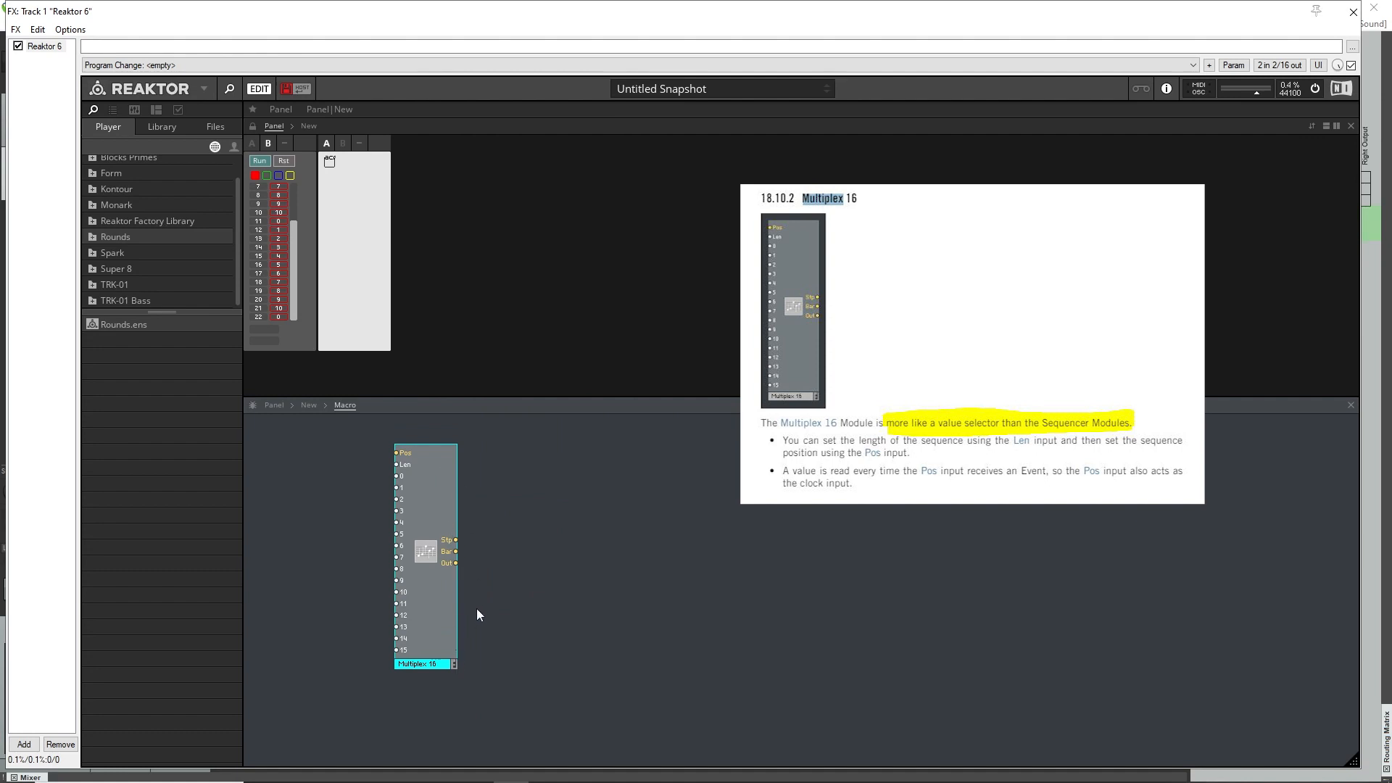
left_click_drag(429, 463, 440, 470)
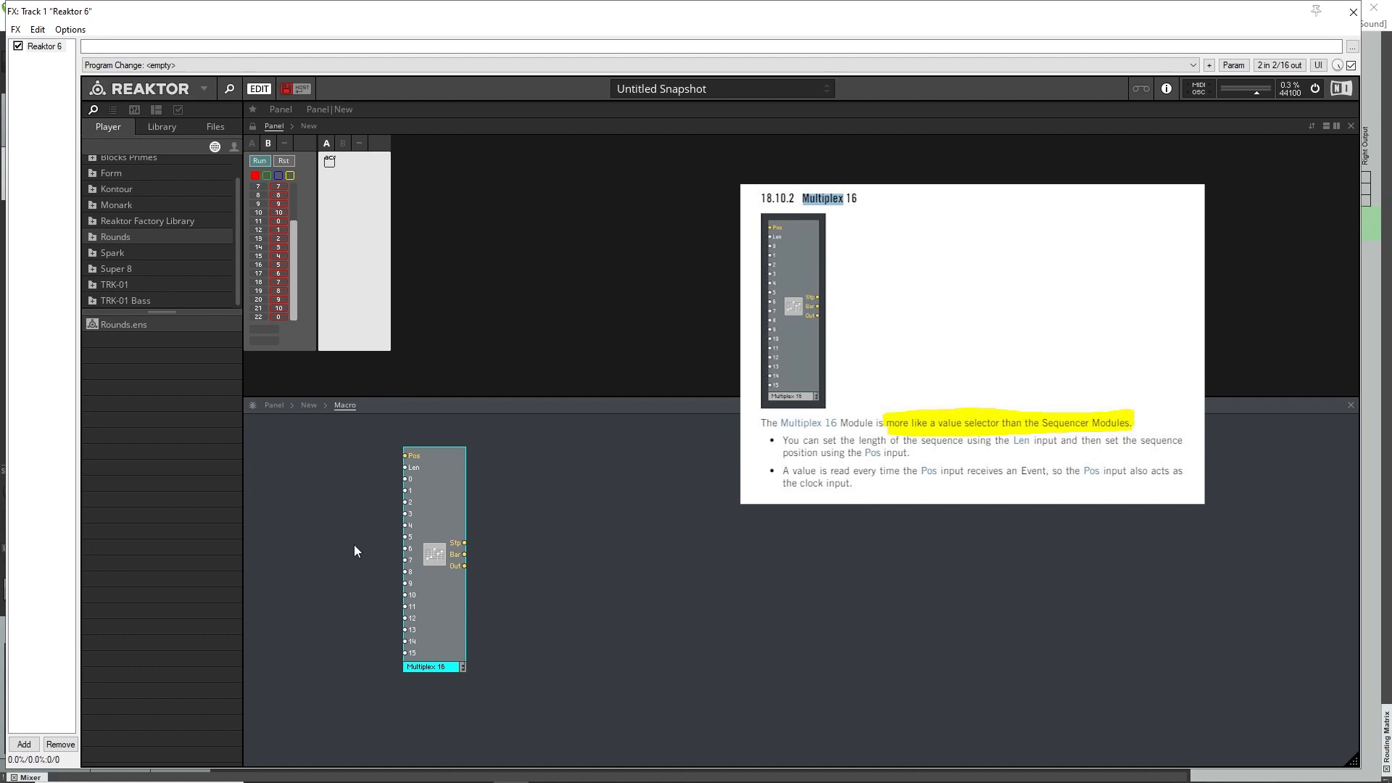
Add an In Port to the macro beside the Multiplex 16 module's inputs.
right_click(287, 454)
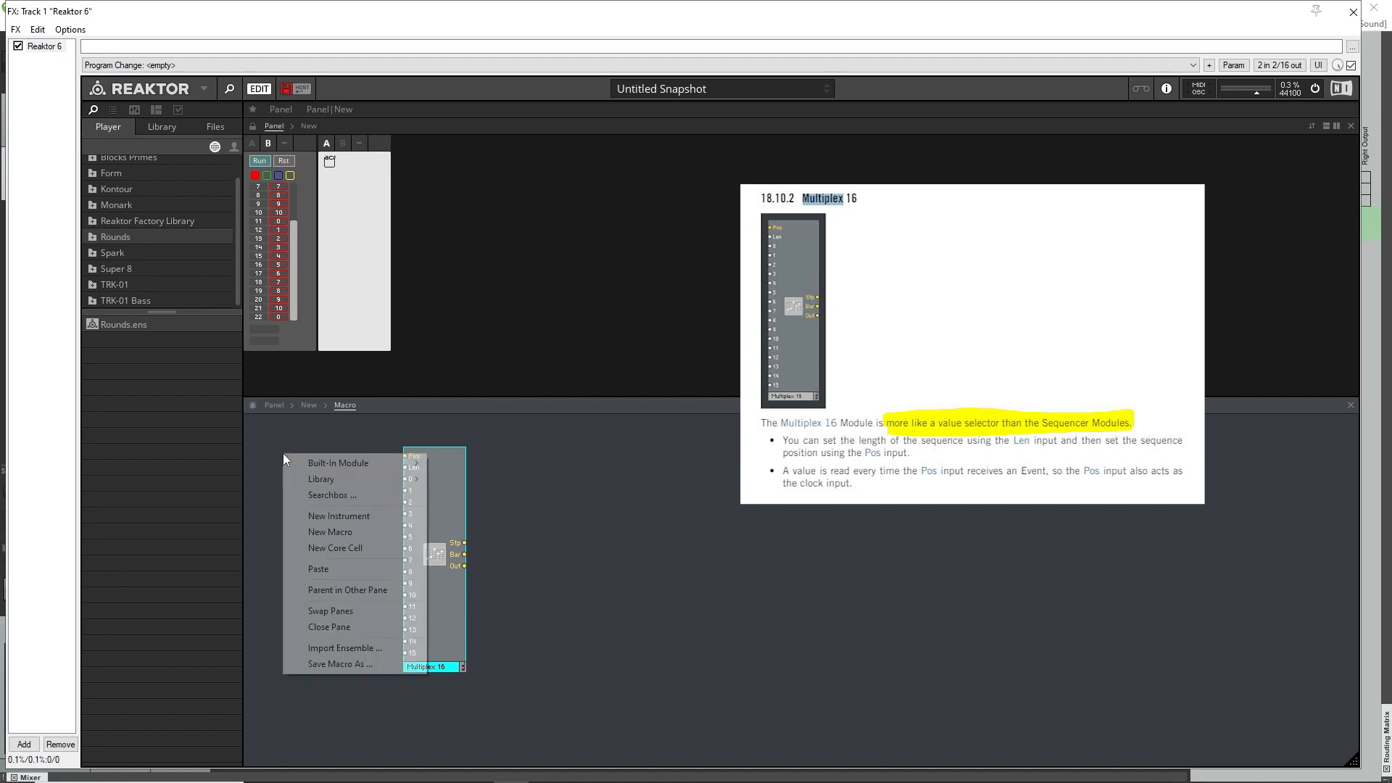
left_click(321, 495)
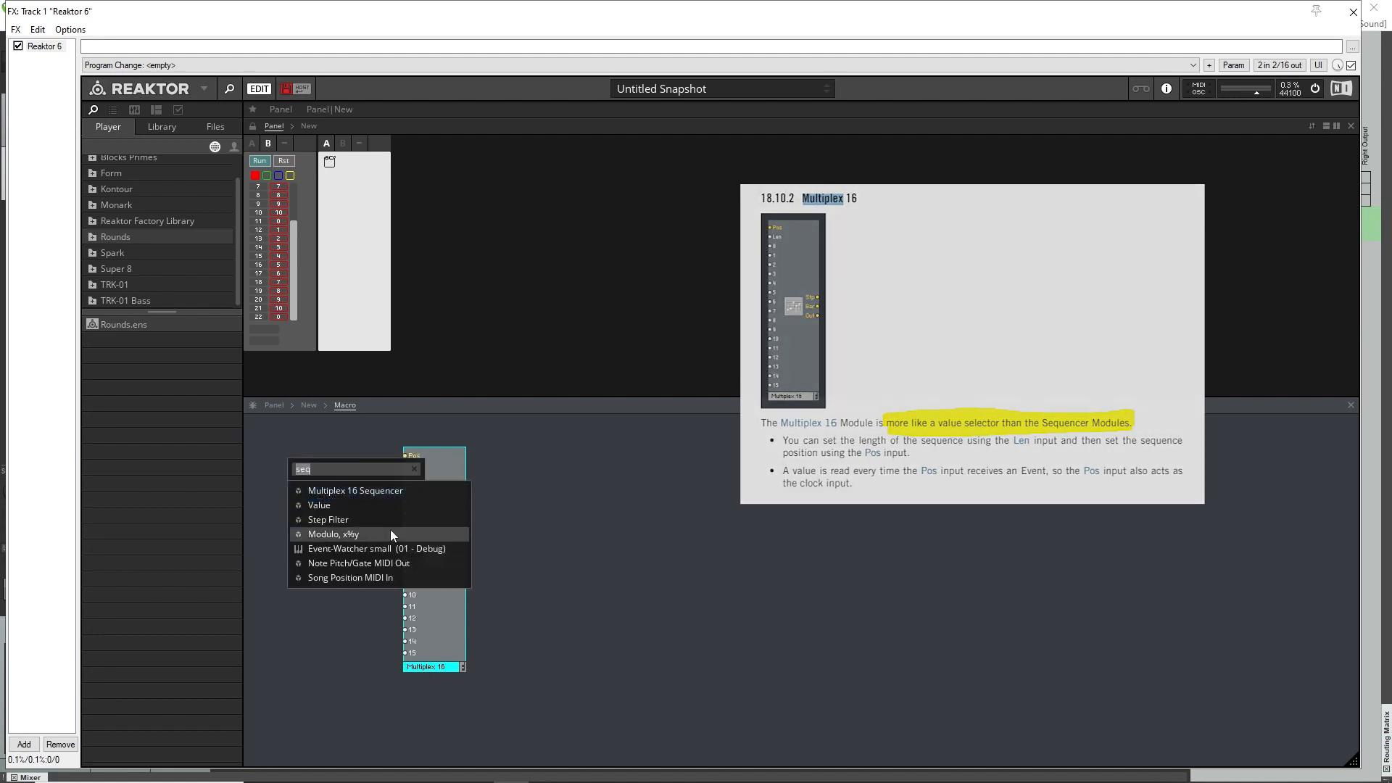
type("in")
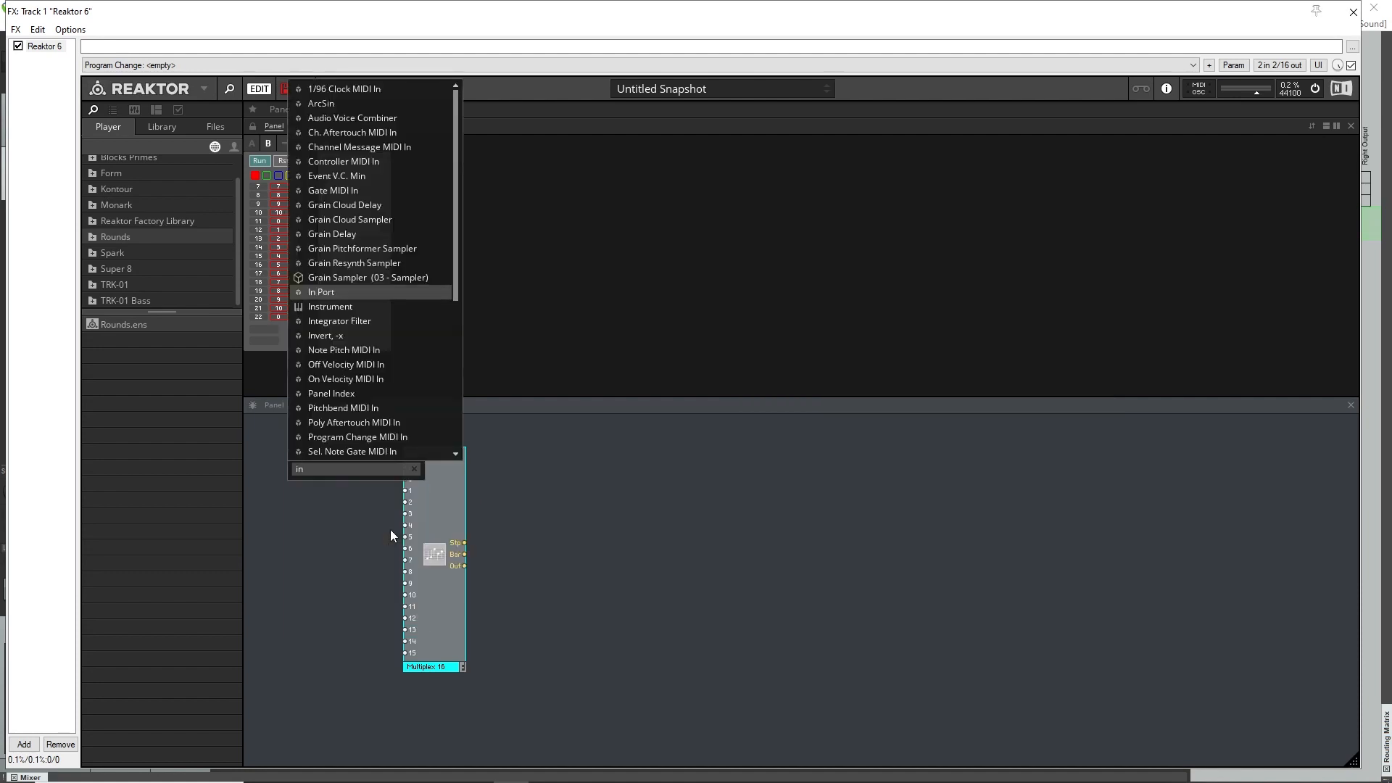
type(" oi")
key("BackSpace")
key("BackSpace")
type("po")
left_click(373, 491)
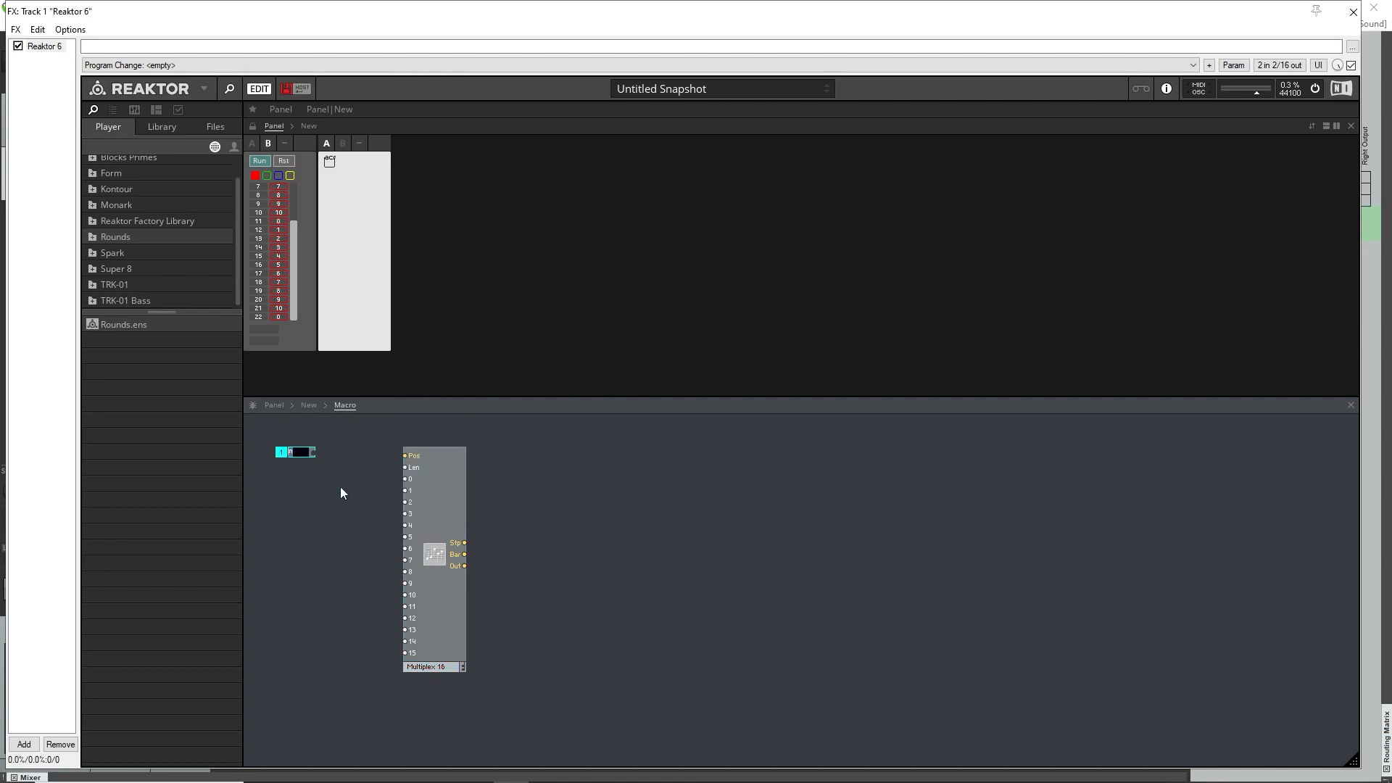
Name the In Port "pos", wire it to the Multiplex 16's Pos input, and line it up with that input.
type("pos")
key("Return")
left_click_drag(314, 454, 406, 455)
left_click_drag(310, 455, 302, 461)
Create a constant of 7 for the Multiplex 16's Len input and align it below the pos port.
right_click(416, 466)
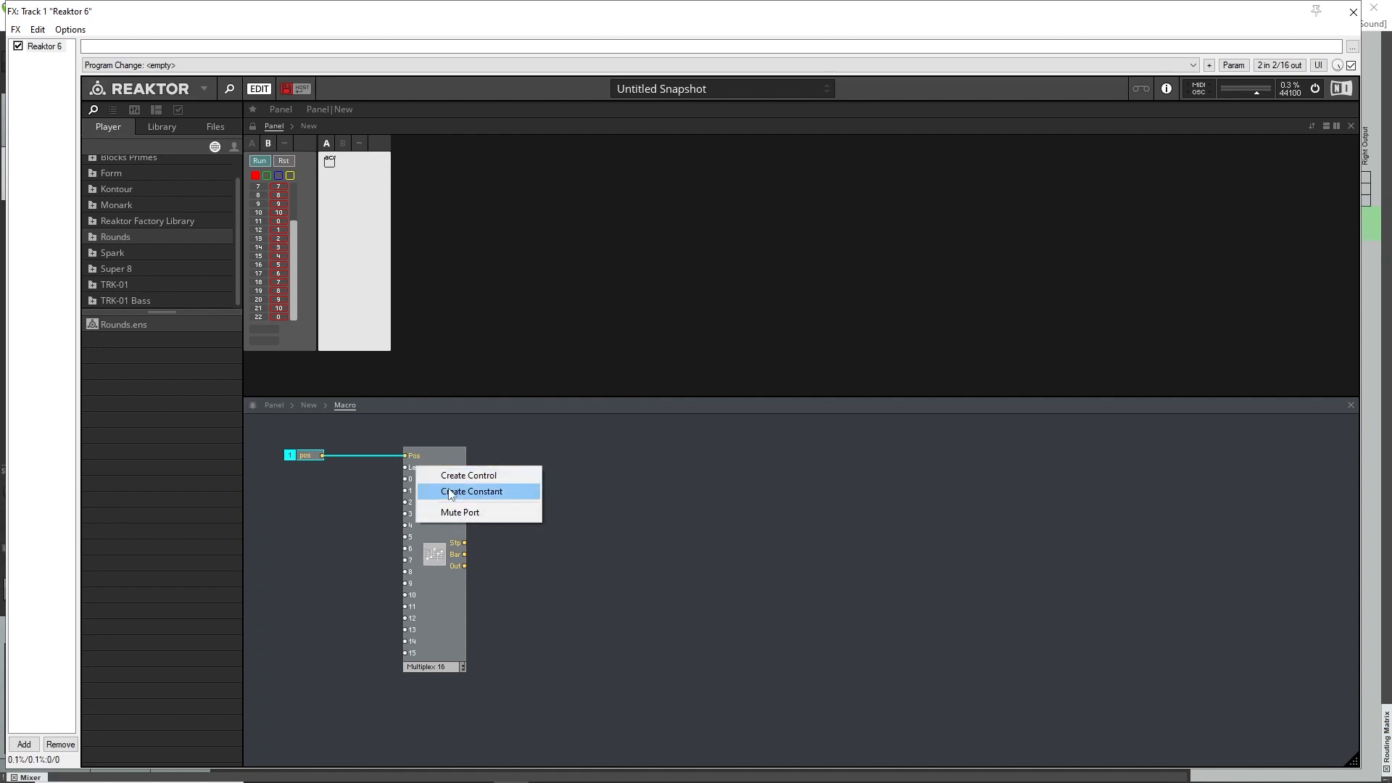
left_click(471, 491)
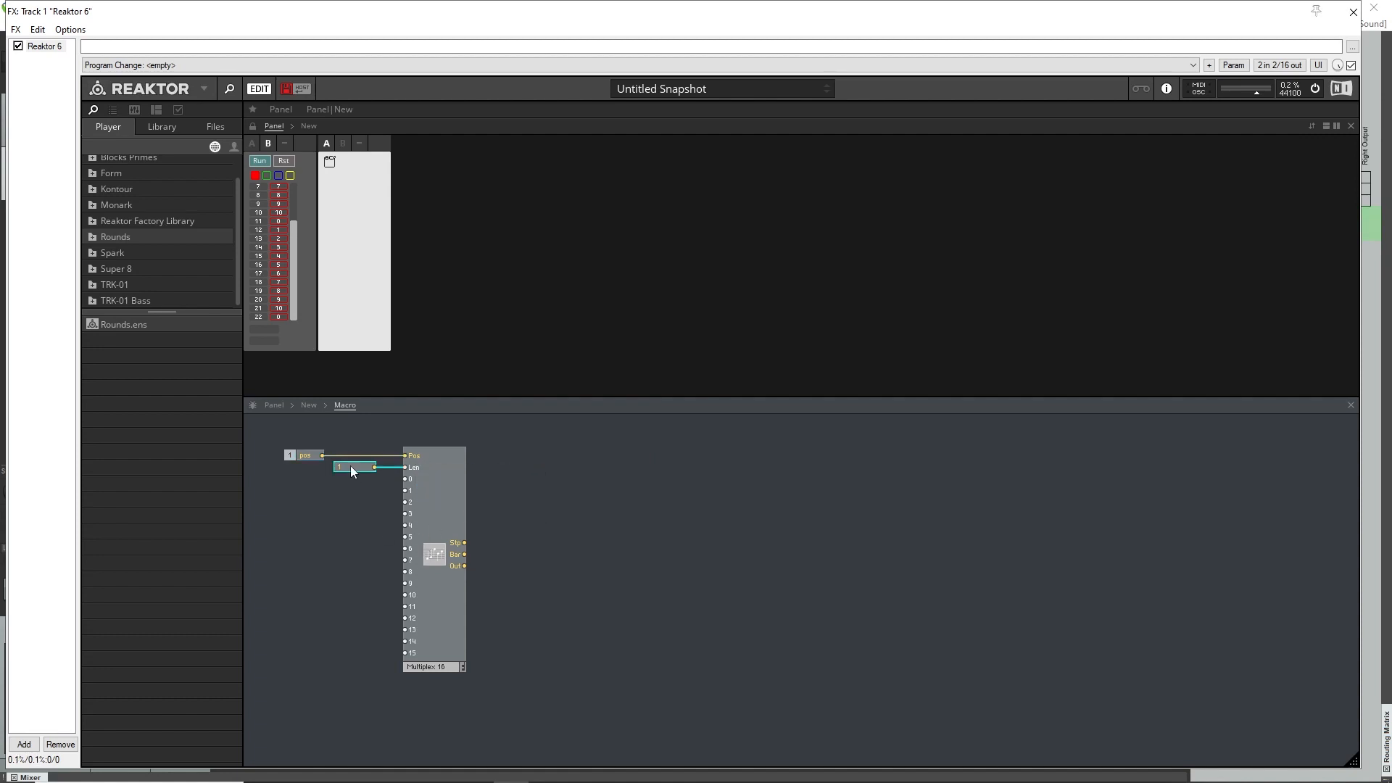
key("Return")
left_click_drag(314, 476, 355, 475)
Add an Out Port to the macro, wire the Multiplex 16's Out to it, and align it with that output.
right_click(512, 567)
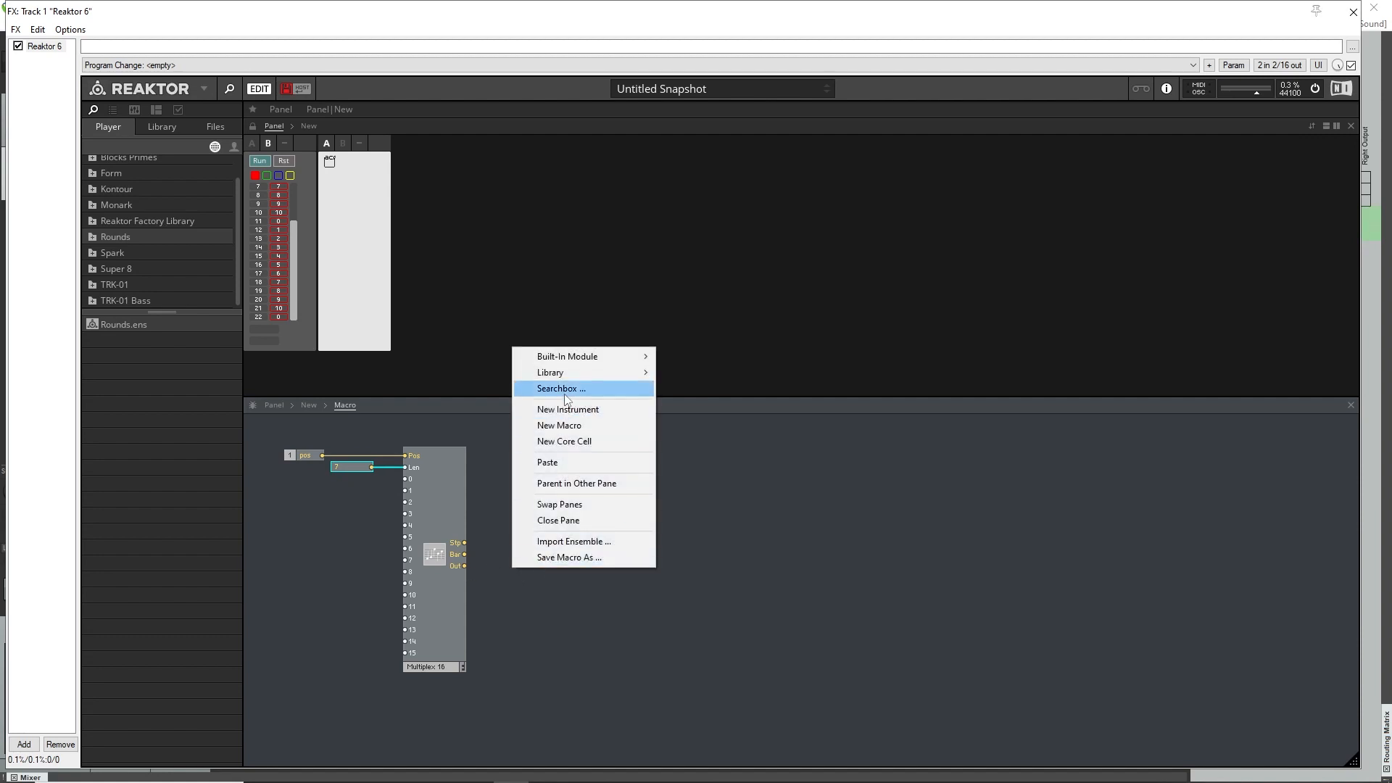
left_click(629, 385)
type("out")
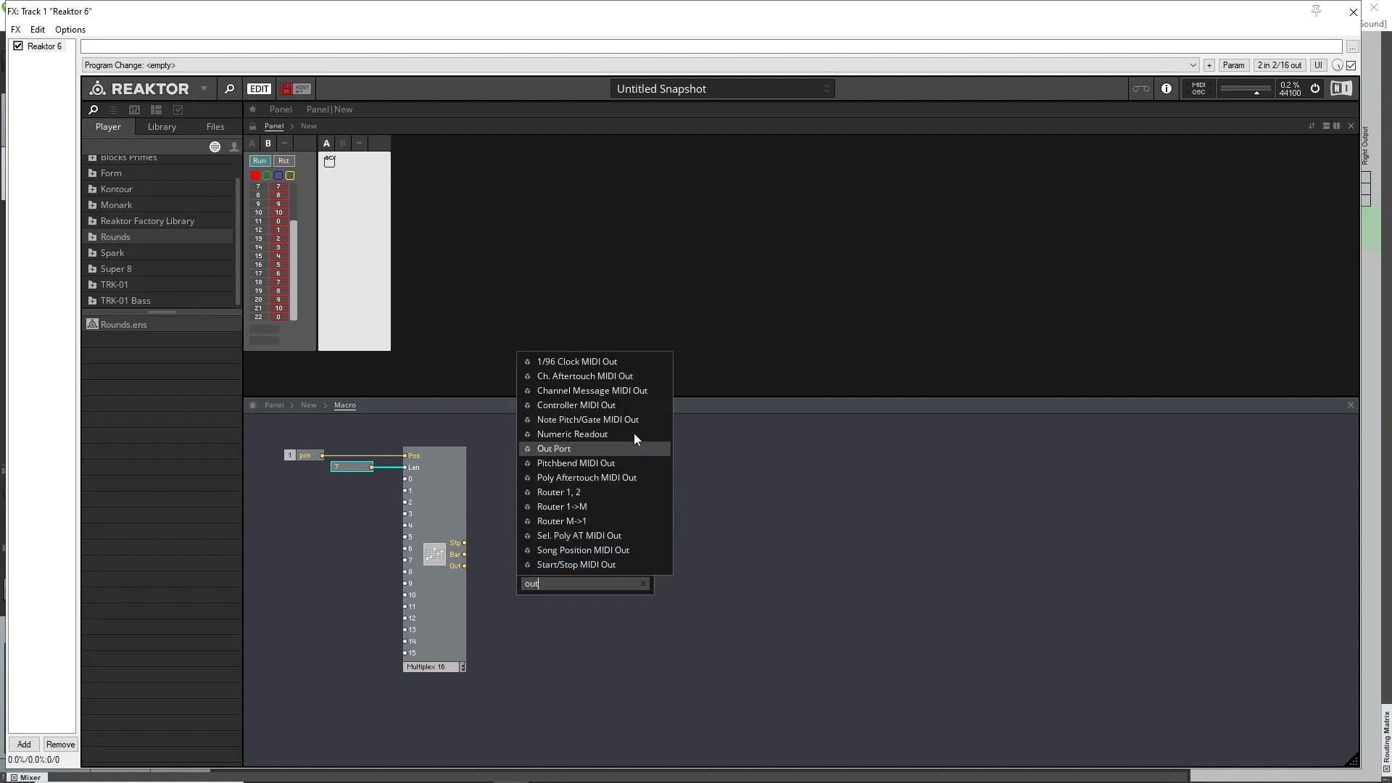
left_click(613, 449)
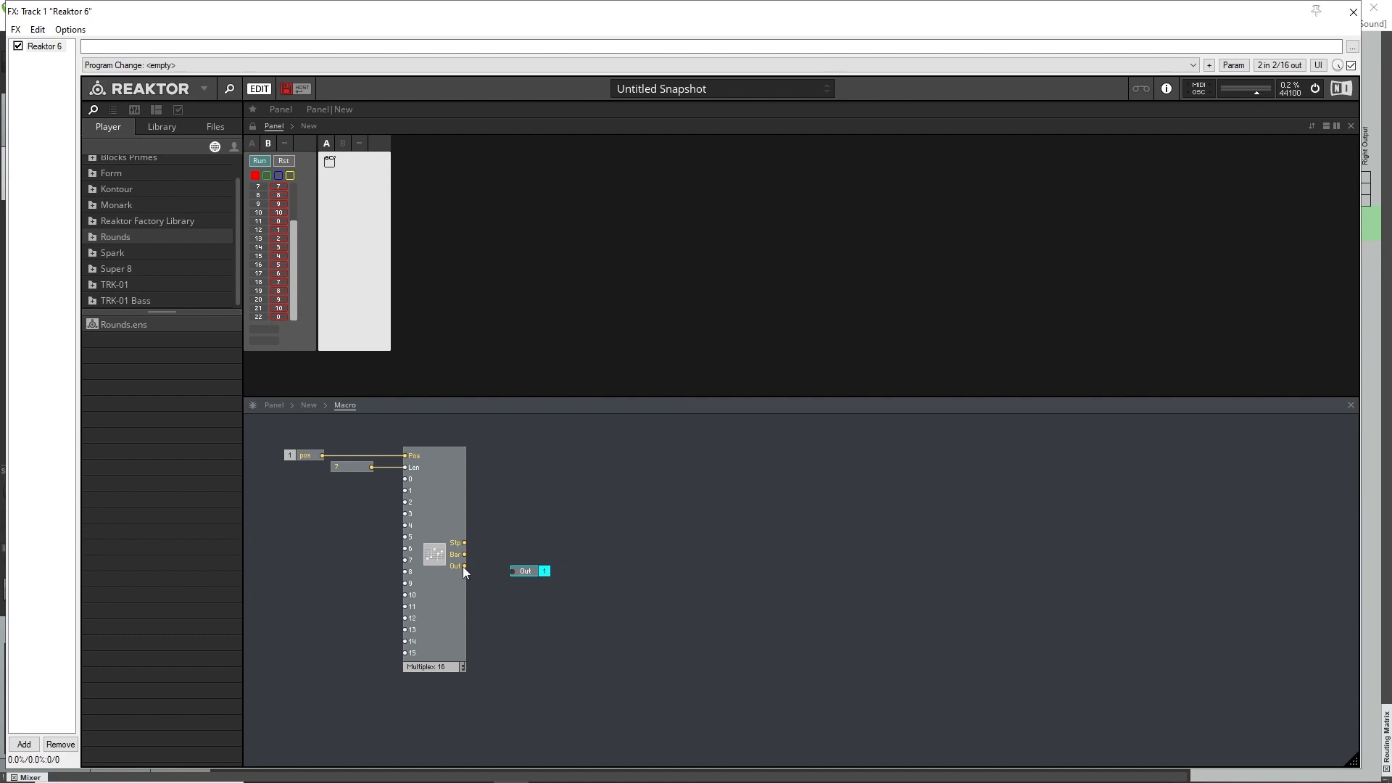
left_click_drag(464, 567, 482, 602)
left_click_drag(526, 565, 522, 576)
Duplicate the Len constant into a column of seven separate constants beside the Multiplex 16's numbered inputs.
left_click(355, 536)
right_click(350, 465)
left_click(393, 506)
right_click(300, 489)
left_click(367, 529)
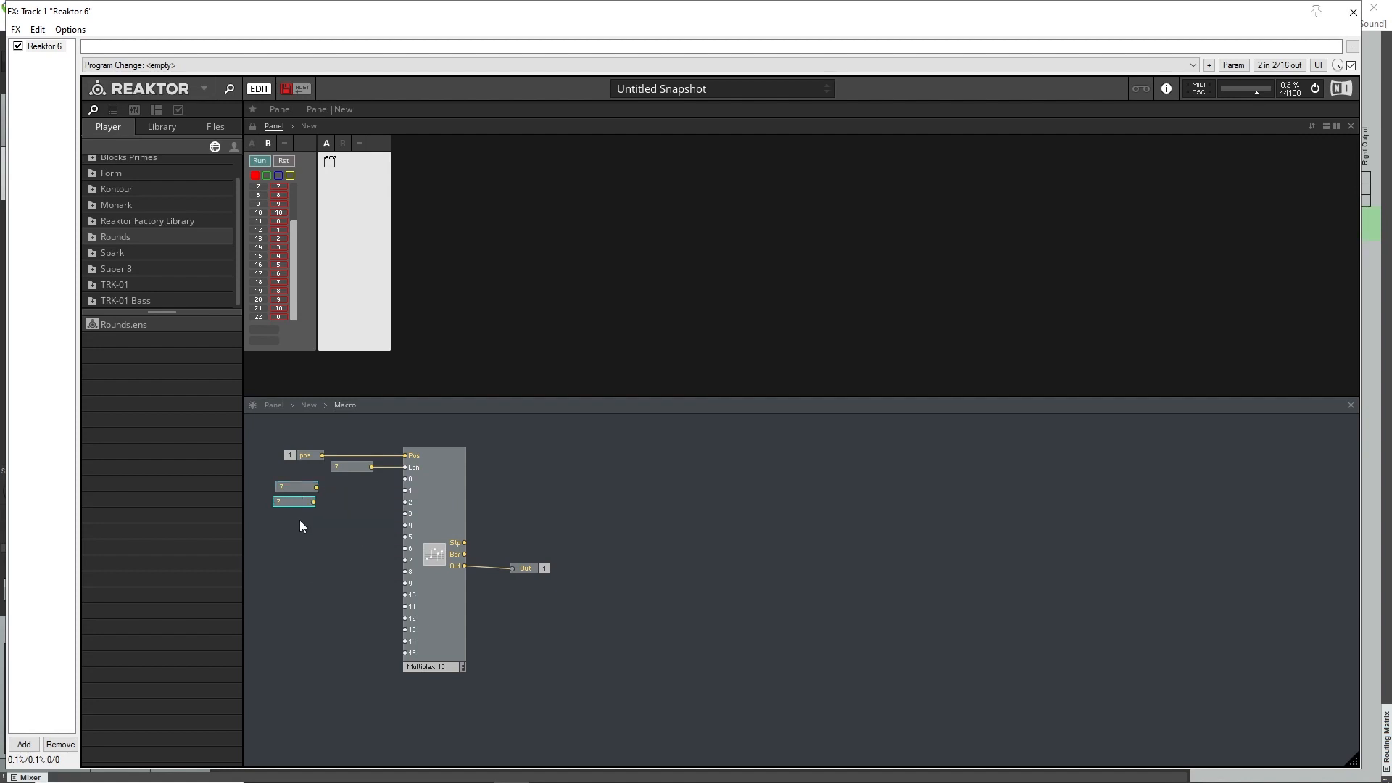
right_click(298, 503)
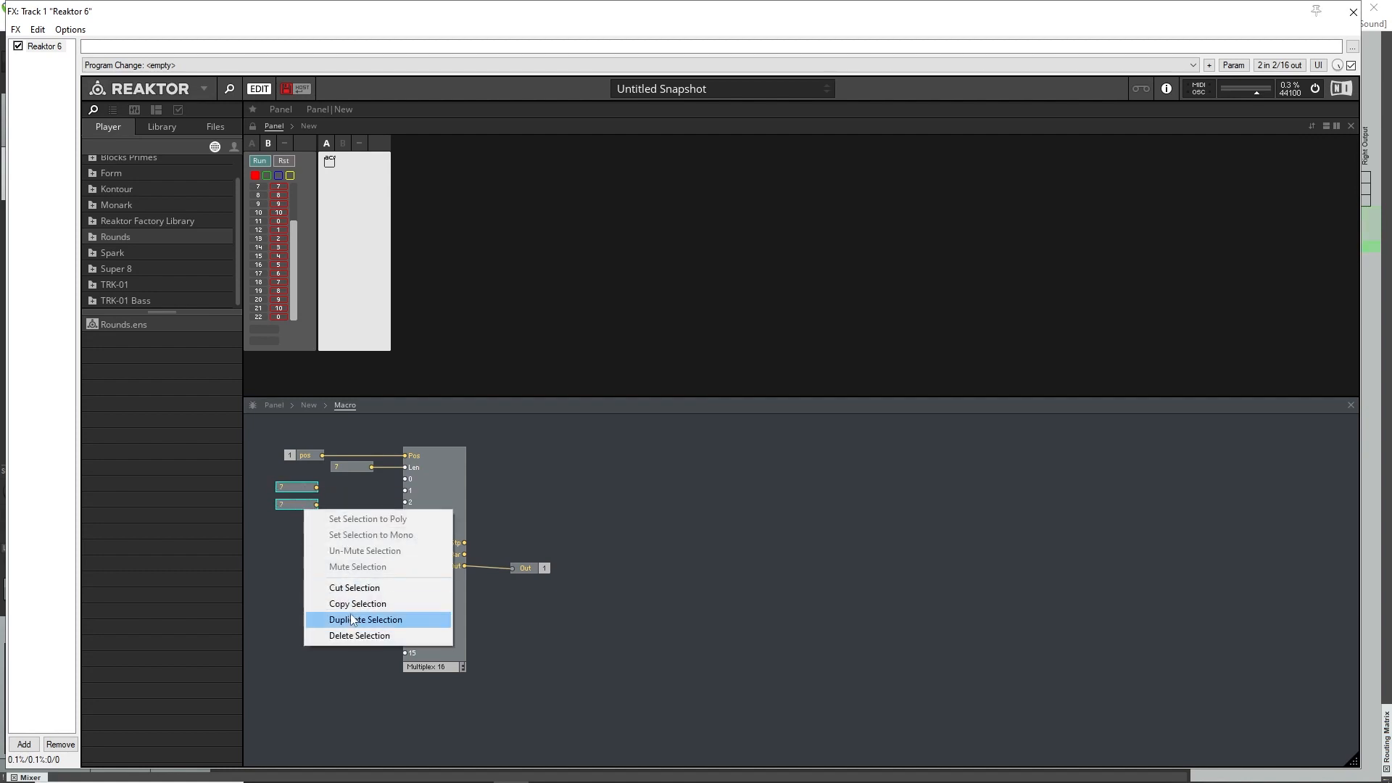
left_click(391, 620)
right_click(304, 511)
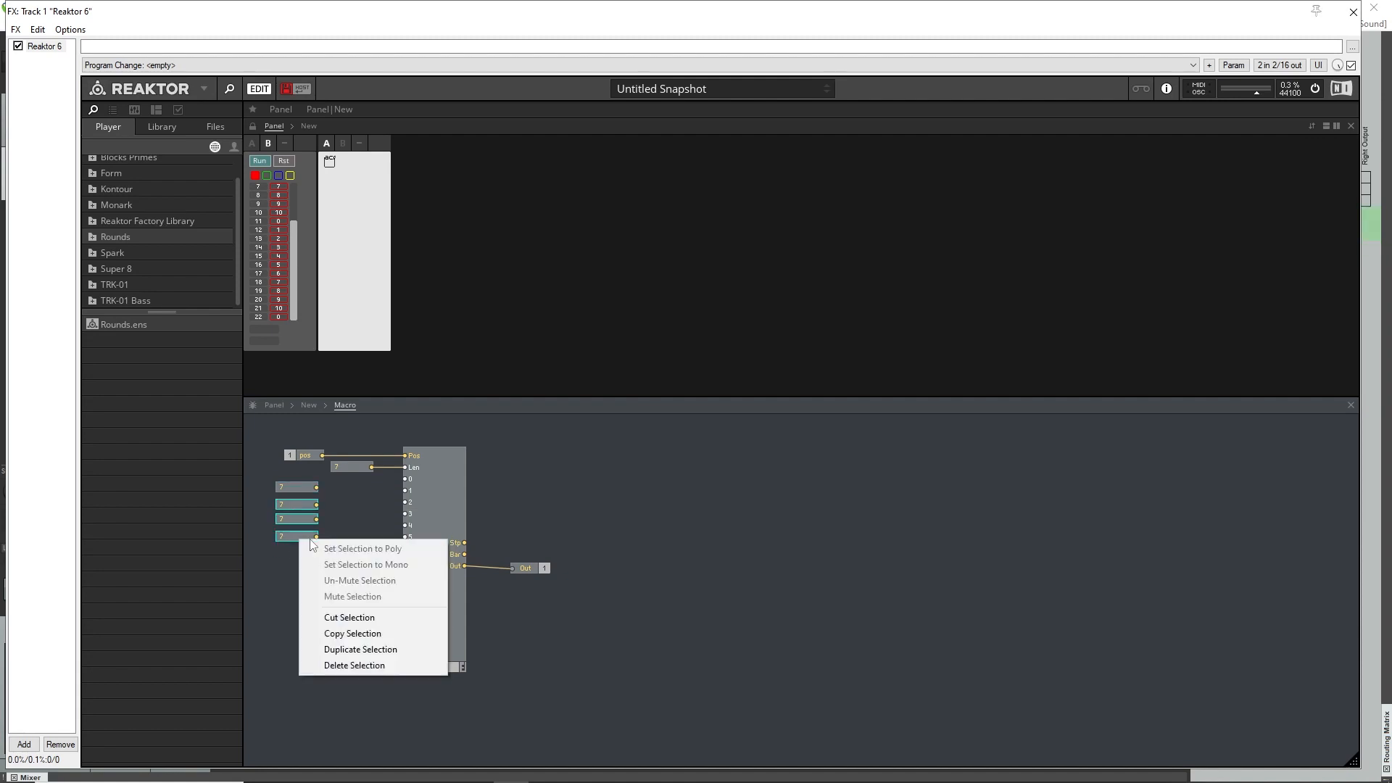
left_click(363, 644)
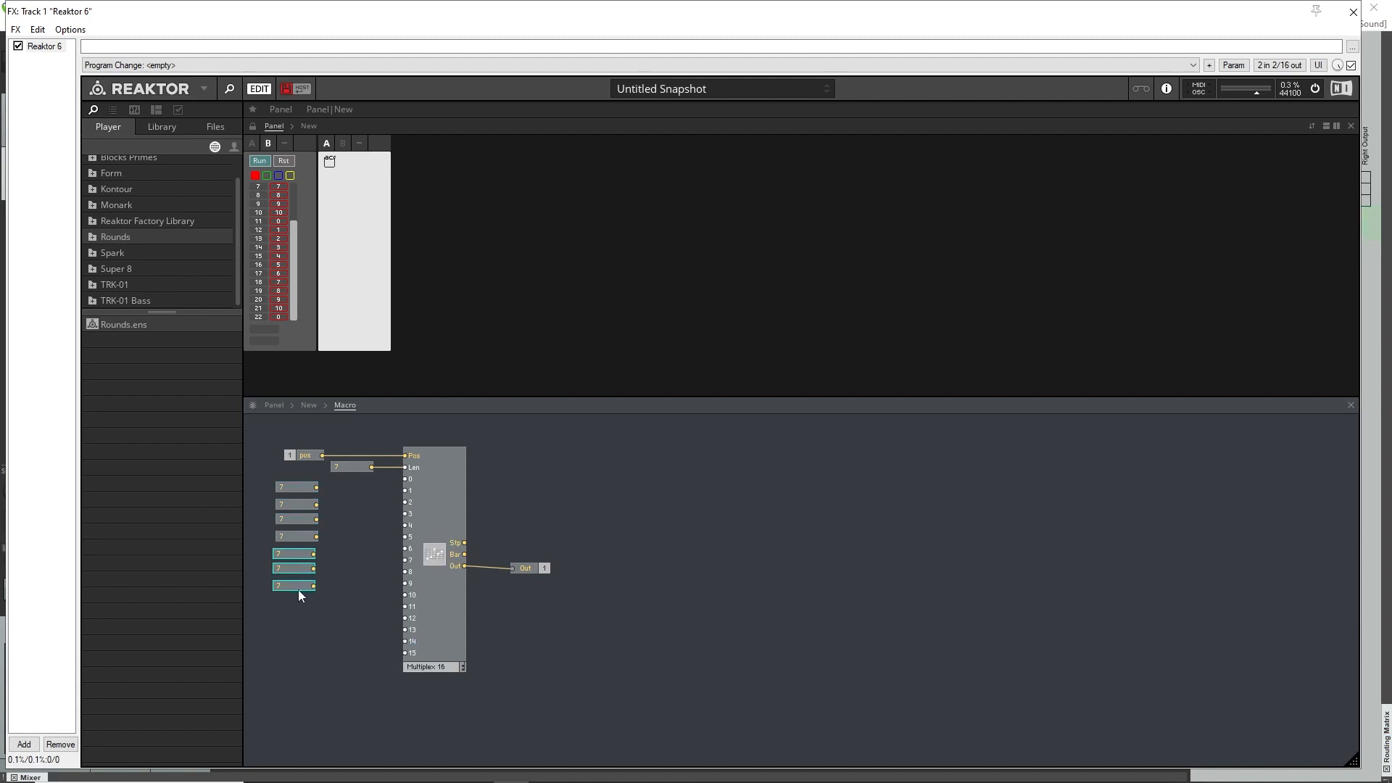
left_click_drag(298, 590, 301, 589)
Set the first two constants in the column to 57 and 59.
left_click(328, 531)
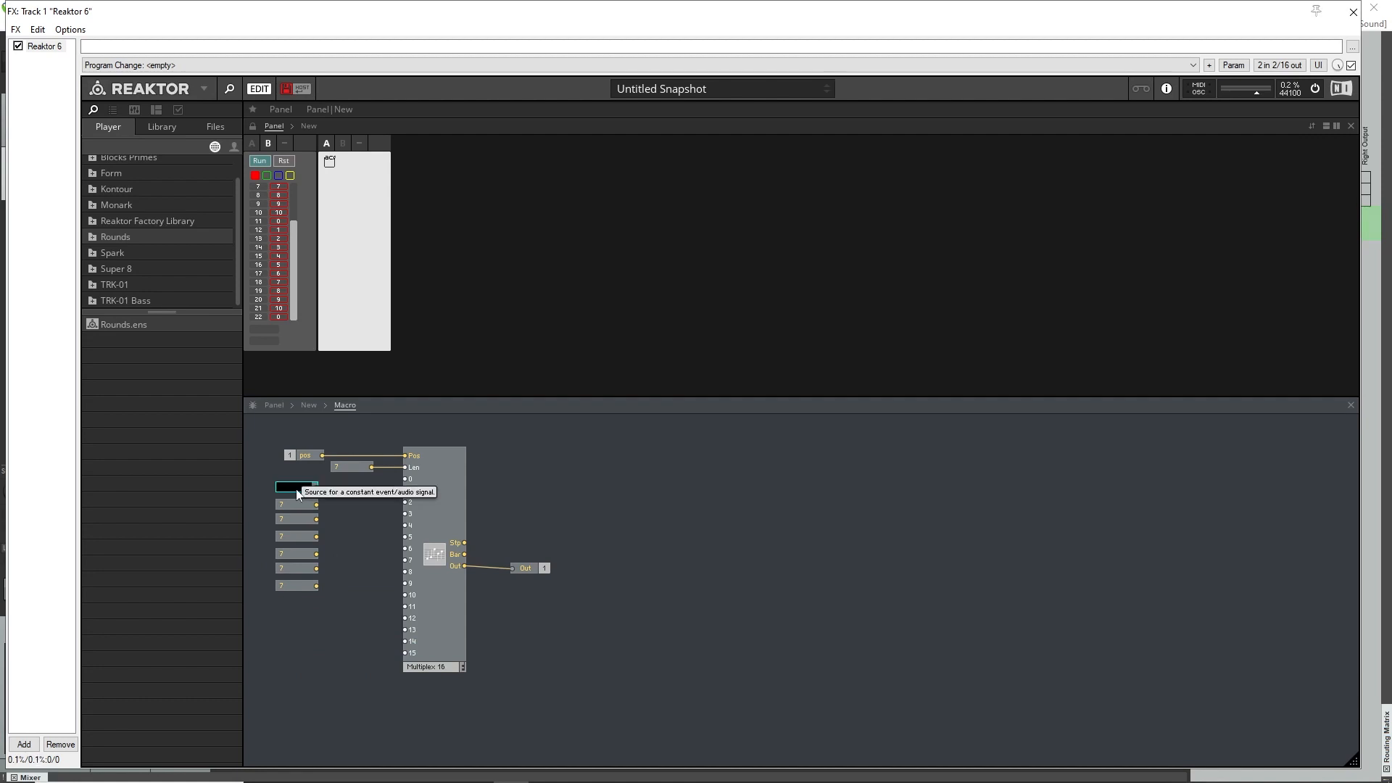
type("7")
key("Return")
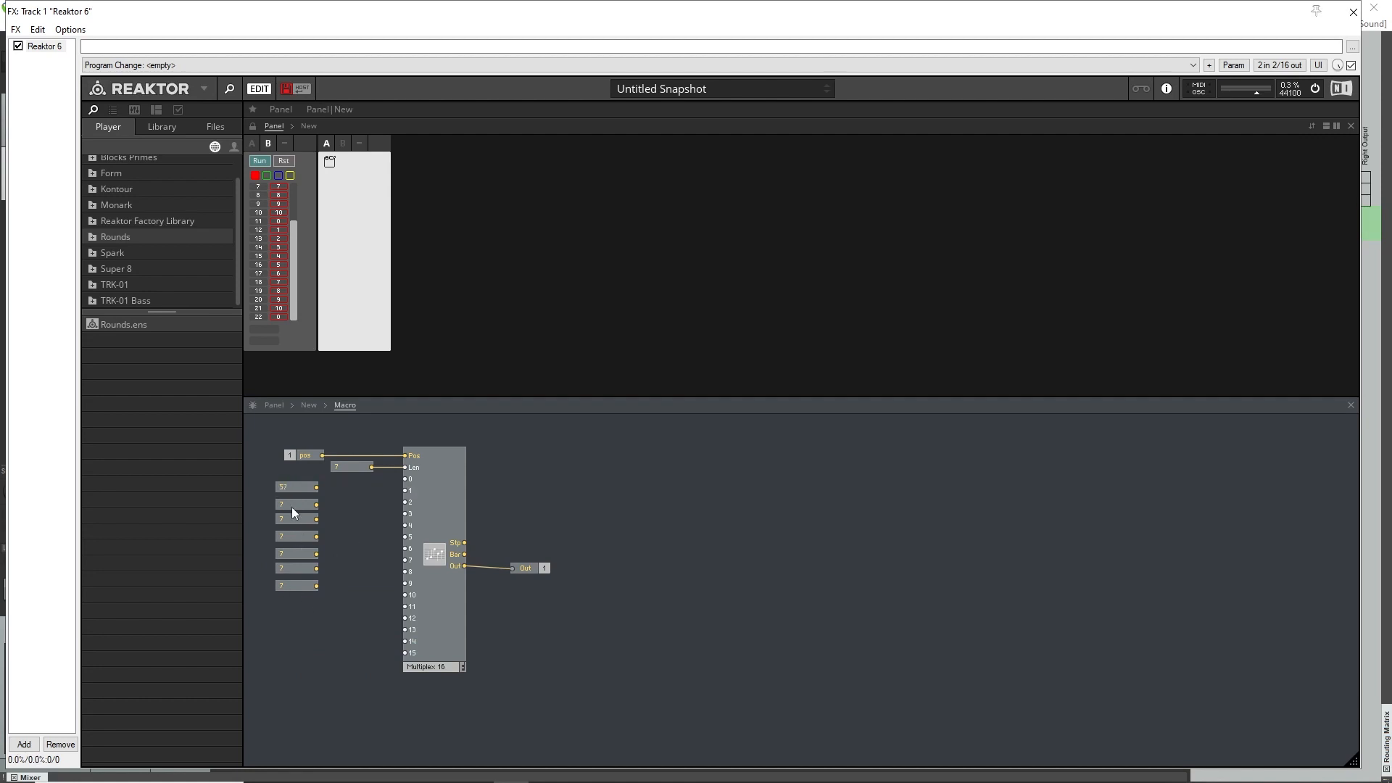
left_click(292, 503)
double_click(299, 504)
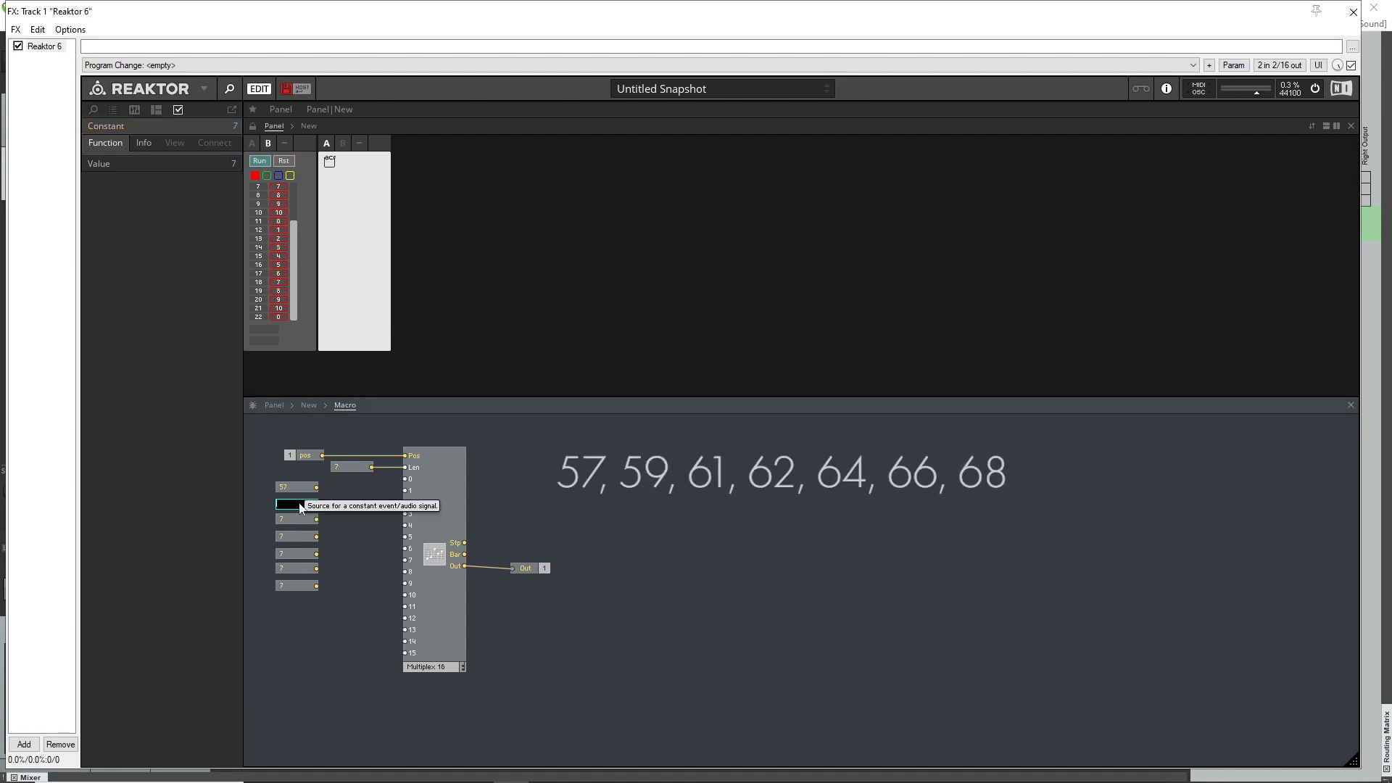
type("59")
key("Return")
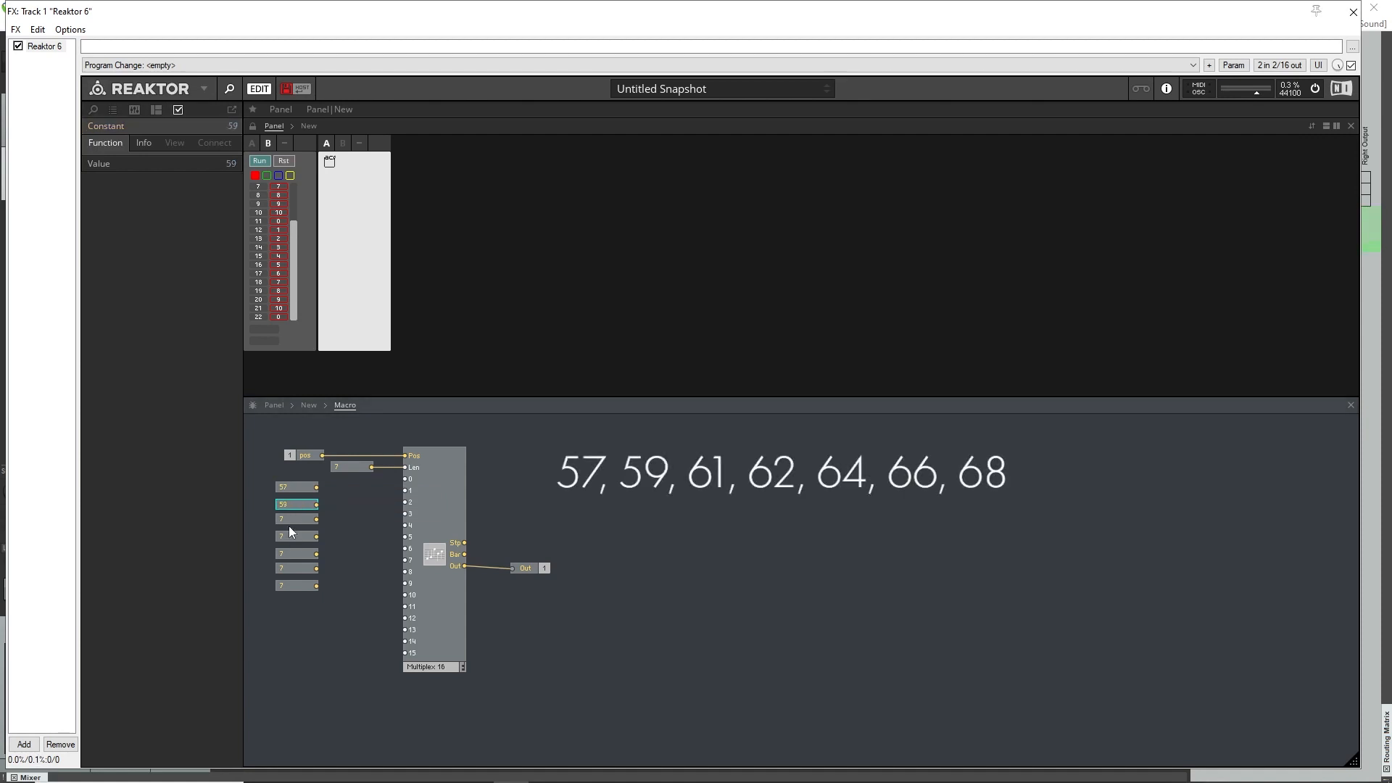
Set the third and fourth constants in the column to 61 and 62.
double_click(292, 519)
type("61")
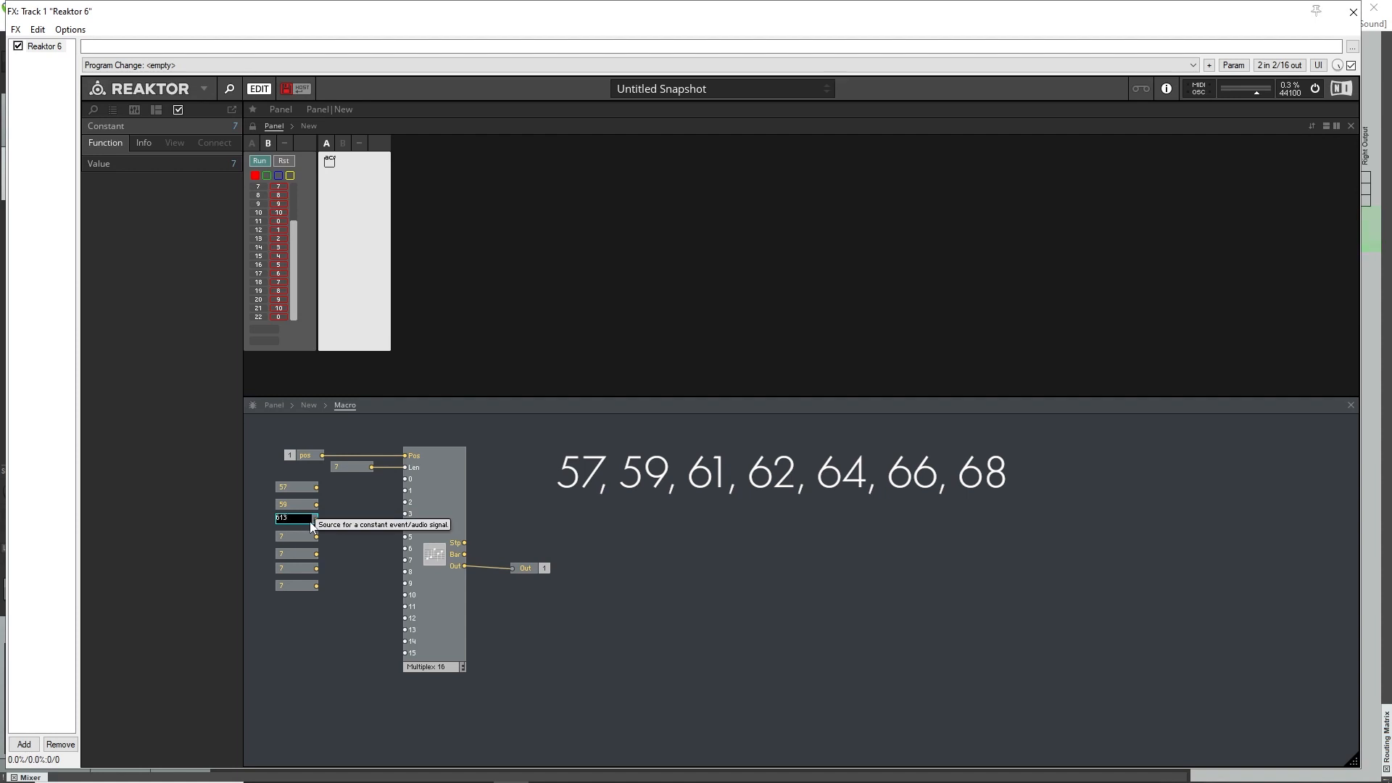
key("Return")
double_click(293, 537)
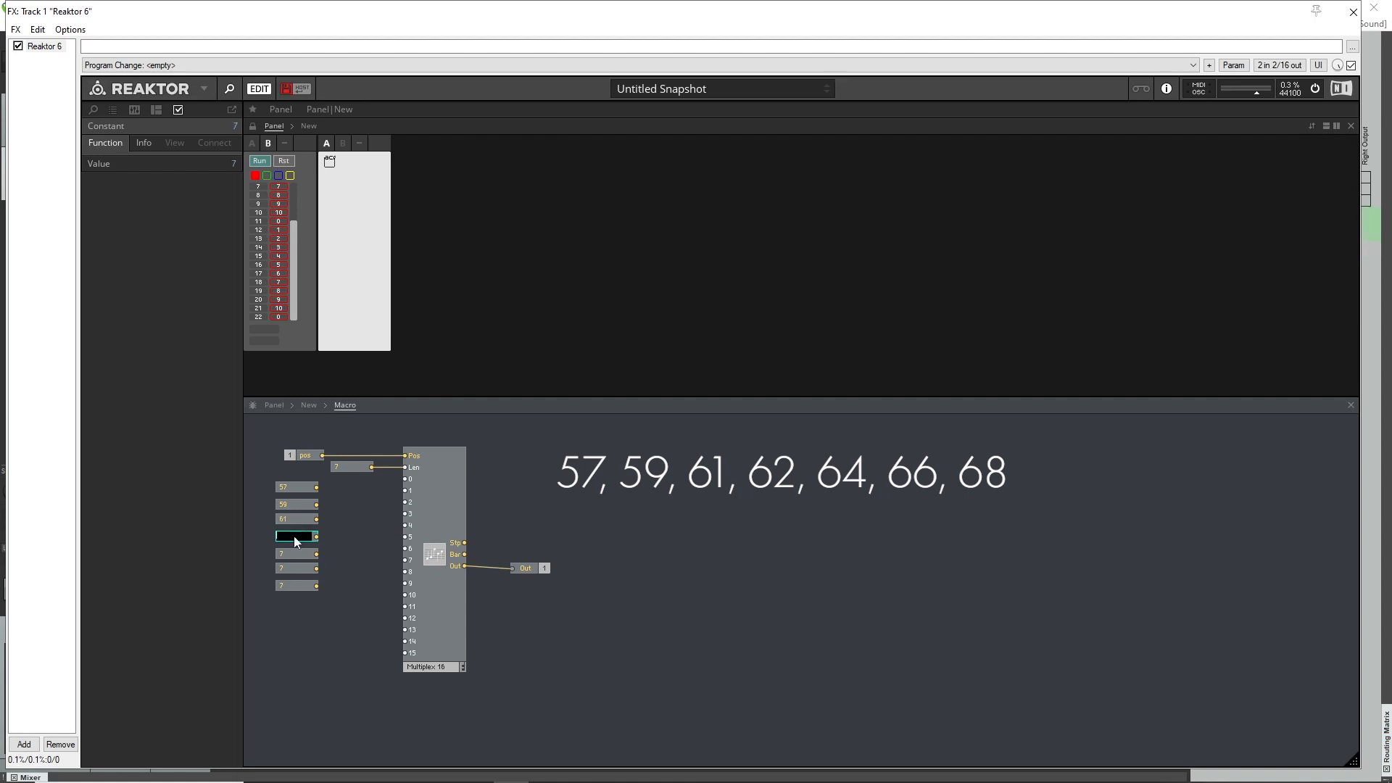
type("62")
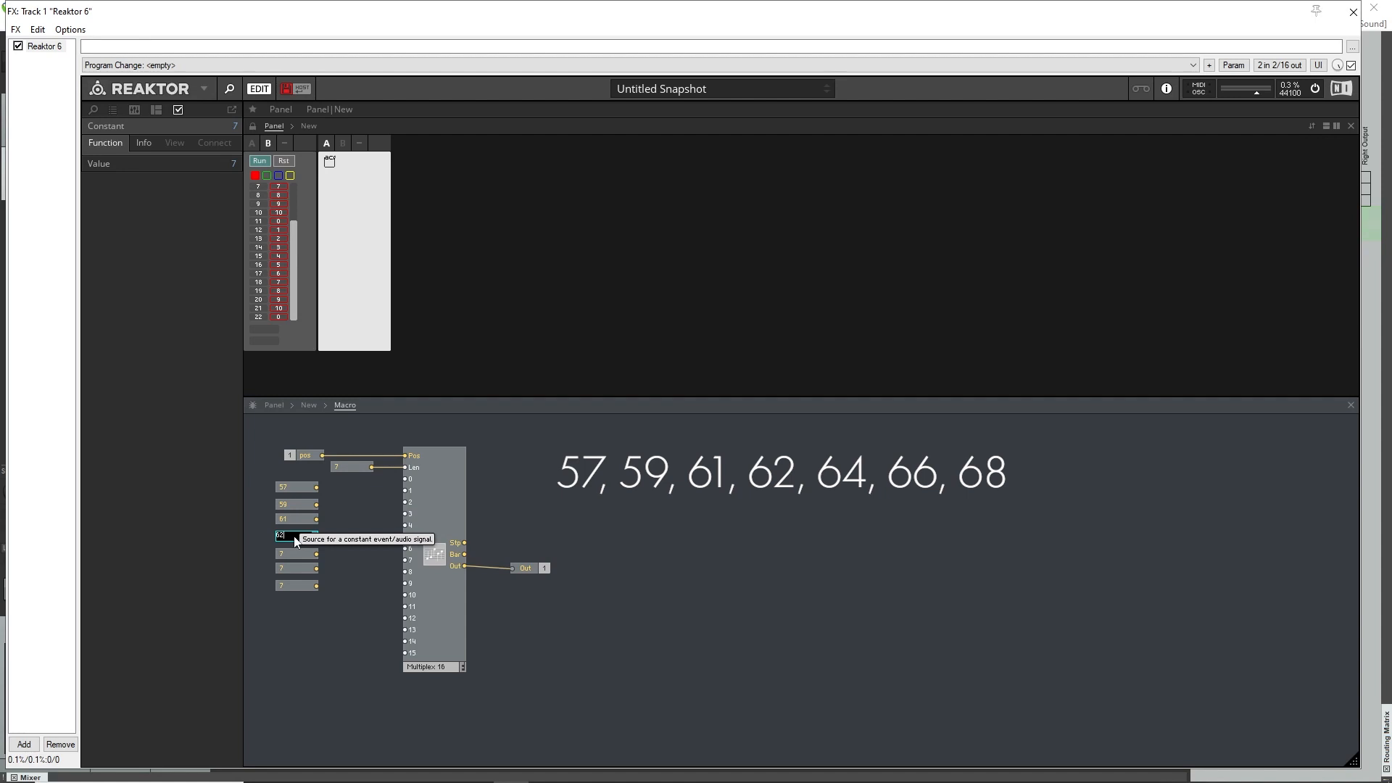
key("Return")
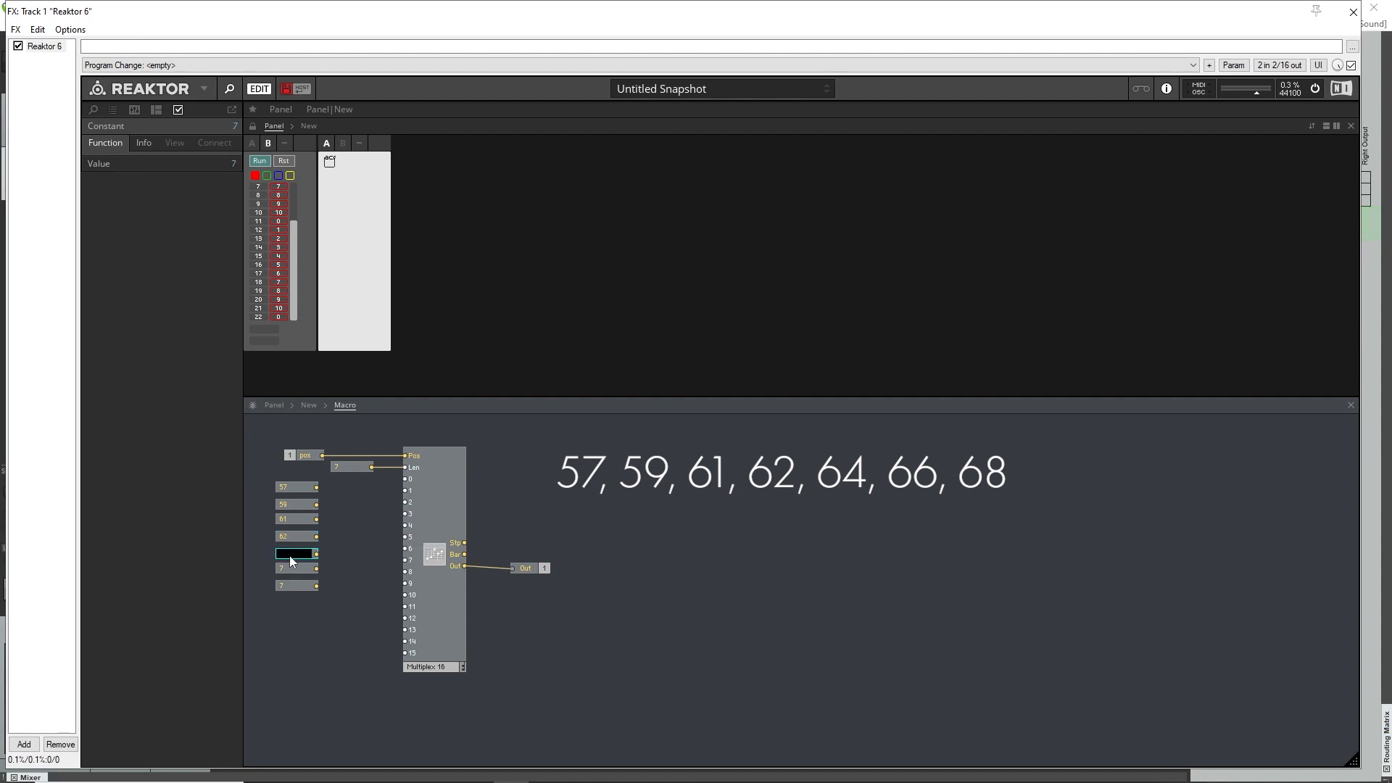
Set the fifth, sixth and seventh constants in the column to 64, 66 and 68.
type("64")
key("Return")
double_click(282, 569)
type("66")
key("Return")
double_click(294, 583)
type("68")
key("Return")
left_click(311, 633)
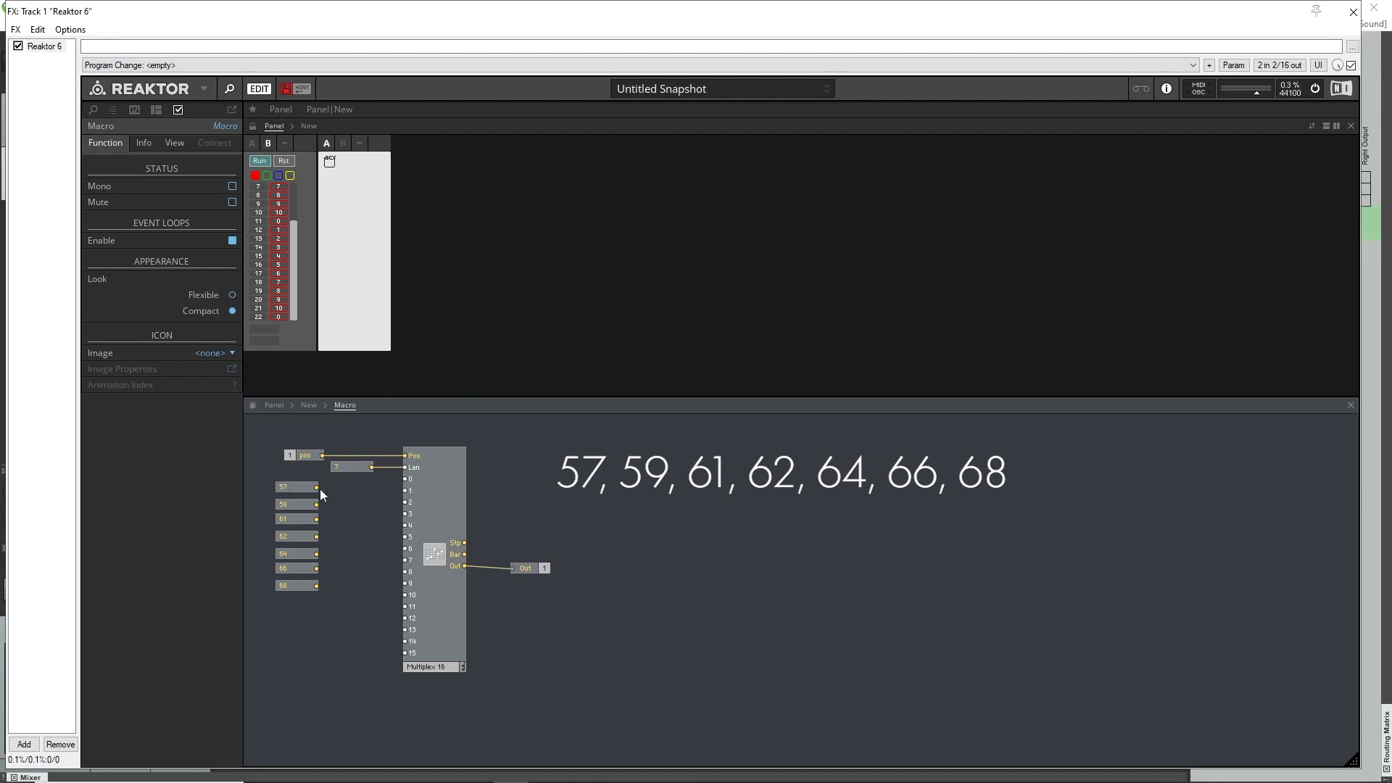
Wire the seven pitch constants in order to the Multiplex 16's inputs 0 to 6, and return to the parent structure.
left_click_drag(315, 488, 338, 511)
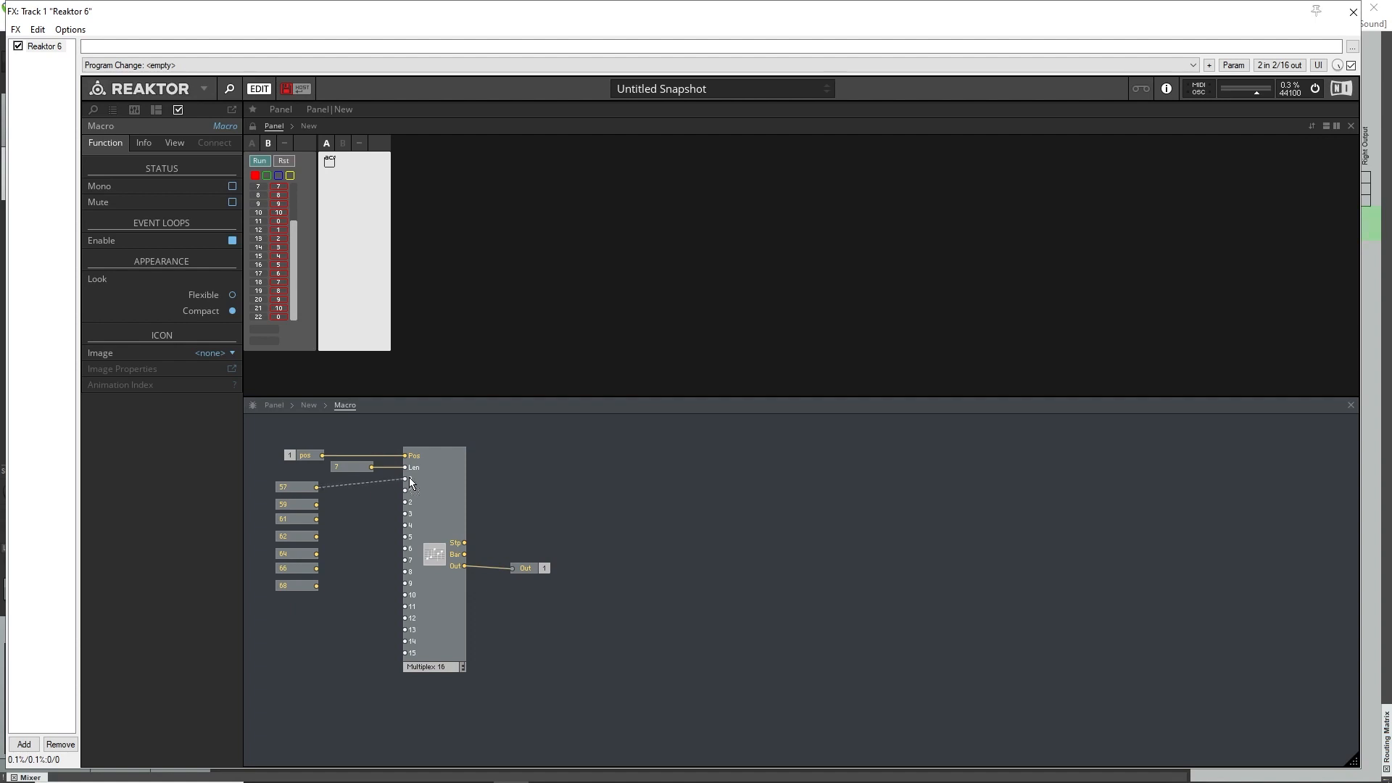
left_click_drag(317, 505, 404, 491)
left_click_drag(332, 518, 406, 515)
left_click_drag(317, 568, 404, 543)
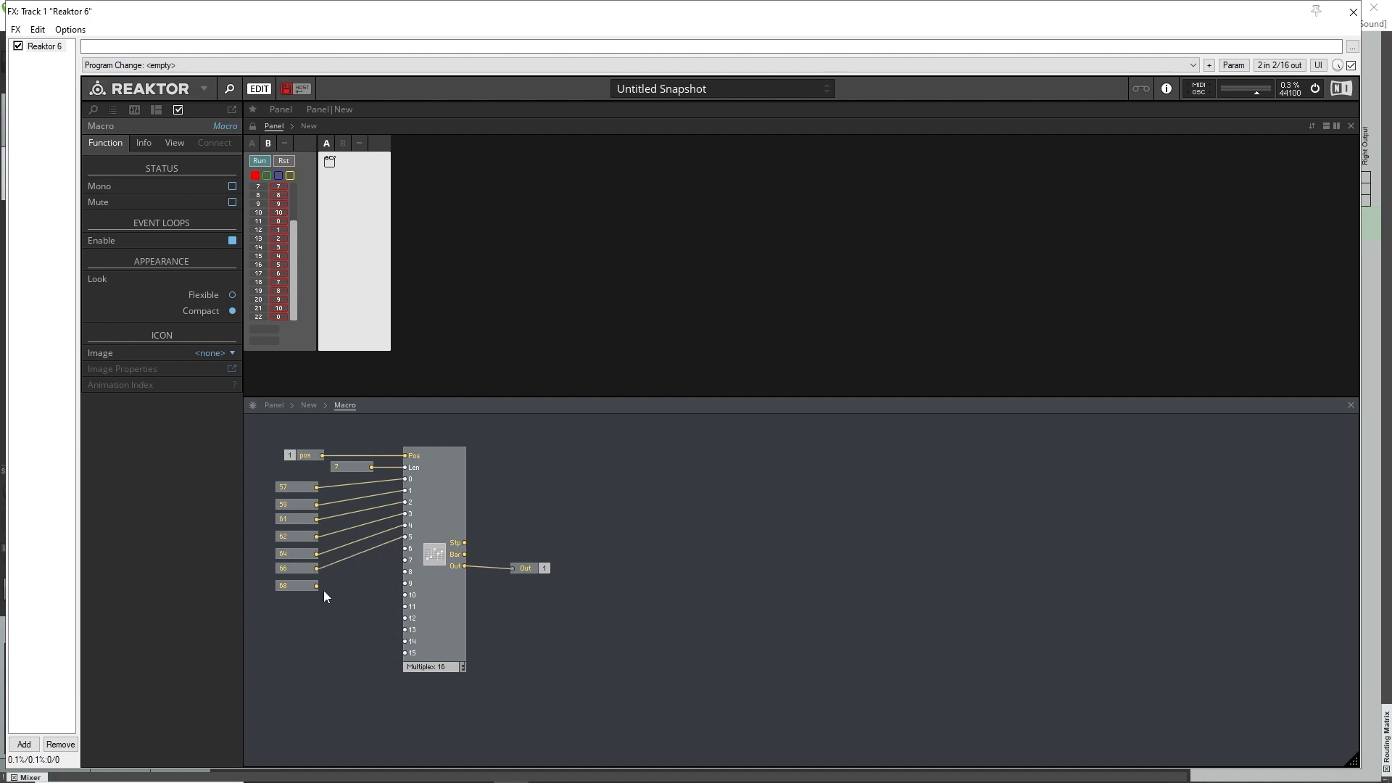
left_click_drag(349, 584, 405, 549)
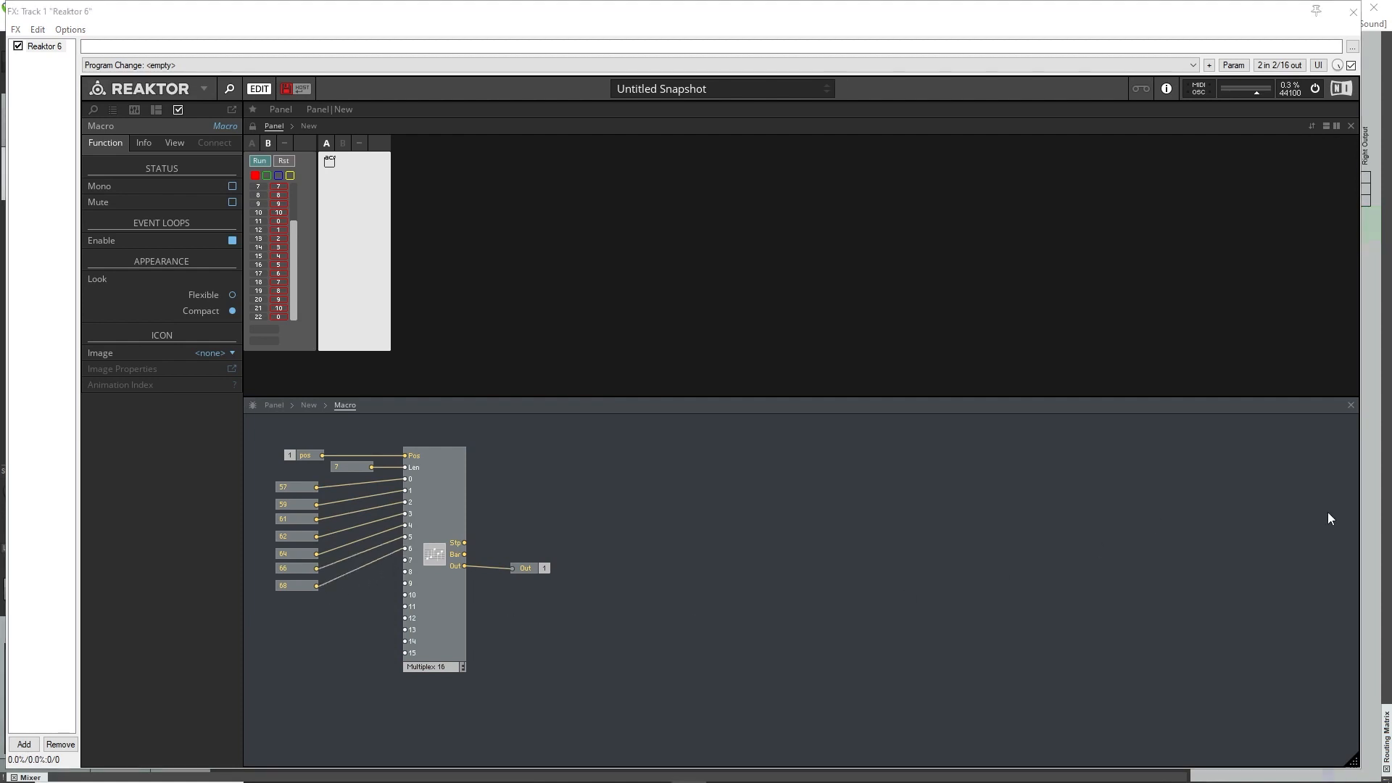
double_click(555, 489)
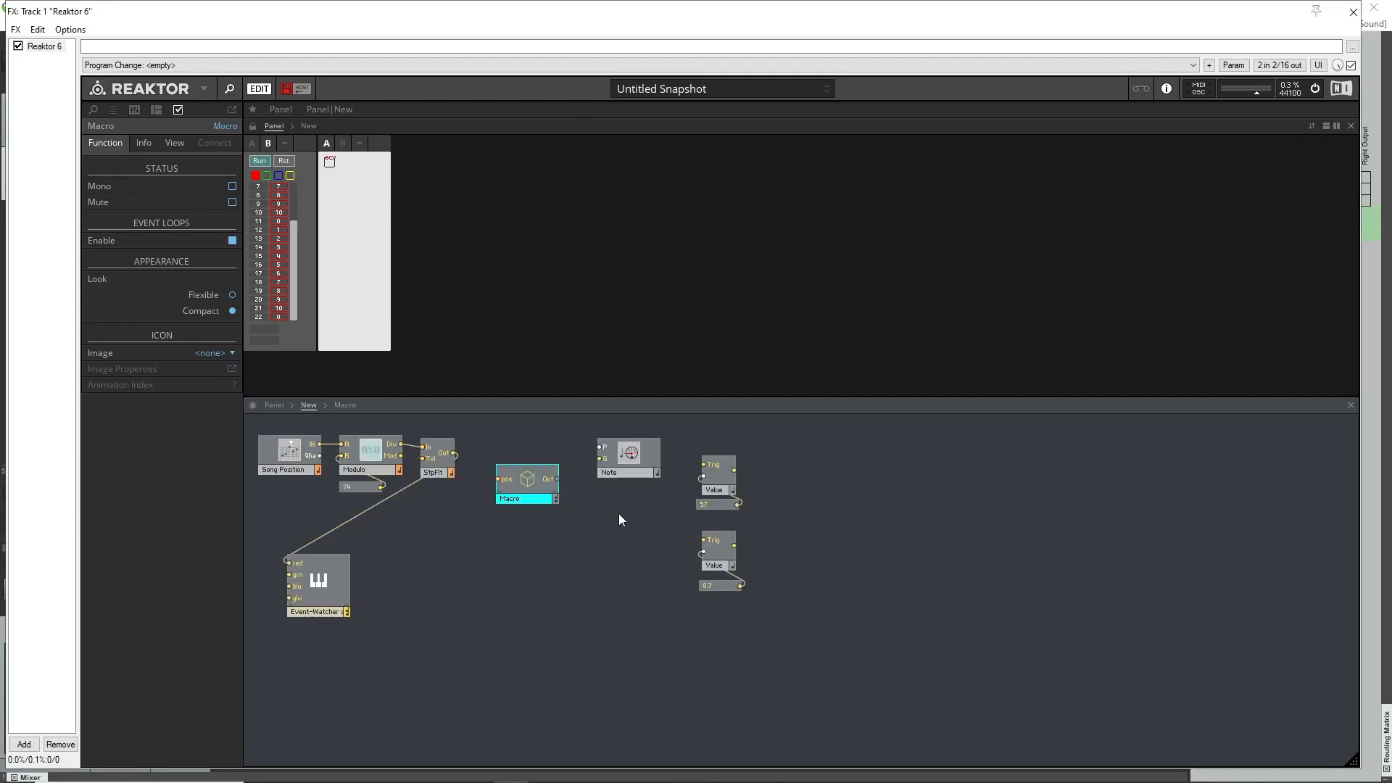
Move the Value module holding 57 to just below the gap between StpFlt and the macro, and set its constant to 0.
left_click_drag(642, 456, 662, 459)
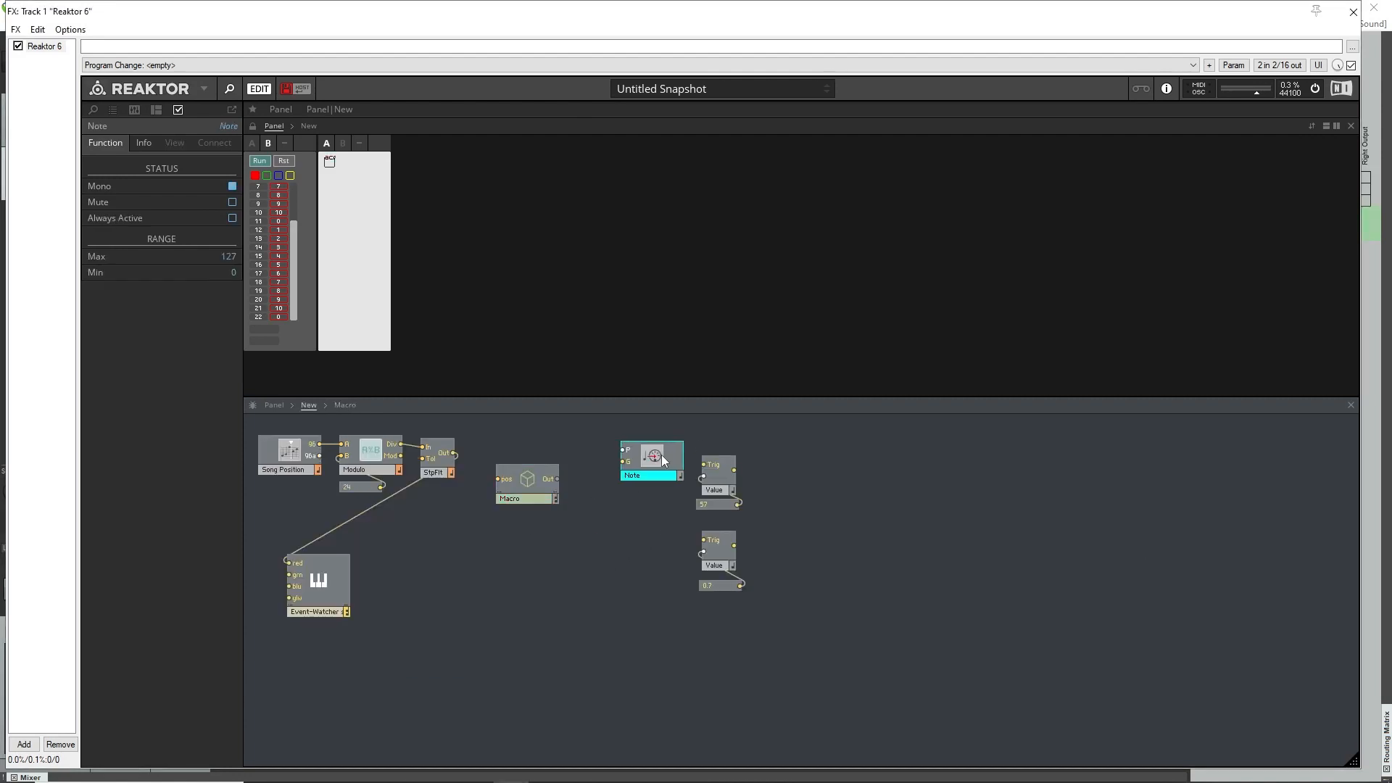
left_click_drag(526, 499, 530, 484)
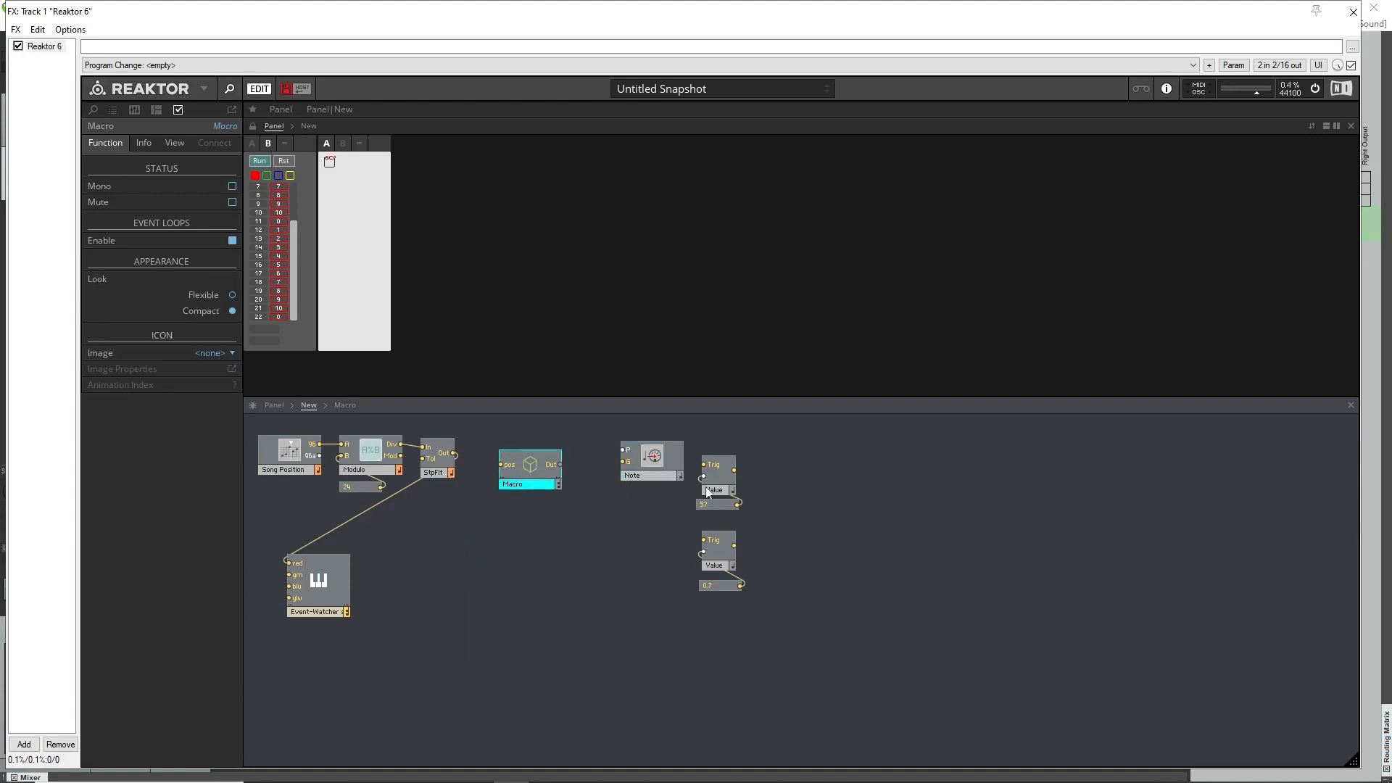
left_click_drag(718, 476, 550, 485)
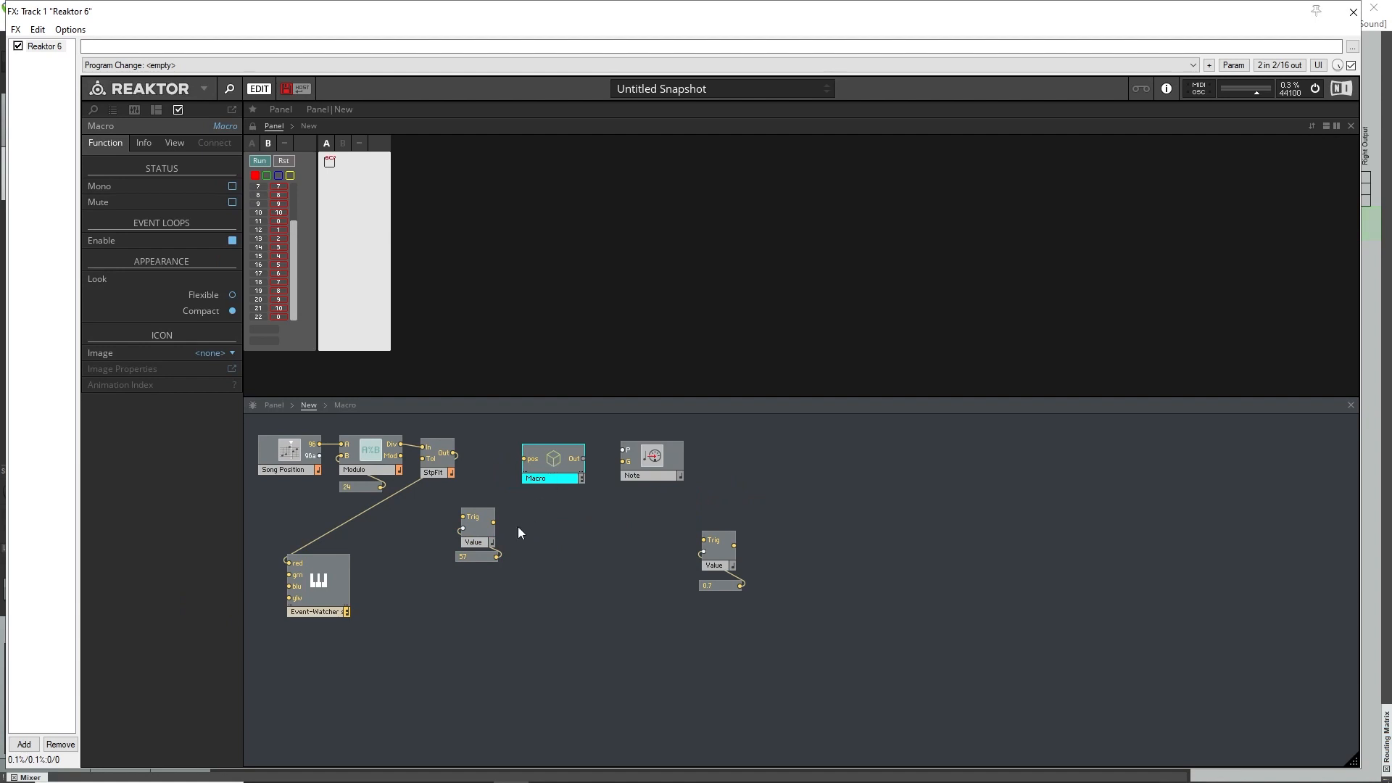
double_click(476, 559)
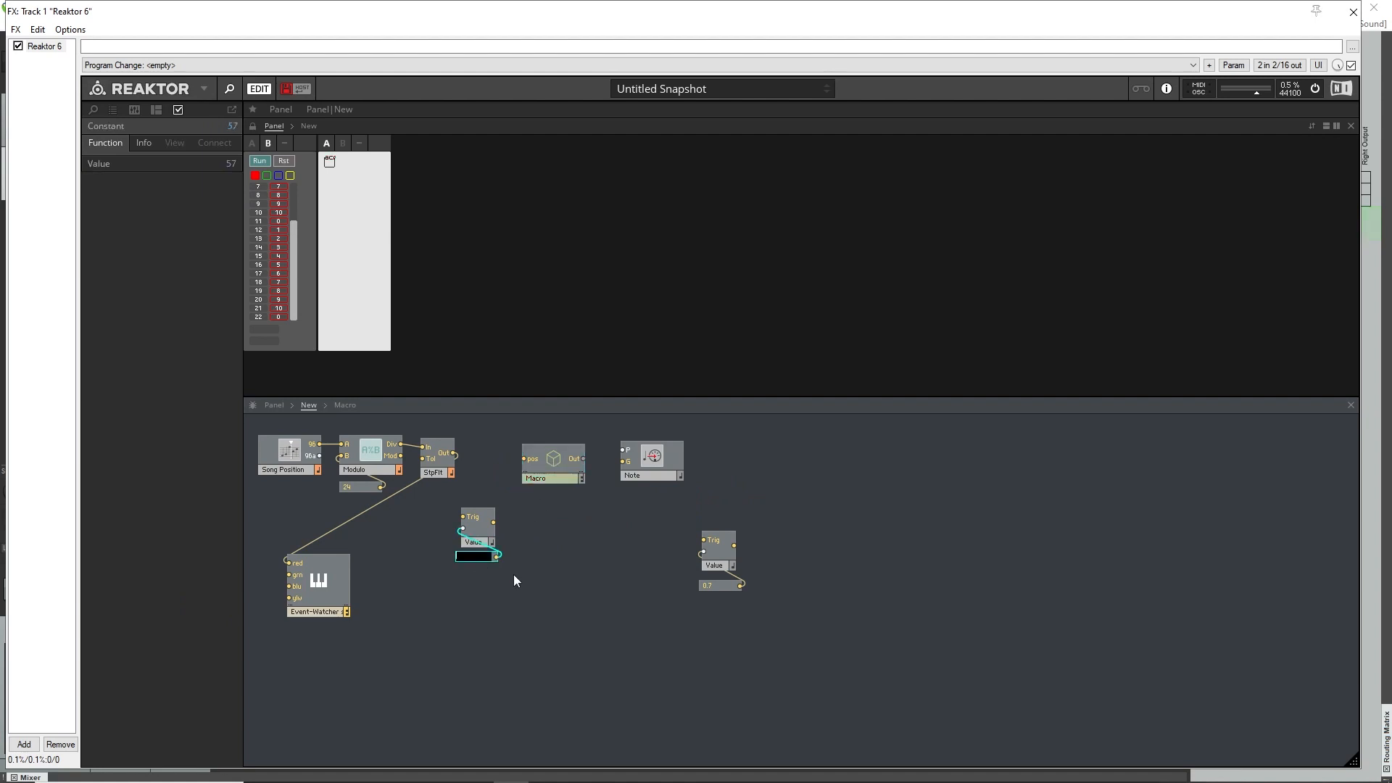
type("0")
key("Return")
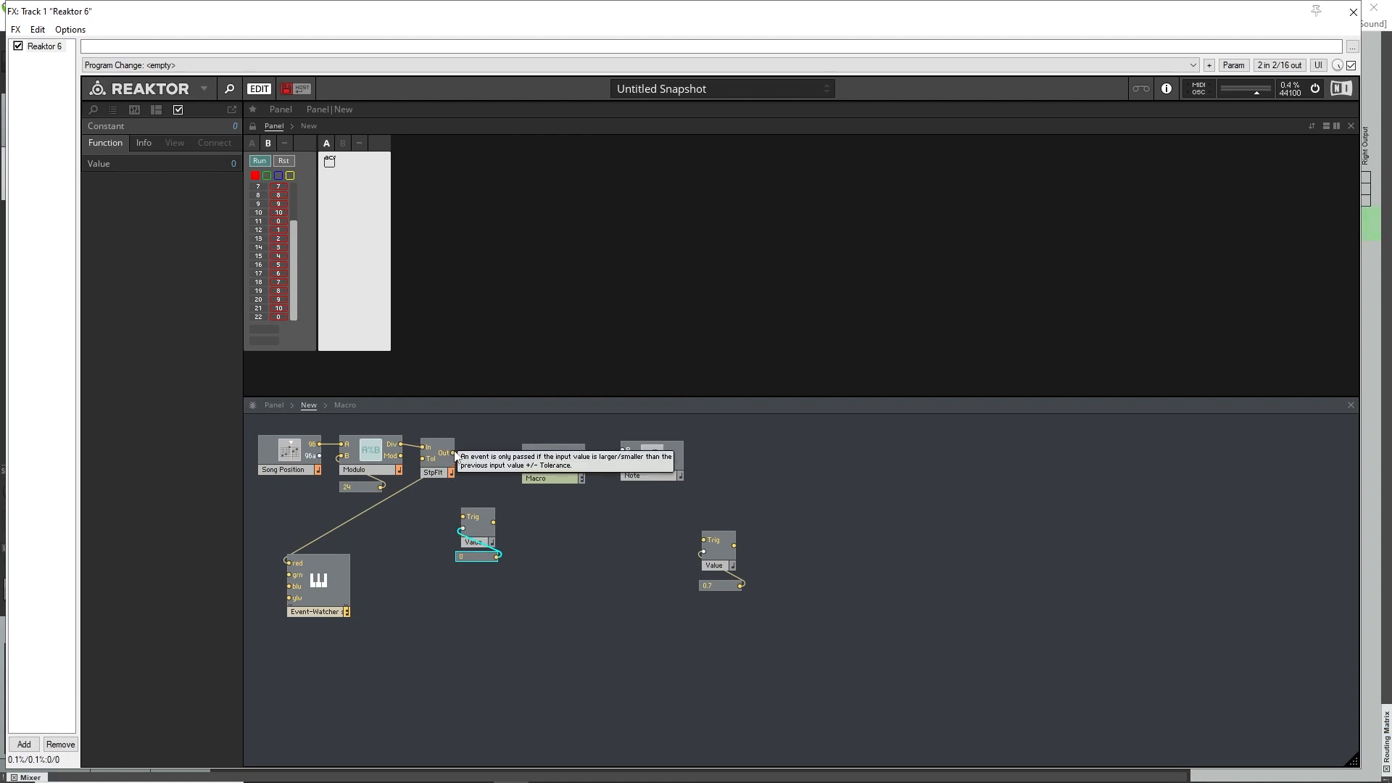
Wire StpFlt's Out to that Value module's Trig and its output to the macro's pos, placing the module in line between them.
mouse_move(468, 461)
left_mouse_down()
mouse_move(433, 472)
mouse_move(451, 458)
left_mouse_up()
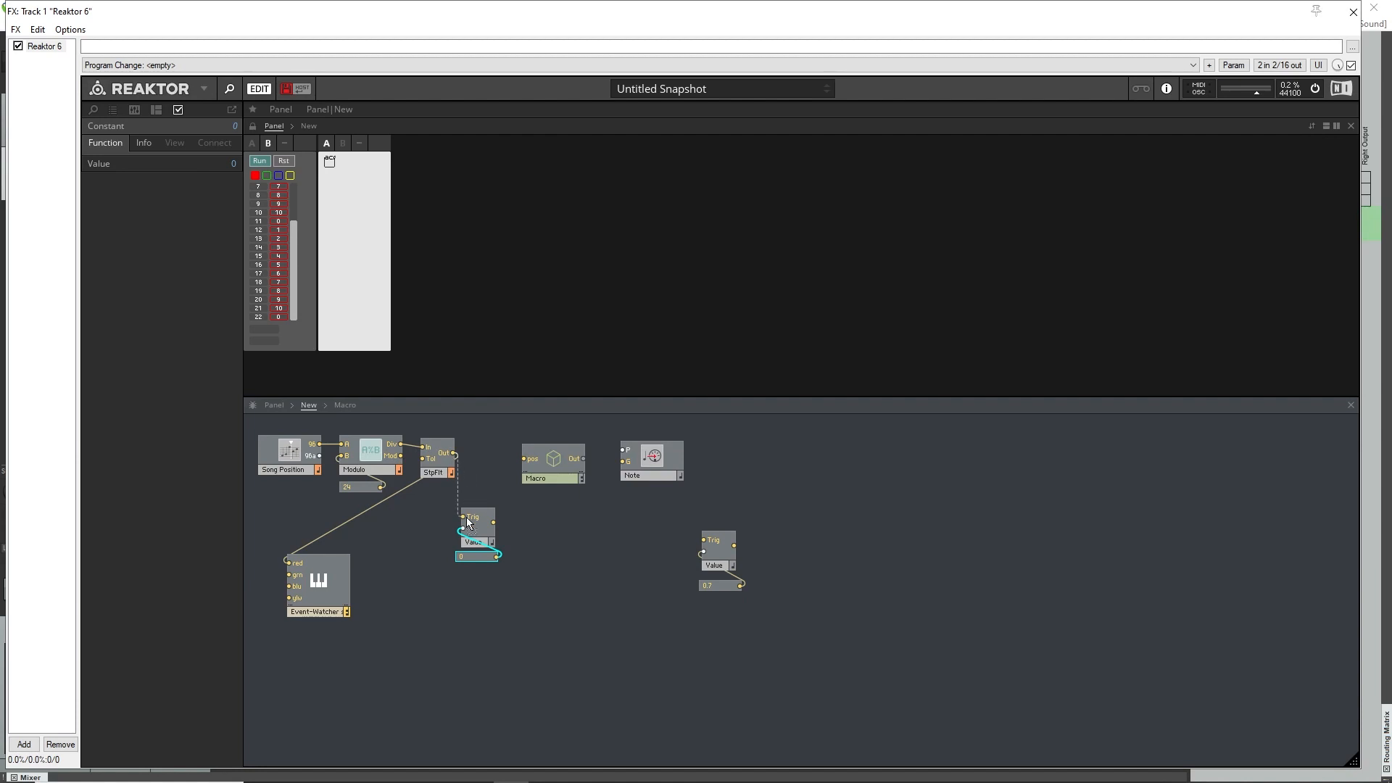
left_click(517, 584)
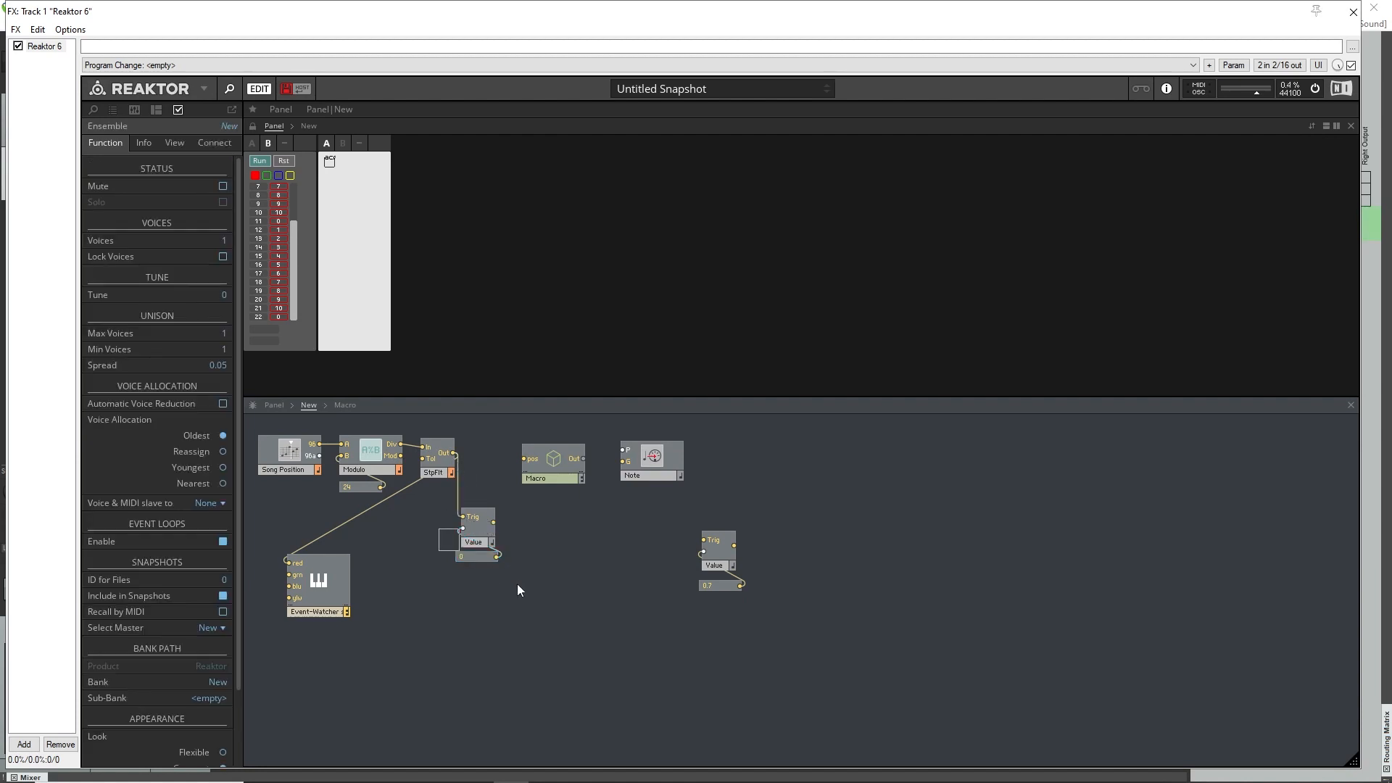
left_click_drag(483, 479, 483, 479)
left_click_drag(483, 527, 524, 458)
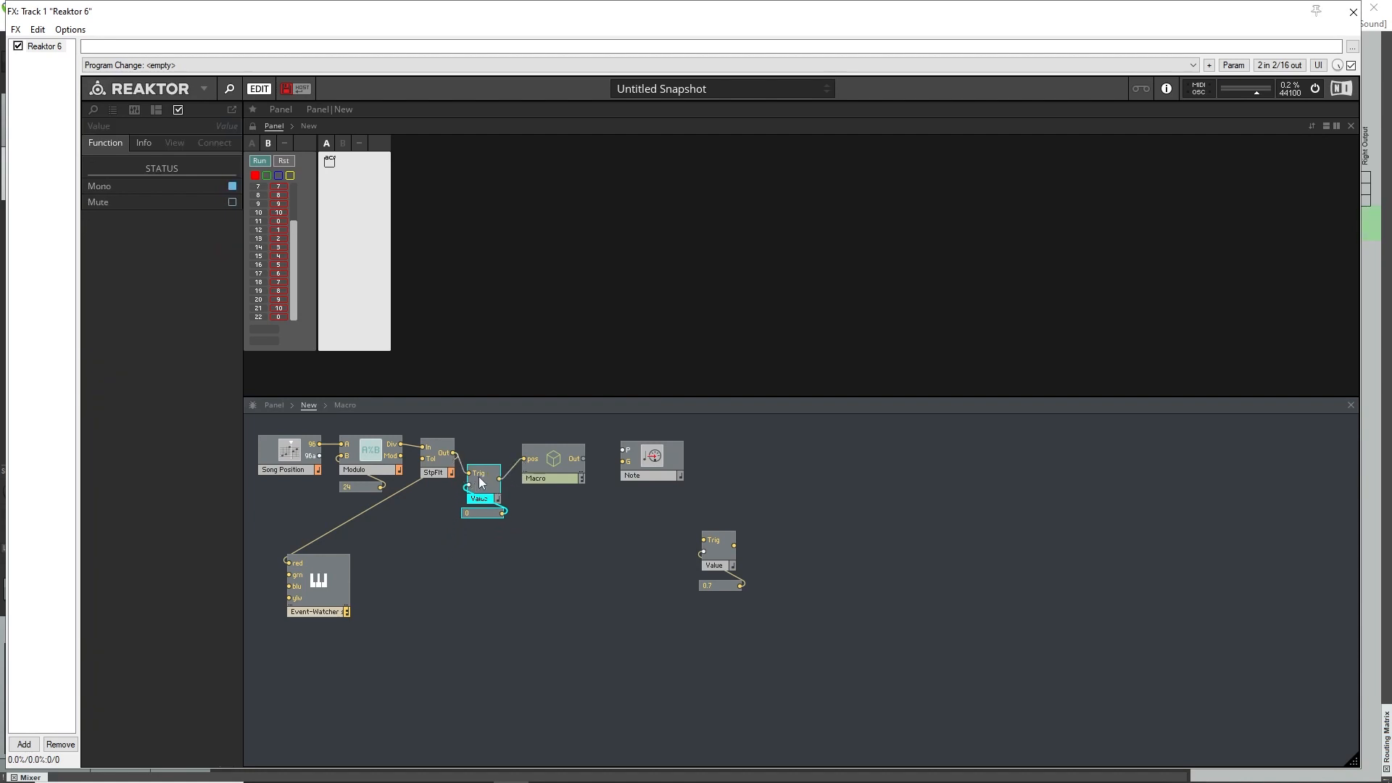
left_click(471, 513)
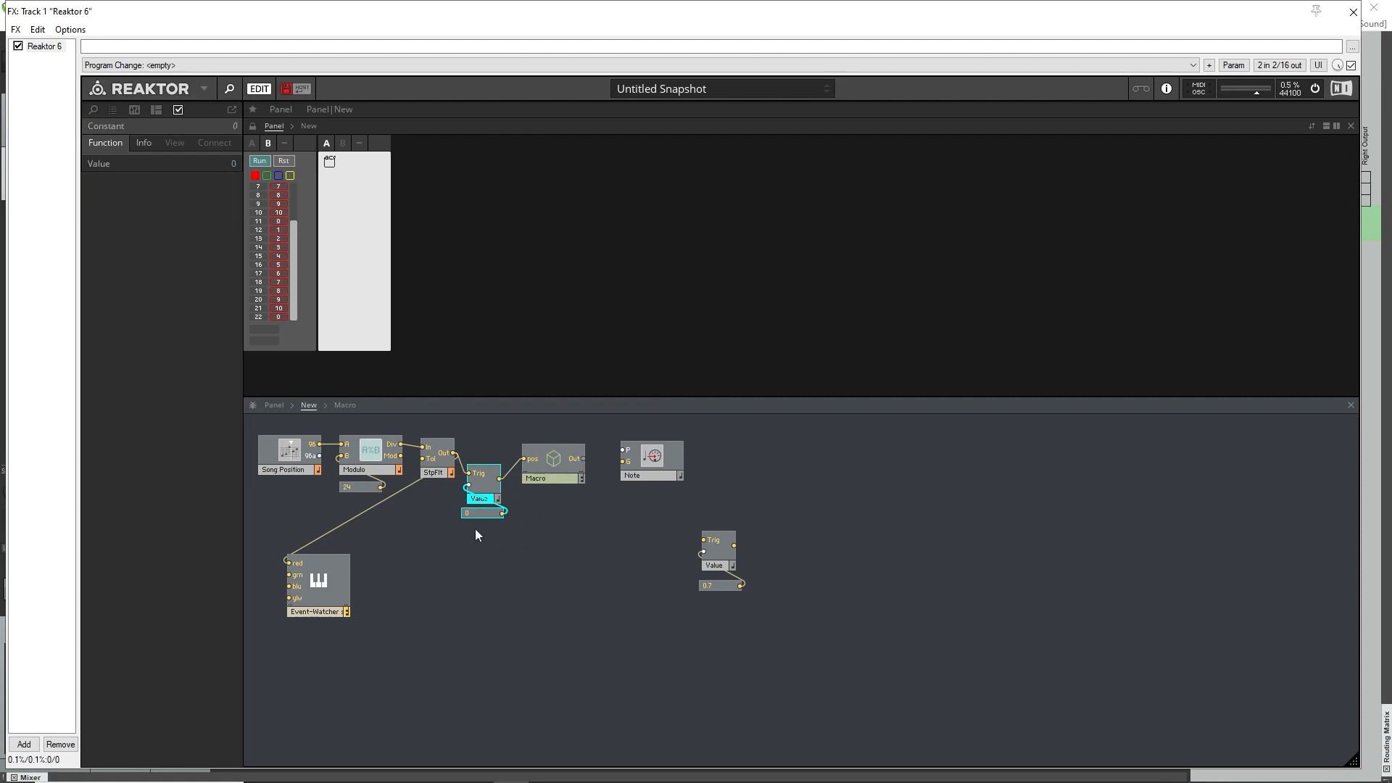
left_click_drag(481, 485, 485, 463)
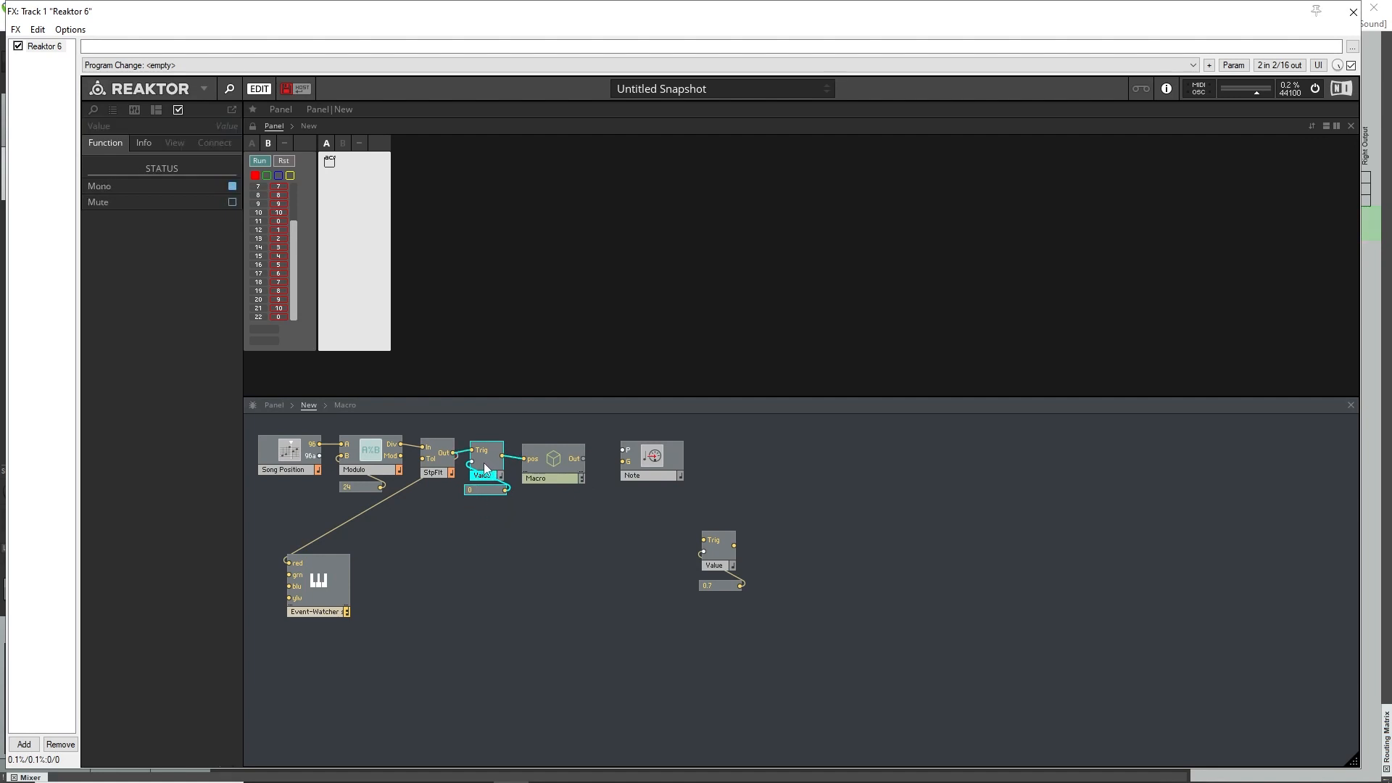
Move the Note module further from the macro, wire the macro's Out to Note's P input, and make the macro Mono.
double_click(537, 463)
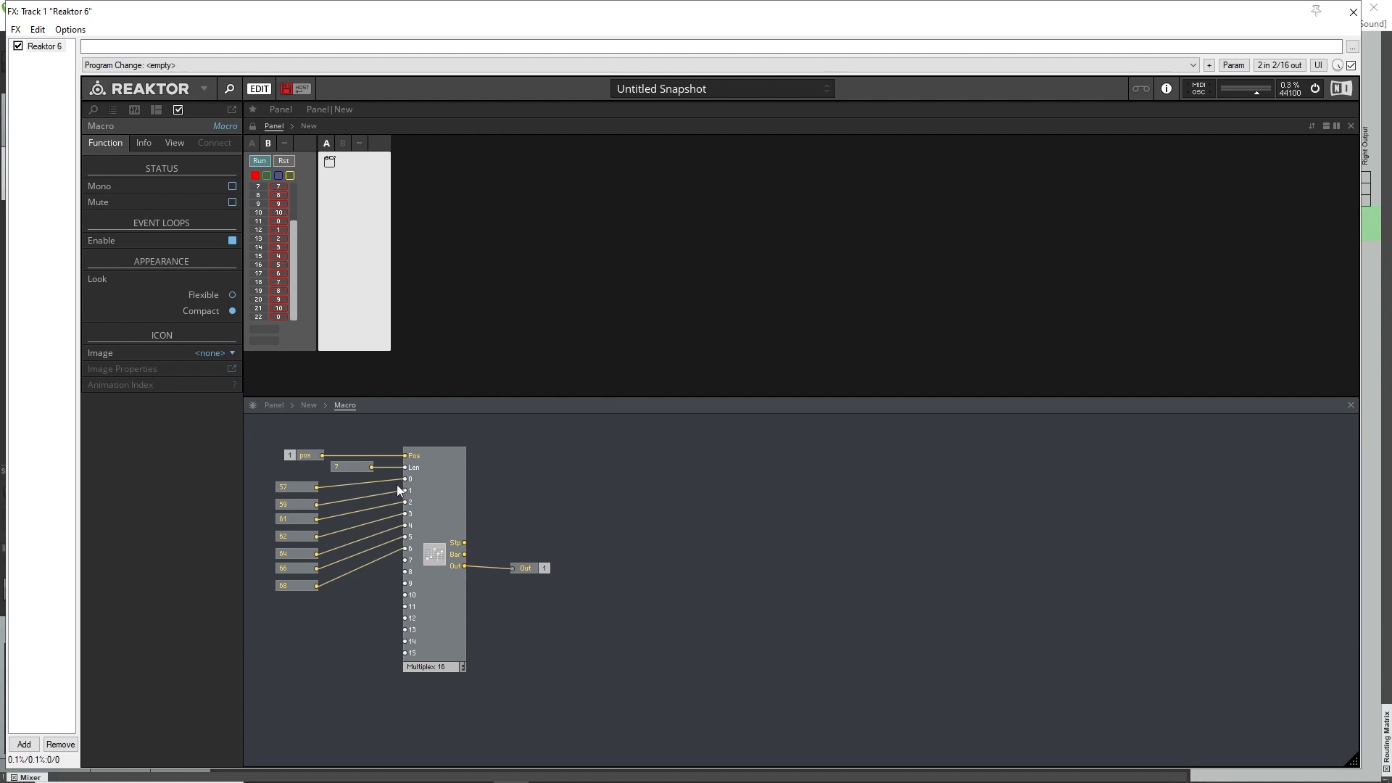
double_click(576, 492)
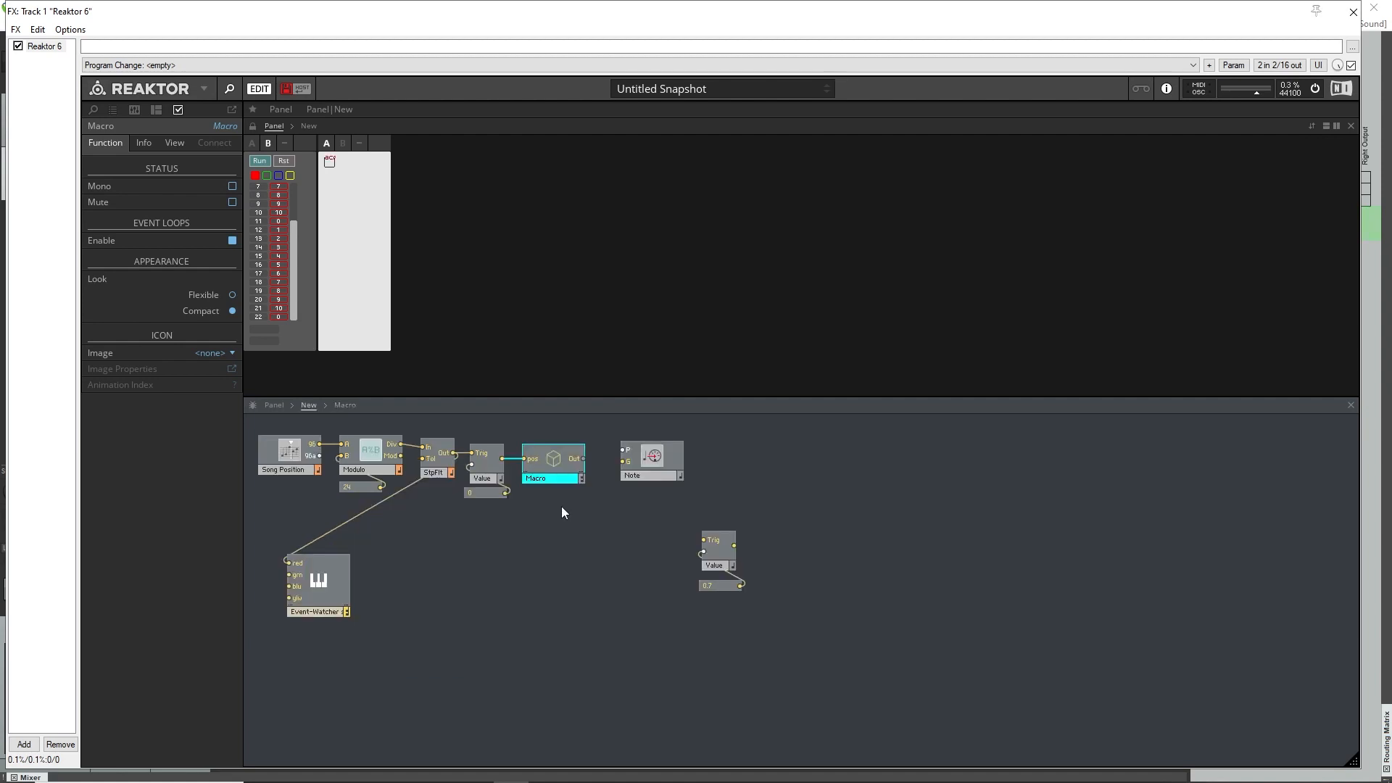
left_click(659, 462)
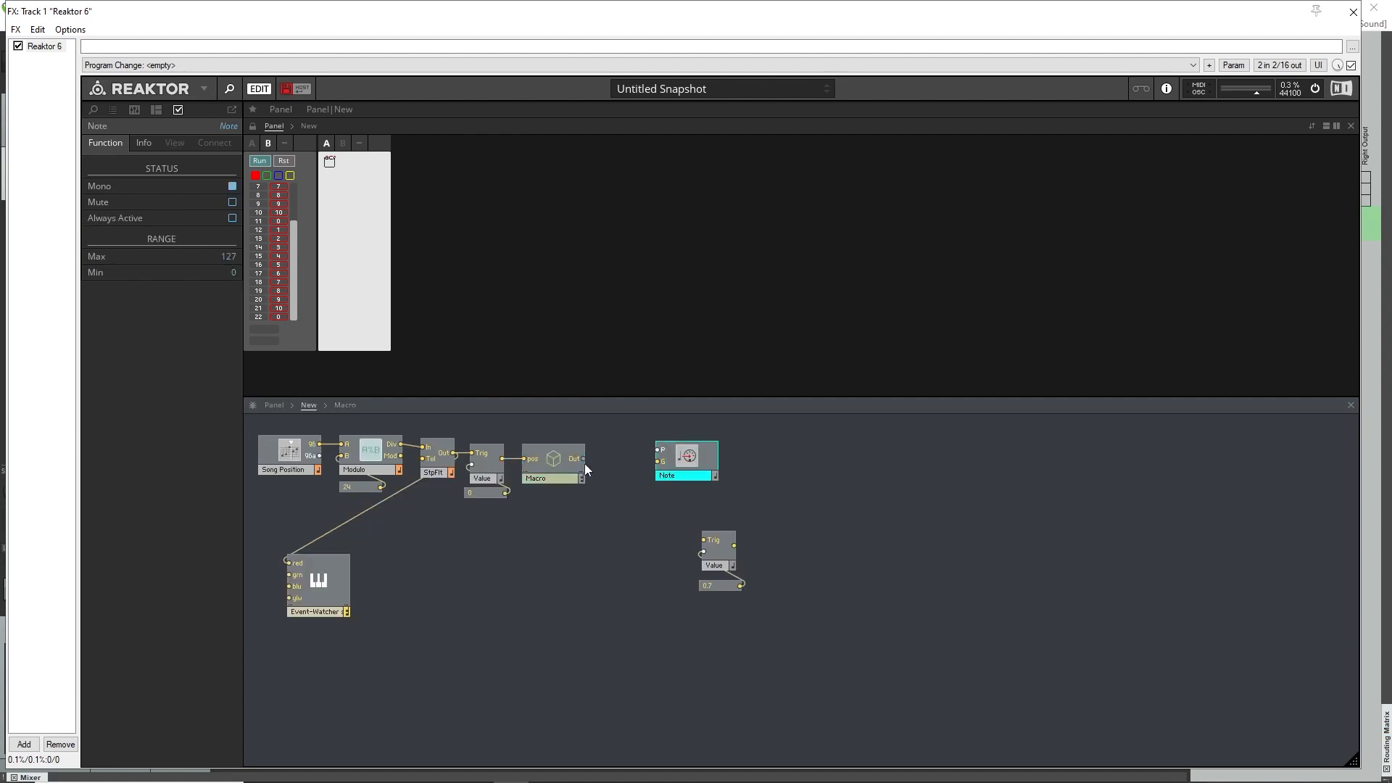
left_click_drag(586, 459, 693, 472)
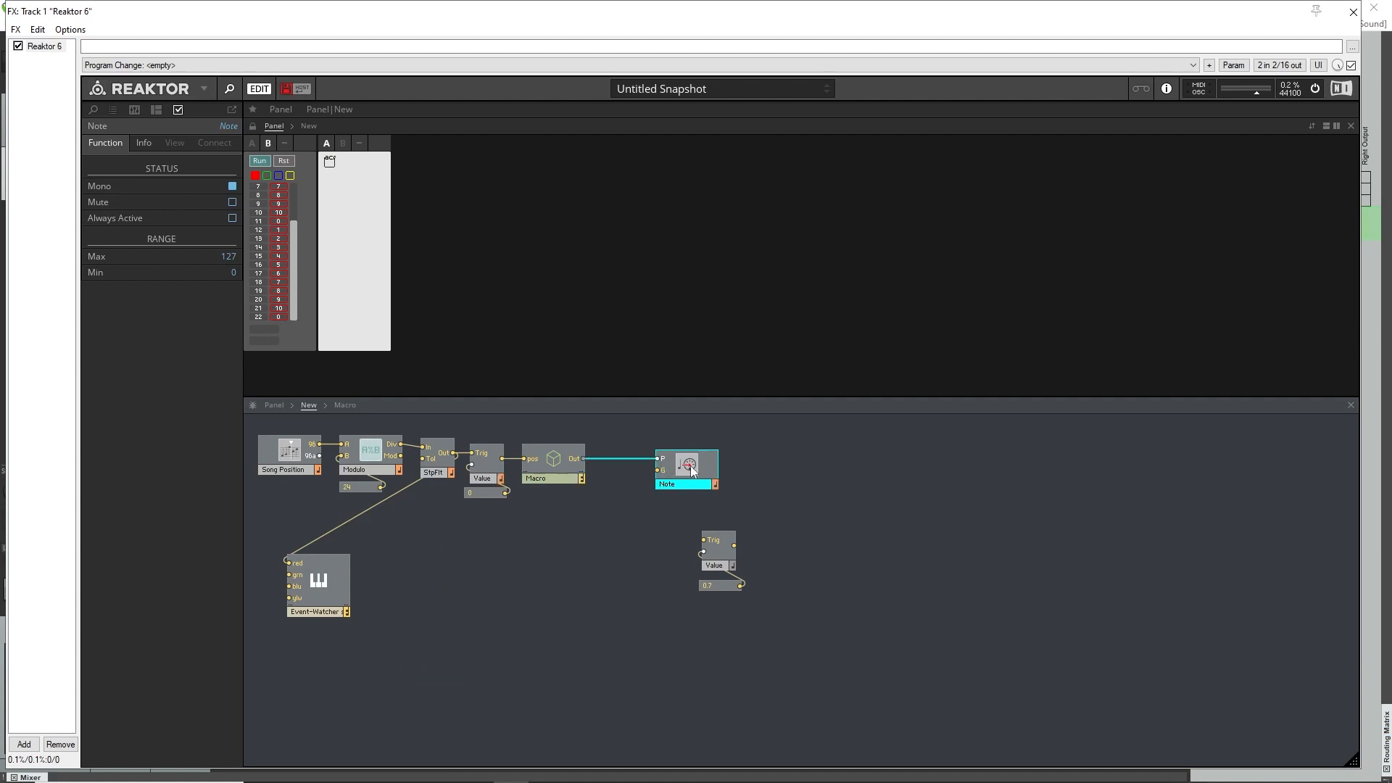
right_click(581, 476)
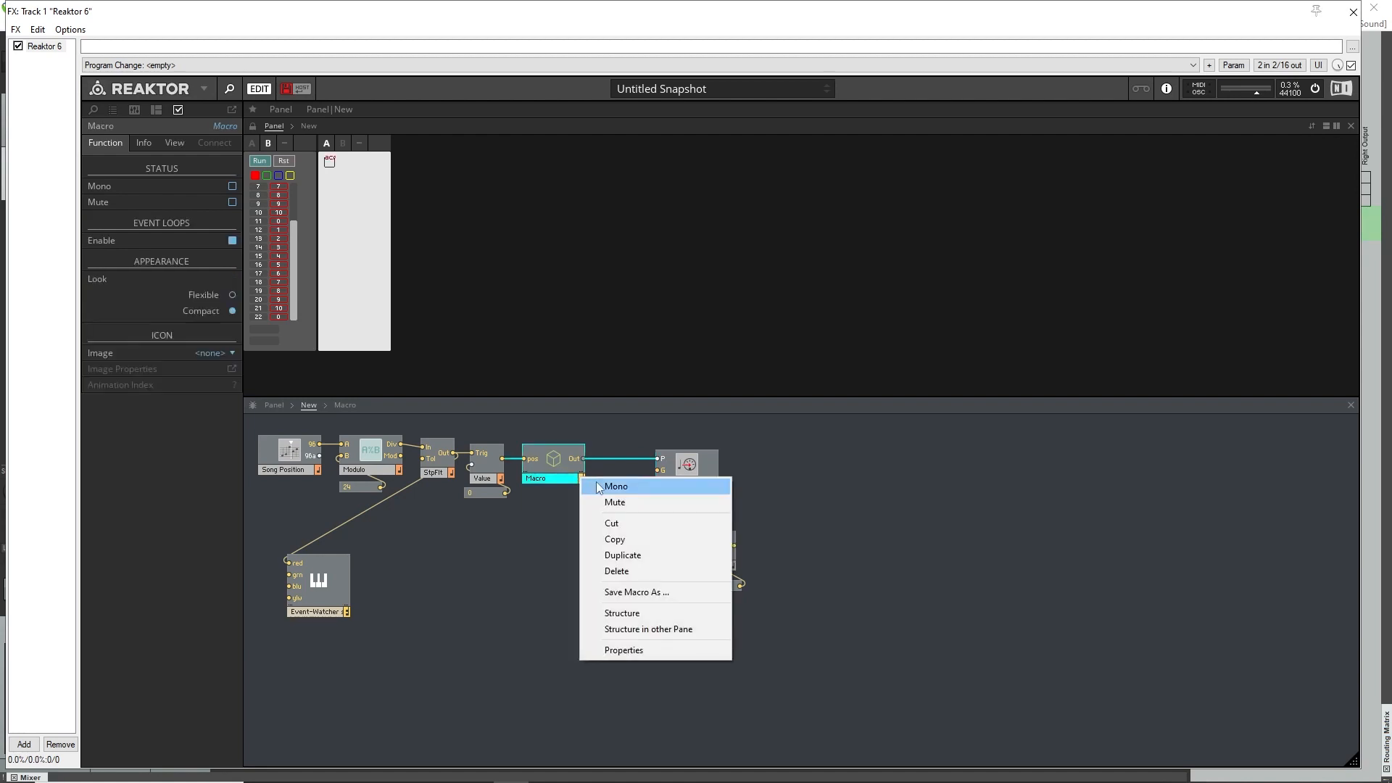
left_click(598, 487)
left_click(584, 518)
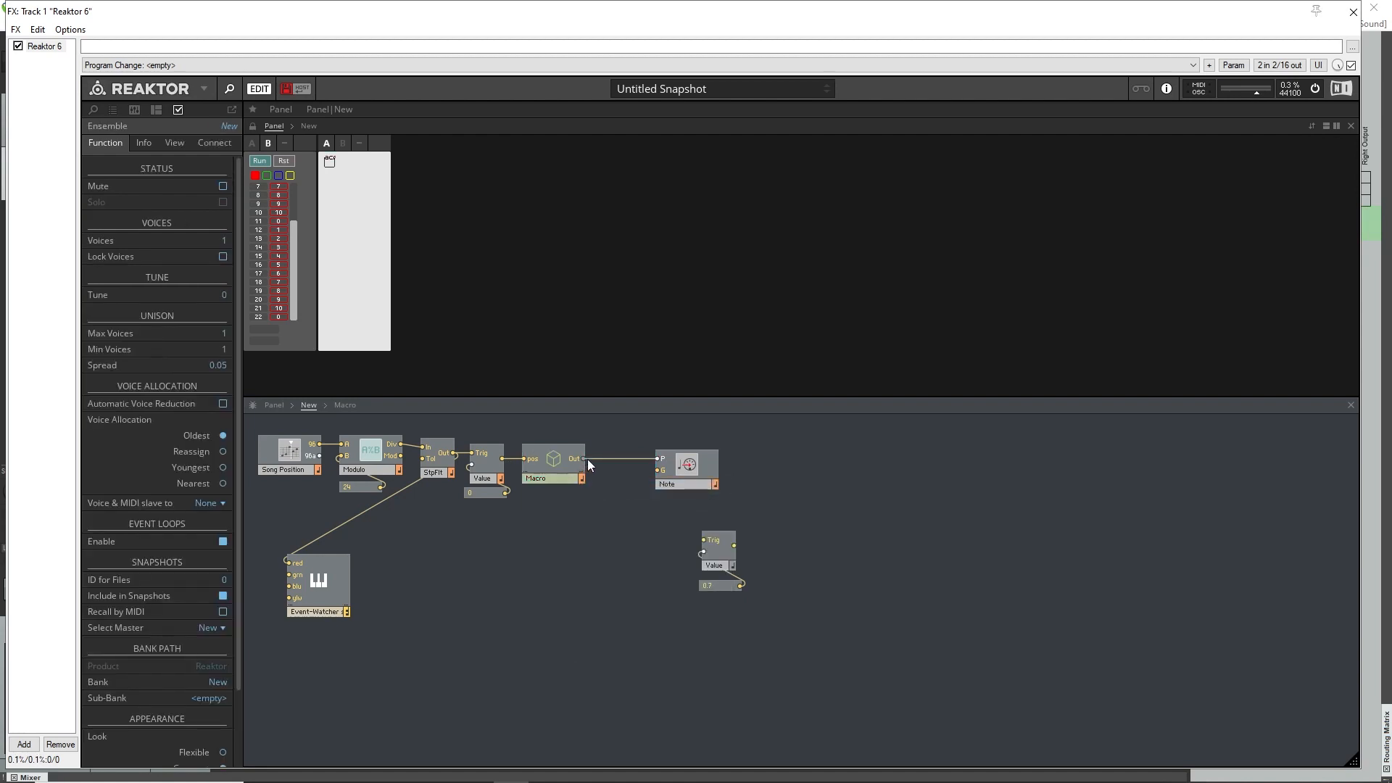
Place the 0.7 Value module between the macro and Note, wiring the macro's Out to its Trig and its output to Note's G.
left_click(588, 459)
left_click_drag(581, 459, 657, 470)
left_click(720, 550)
left_click(698, 533)
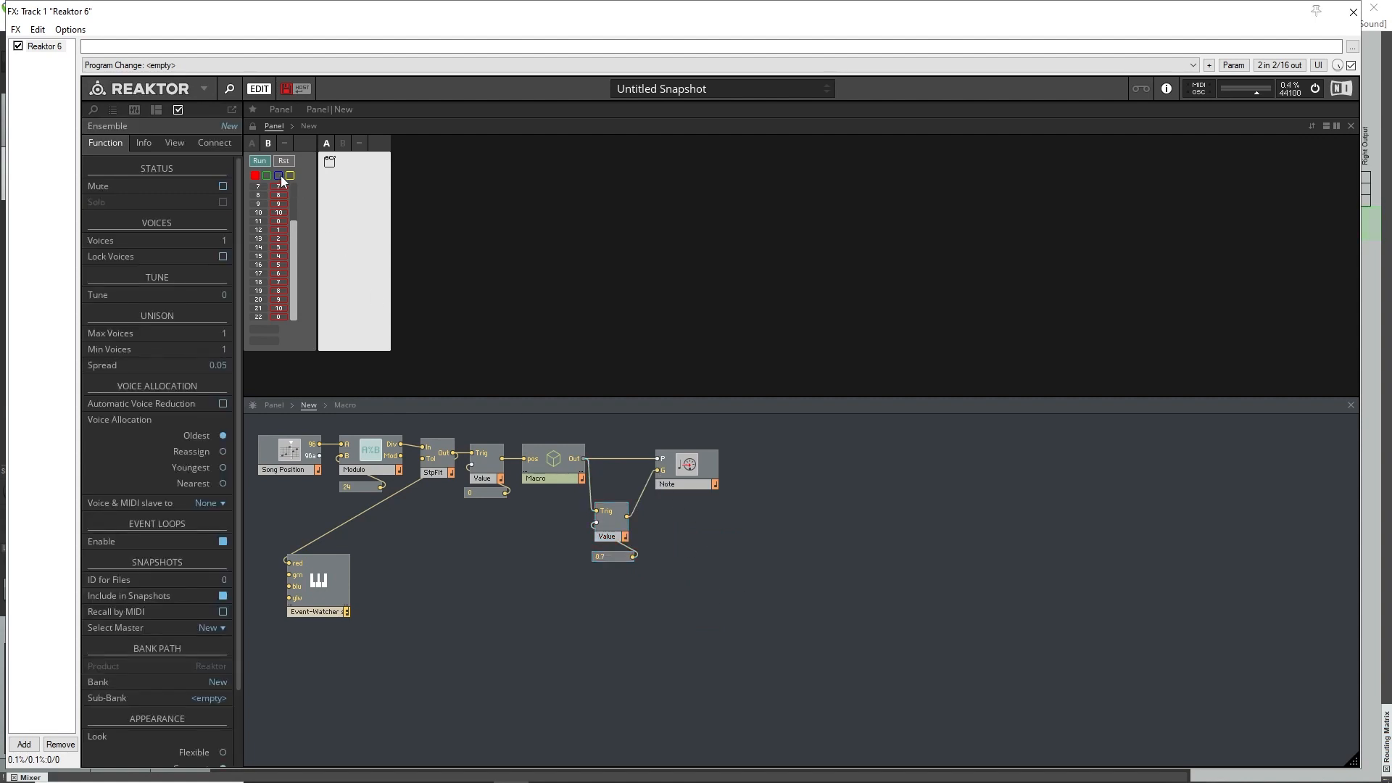
Disconnect the Event-Watcher from StpFlt, move it below Note, and feed its red input from the macro's Out and grn from the 0.7 Value module.
left_click_drag(339, 589, 576, 639)
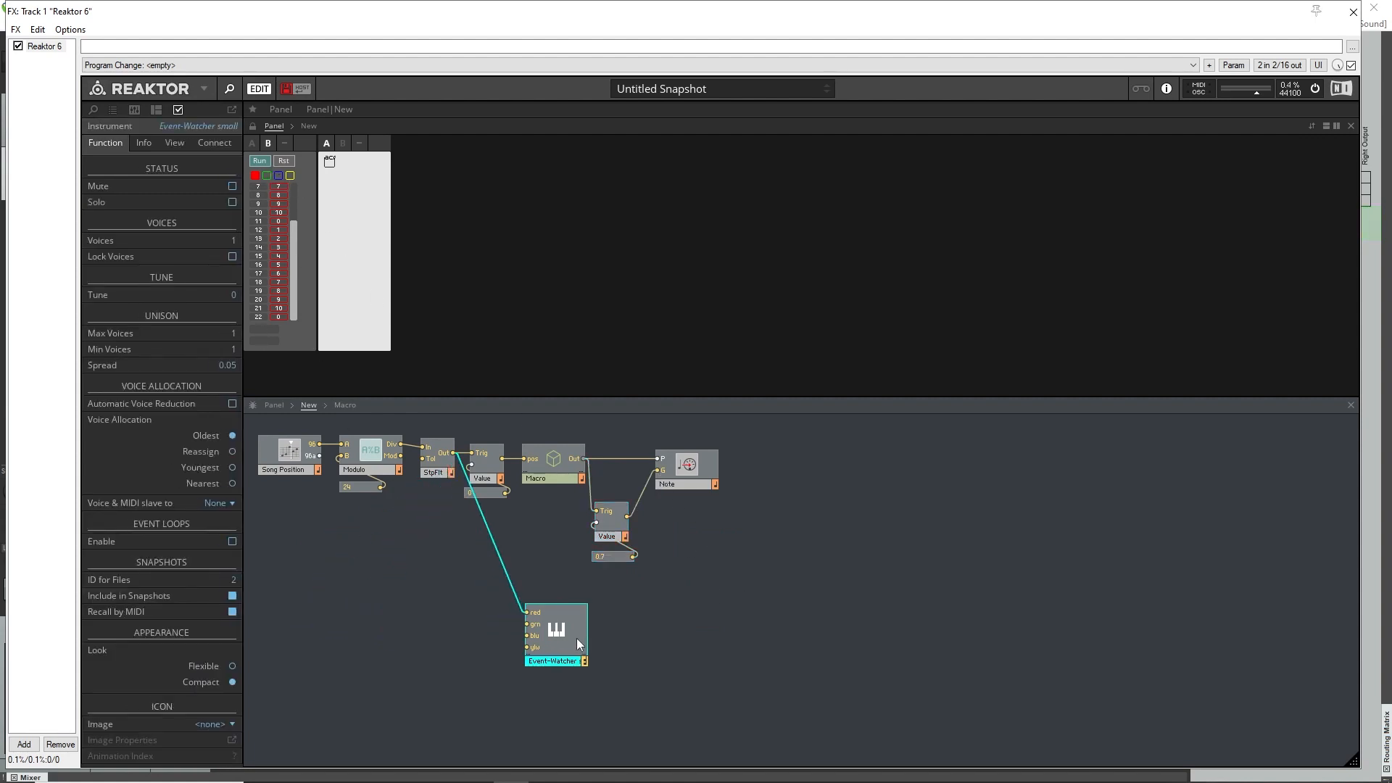
left_click(487, 596)
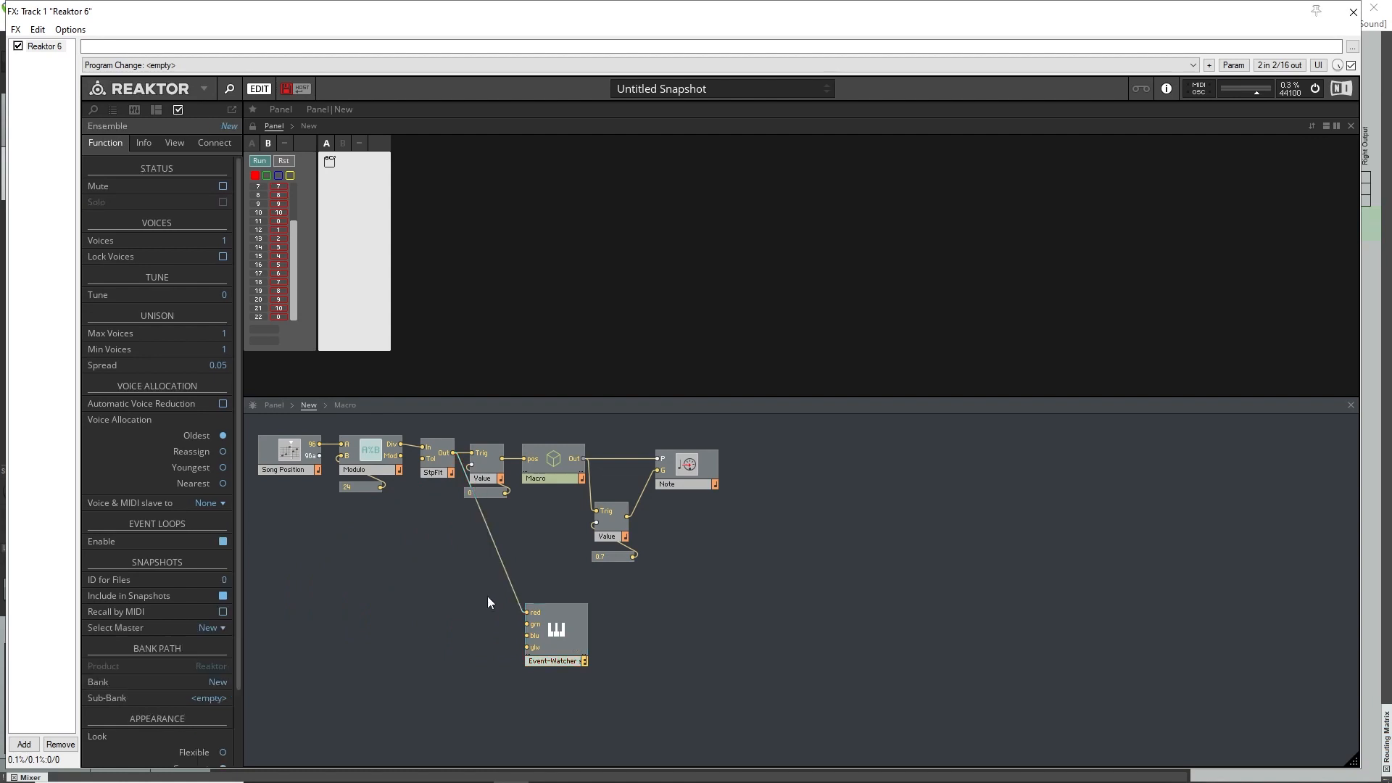
left_click(505, 562)
key("Delete")
left_click_drag(570, 632, 773, 557)
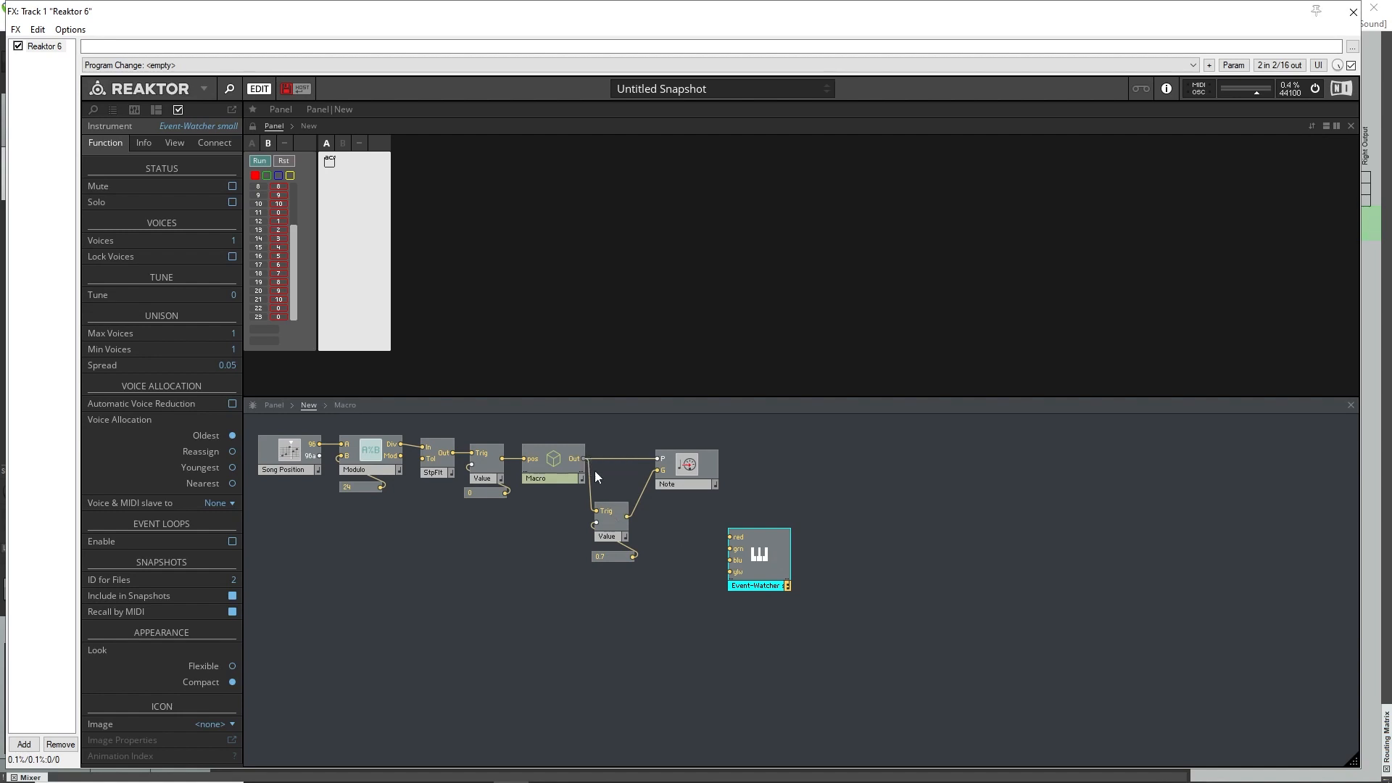
left_click_drag(585, 459, 730, 537)
left_click_drag(628, 516, 729, 549)
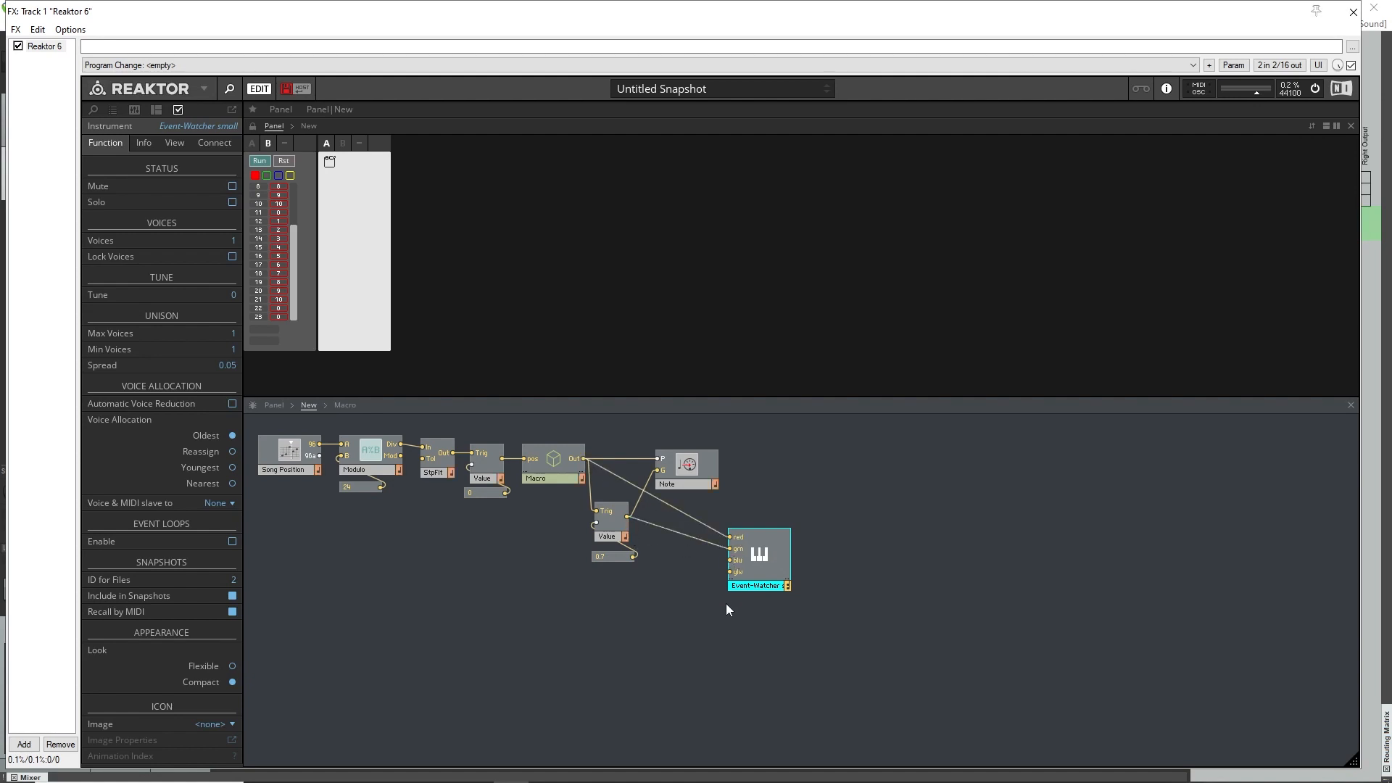
Clear the Event-Watcher's list and enable watching of its green input alongside red.
left_click(274, 178)
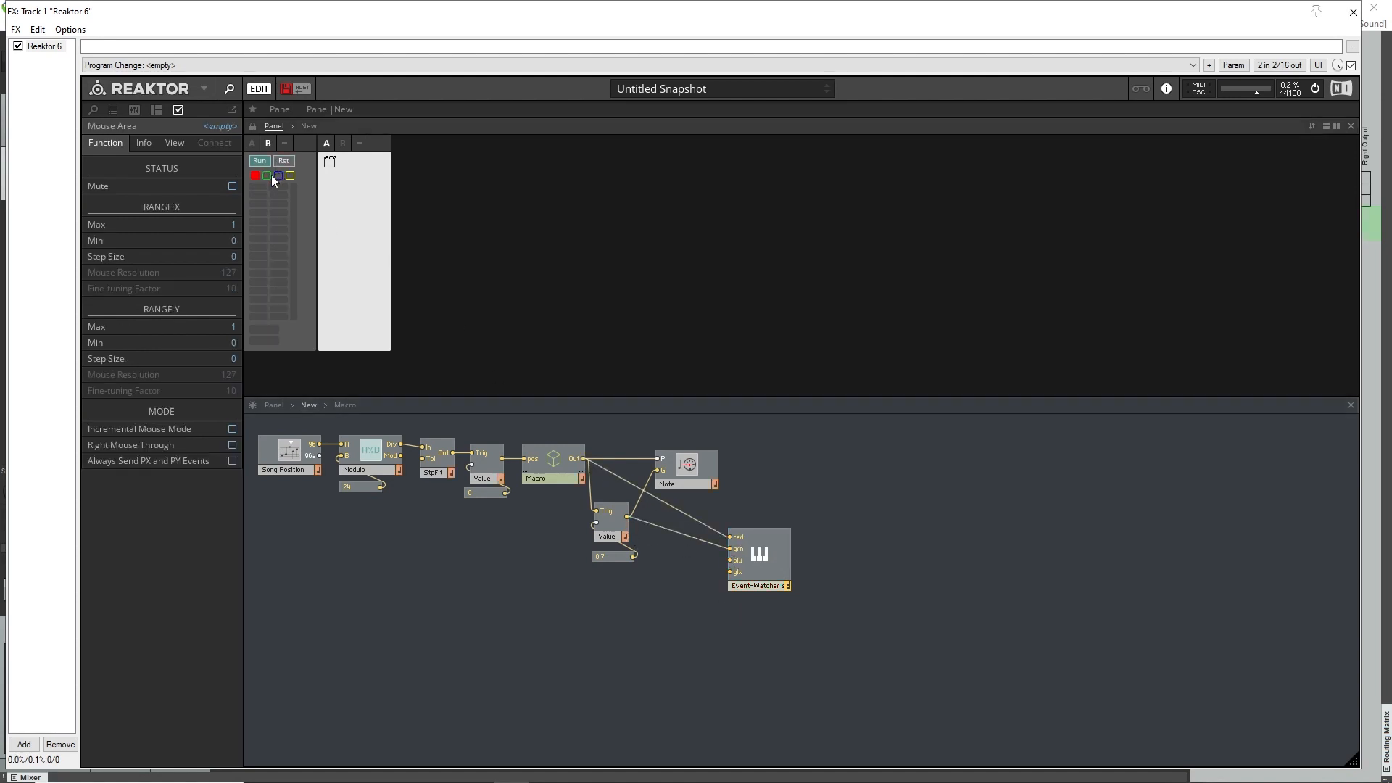
left_click(267, 176)
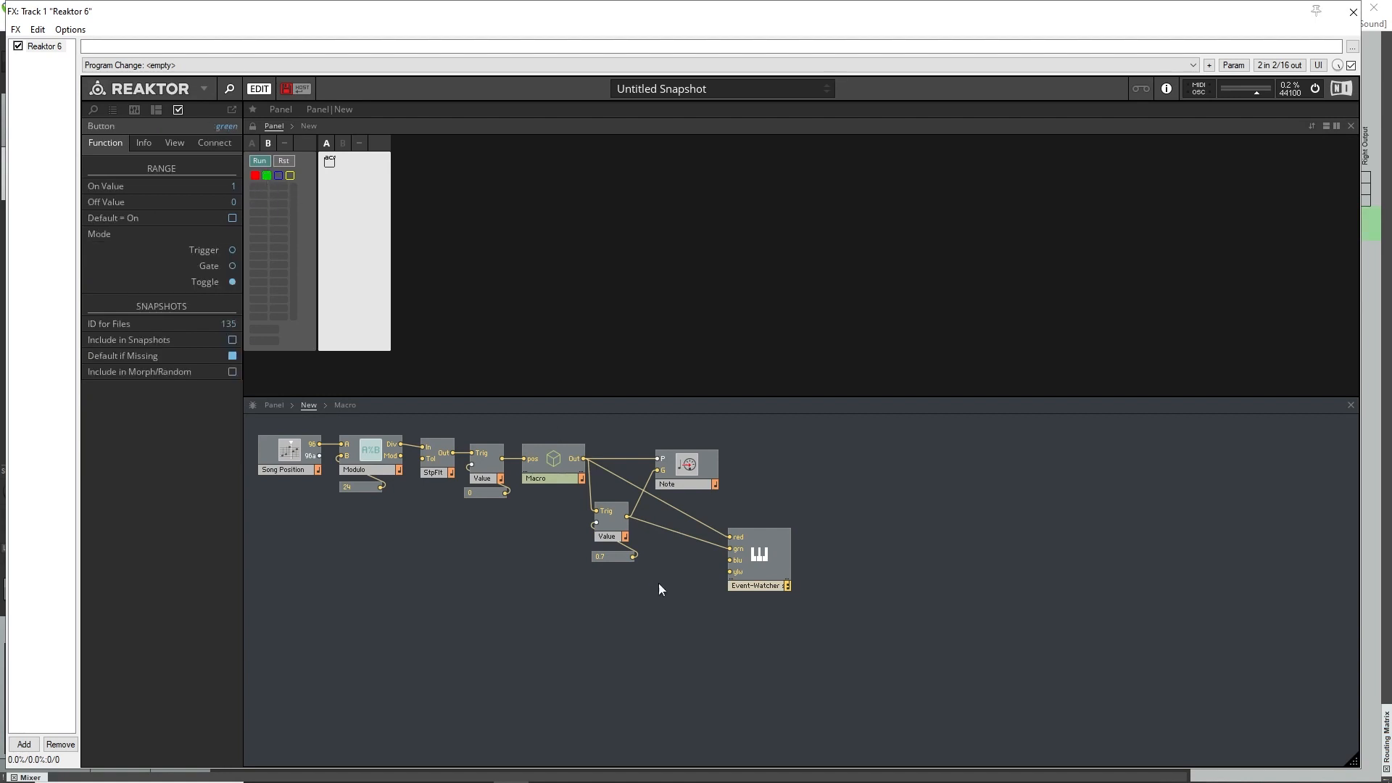
left_click(697, 651)
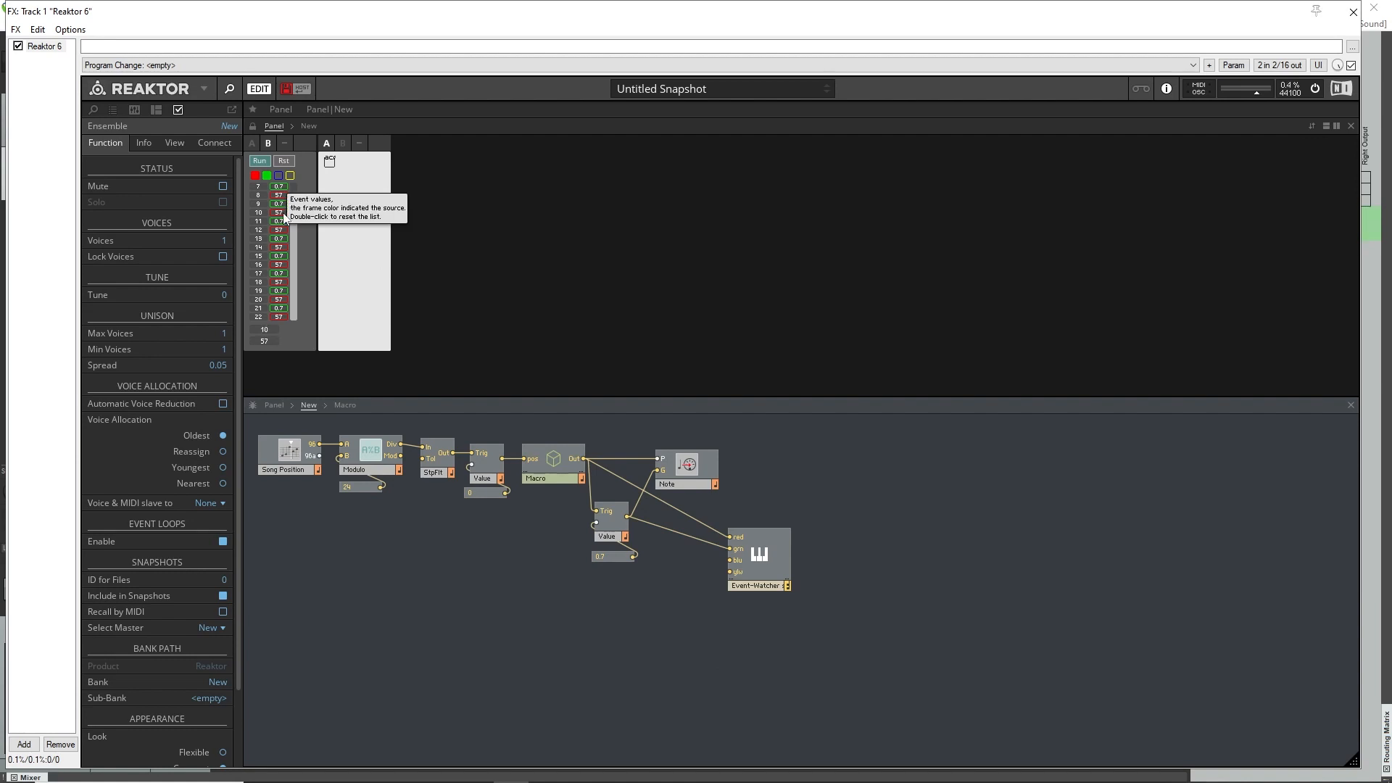
Examine the Event-Watcher's red events alone, and switch it to watch only the green input.
left_click(270, 178)
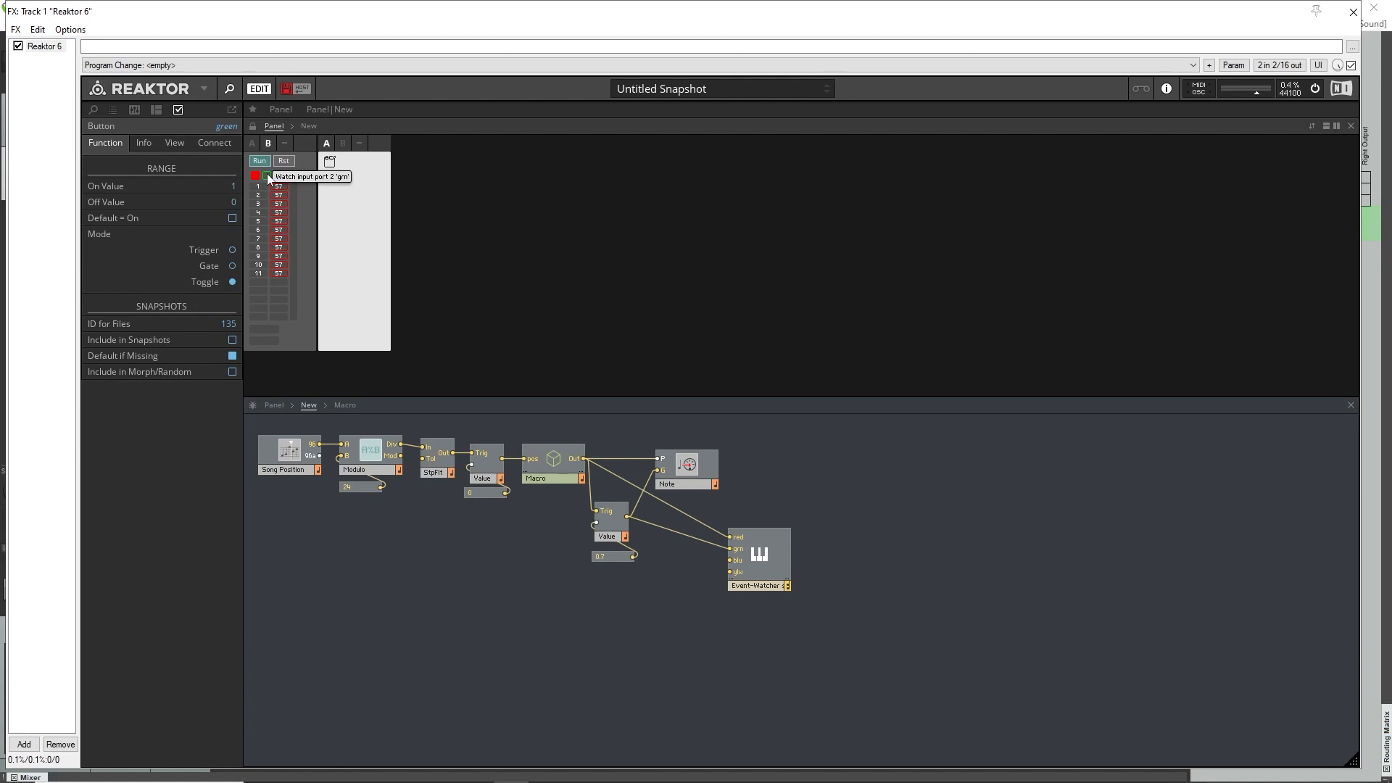
left_click(256, 177)
left_click(266, 175)
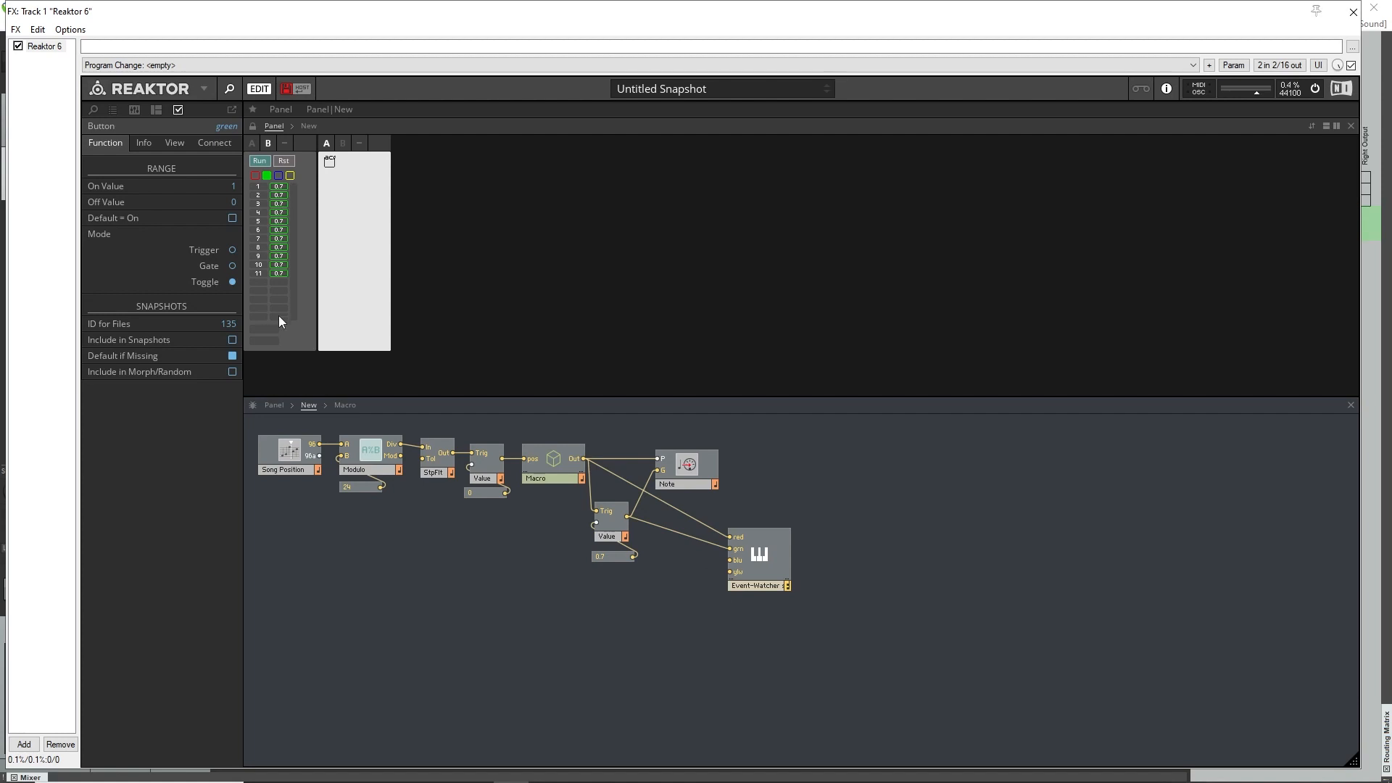
left_click(640, 663)
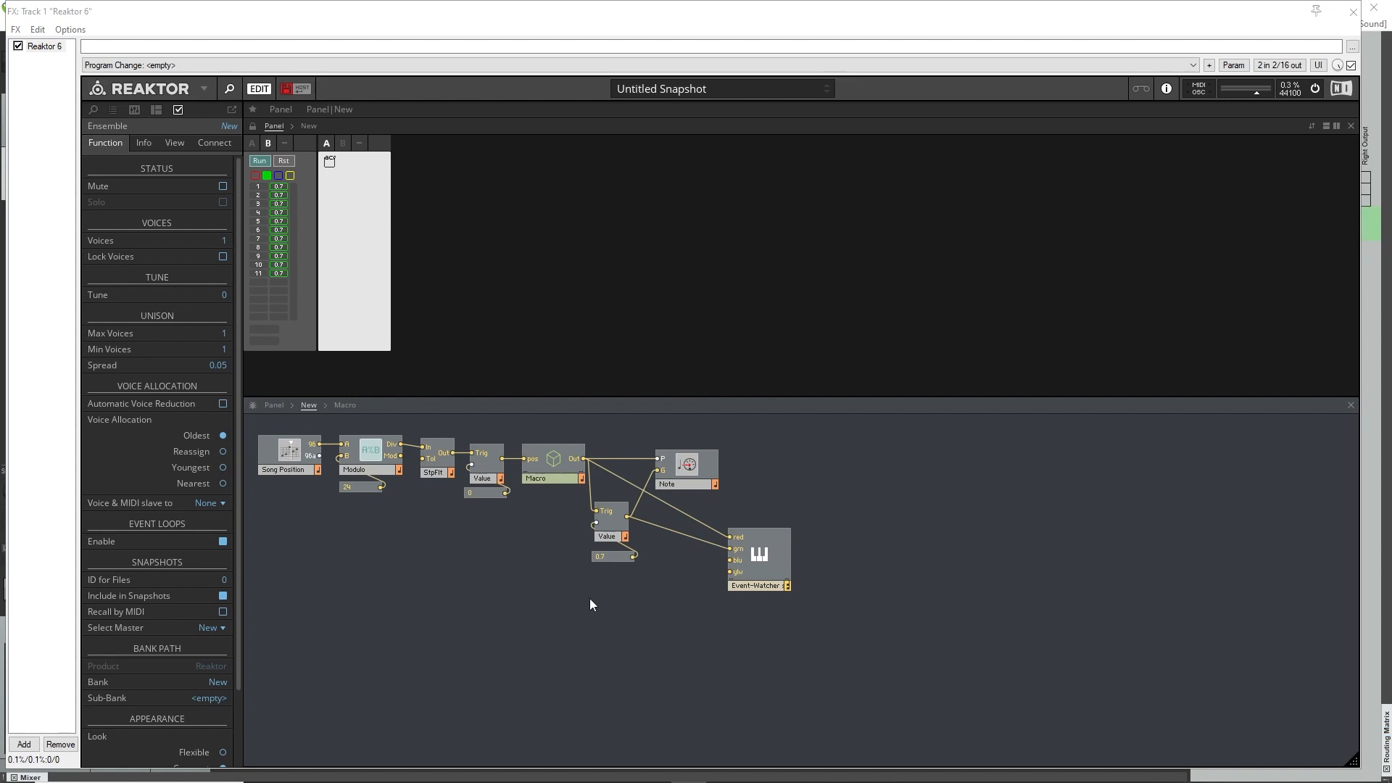
Disconnect the 0 Value module from the macro's pos input and move the macro, Note, 0.7 Value and Event-Watcher modules away to make room.
double_click(548, 463)
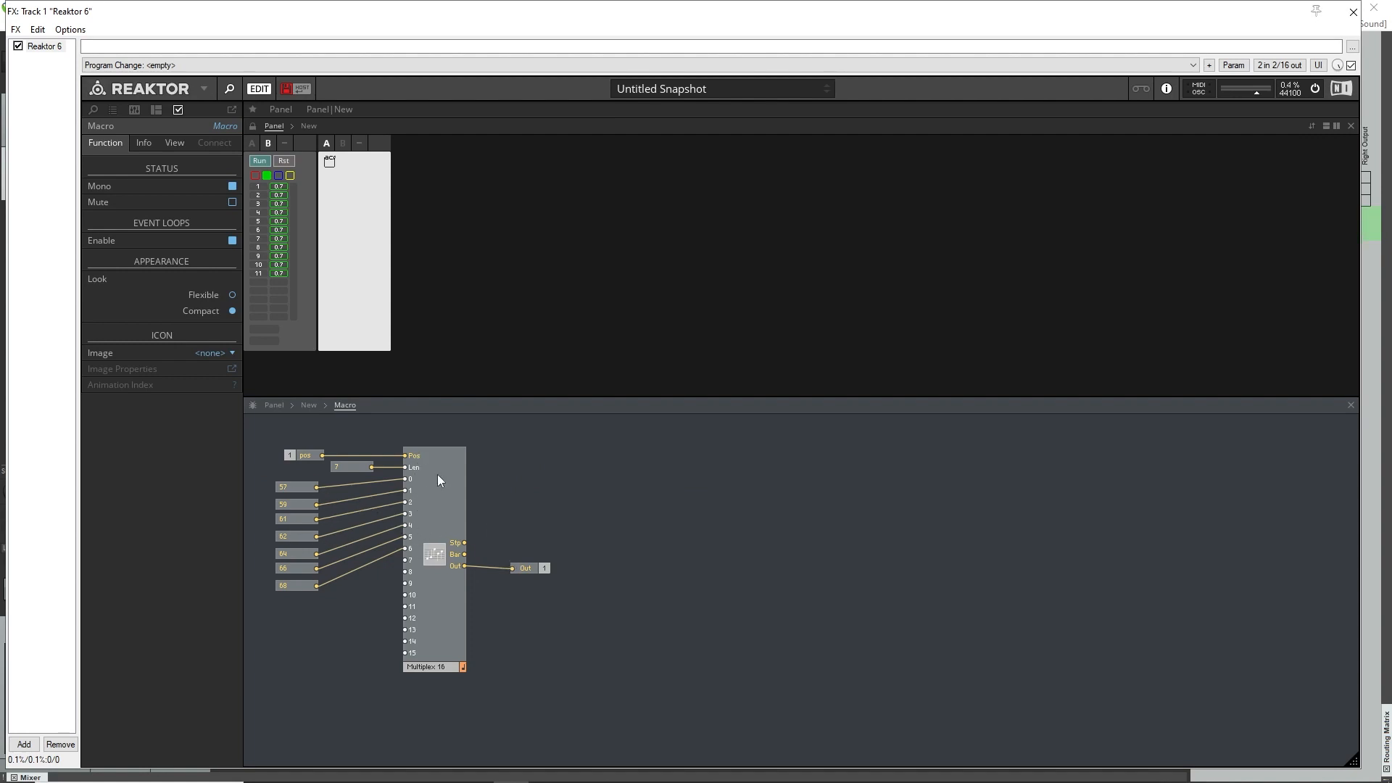
left_click(522, 566)
double_click(577, 477)
left_click(525, 497)
left_click(510, 460)
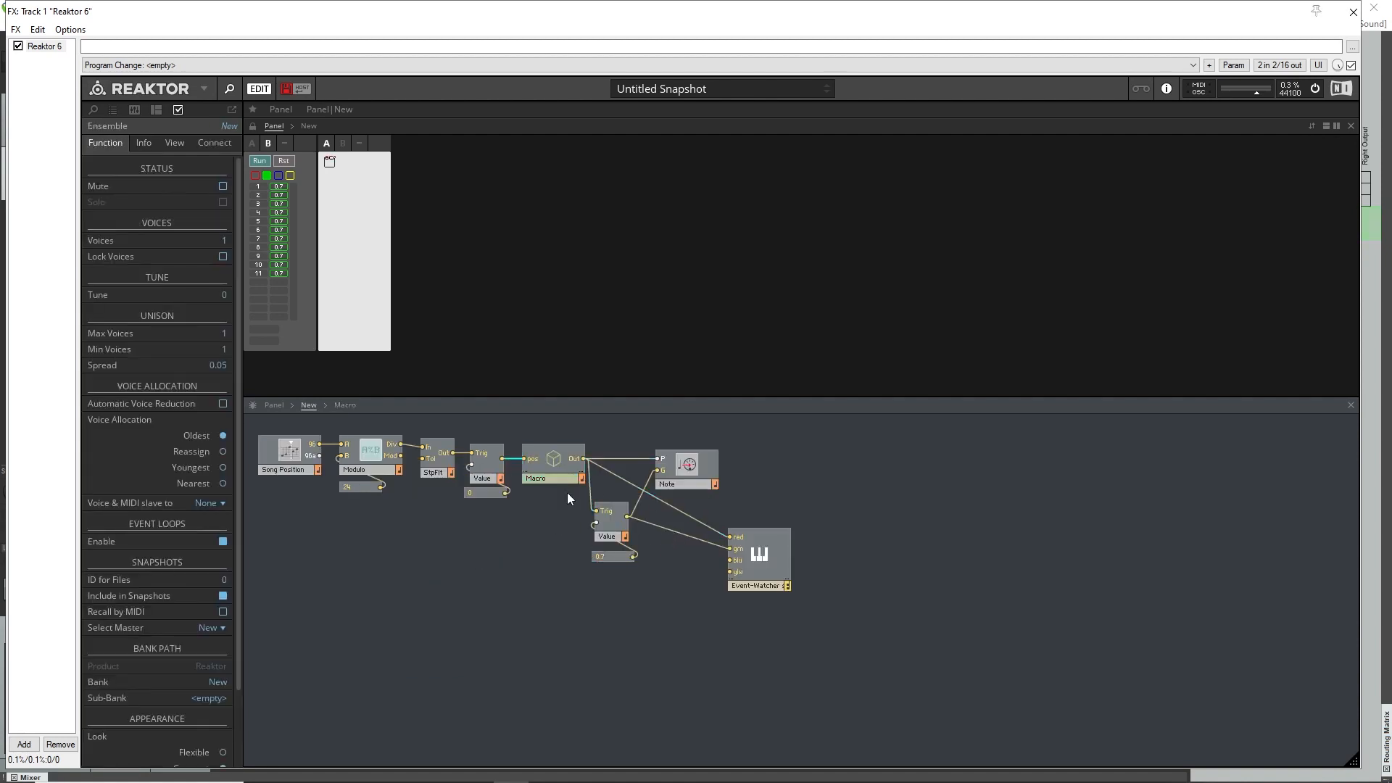
key("Delete")
left_click_drag(535, 420, 833, 590)
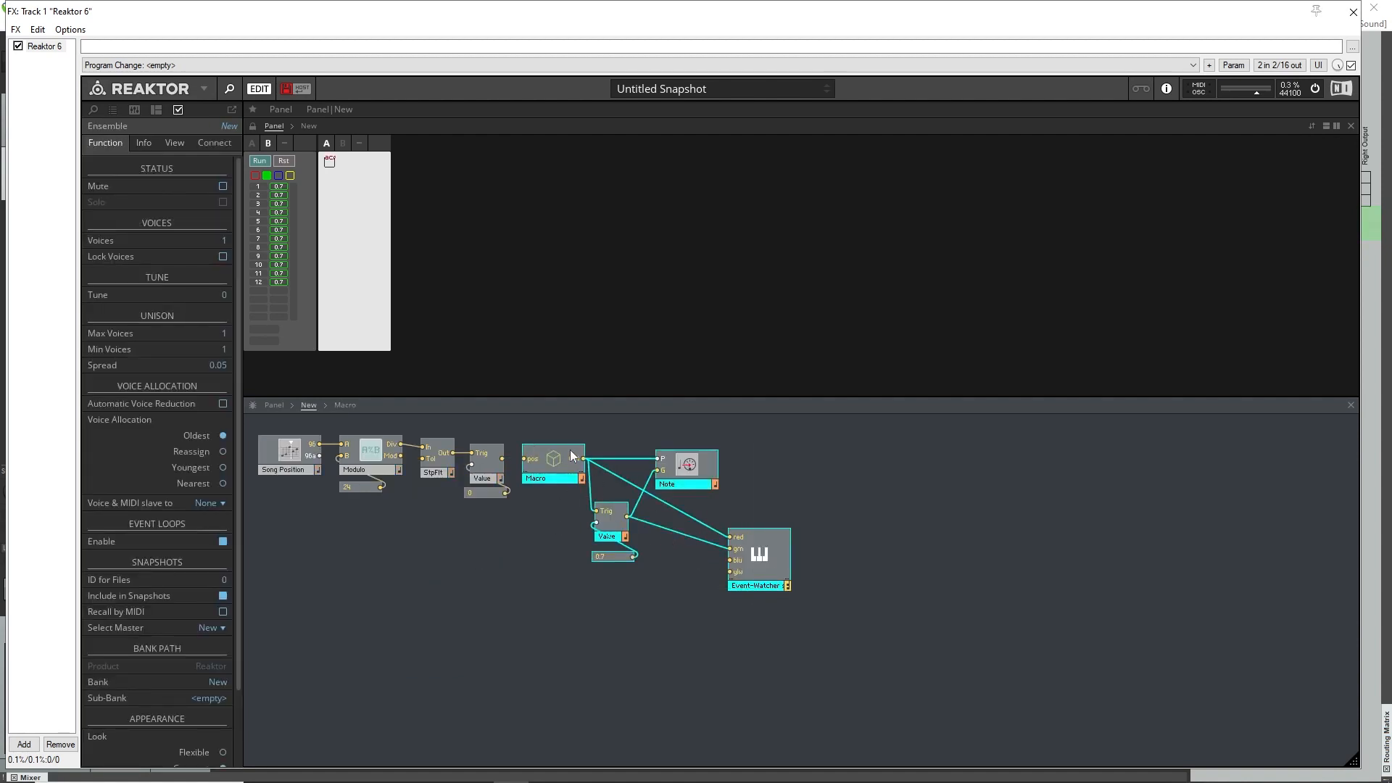
left_click_drag(562, 461, 729, 451)
left_click(568, 547)
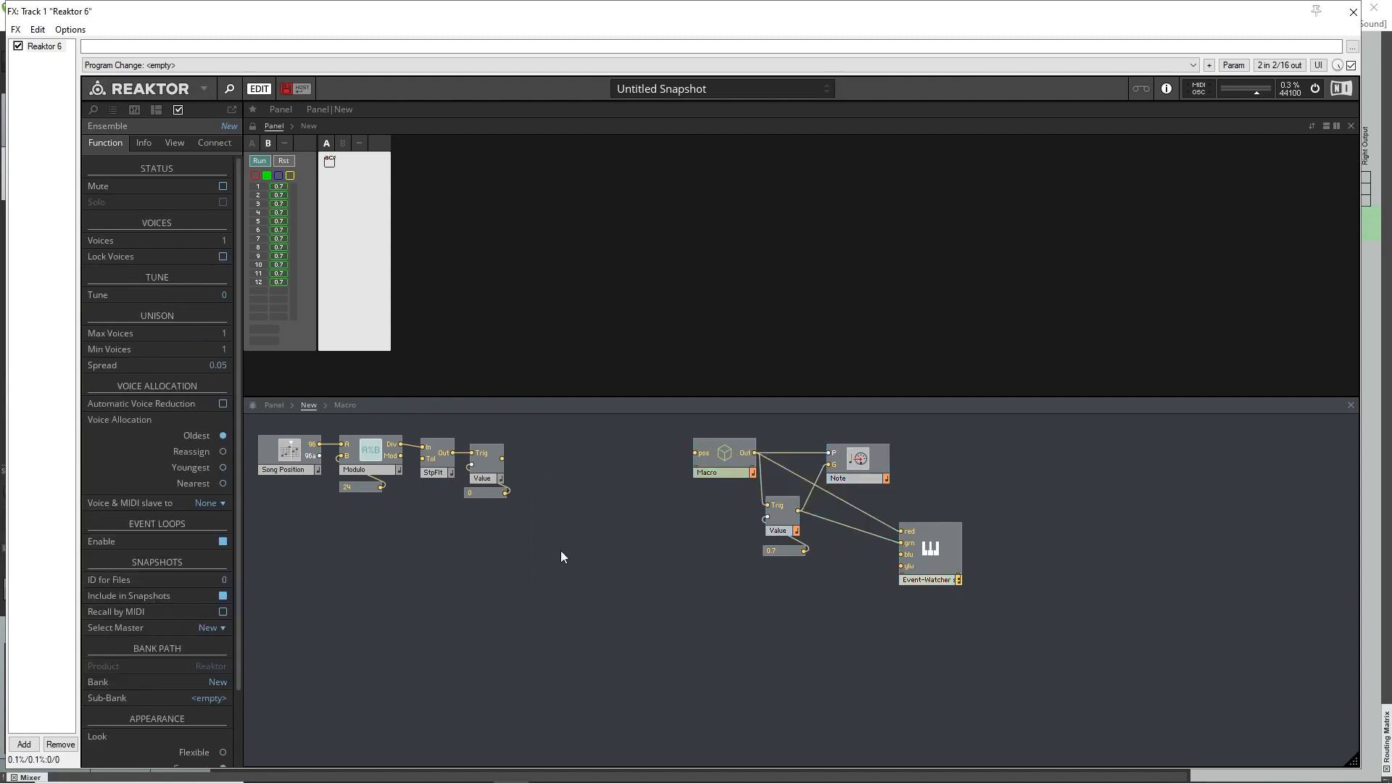
Insert a Randomizer module and place it just after the 0 Value module.
right_click(515, 543)
type("out")
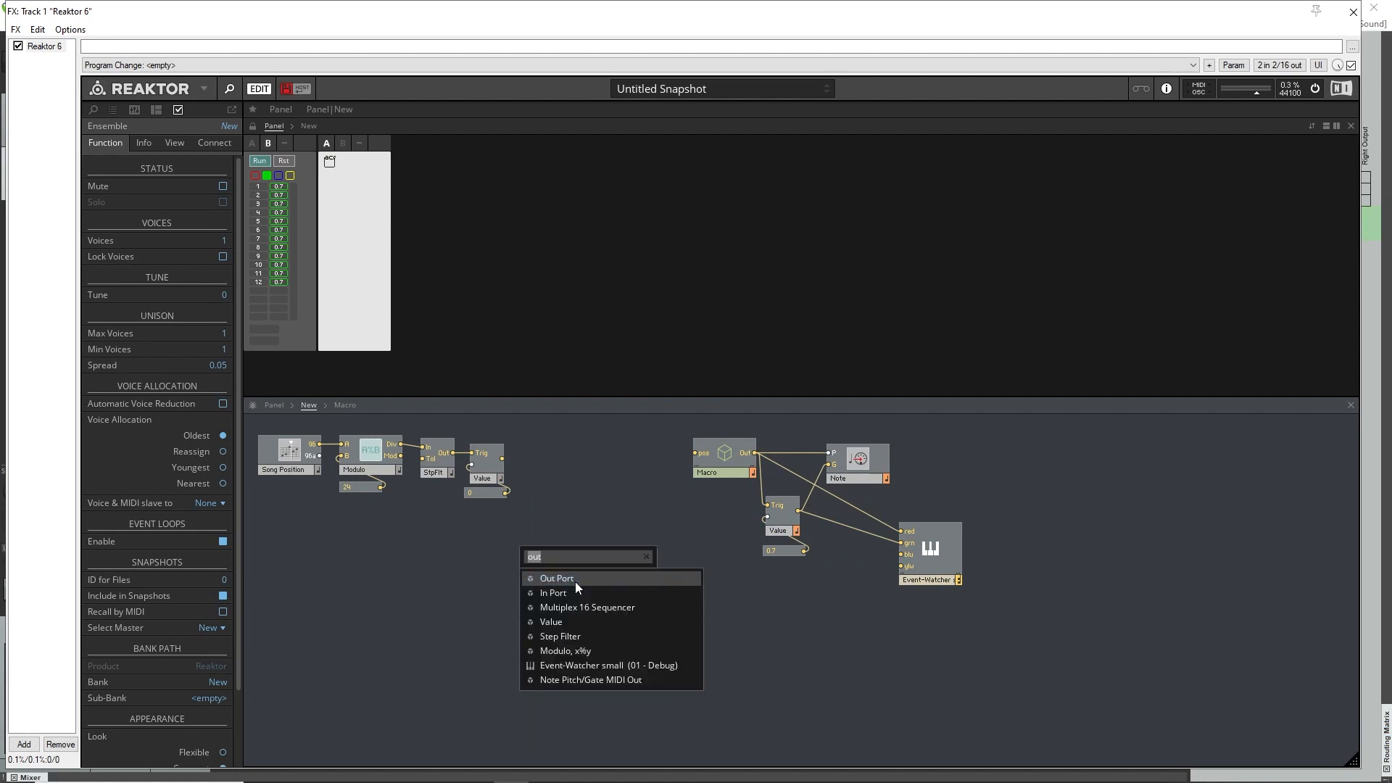
key("BackSpace")
key("BackSpace")
key("BackSpace")
type("rand")
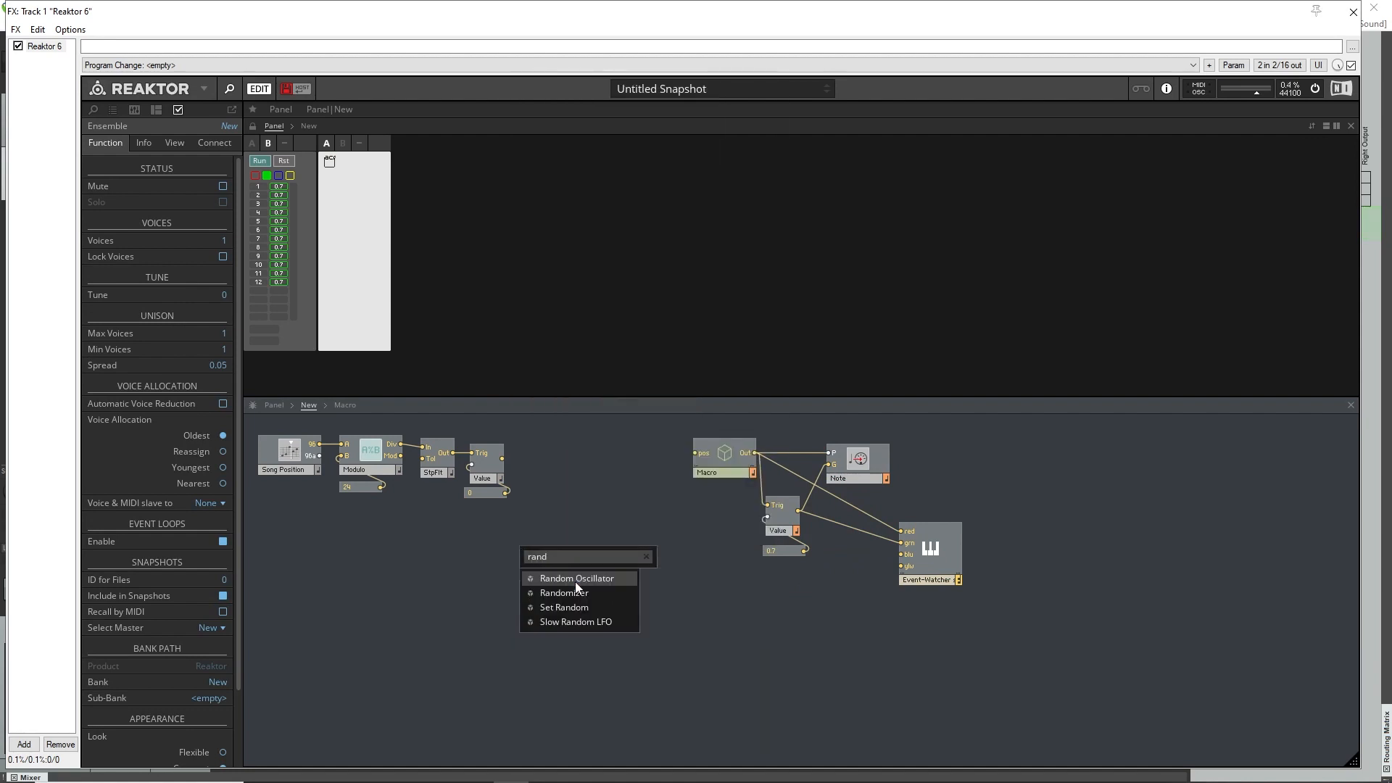
left_click(579, 593)
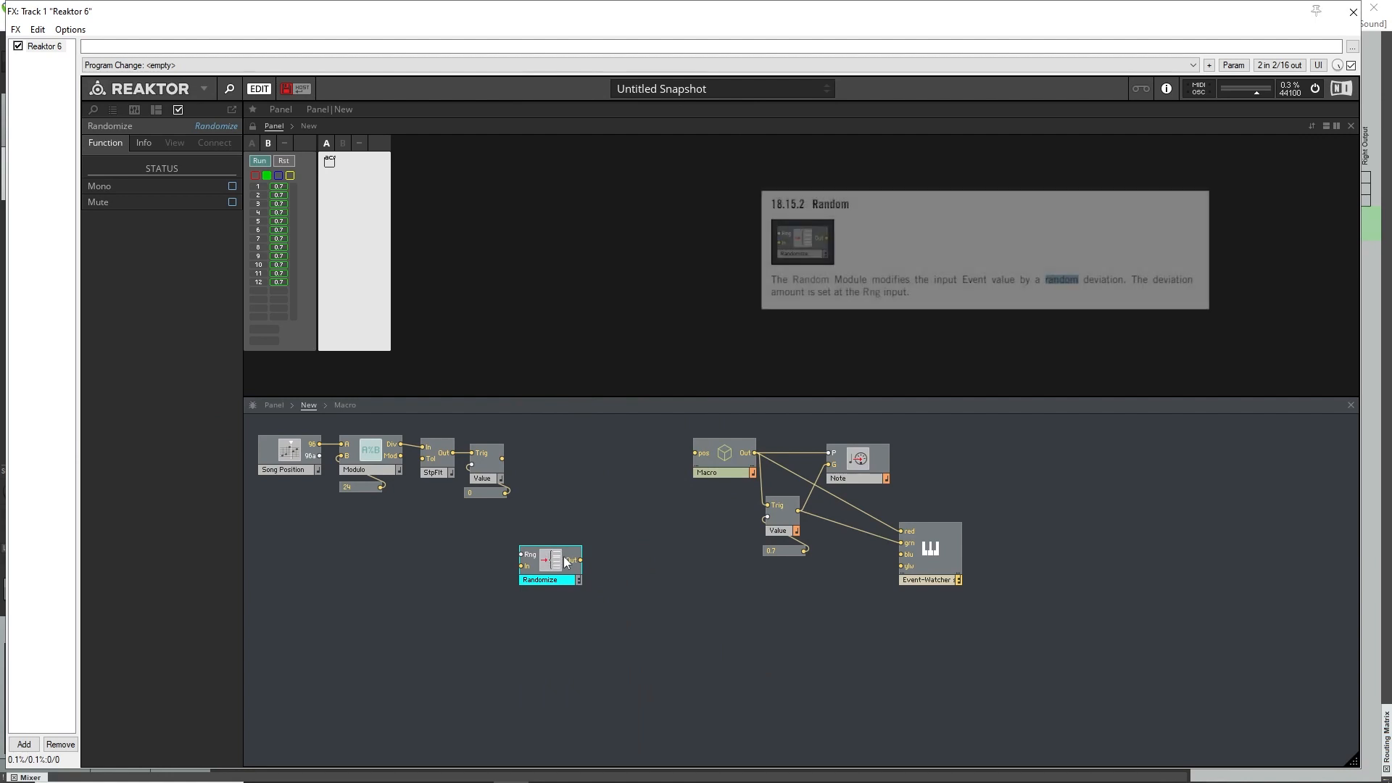
left_click_drag(556, 565, 564, 521)
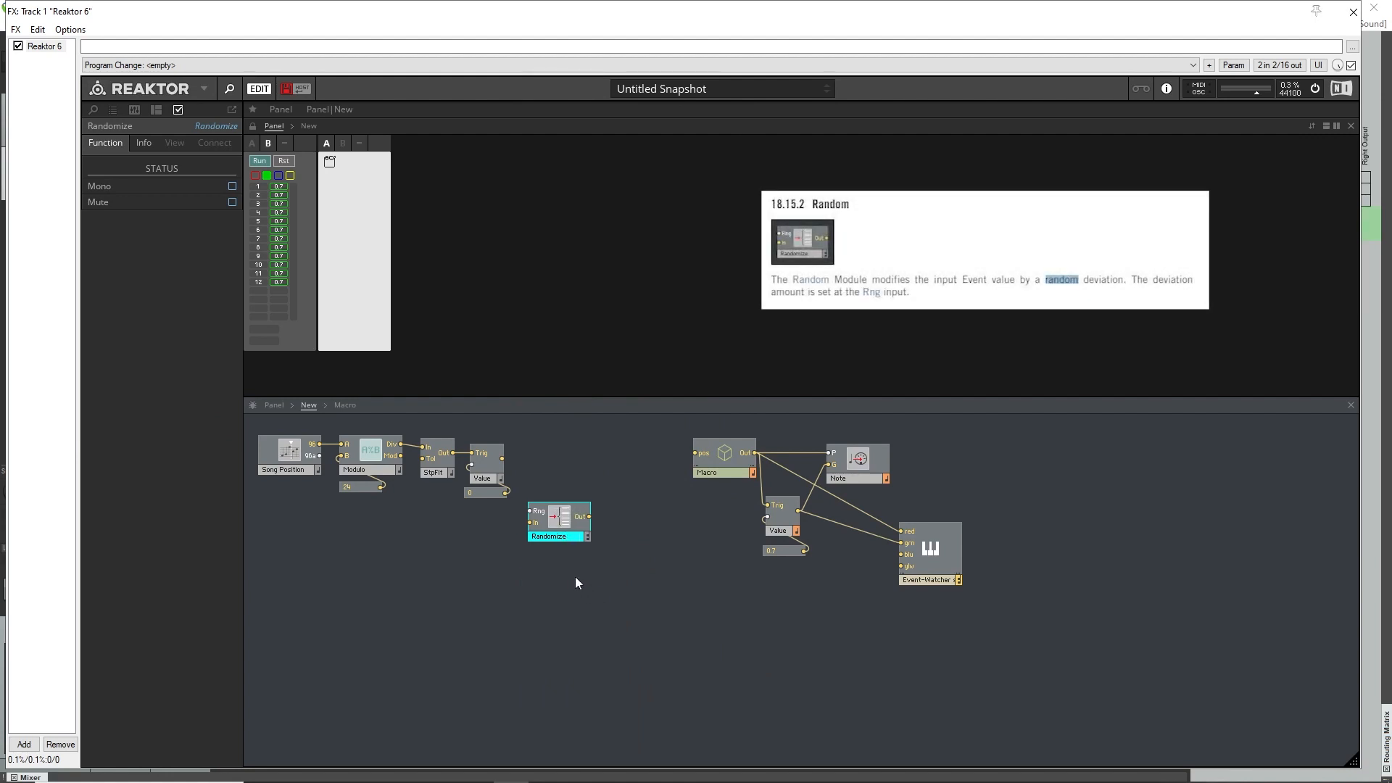
left_click_drag(565, 524, 568, 521)
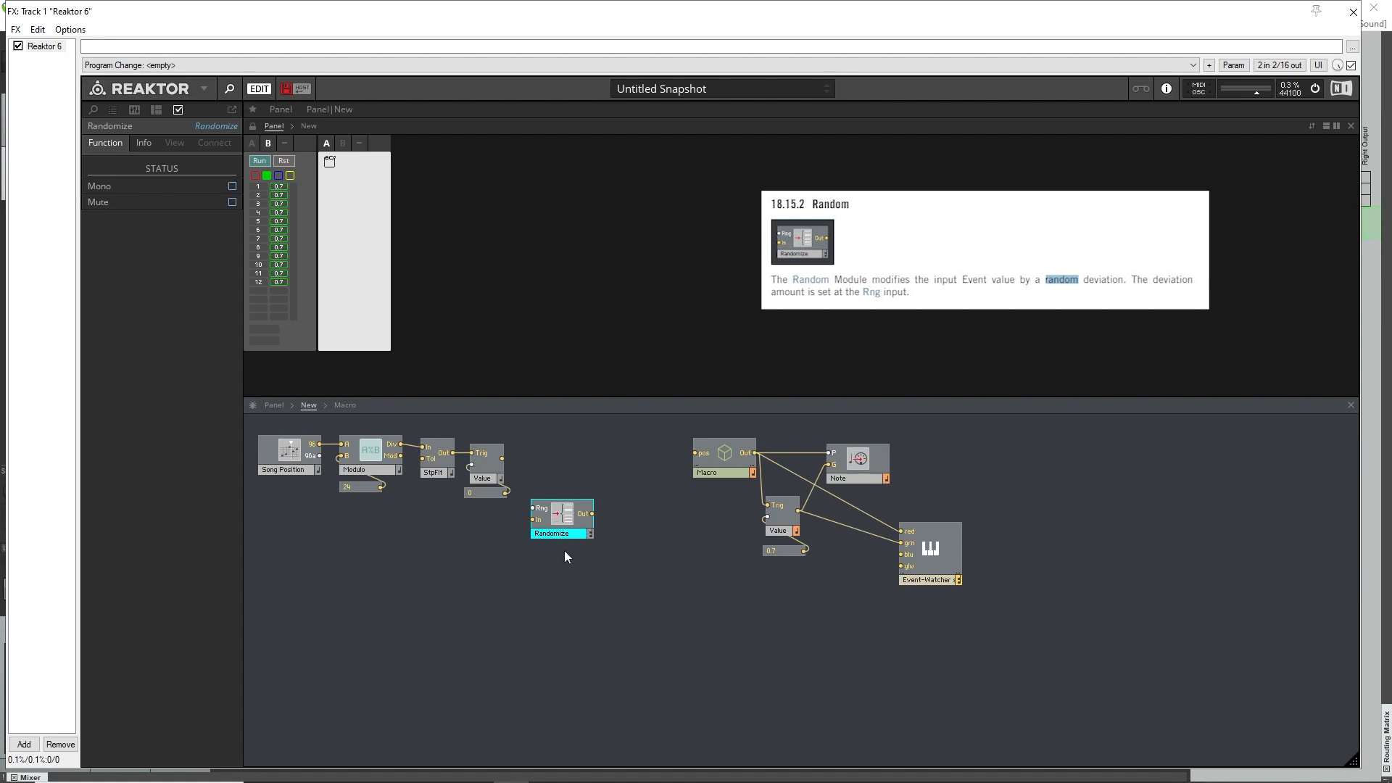
left_click_drag(567, 518, 575, 506)
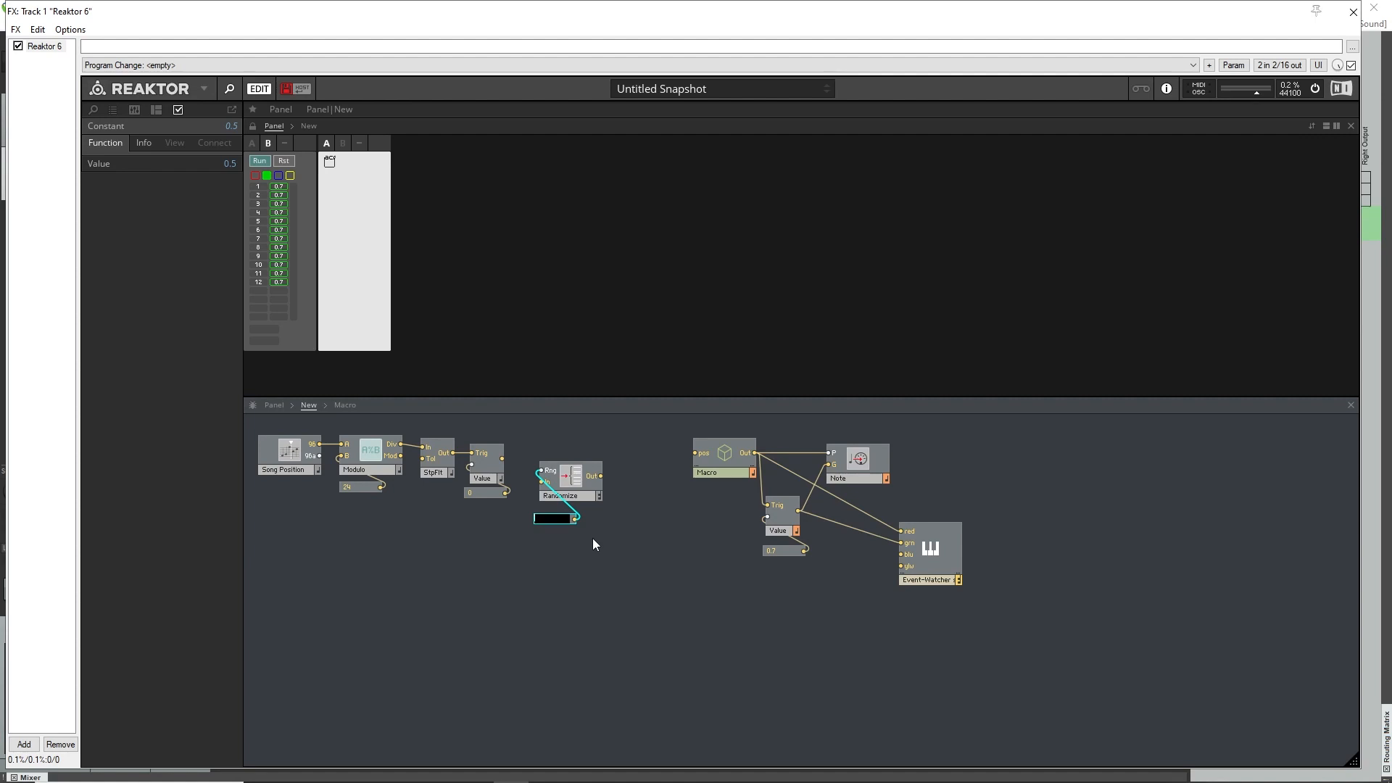
Set Randomize's Rng constant to 3, place it above the module, and wire the 0 Value module's output to Randomize's In.
type("3")
key("Return")
left_click_drag(551, 519, 555, 449)
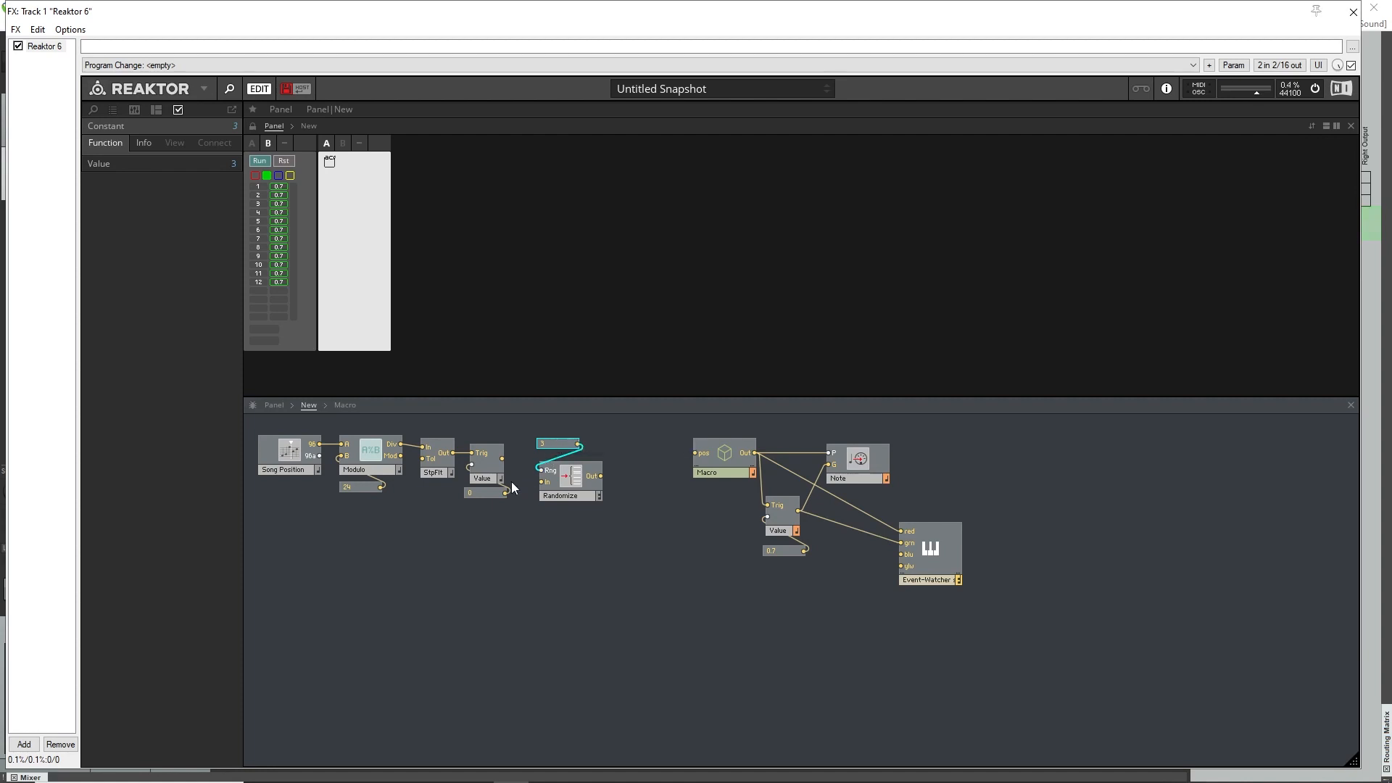
left_click_drag(502, 458, 541, 482)
left_click(587, 562)
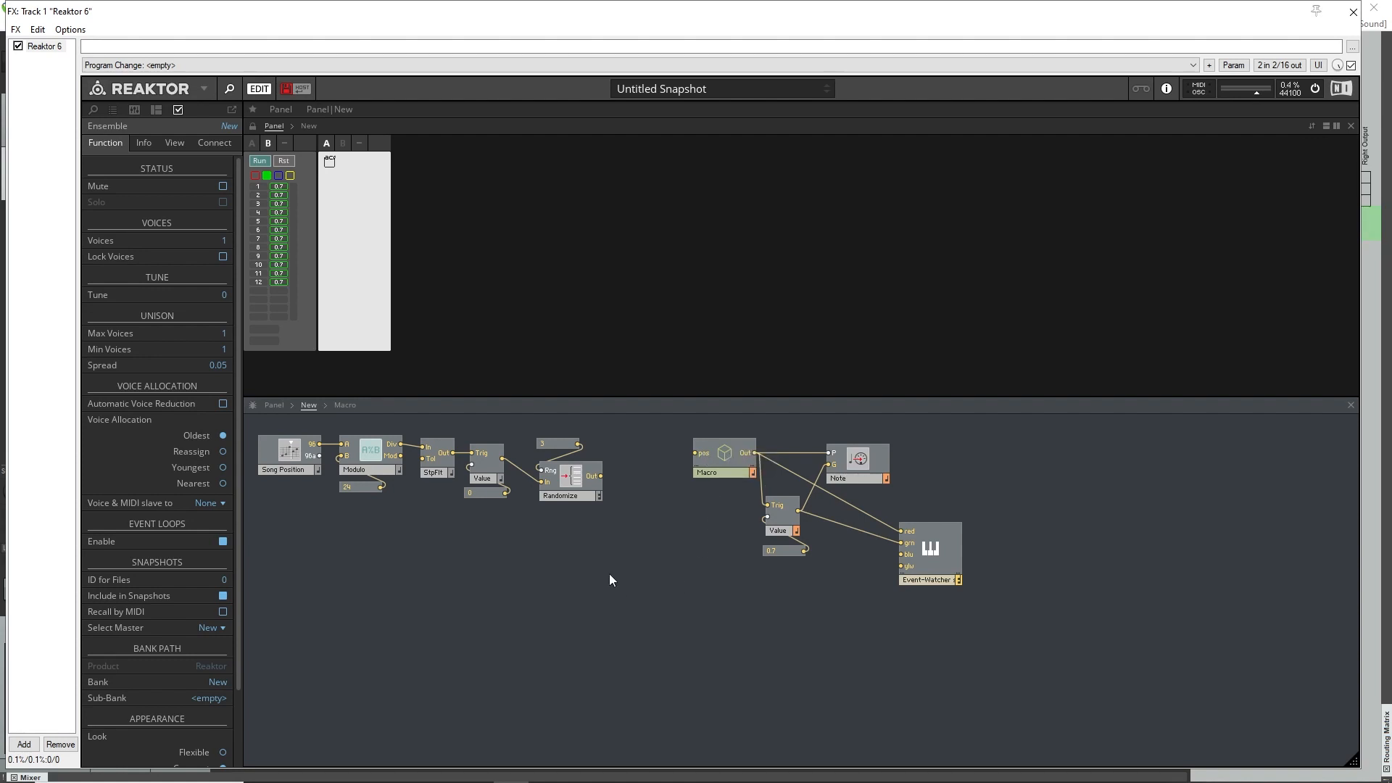
Insert a Quantize module beside Randomize and shift the macro, Note, 0.7 Value and Event-Watcher group further along.
double_click(594, 542)
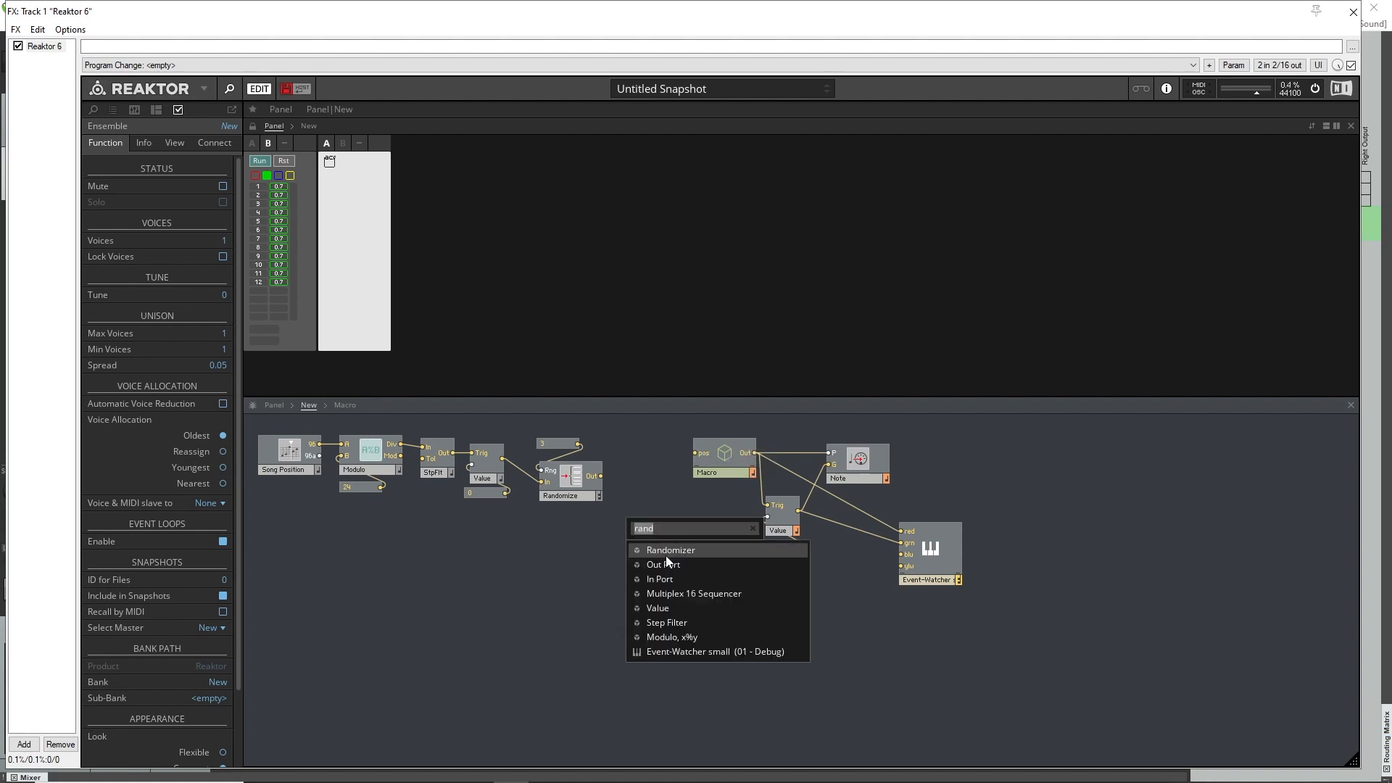
type("quan")
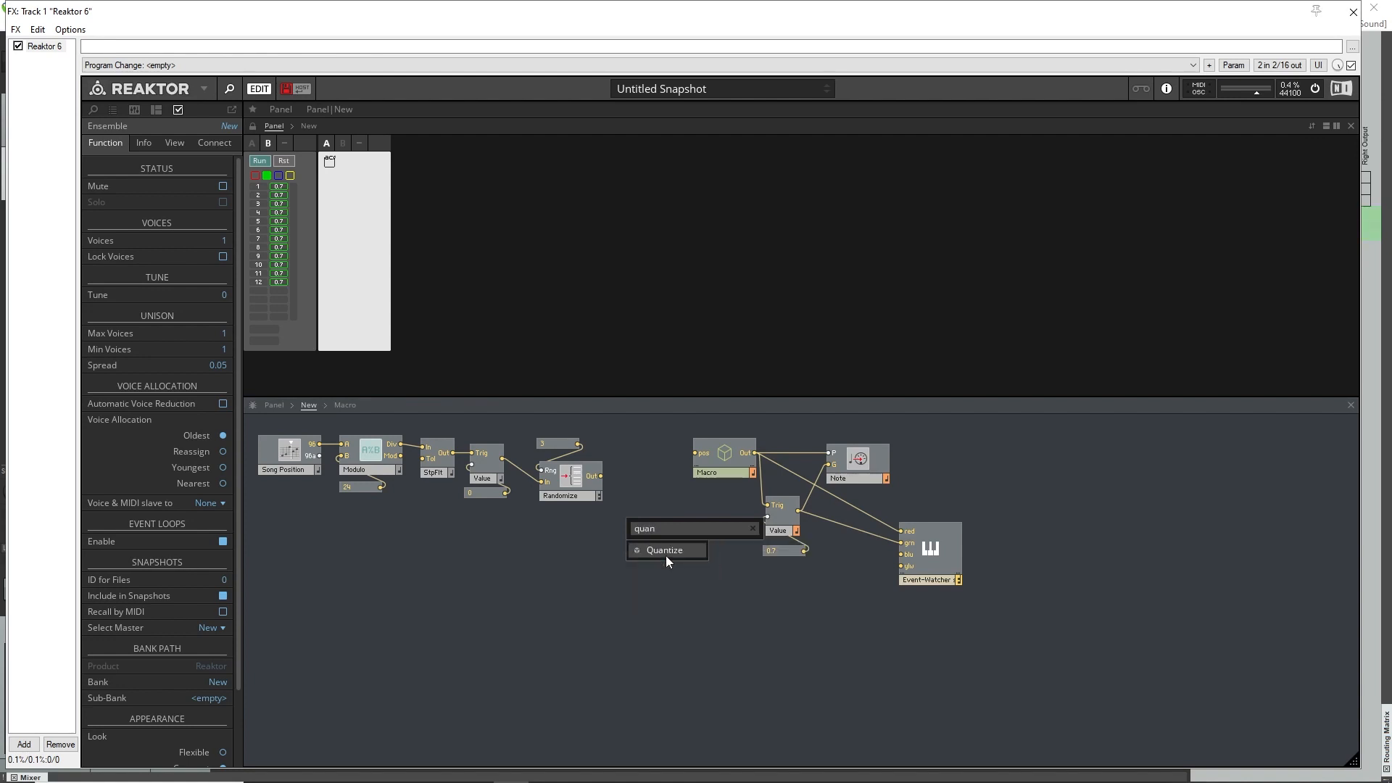
left_click(666, 555)
left_click_drag(683, 533, 687, 466)
left_click_drag(731, 422, 915, 595)
left_click_drag(867, 480, 963, 477)
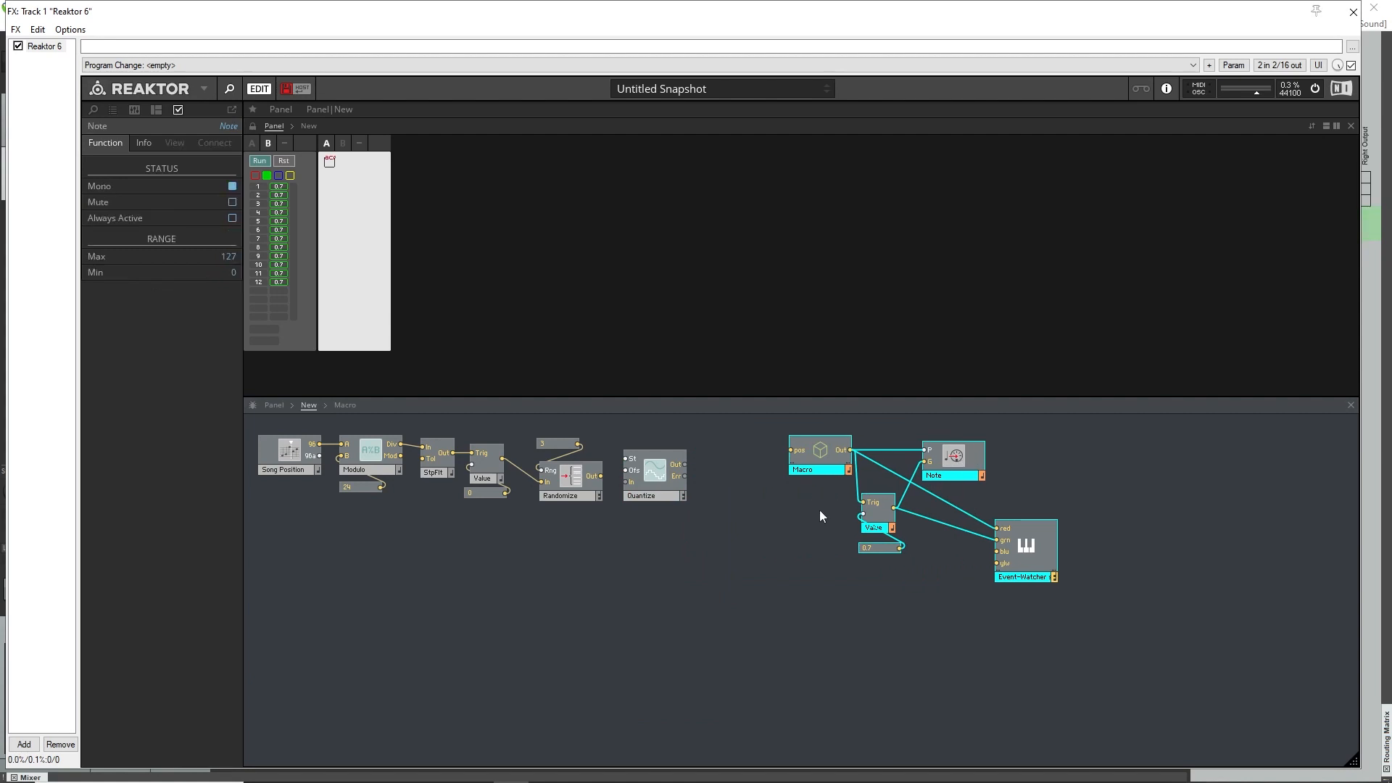
left_click(603, 476)
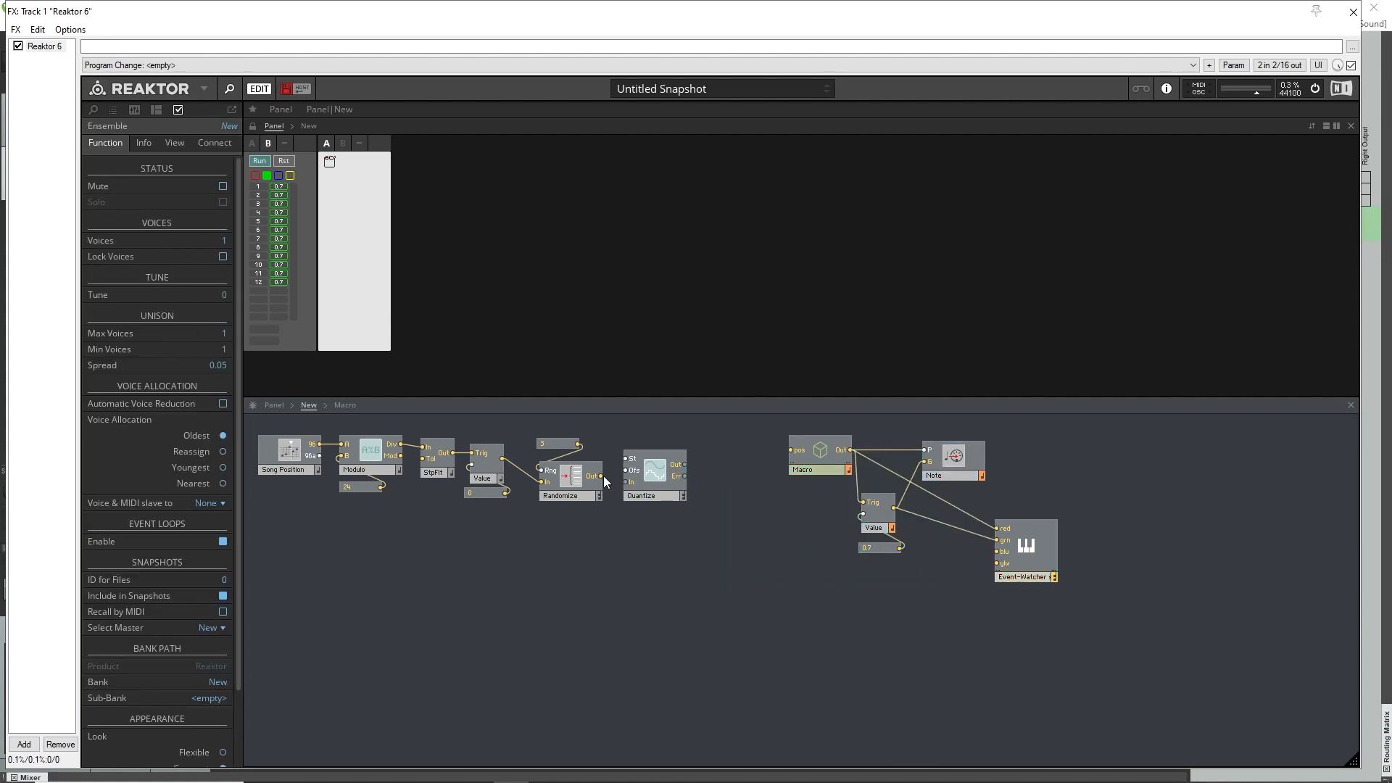
Wire Randomize's Out to Quantize's In and set both modules to Mono.
left_click_drag(621, 490, 631, 485)
left_click(597, 496)
right_click(599, 495)
left_click(629, 512)
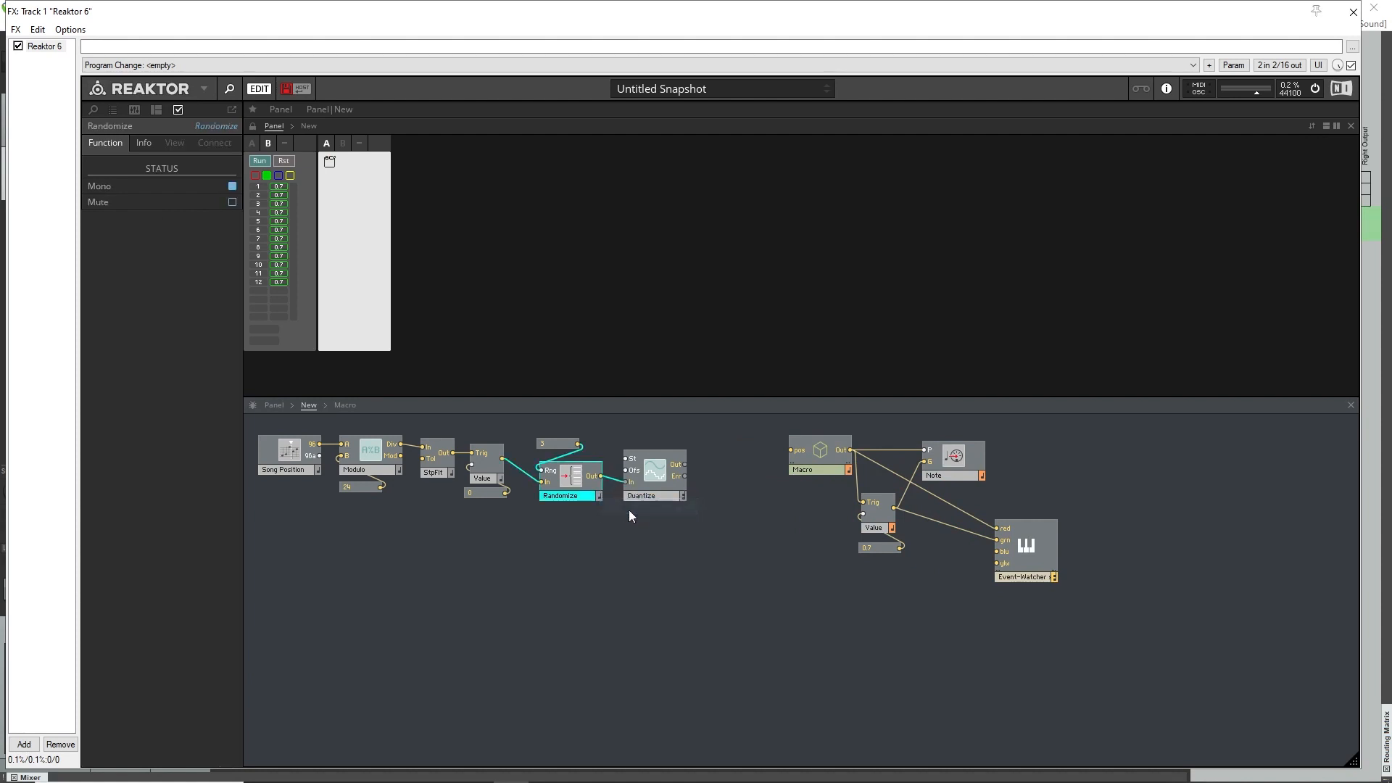
right_click(684, 497)
left_click(638, 496)
Reposition Quantize and give its St input a constant of 1, placed above the module.
left_click_drag(632, 481, 676, 467)
right_click(650, 457)
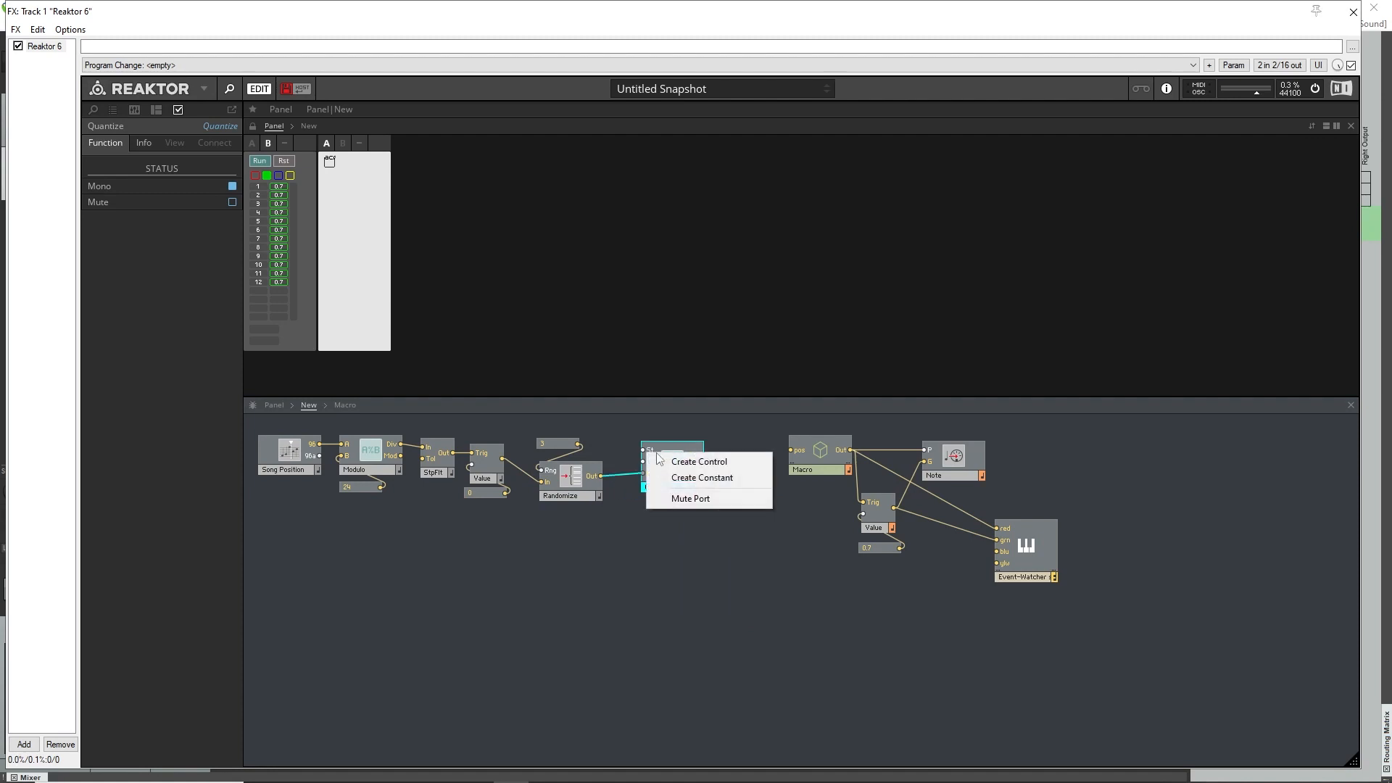
left_click(674, 477)
left_click_drag(636, 438, 665, 431)
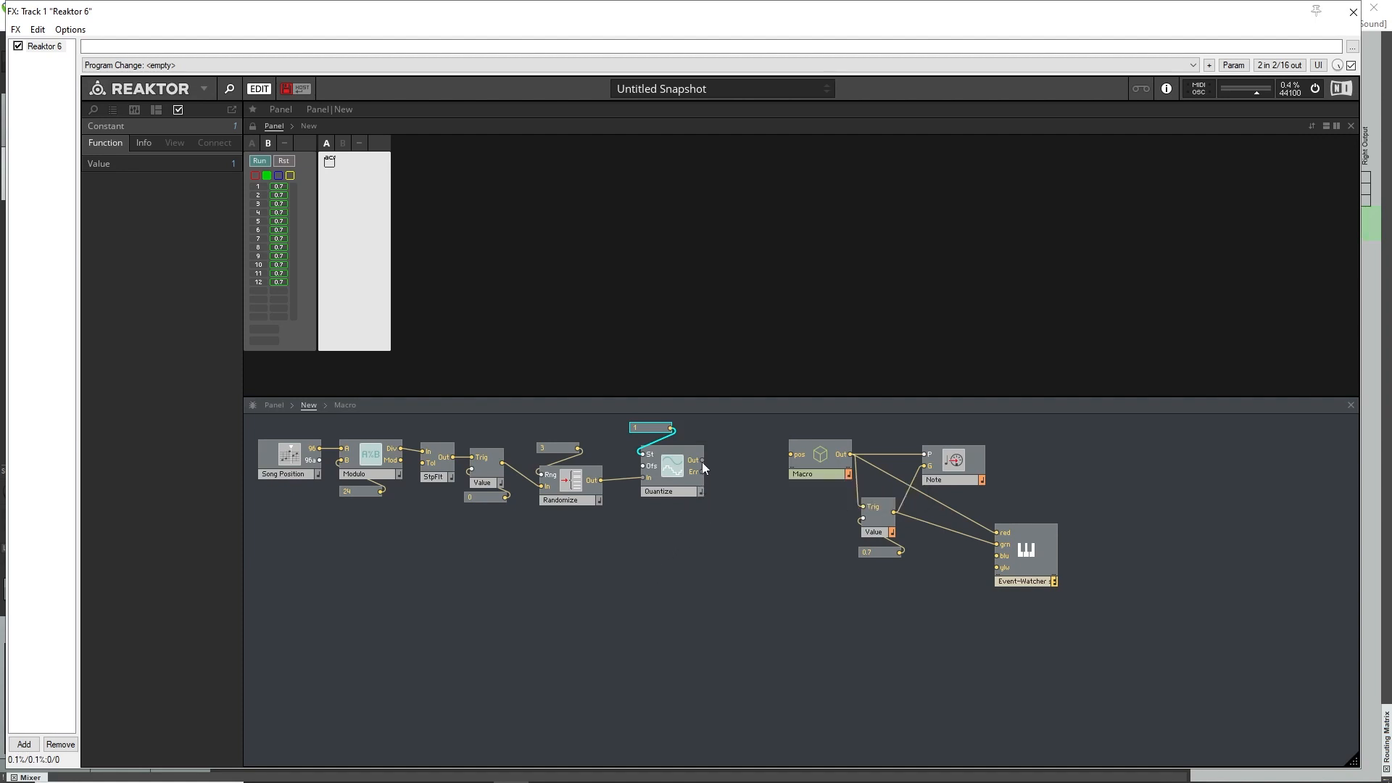
Insert an Add module and place it next to Quantize.
right_click(702, 540)
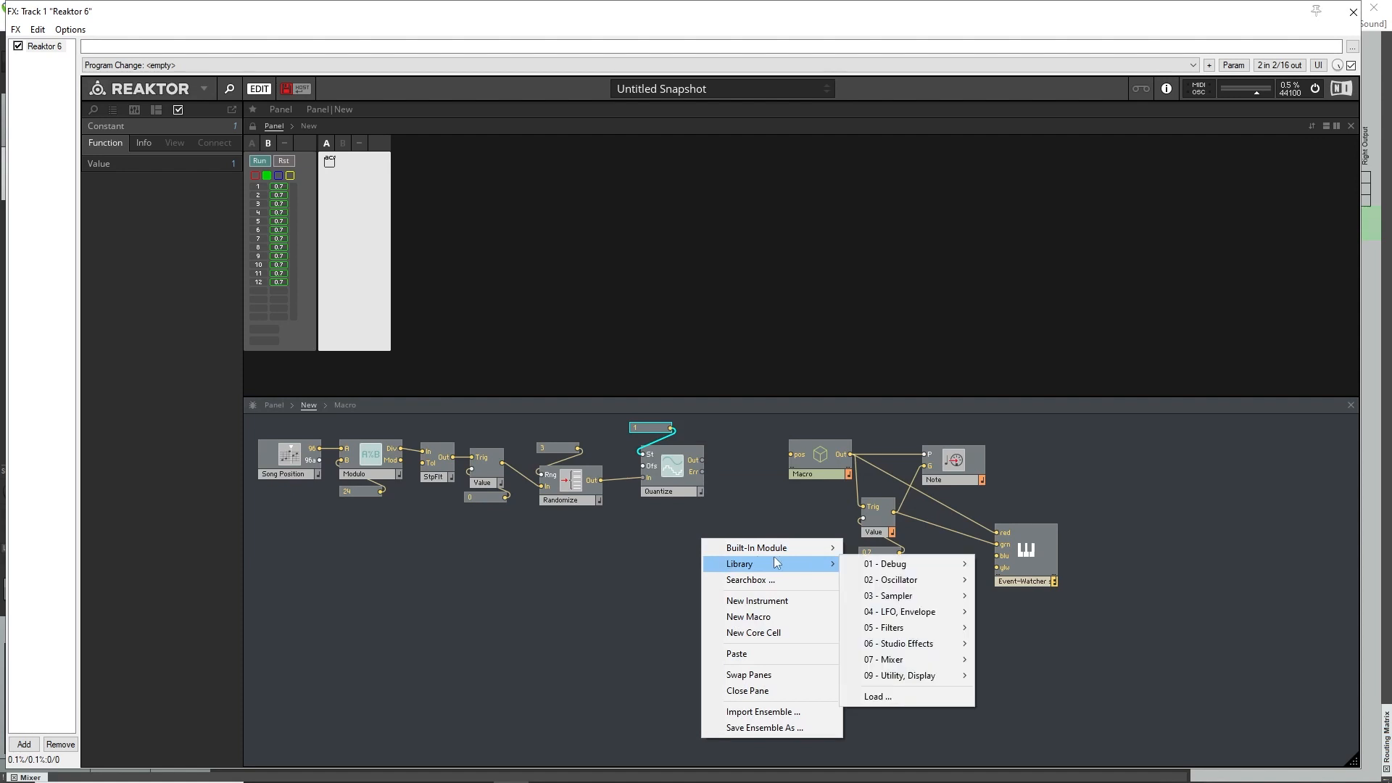
left_click(773, 579)
type("add")
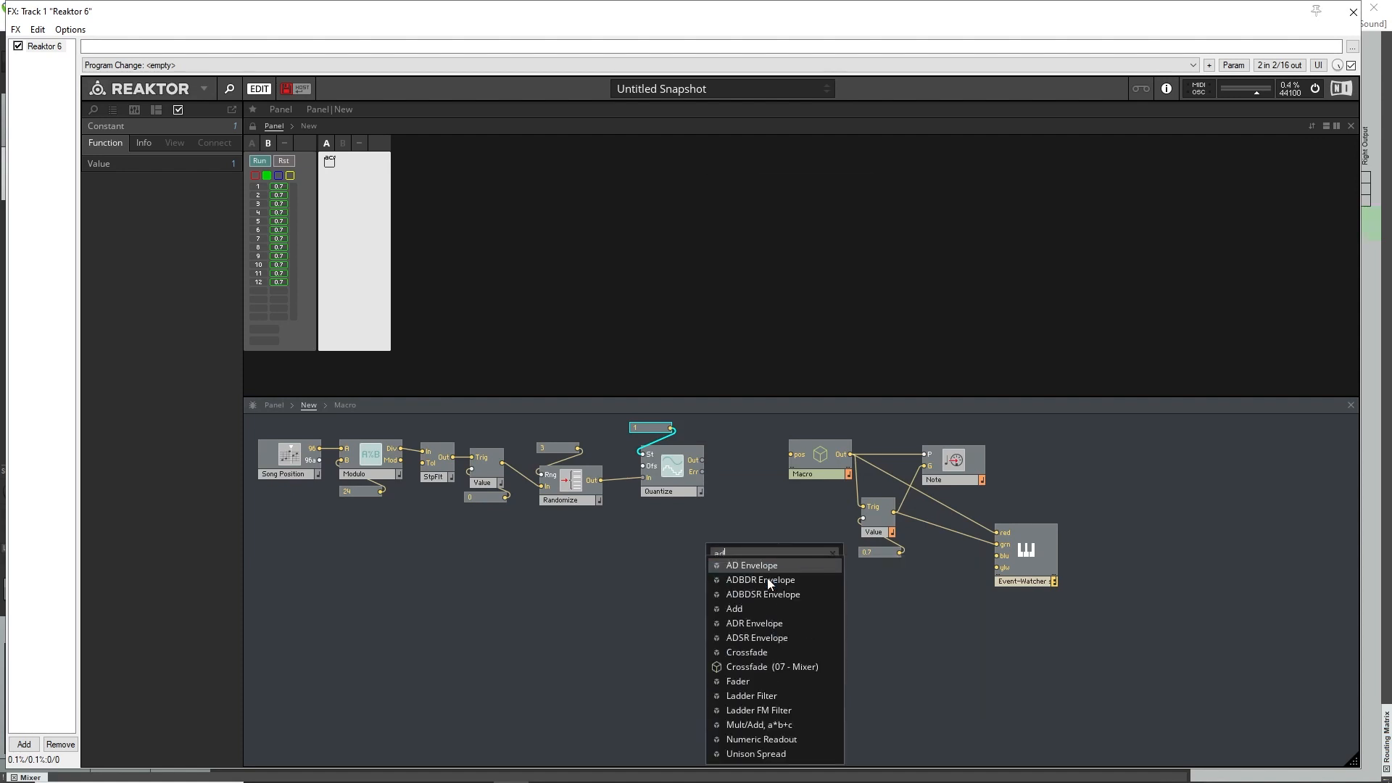
key("Return")
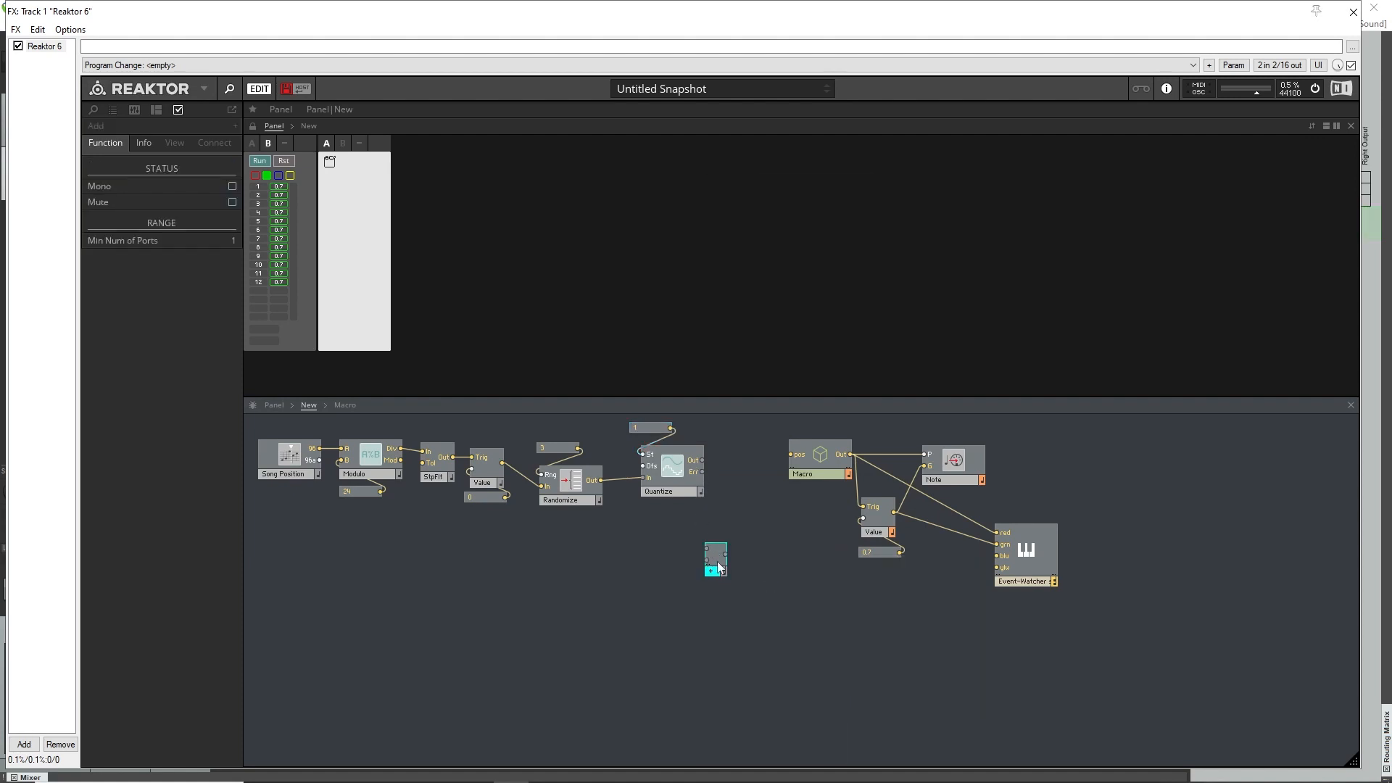
left_click_drag(724, 561, 736, 510)
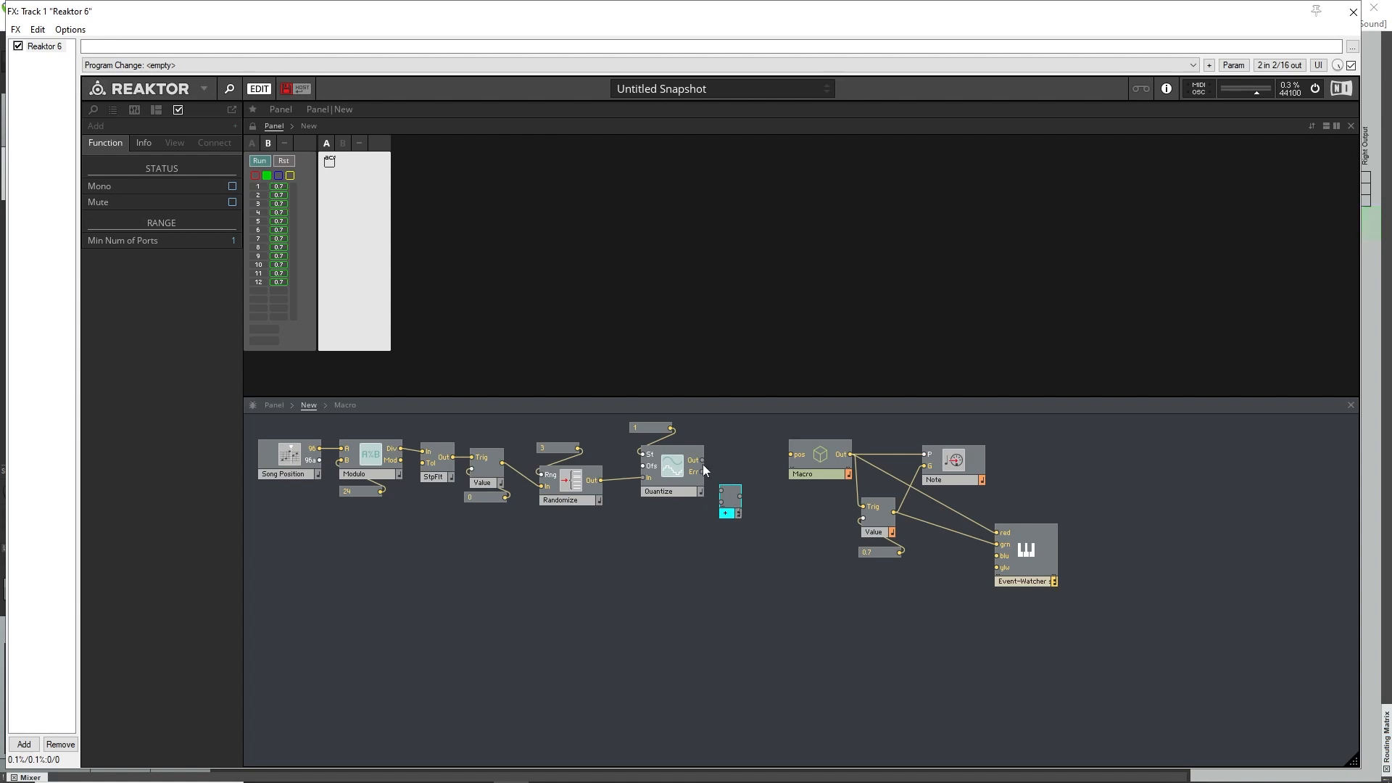
Wire Quantize's Out to Add's first input and create a constant of 3 on its second input.
left_click_drag(707, 461, 722, 491)
right_click(721, 502)
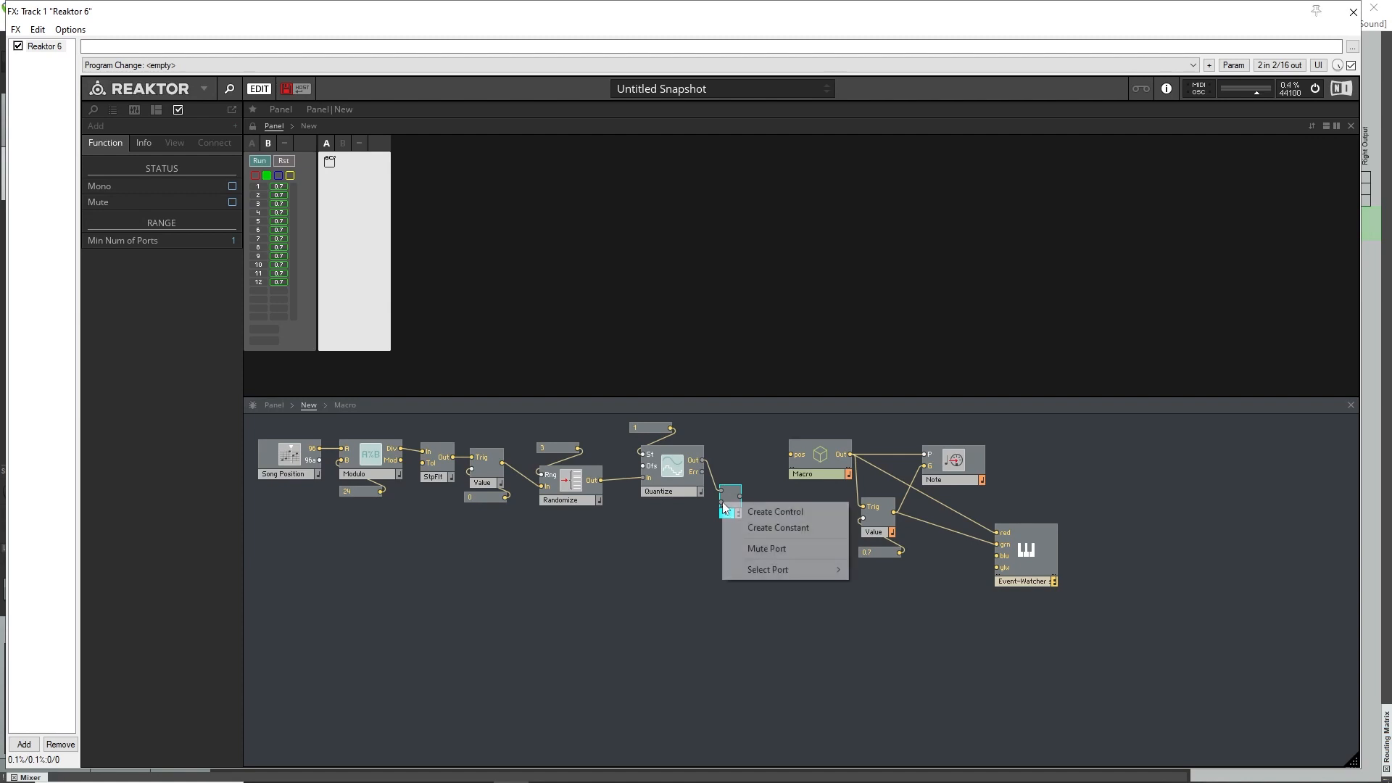
left_click(755, 527)
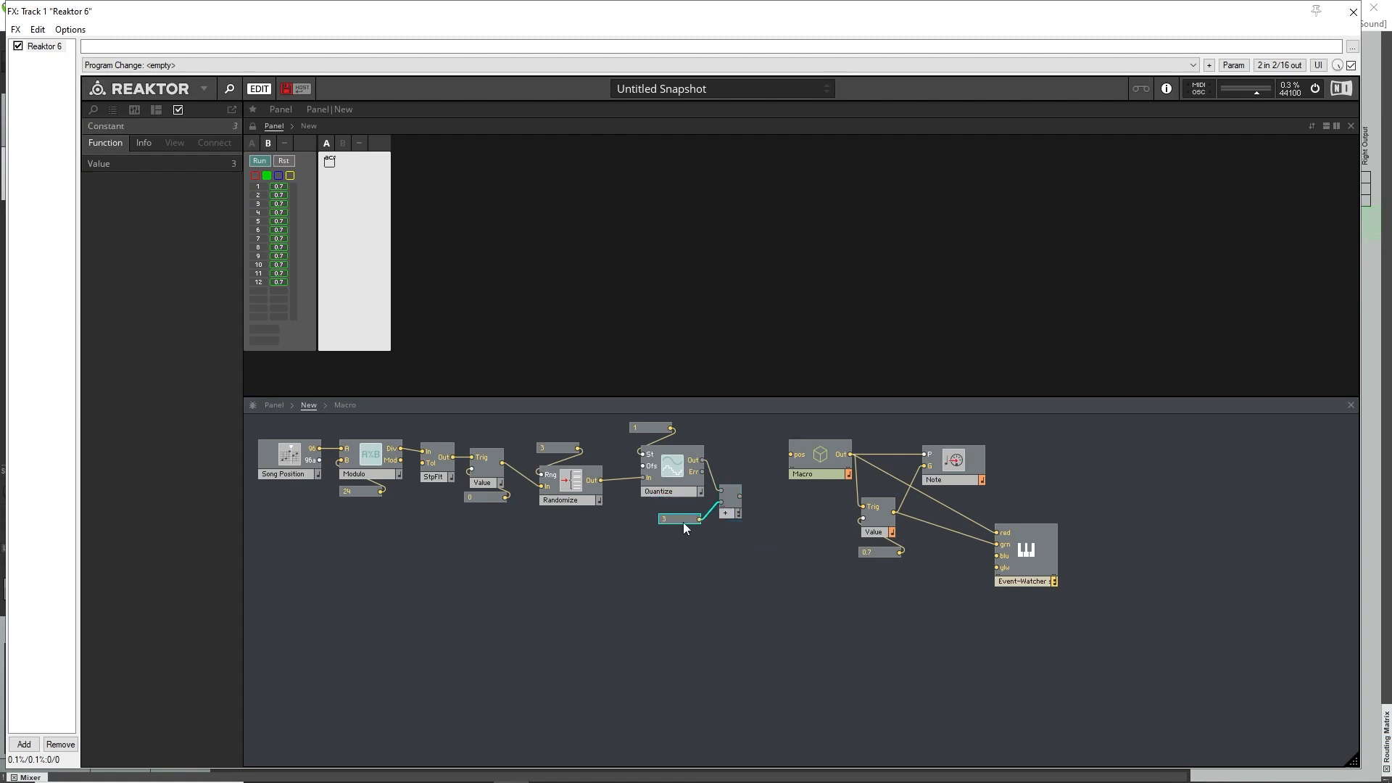
Wire Add's output to the macro's pos input and set the Add module to Mono.
left_click_drag(725, 502, 790, 455)
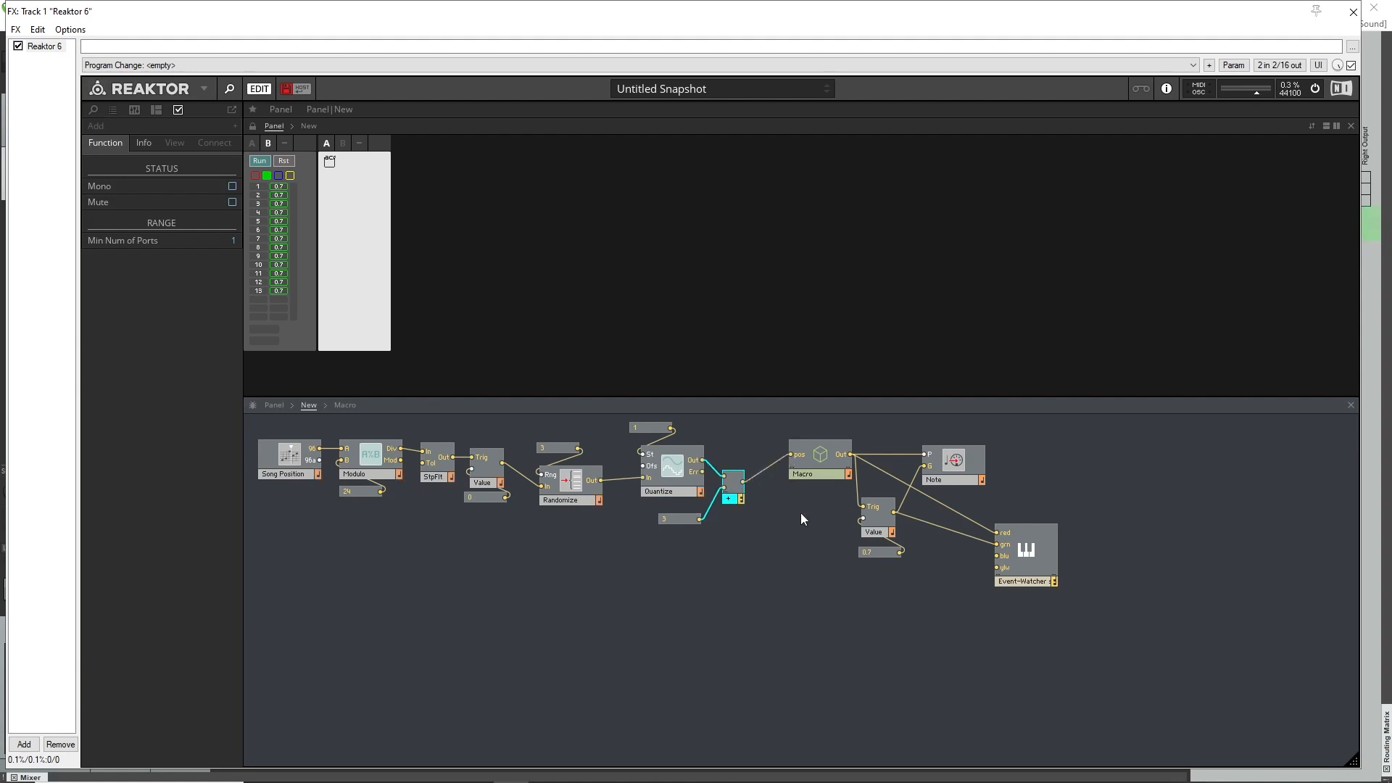
right_click(743, 501)
left_click(747, 505)
Wire Add's output to the Event-Watcher's blu input and switch the watcher from green to blue events only.
left_click_drag(742, 481, 862, 518)
left_click_drag(1024, 559, 1027, 566)
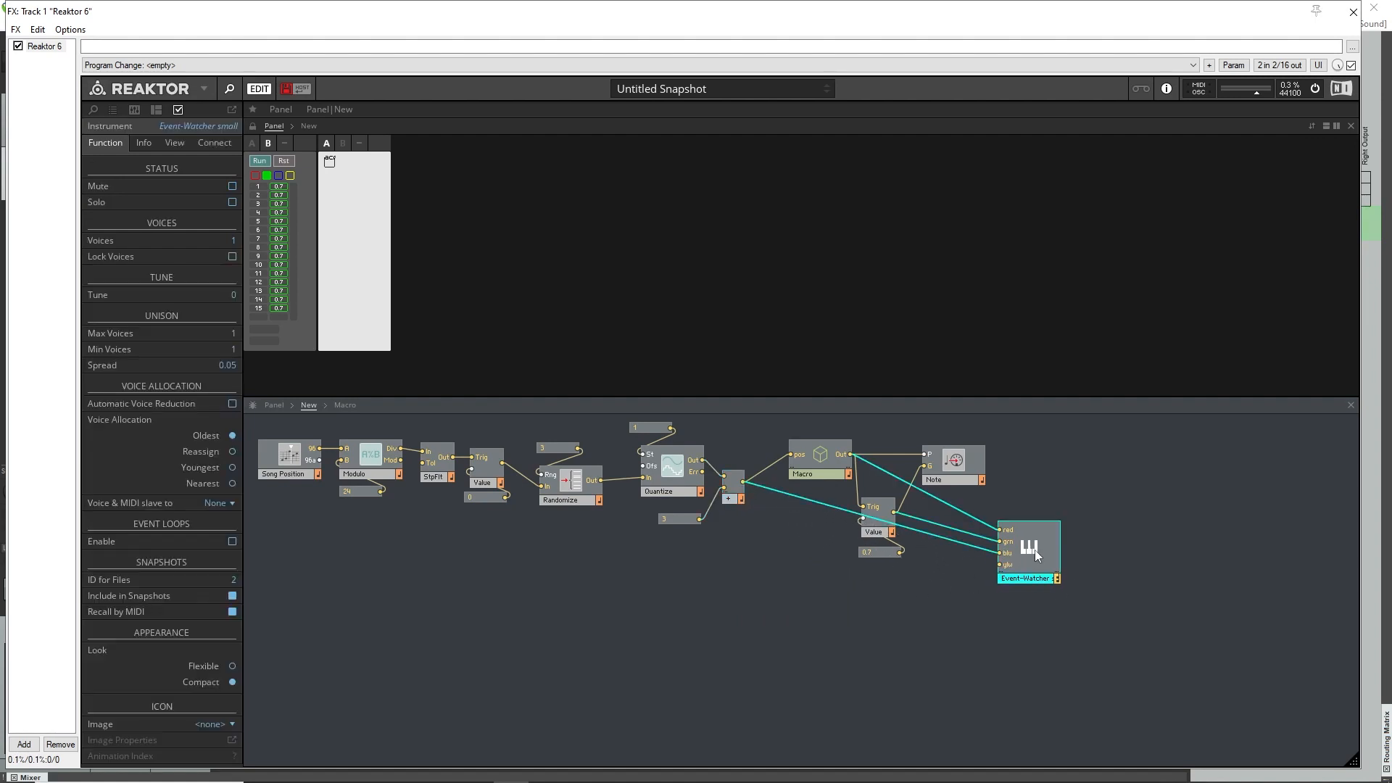
left_click(268, 175)
left_click(279, 176)
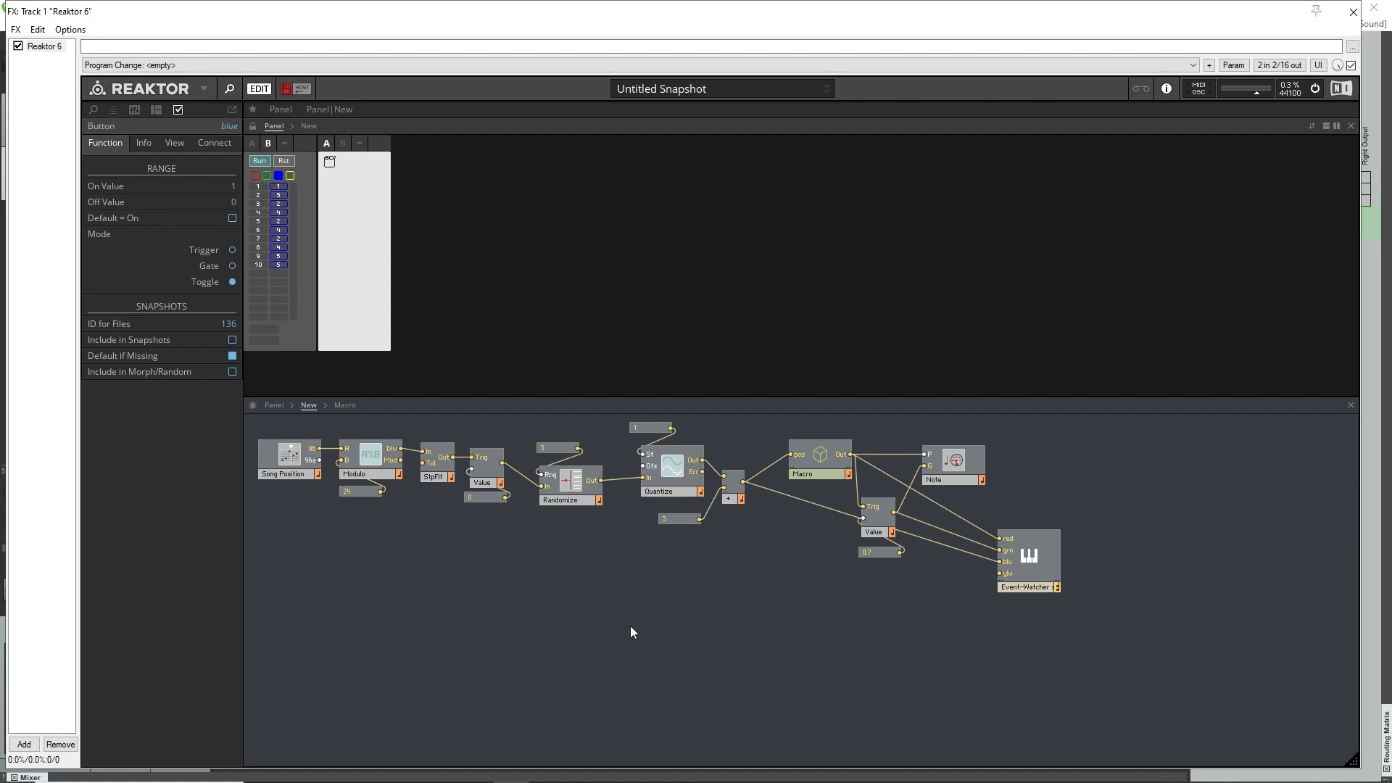
Examine the Randomize and Quantize modules along with the constants feeding Rng, St and the Add module.
left_click_drag(572, 496, 578, 491)
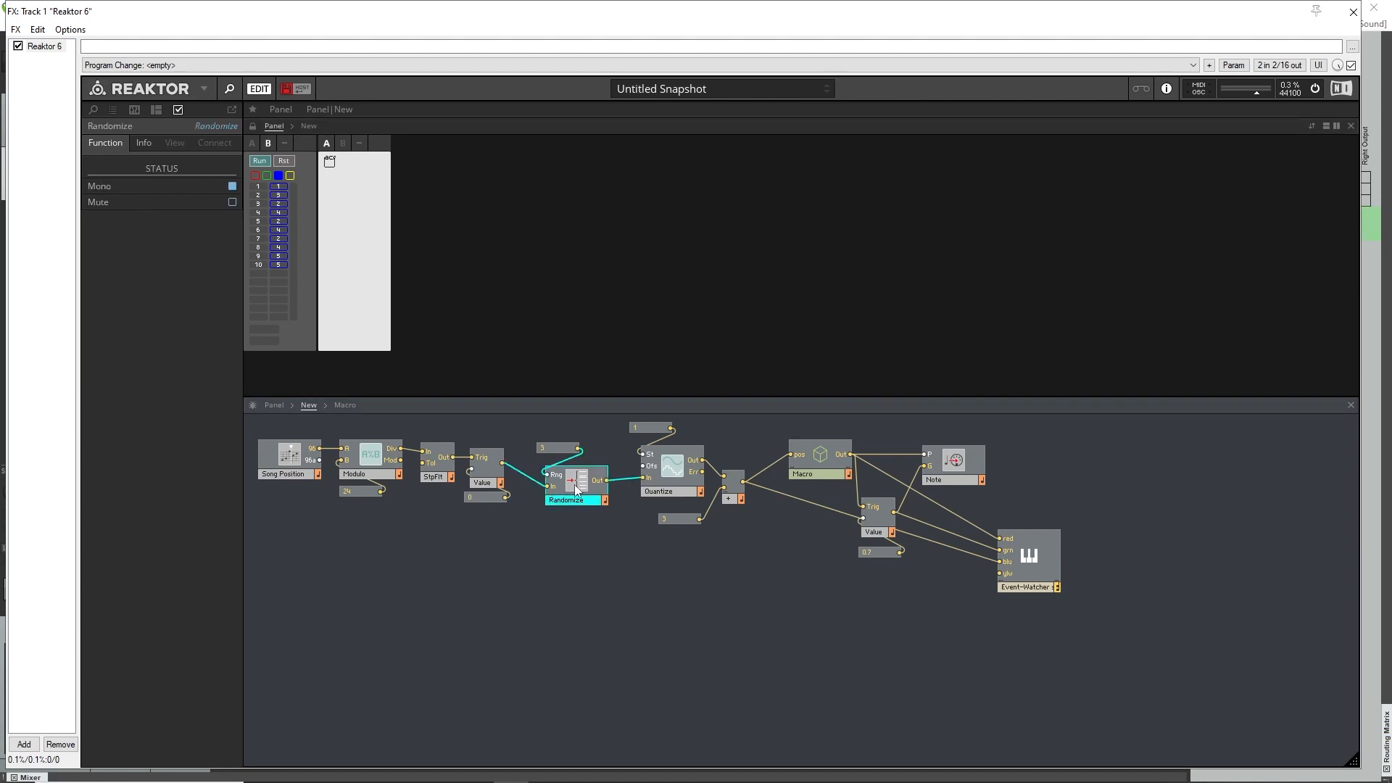
left_click(520, 555)
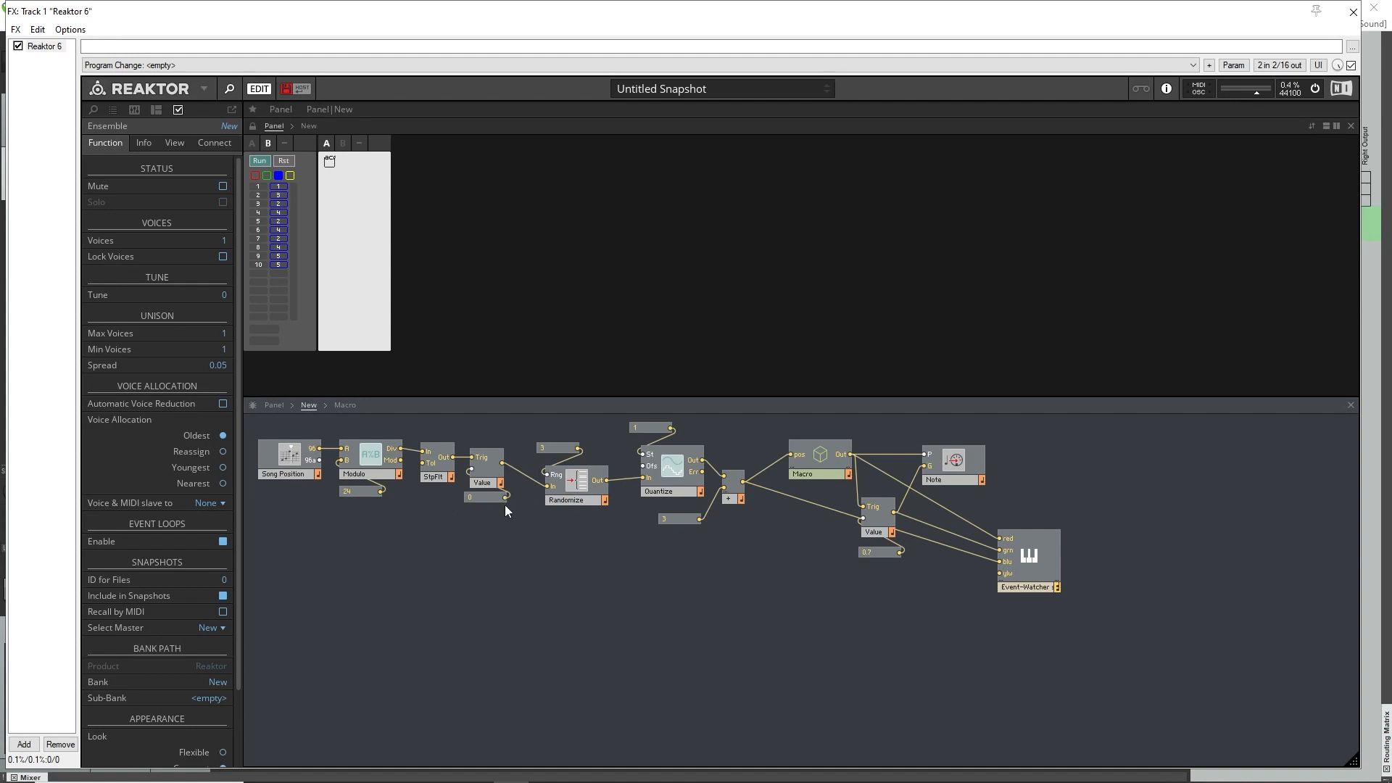
left_click(573, 487)
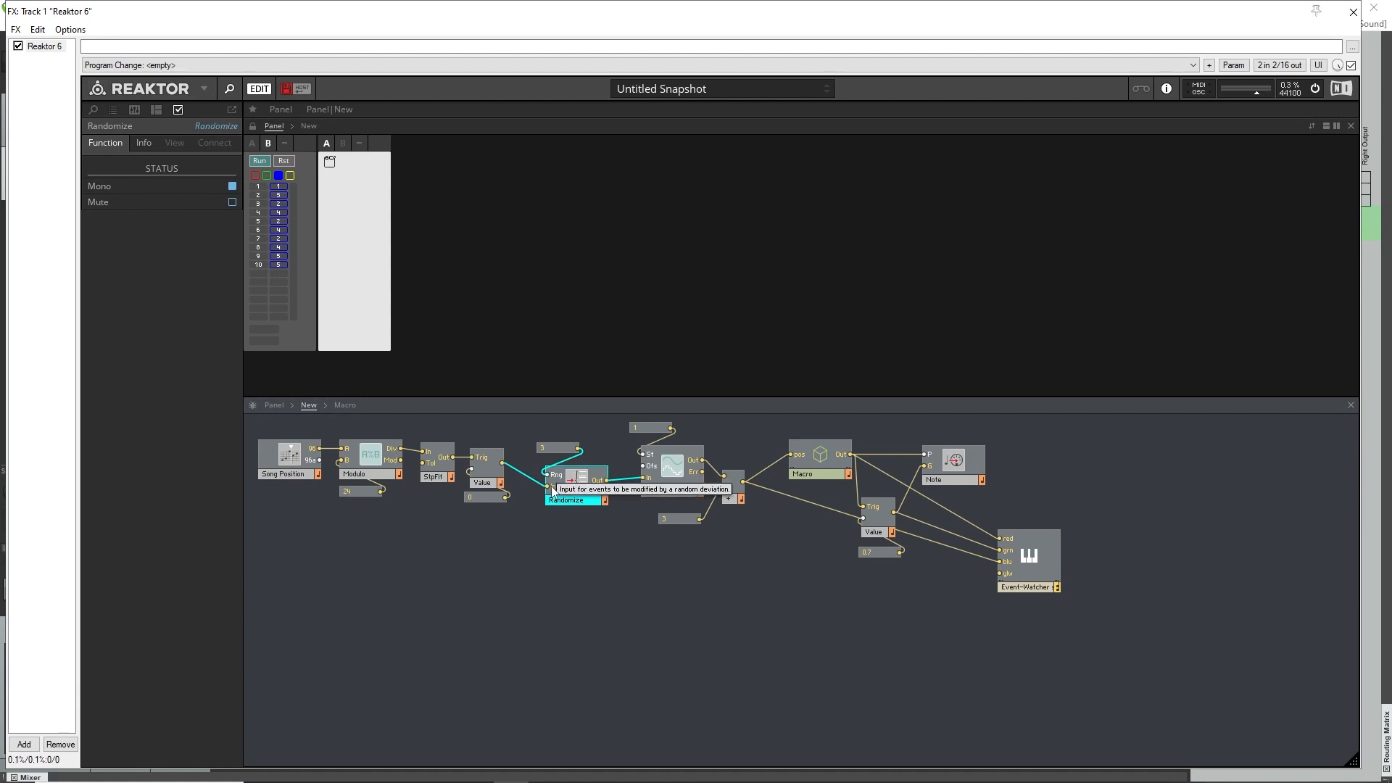
left_click(561, 450)
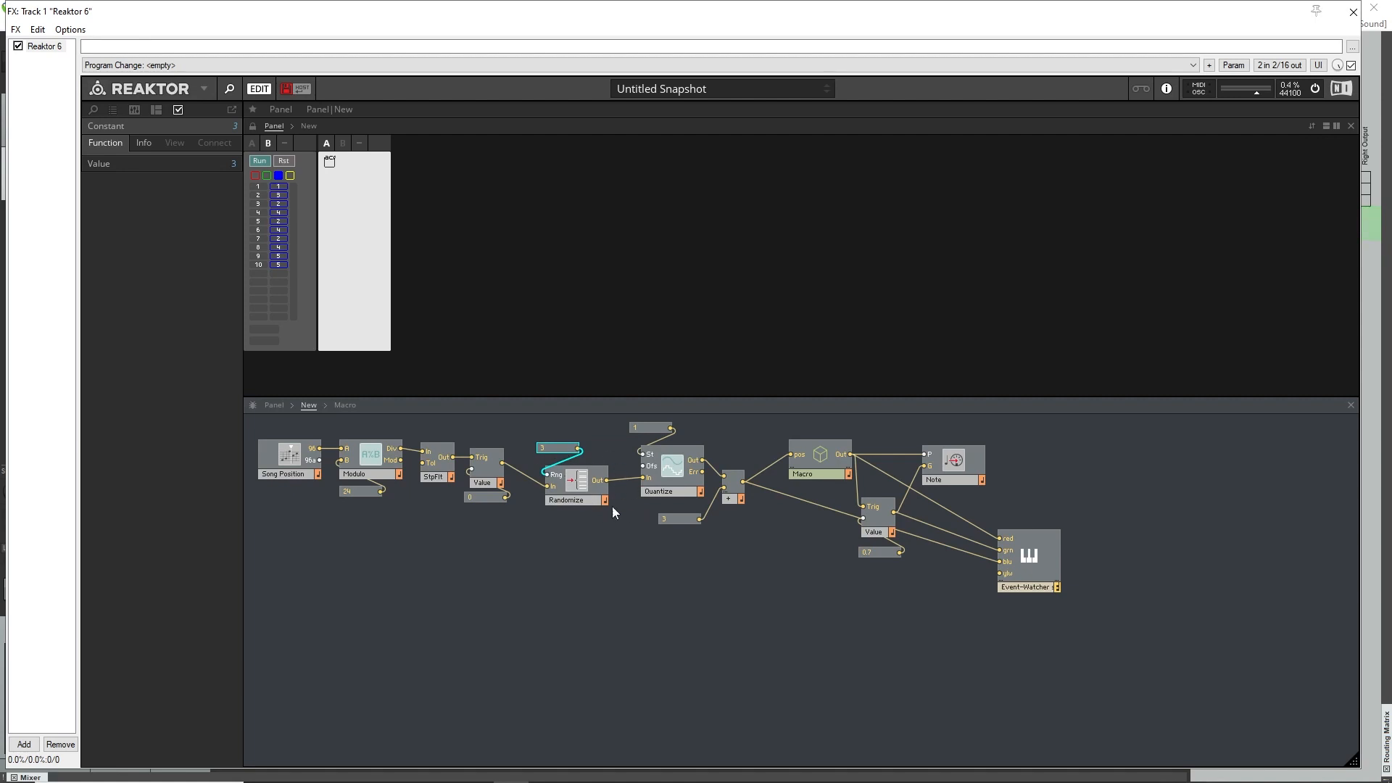
left_click(670, 467)
left_click(648, 427)
left_click(680, 518)
left_click(790, 662)
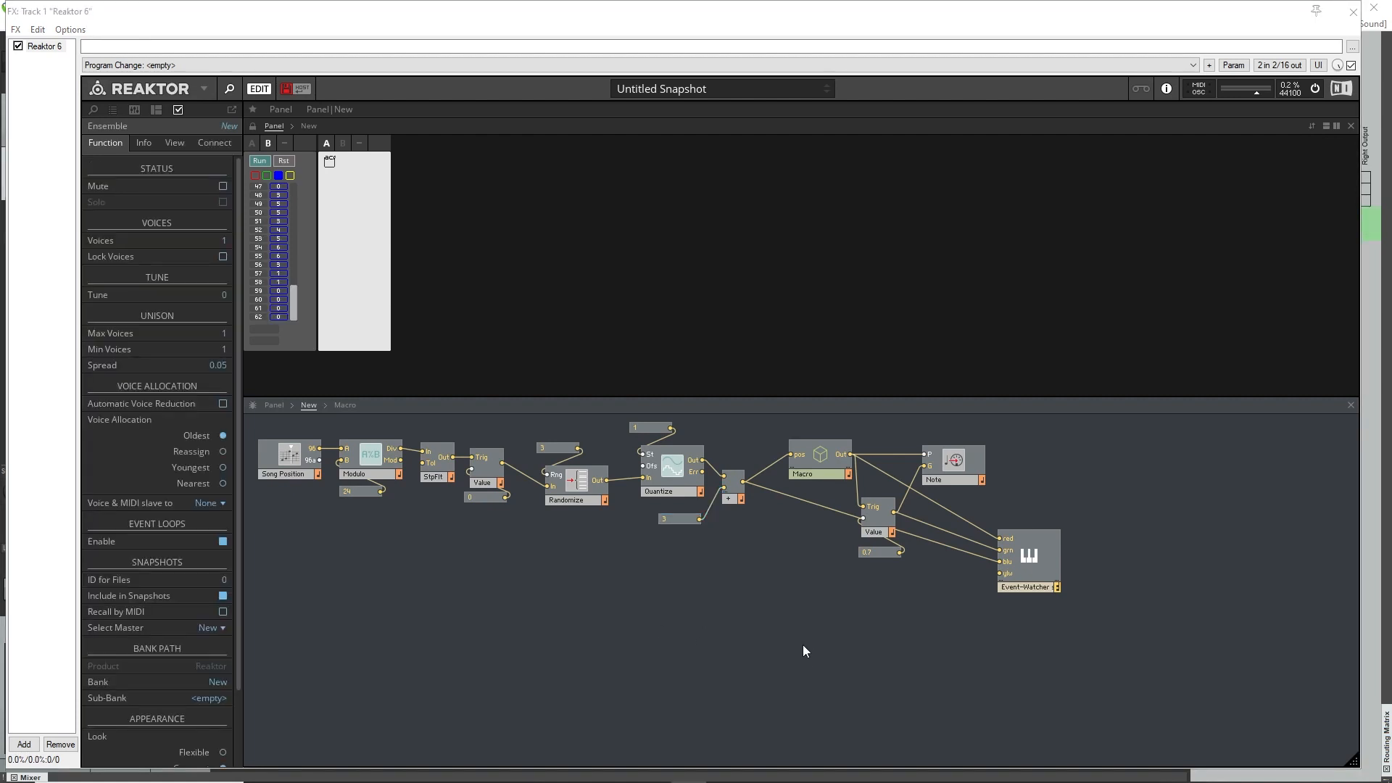
Remove the wires to the Event-Watcher's red and green inputs and move the watcher below the Add module.
left_click_drag(811, 464, 798, 459)
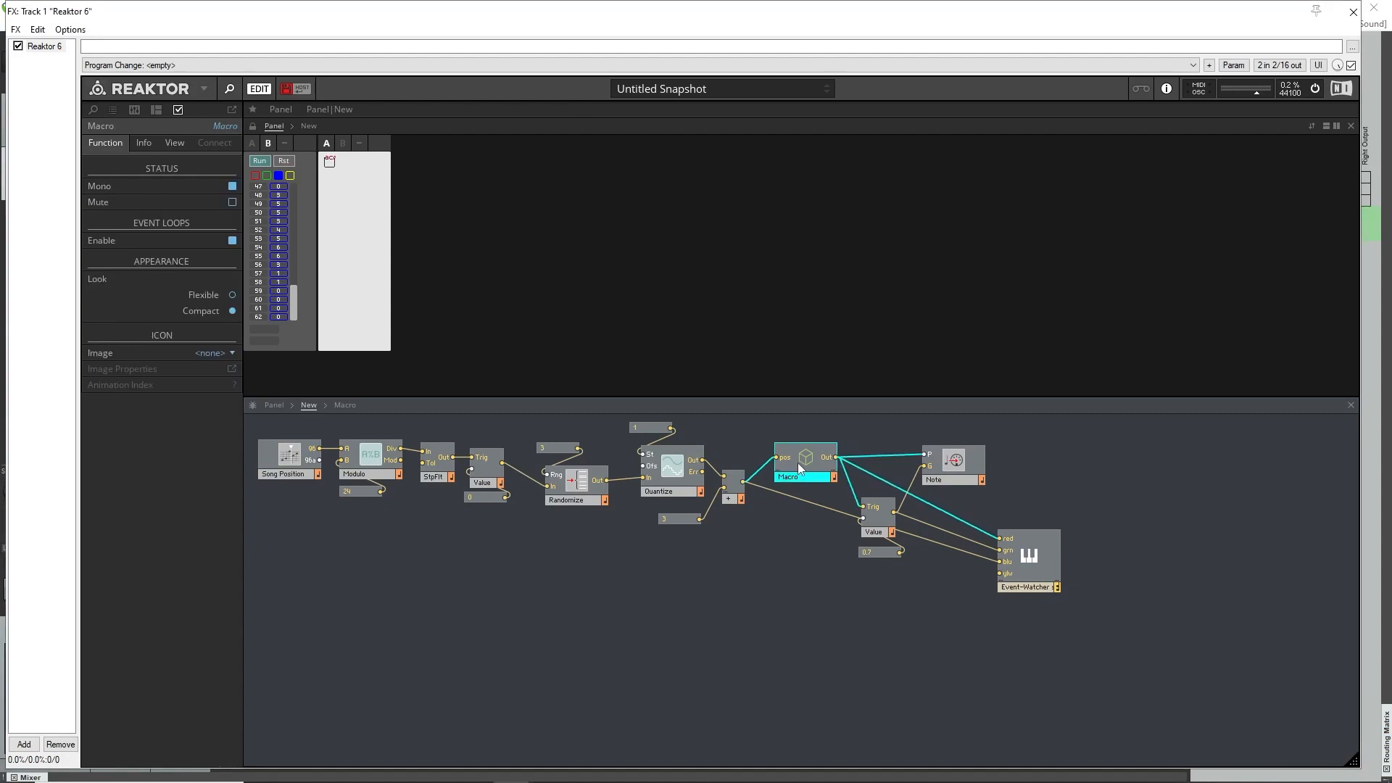
left_click_drag(1041, 556, 1088, 607)
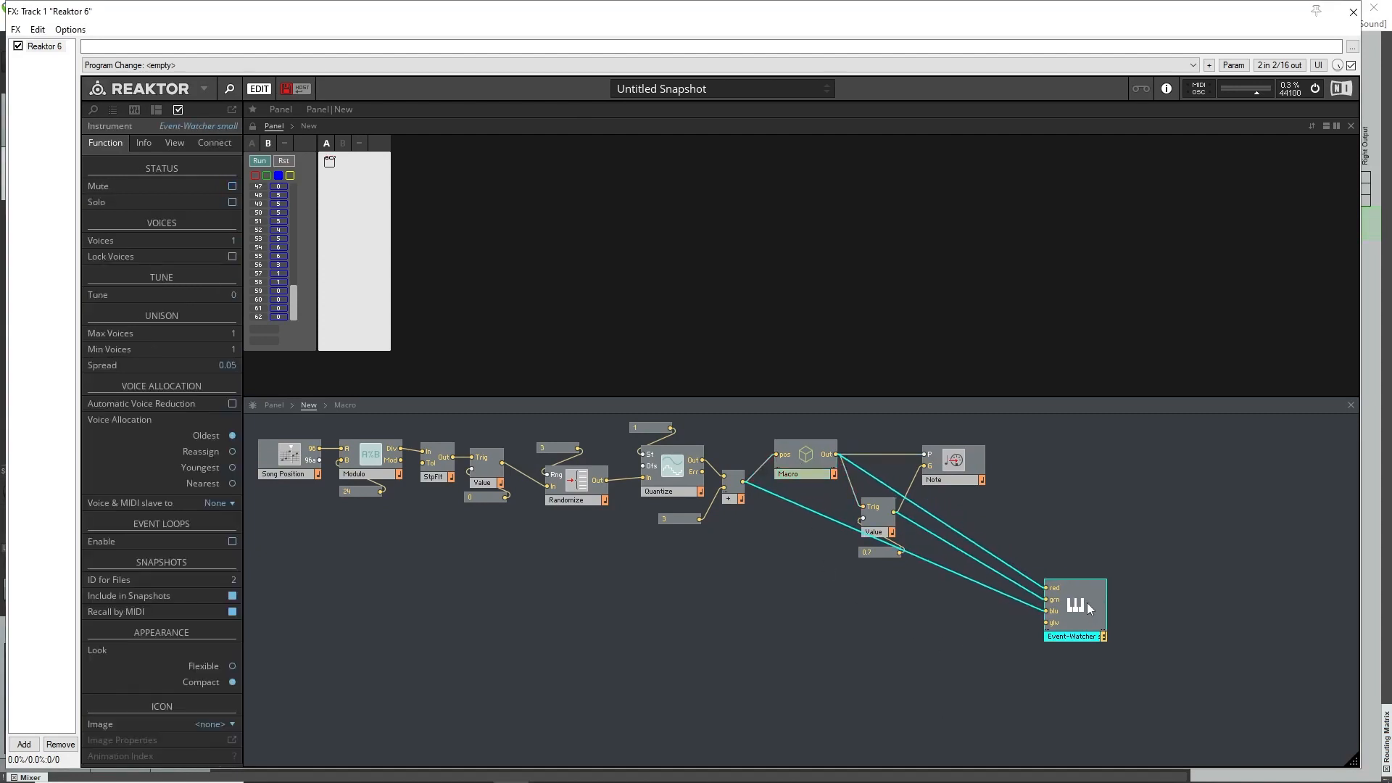
left_click(959, 545)
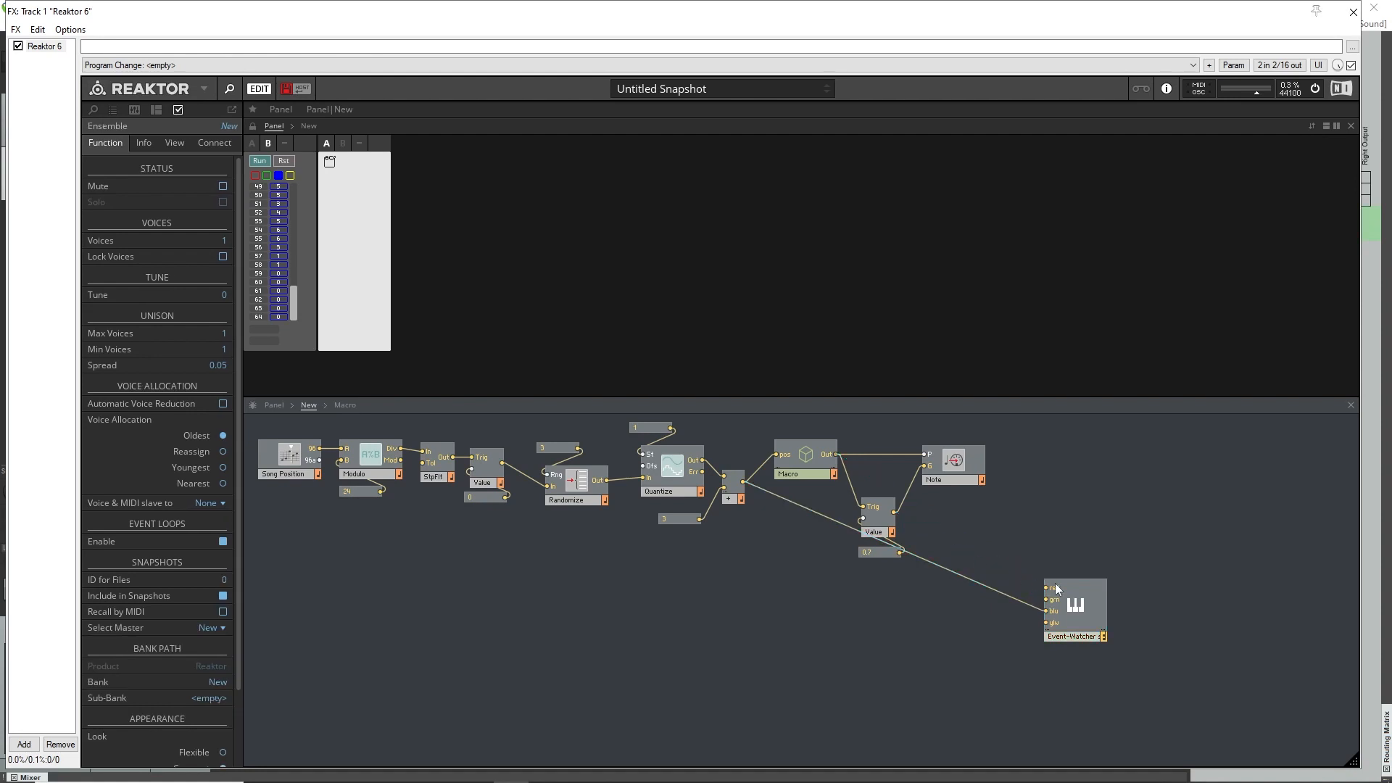
left_click_drag(1083, 603, 791, 653)
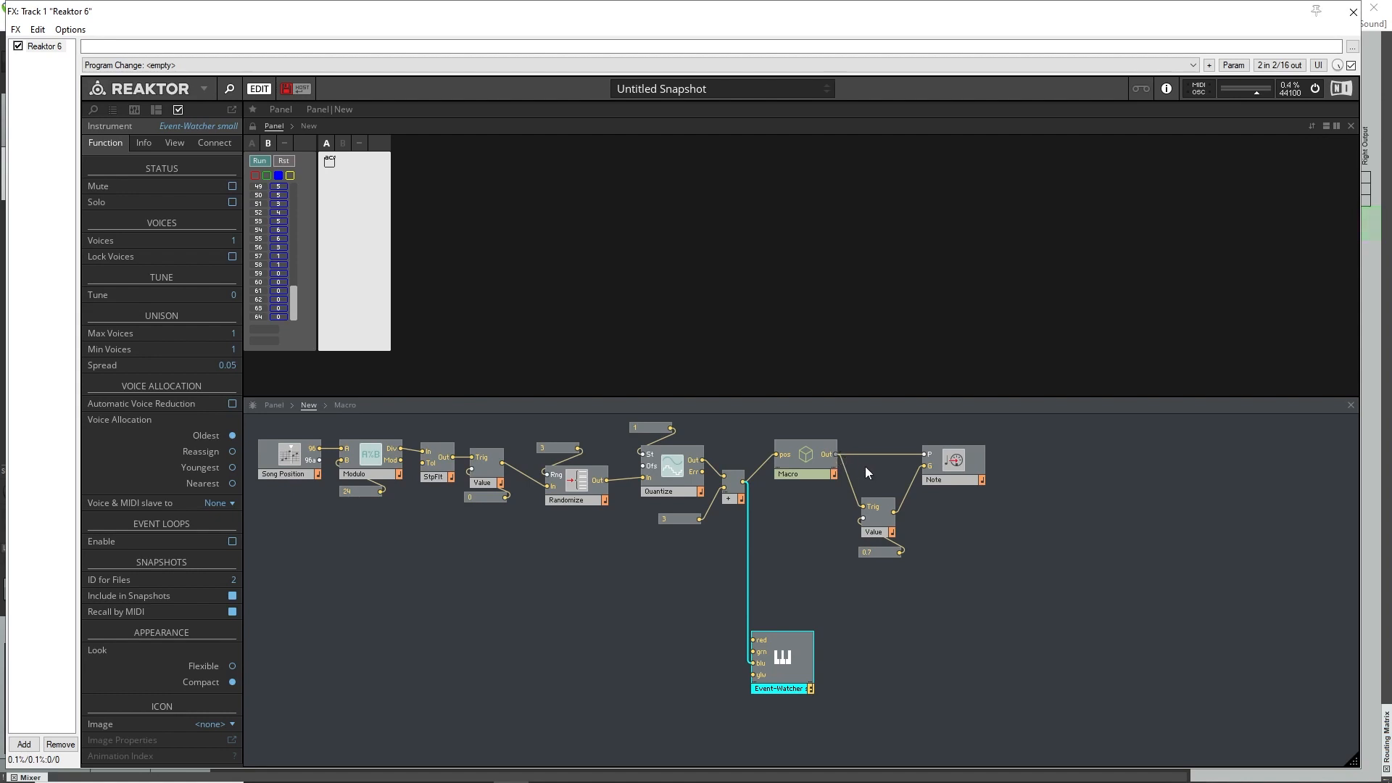
Move the Note module aside, insert an Order module above the gate Value, and wire the macro's Out to Order's input.
left_click_drag(971, 455, 1027, 455)
right_click(906, 473)
left_click(953, 510)
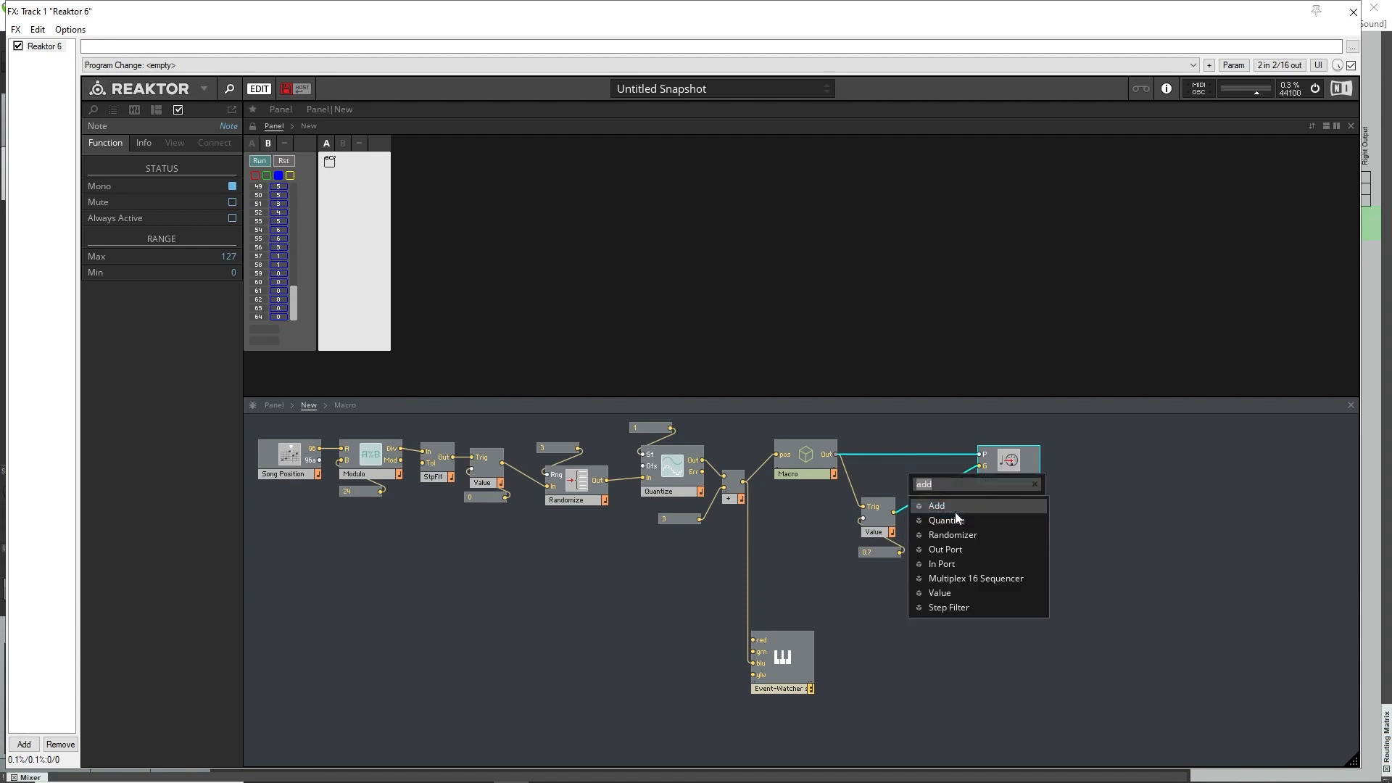
type("order")
key("Return")
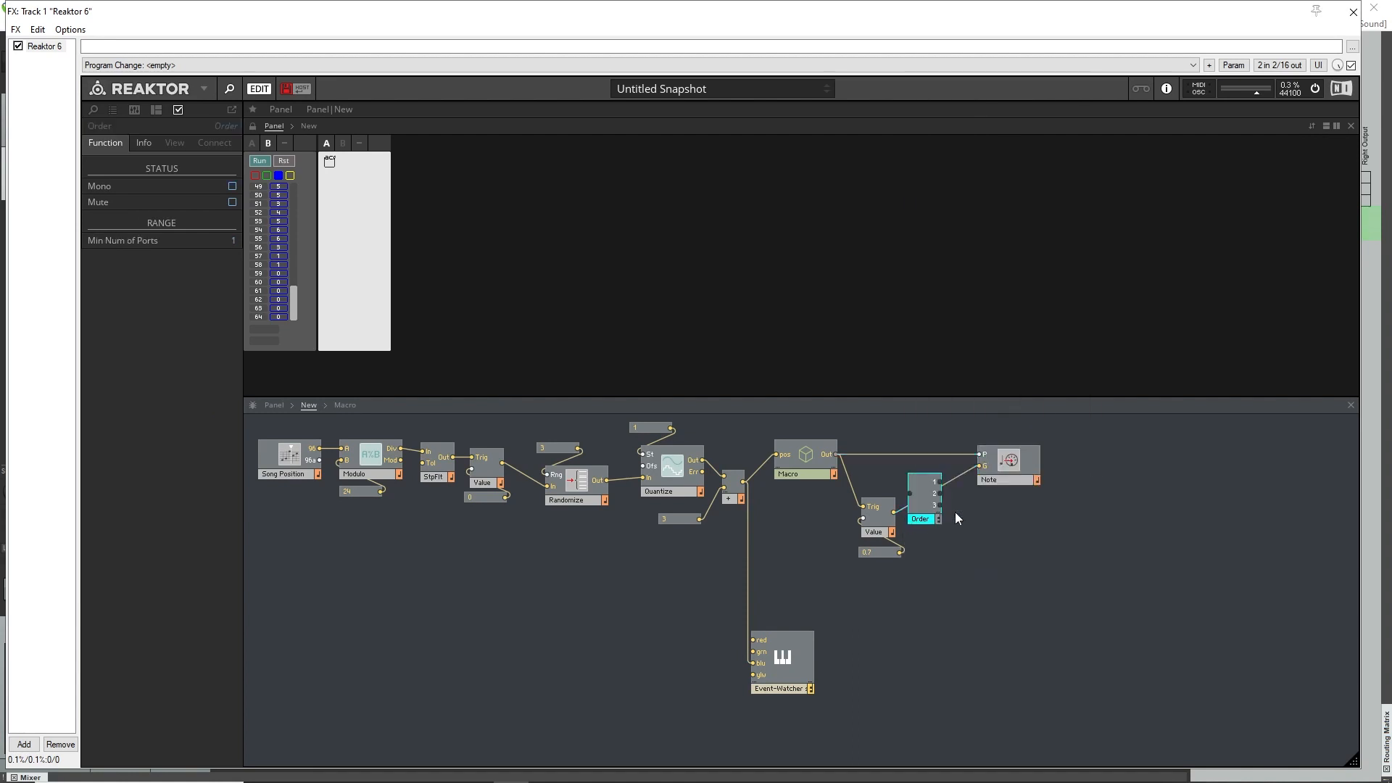
left_click_drag(920, 488, 805, 463)
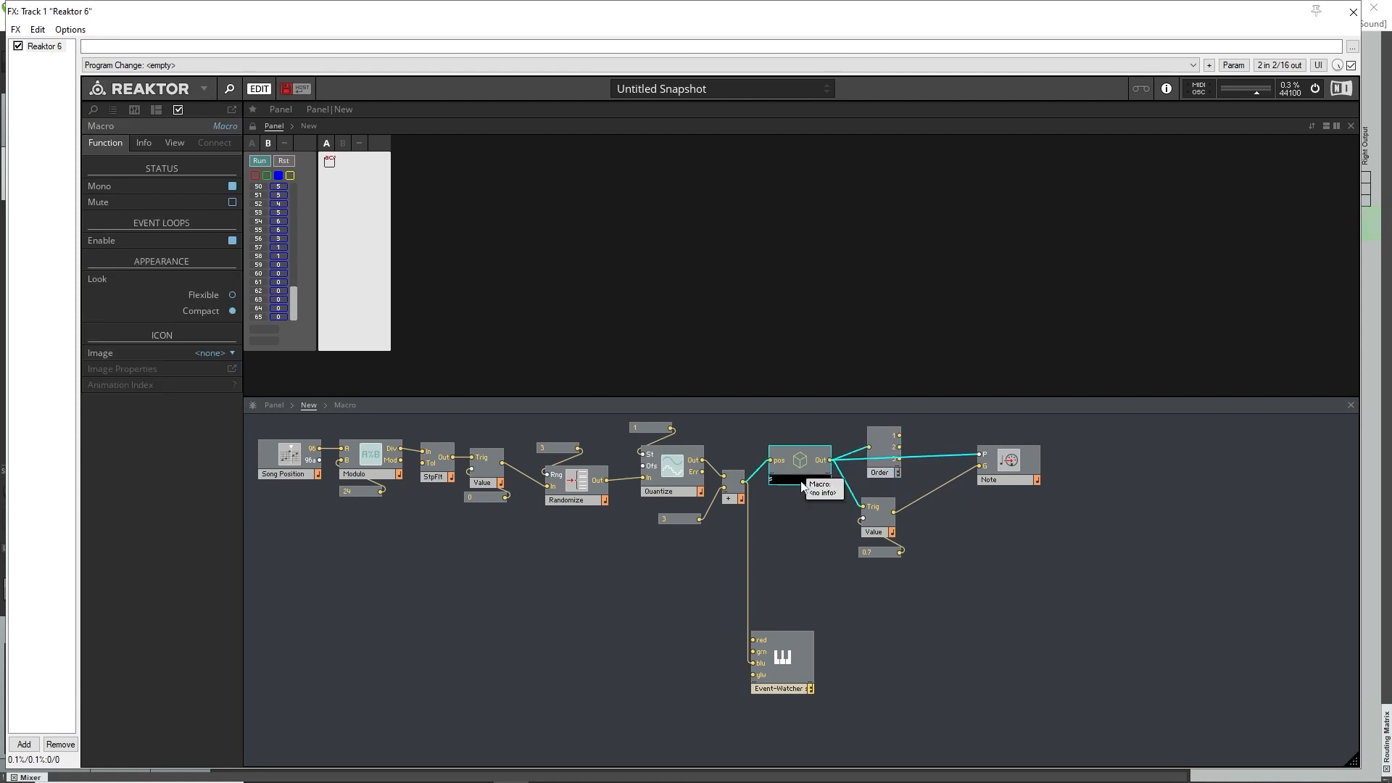
Rename the macro as seq and move the Order and Note modules to make room between them.
key("Return")
left_click_drag(874, 570, 887, 512)
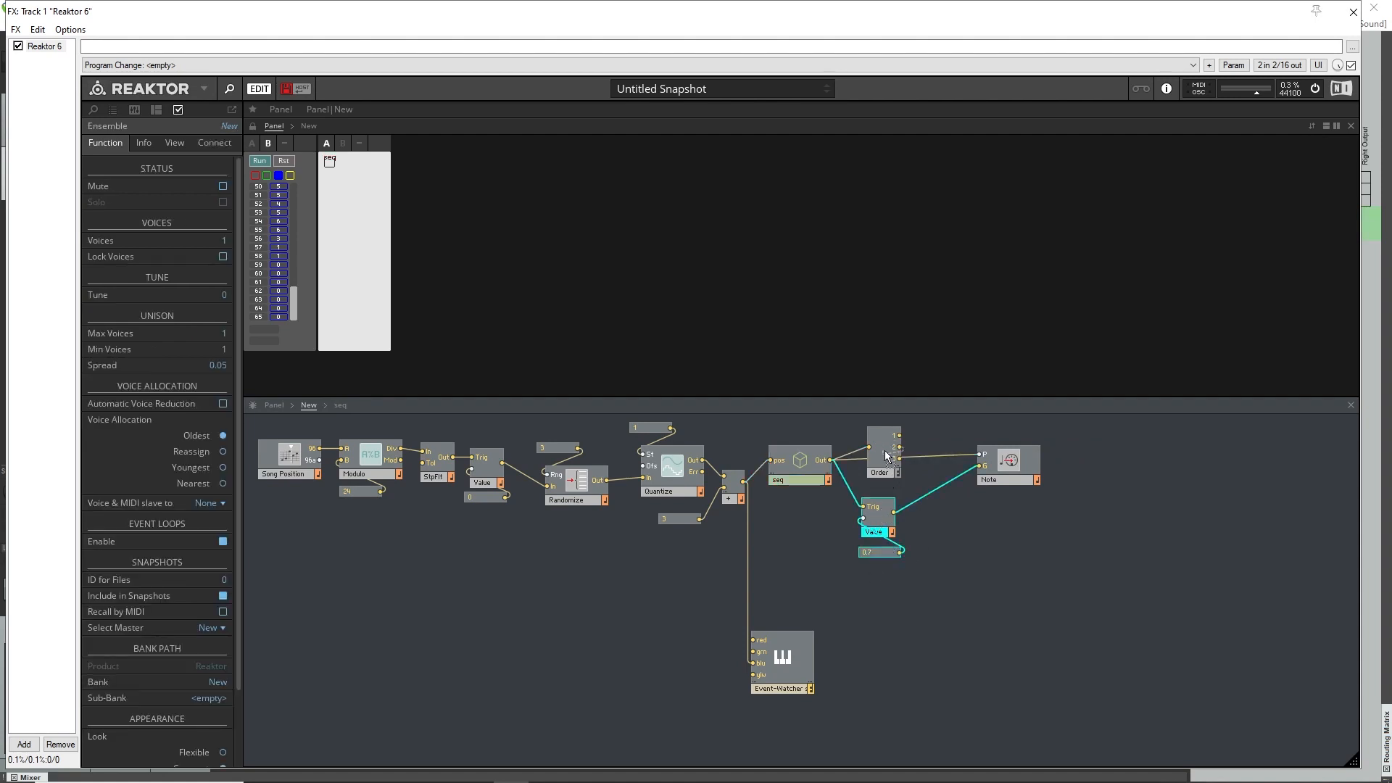
left_click_drag(880, 453, 882, 446)
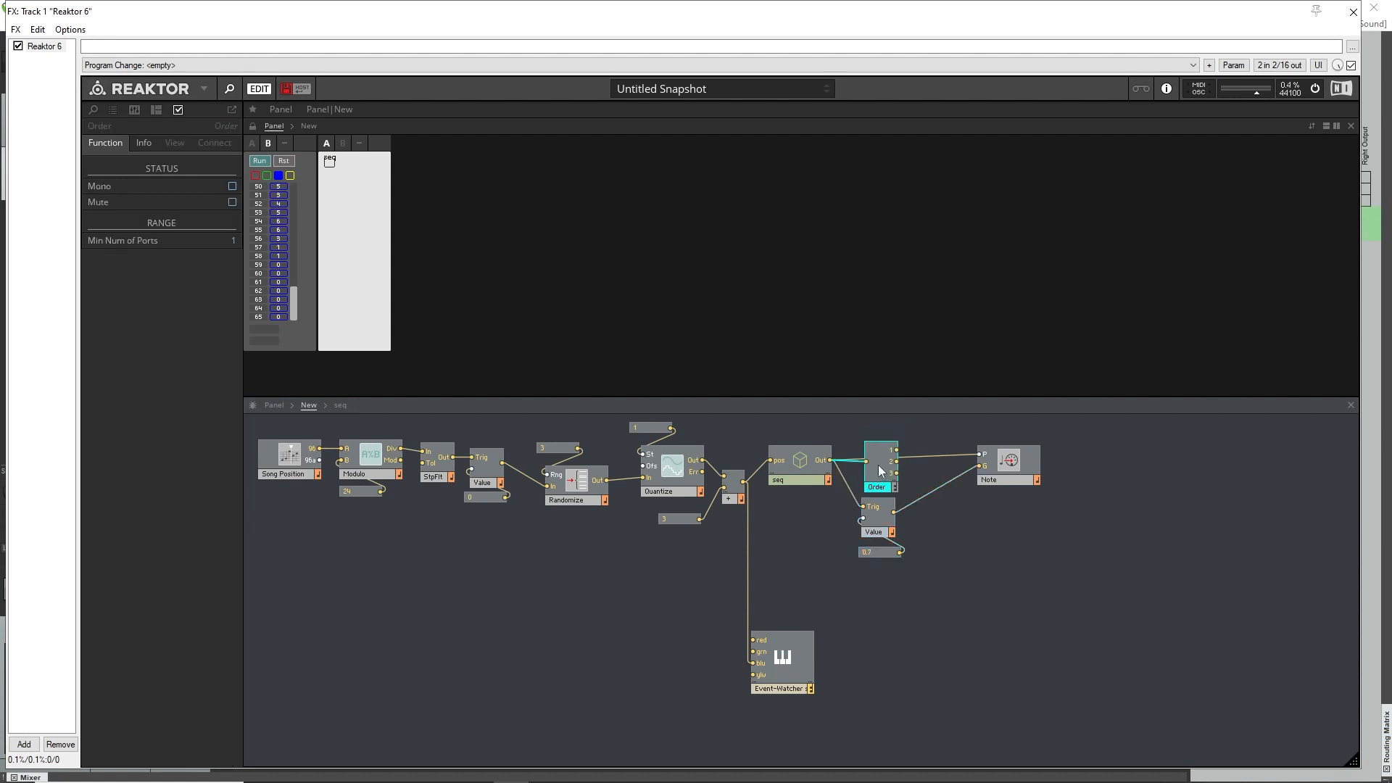
left_click_drag(1066, 464, 1092, 464)
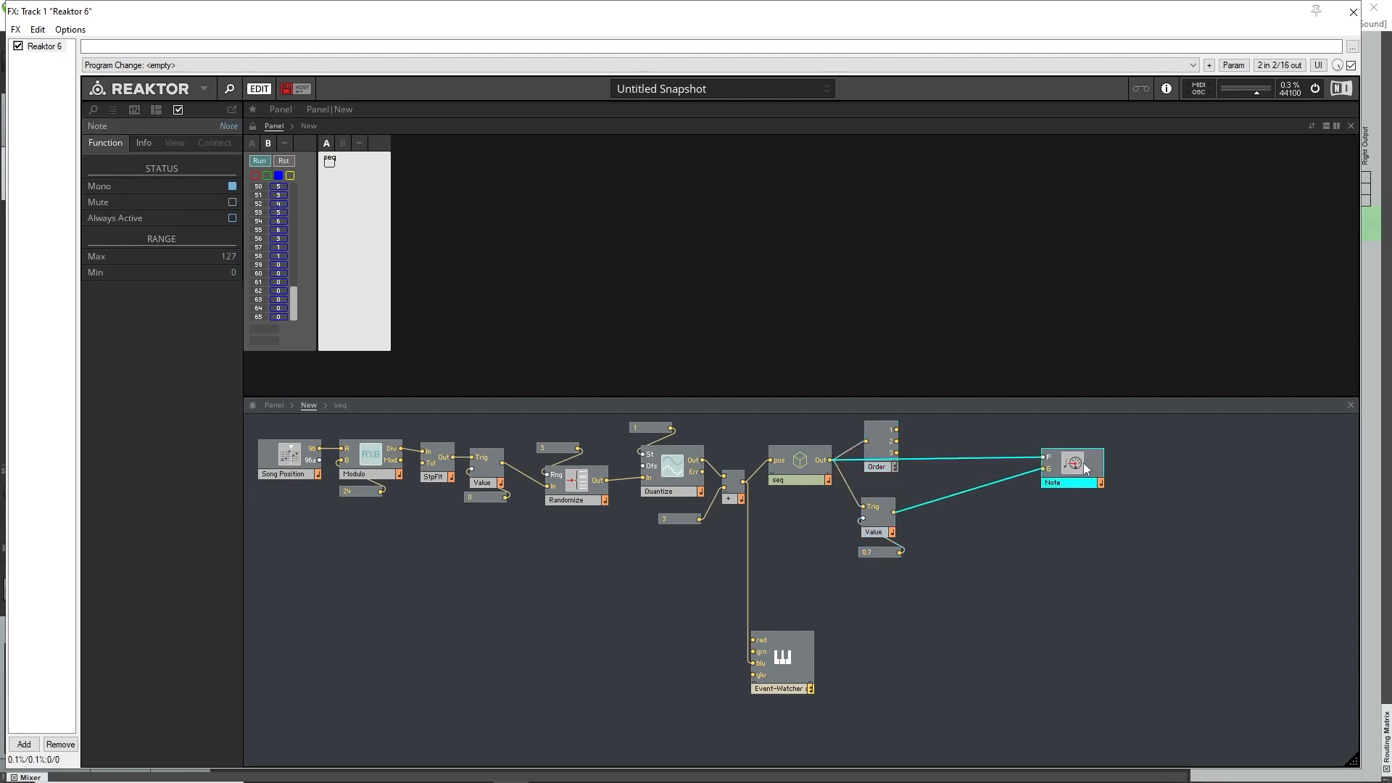
Copy the gate Value module with its 0.7 constant and paste the pair below the Note module.
left_click_drag(869, 578, 877, 516)
right_click(873, 515)
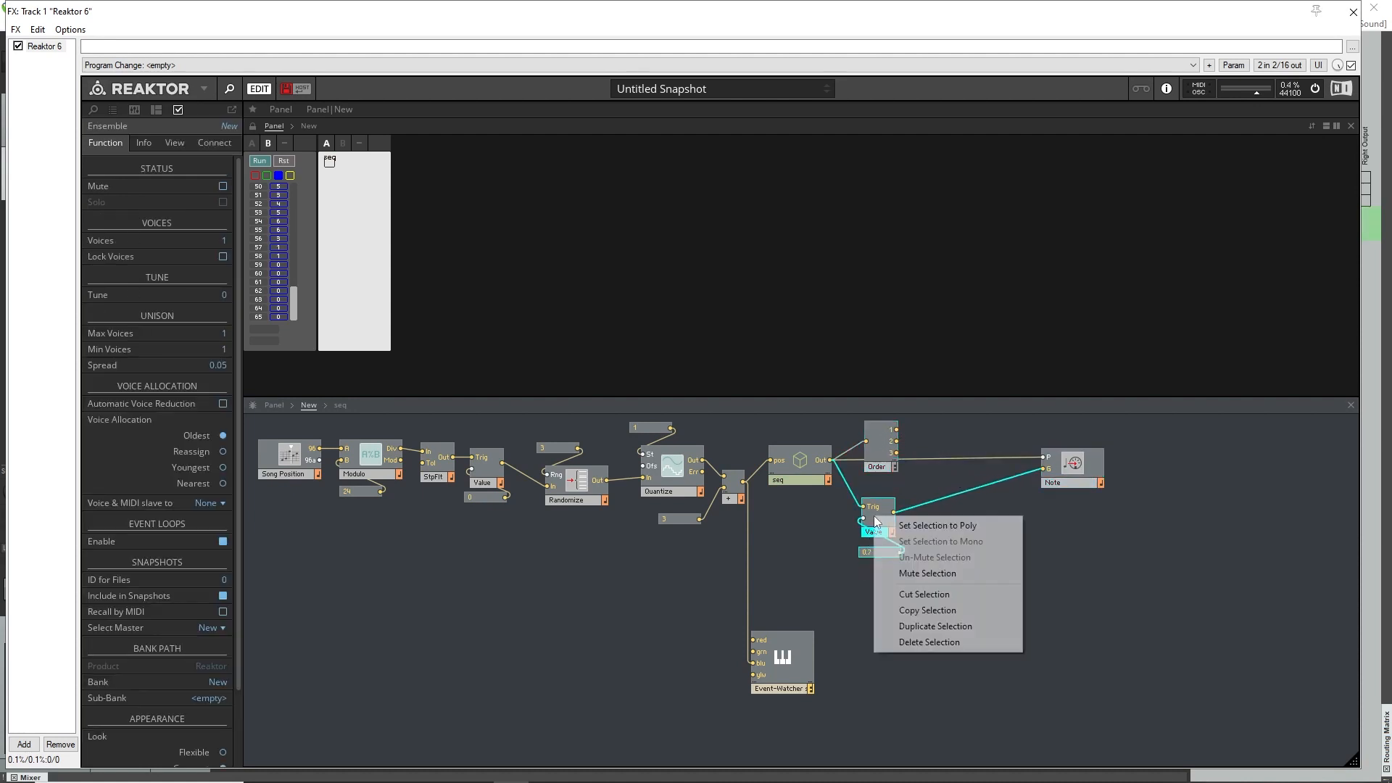
left_click(923, 612)
right_click(960, 552)
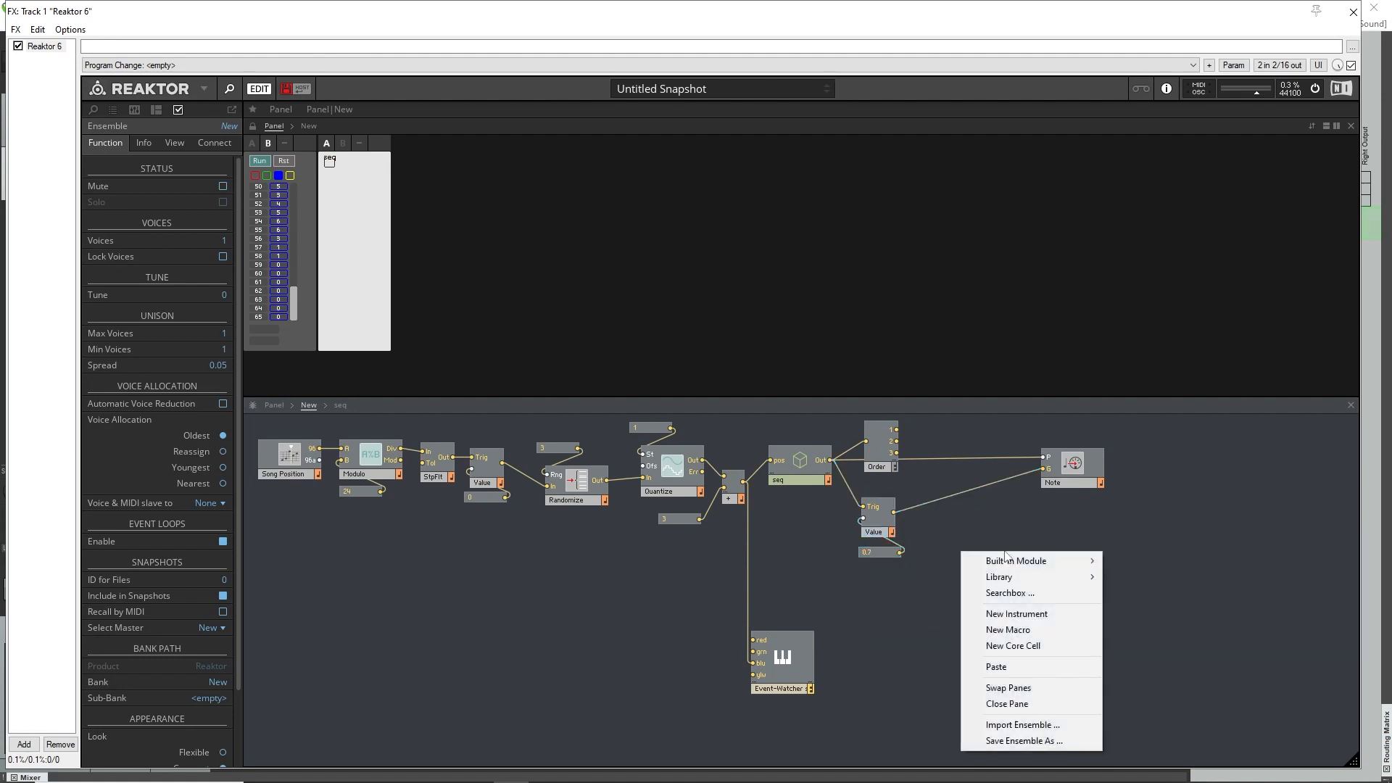
left_click(1012, 666)
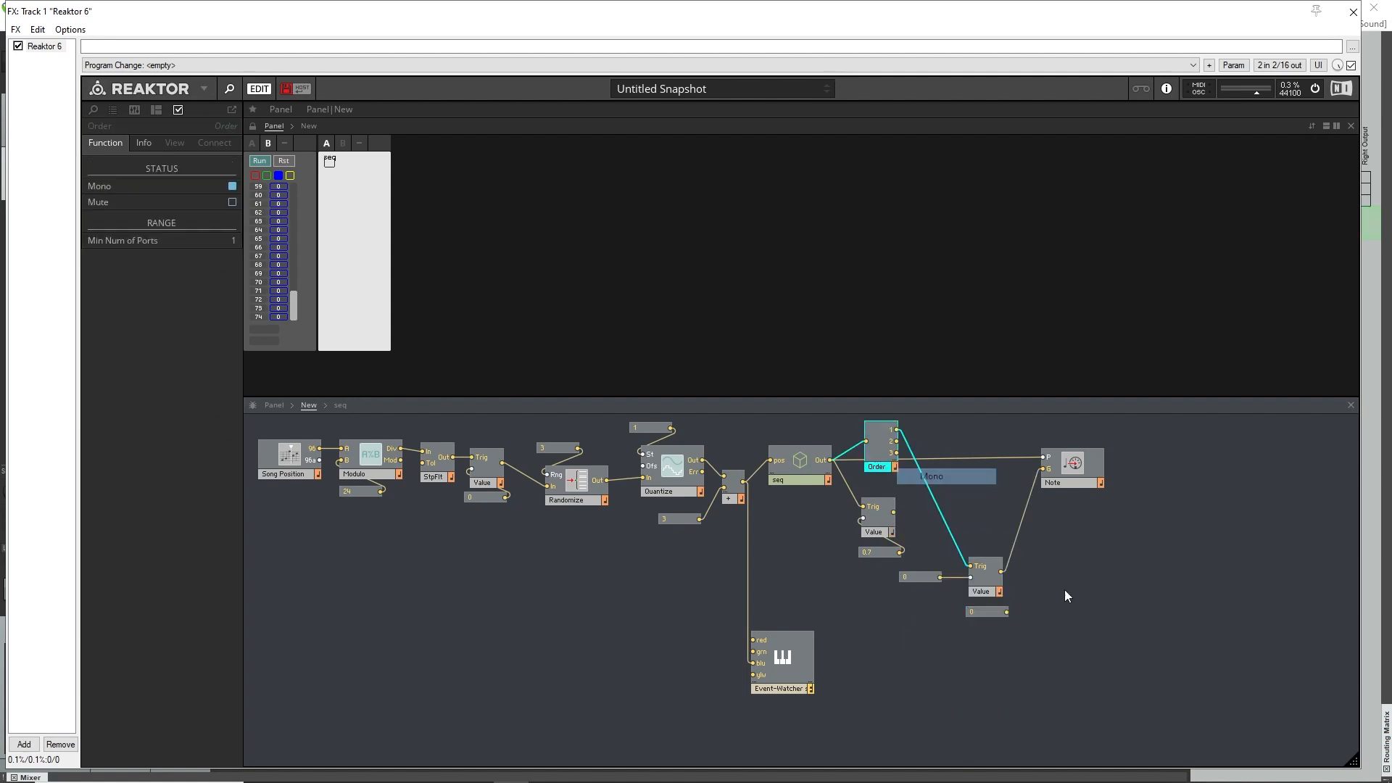
Replace the copied Value's constant with 0 and wire Order's output 1 through this Value to Note's G input.
left_click(946, 631)
left_click_drag(919, 632, 1007, 573)
left_click(1031, 643)
left_click(975, 611)
key("Delete")
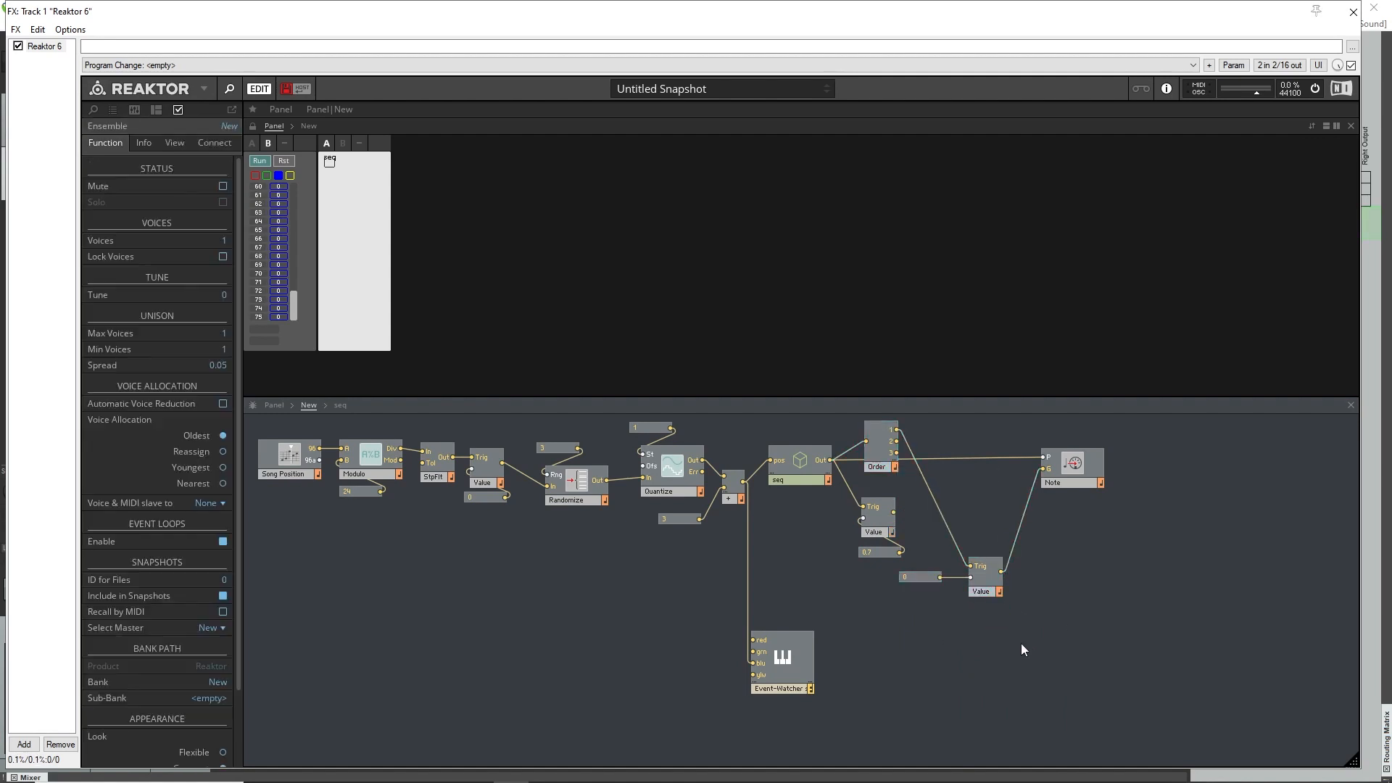
left_click_drag(918, 582, 968, 615)
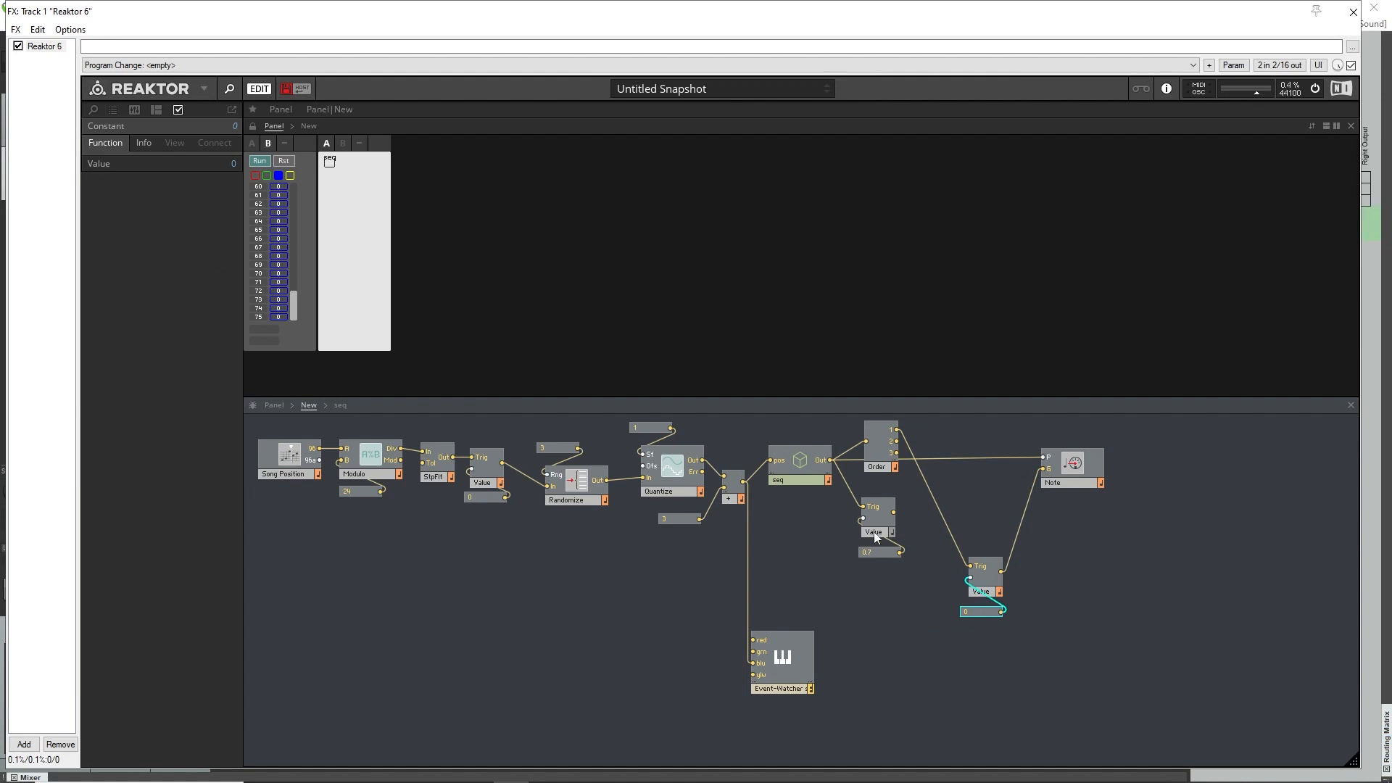
Insert a Merge module, wire its output to Note's G input, and set it to Mono.
right_click(1003, 515)
left_click(1052, 555)
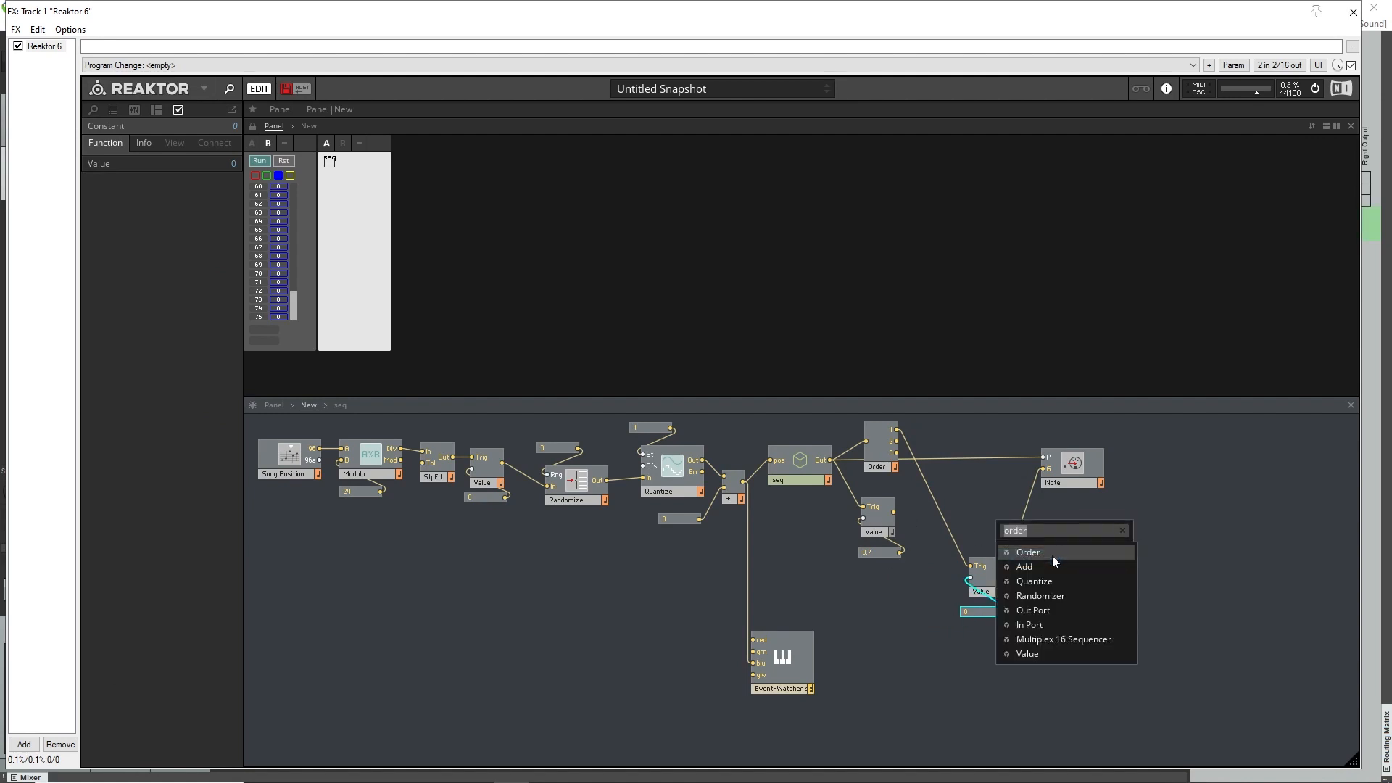
type("merge")
key("Return")
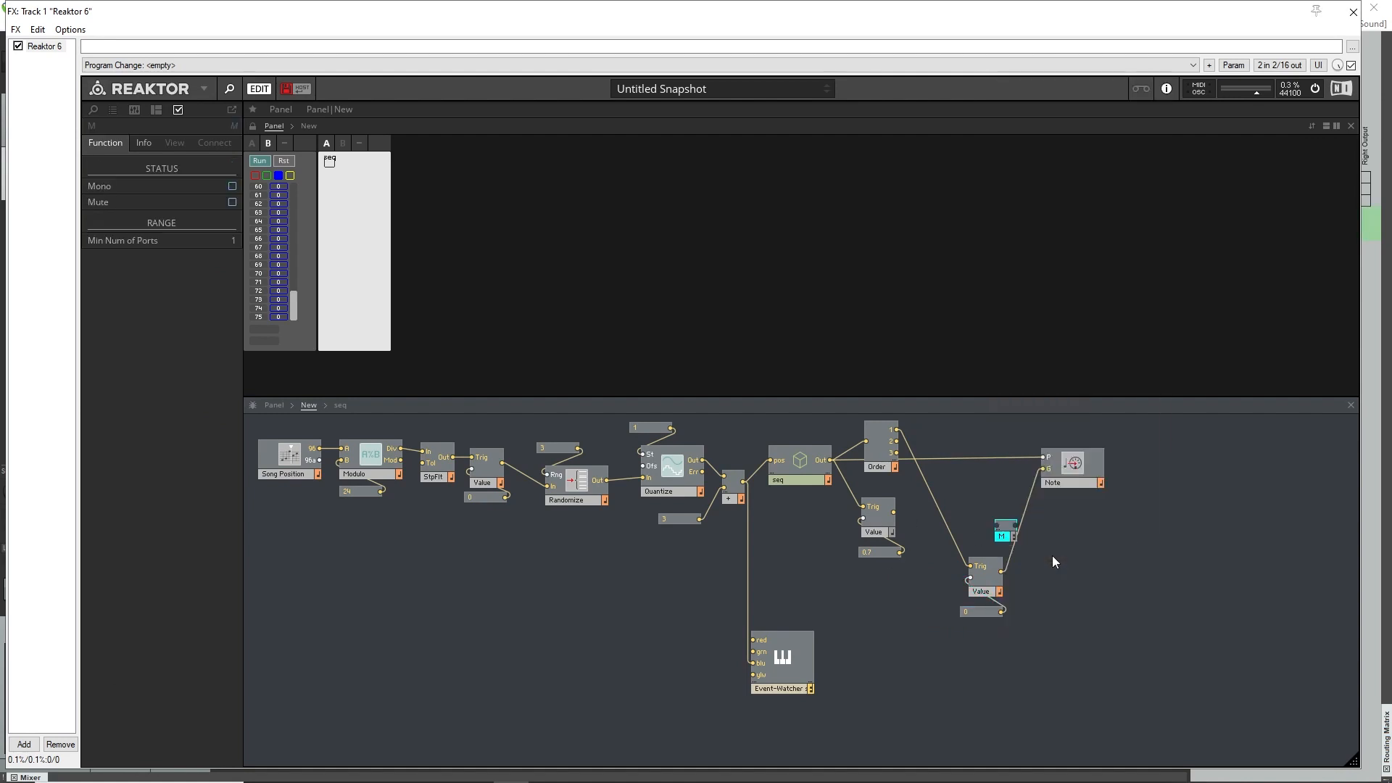
left_click_drag(1015, 529, 1043, 469)
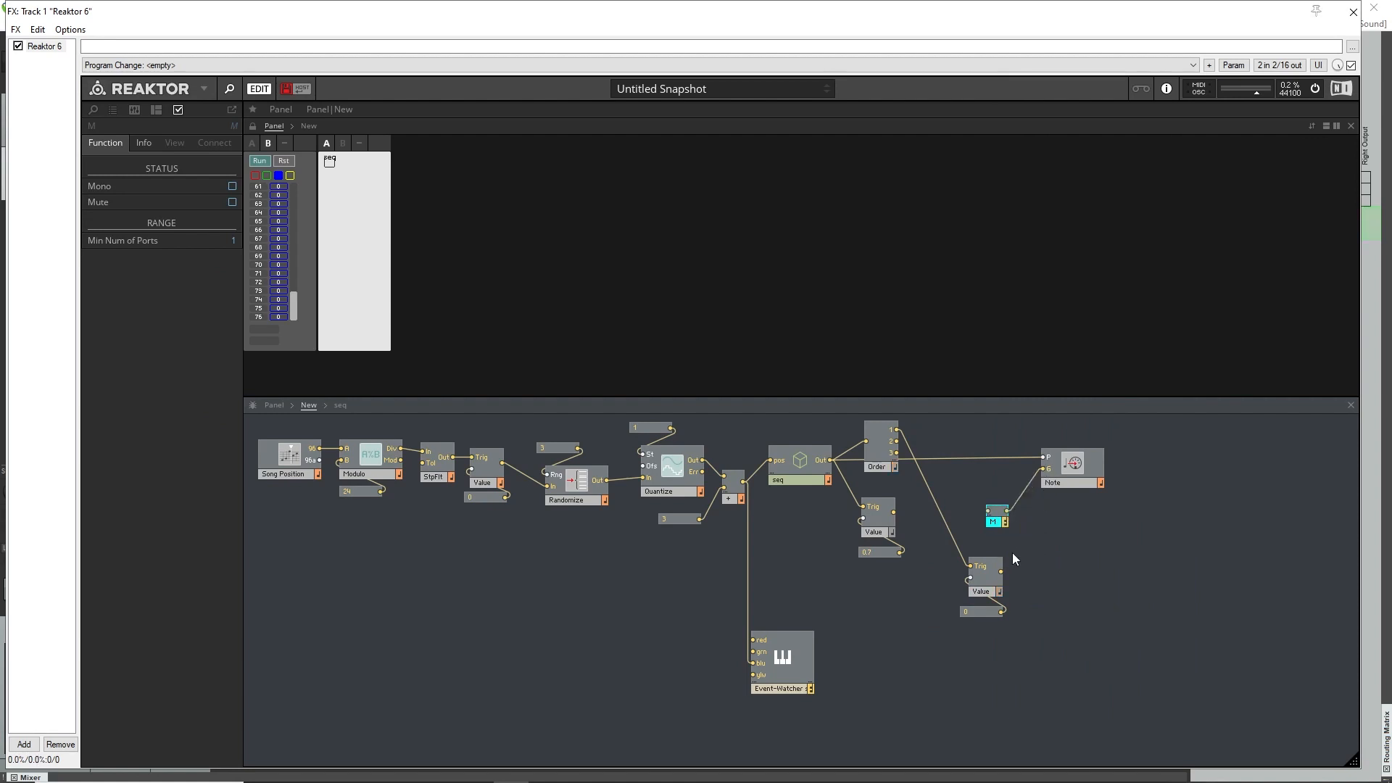
right_click(1003, 525)
left_click(1018, 532)
Move the Value with the 0 constant beside Order and wire its output to the Merge's input.
left_click_drag(958, 626, 988, 511)
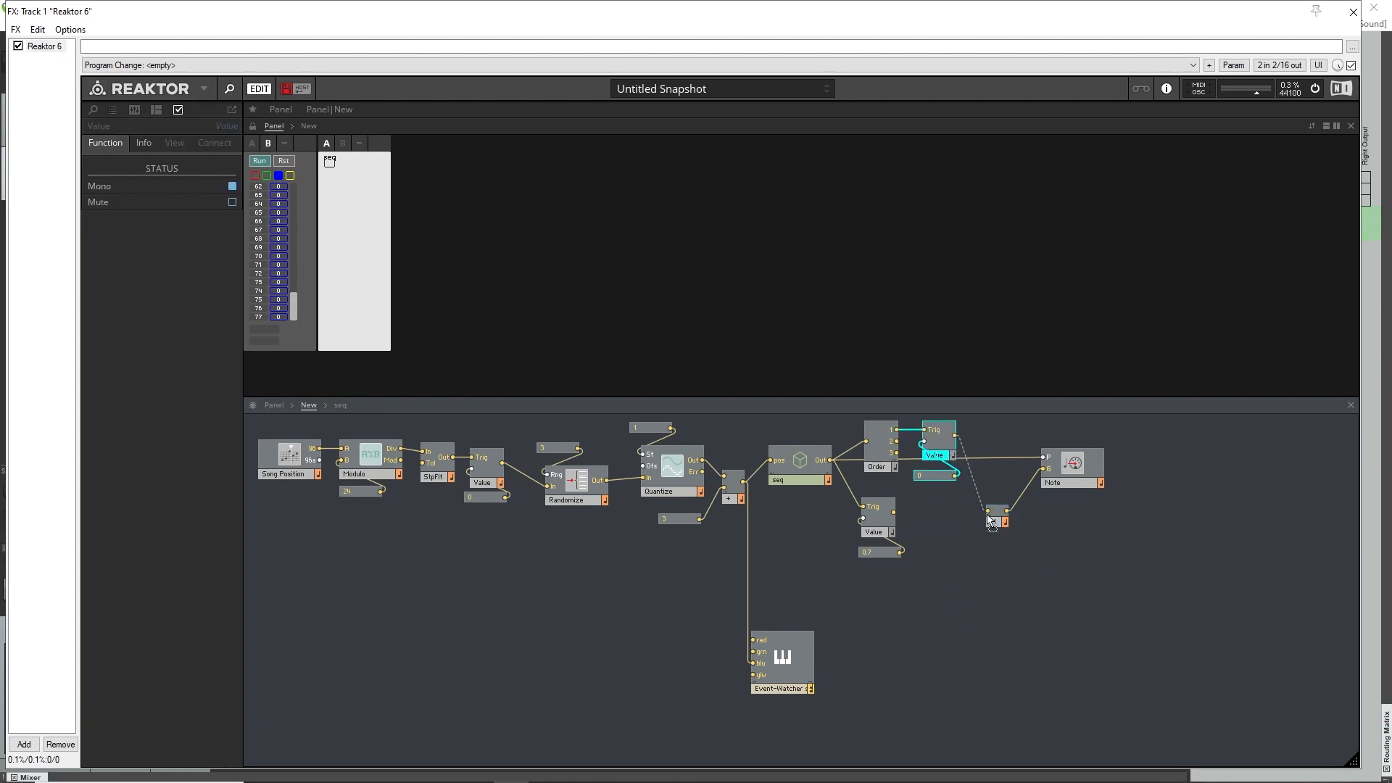
left_click(943, 446)
left_click(877, 441)
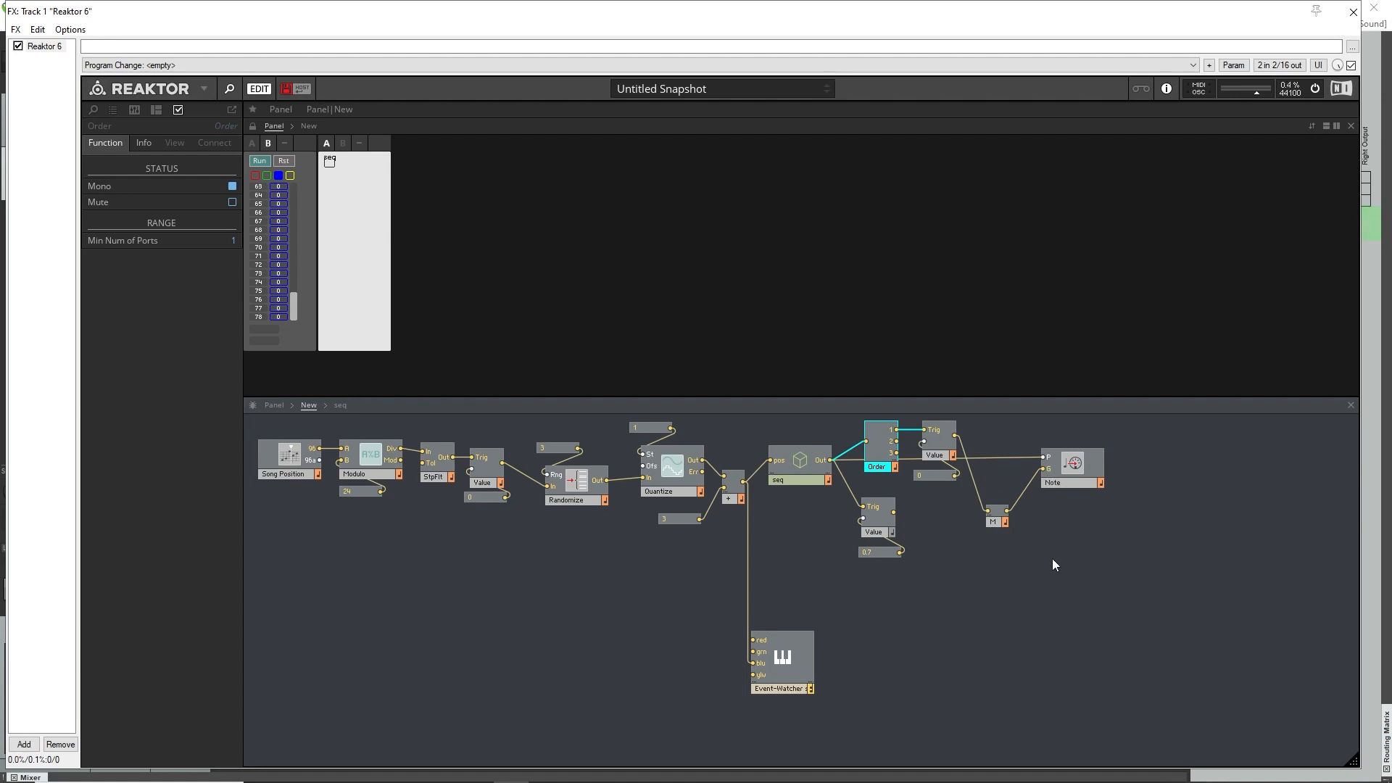
Wire Order's output 2 to Note's P input and output 3 through the 0.7 Value to a second Merge input.
left_click_drag(915, 518, 873, 569)
left_click_drag(863, 507, 925, 594)
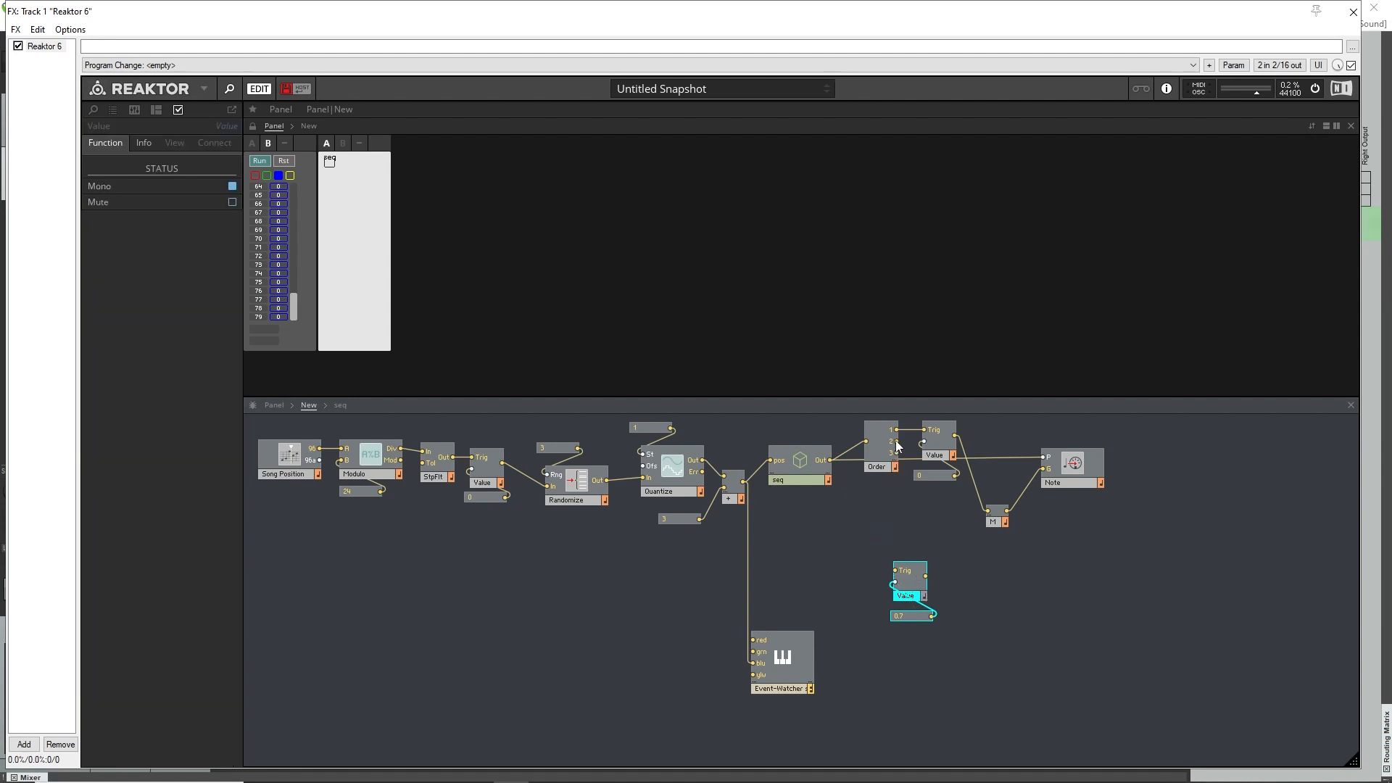
left_click_drag(897, 441, 1043, 457)
left_click_drag(885, 567, 988, 523)
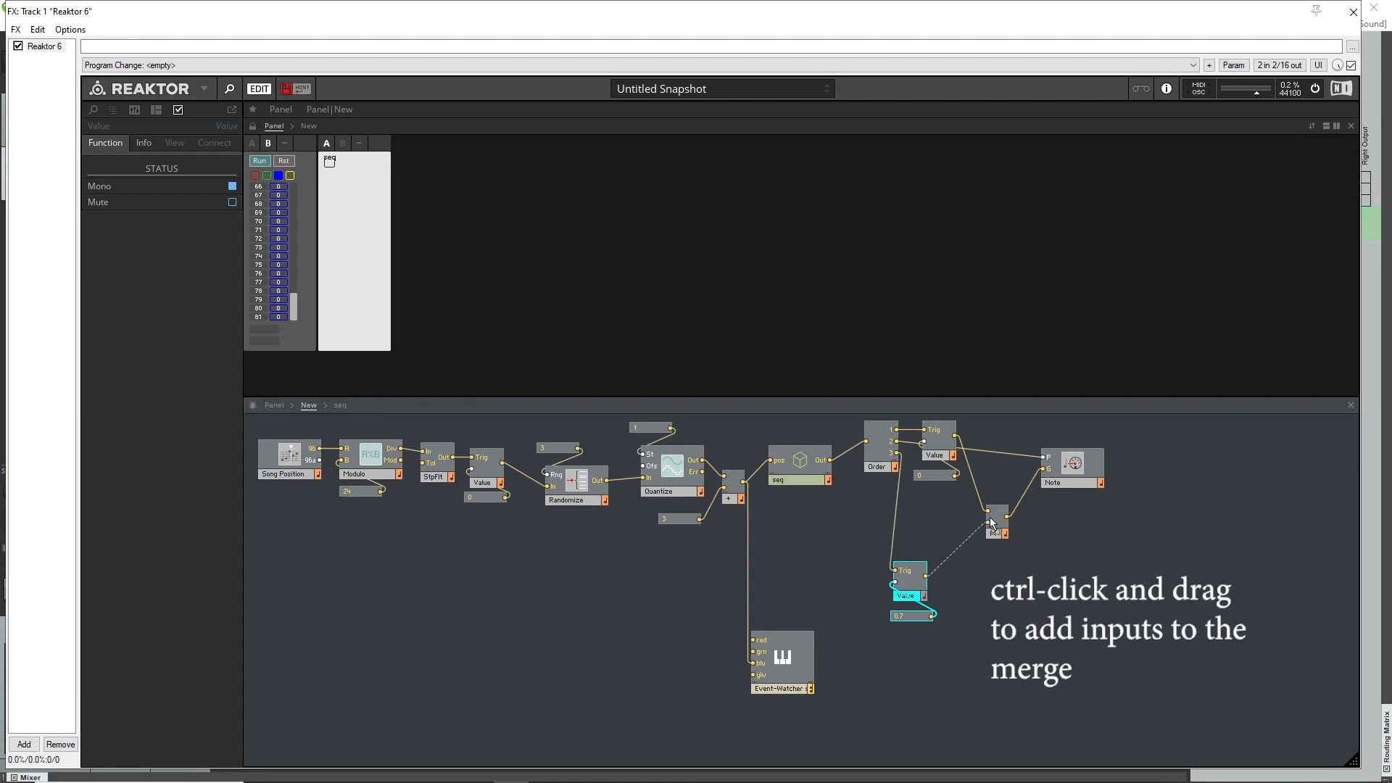
Arrange the 0.7 constant under its Value module and place the pair directly below the 0 Value pair.
left_click(904, 621)
left_click(907, 625)
left_click_drag(911, 616, 910, 613)
left_click(938, 662)
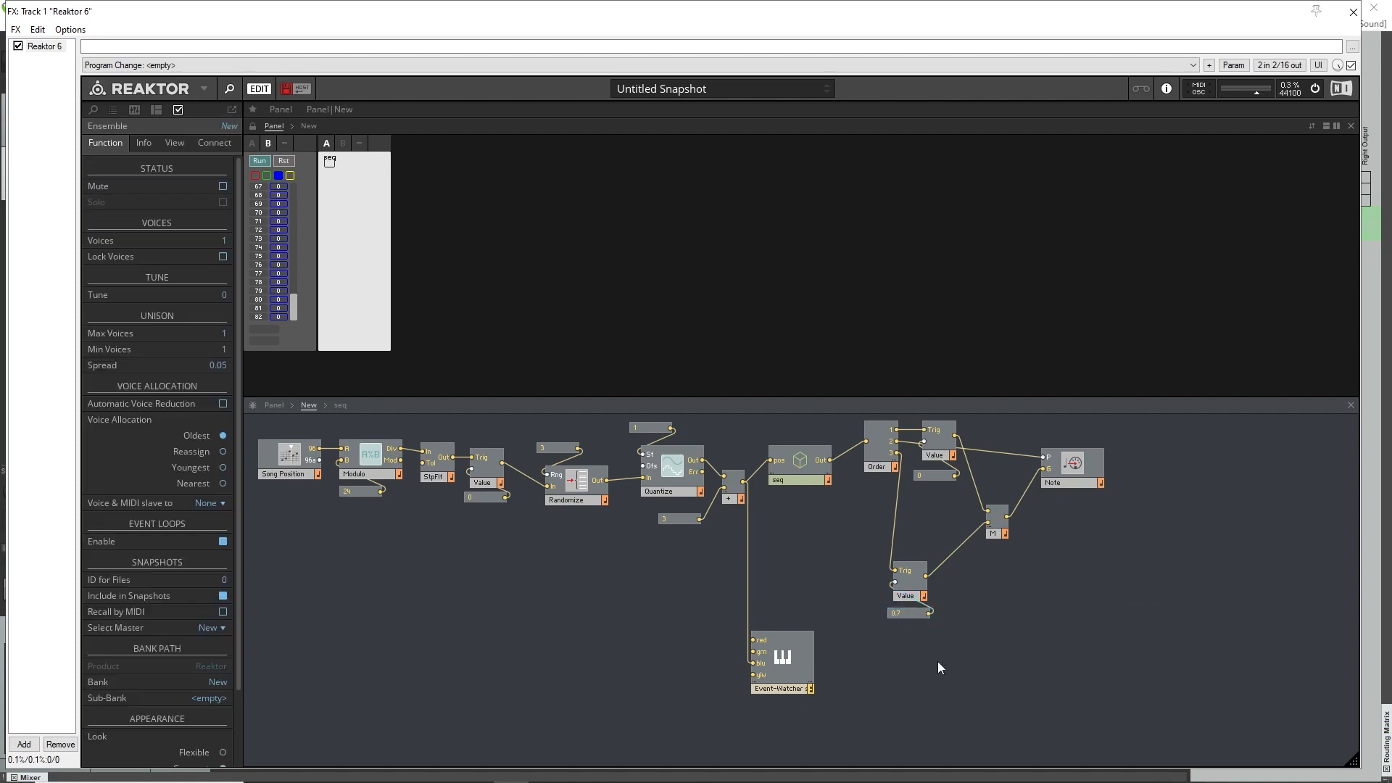
left_click_drag(896, 685, 945, 514)
left_click(974, 594)
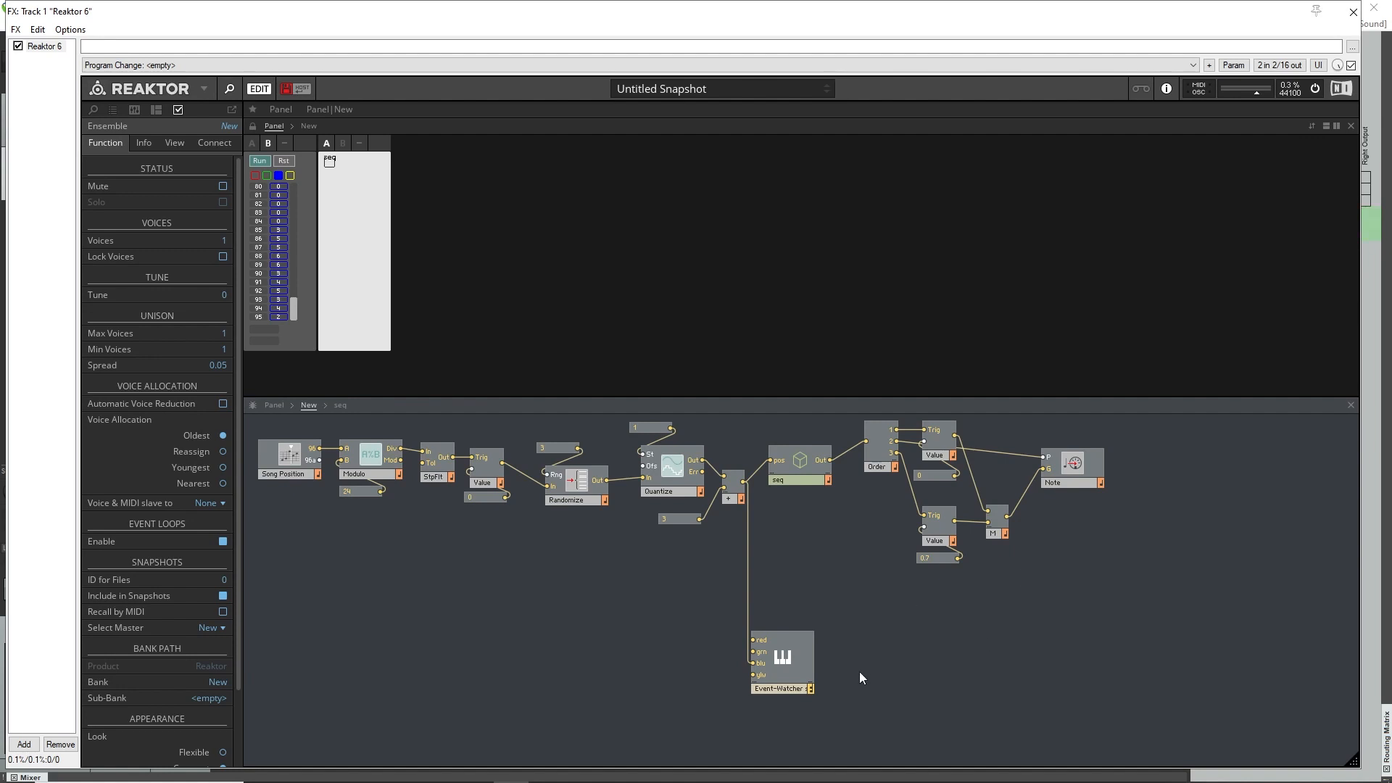
Move the Event-Watcher to the lower area beneath Note and insert a Start/Stop MIDI In module below the sequencer chain.
left_click_drag(808, 670, 1157, 655)
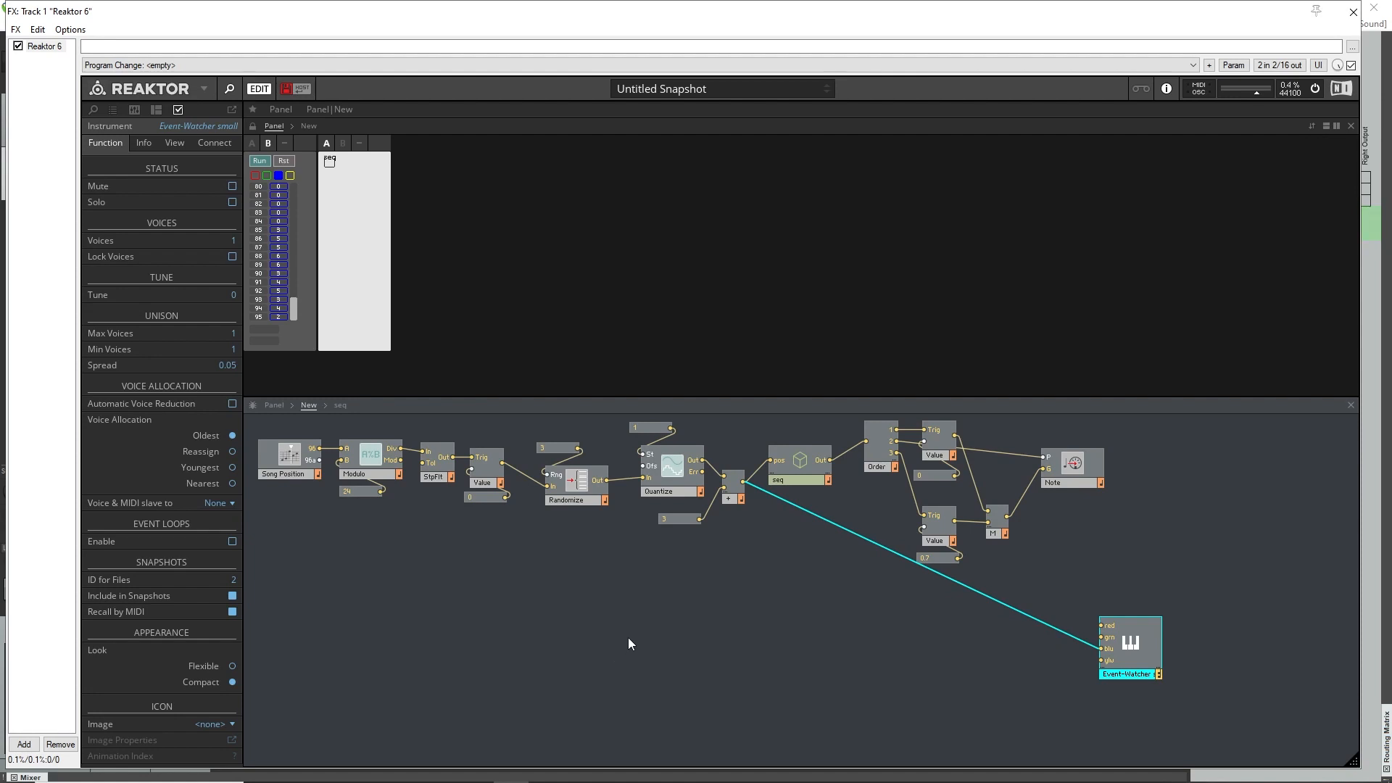
left_click(533, 621)
right_click(601, 642)
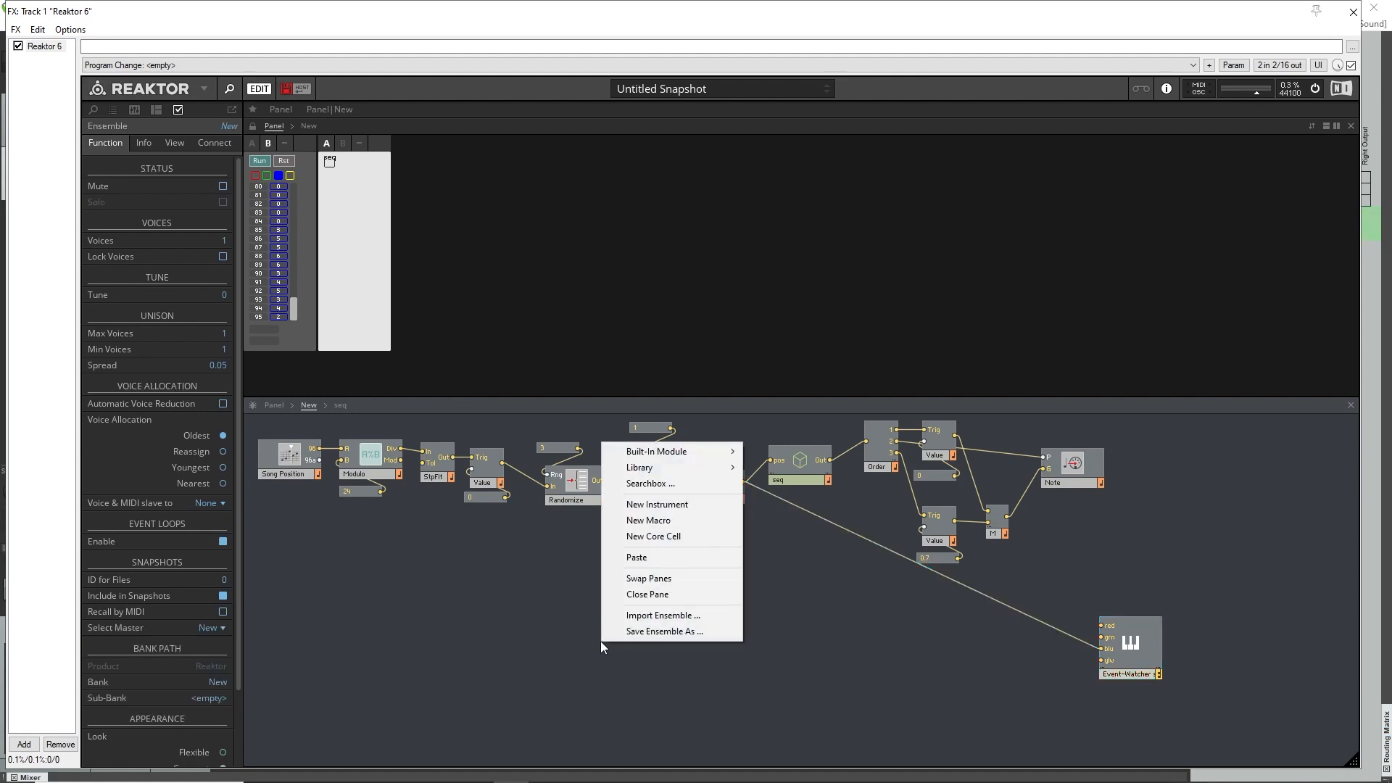
left_click(675, 484)
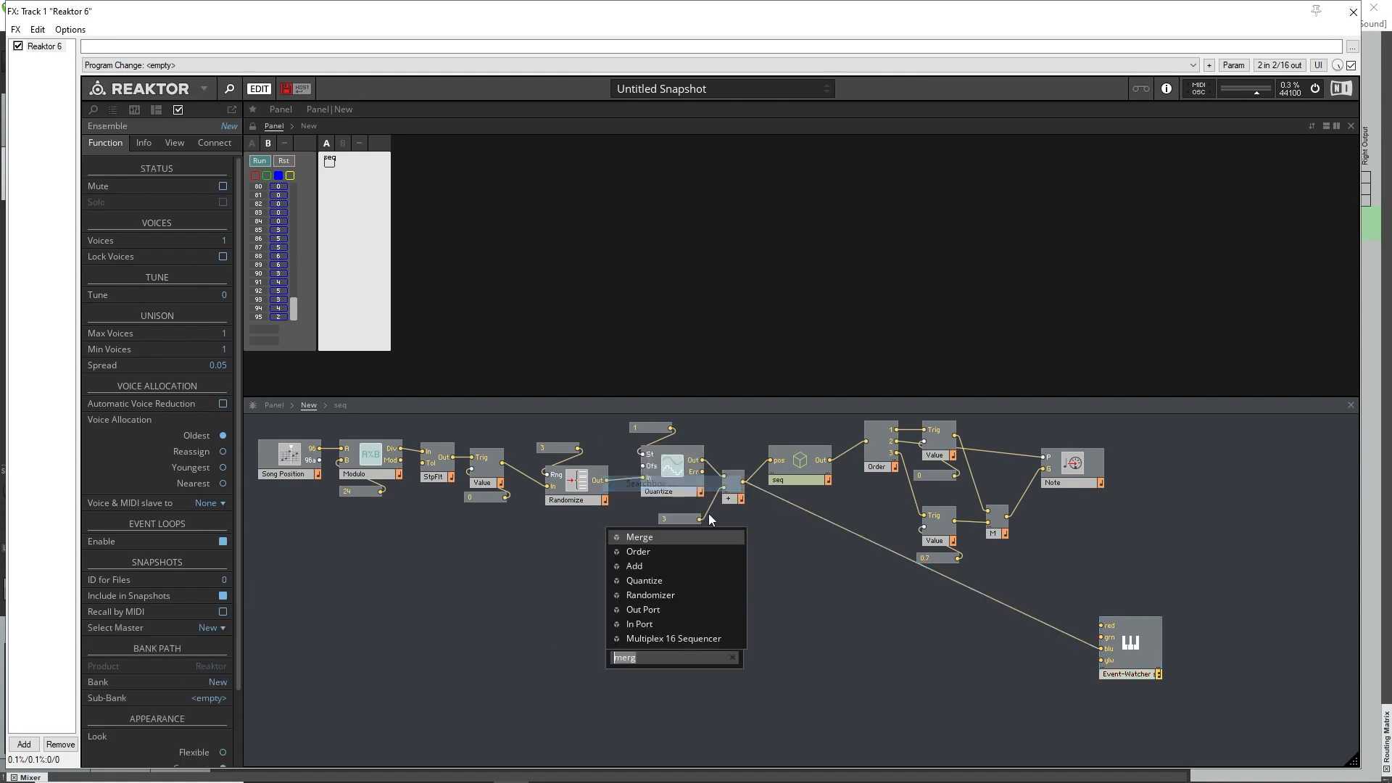
type("star")
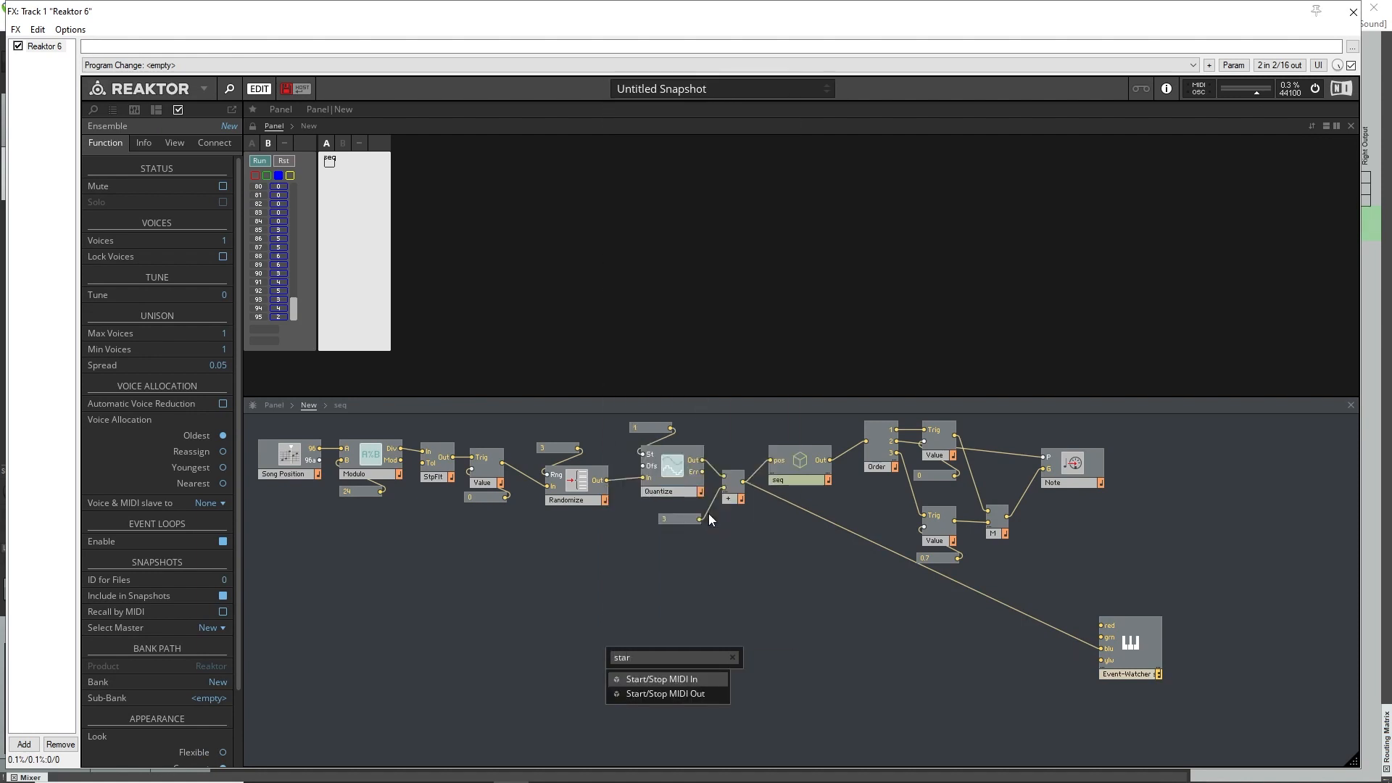
key("Return")
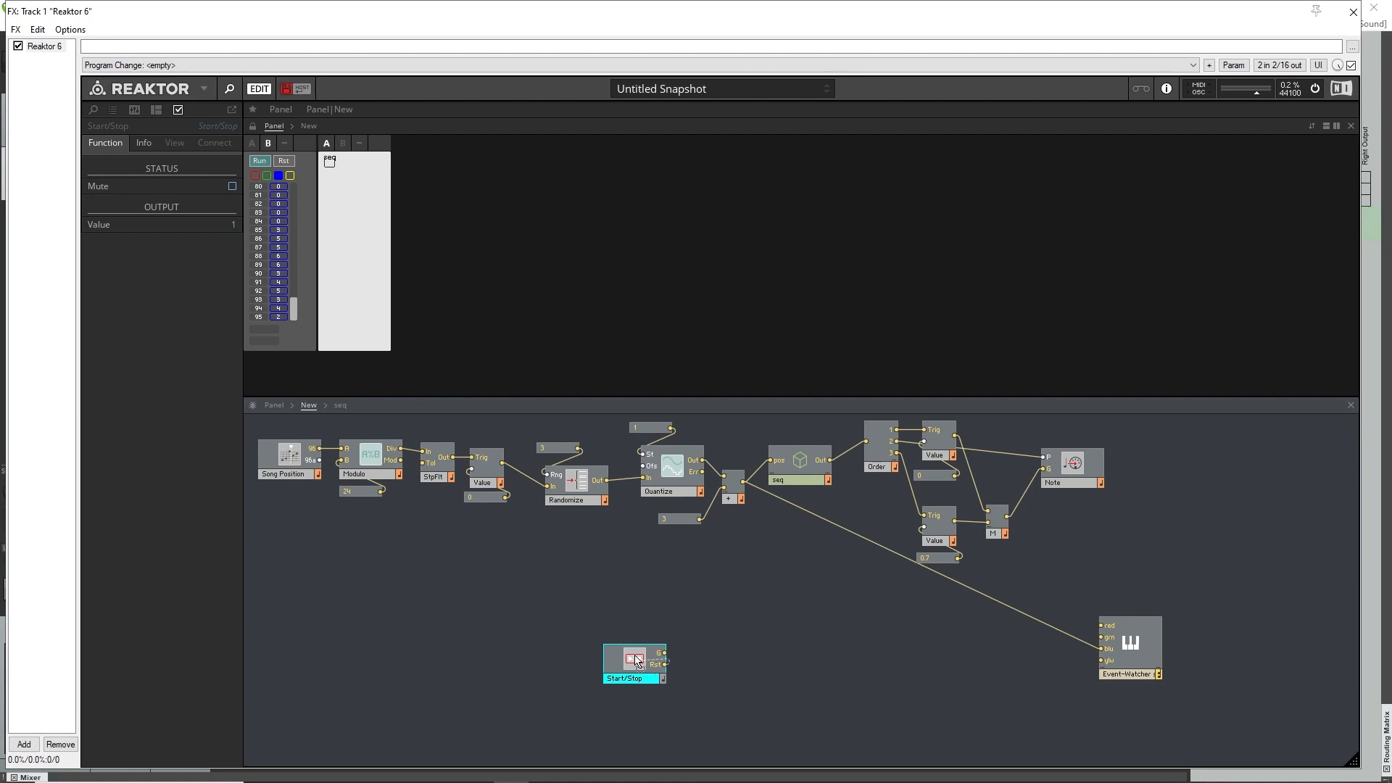
left_click_drag(628, 671, 613, 668)
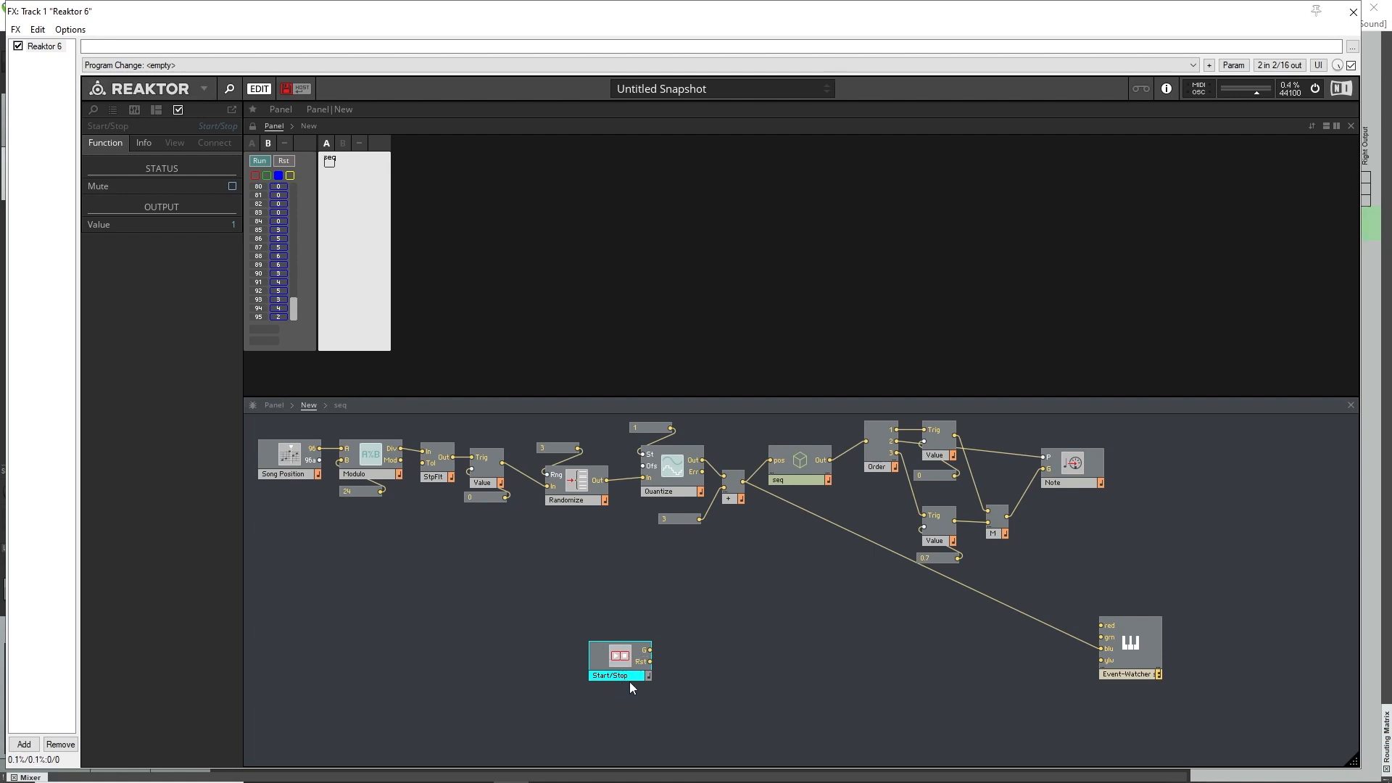
mouse_move(631, 681)
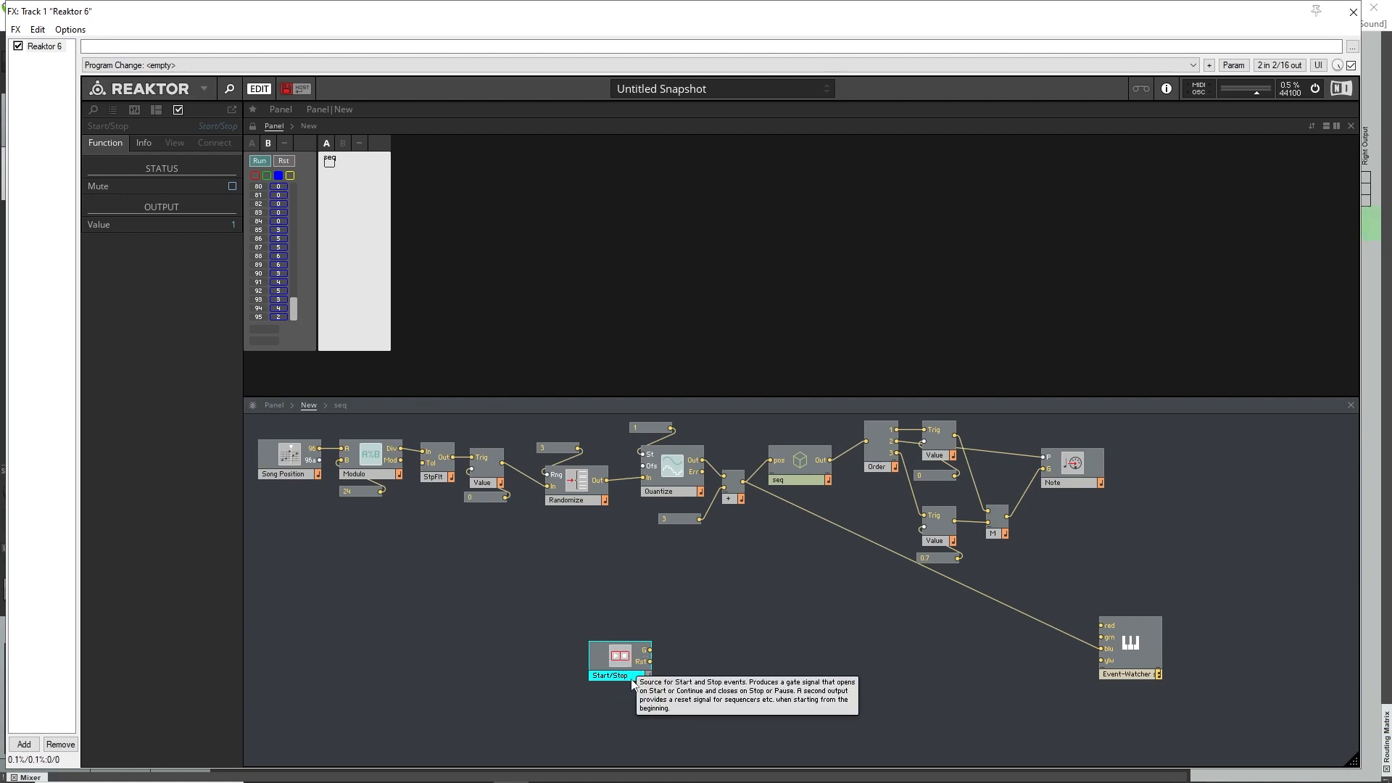
Insert a Separator module and line it up just right of the Start/Stop module.
right_click(712, 656)
left_click(794, 496)
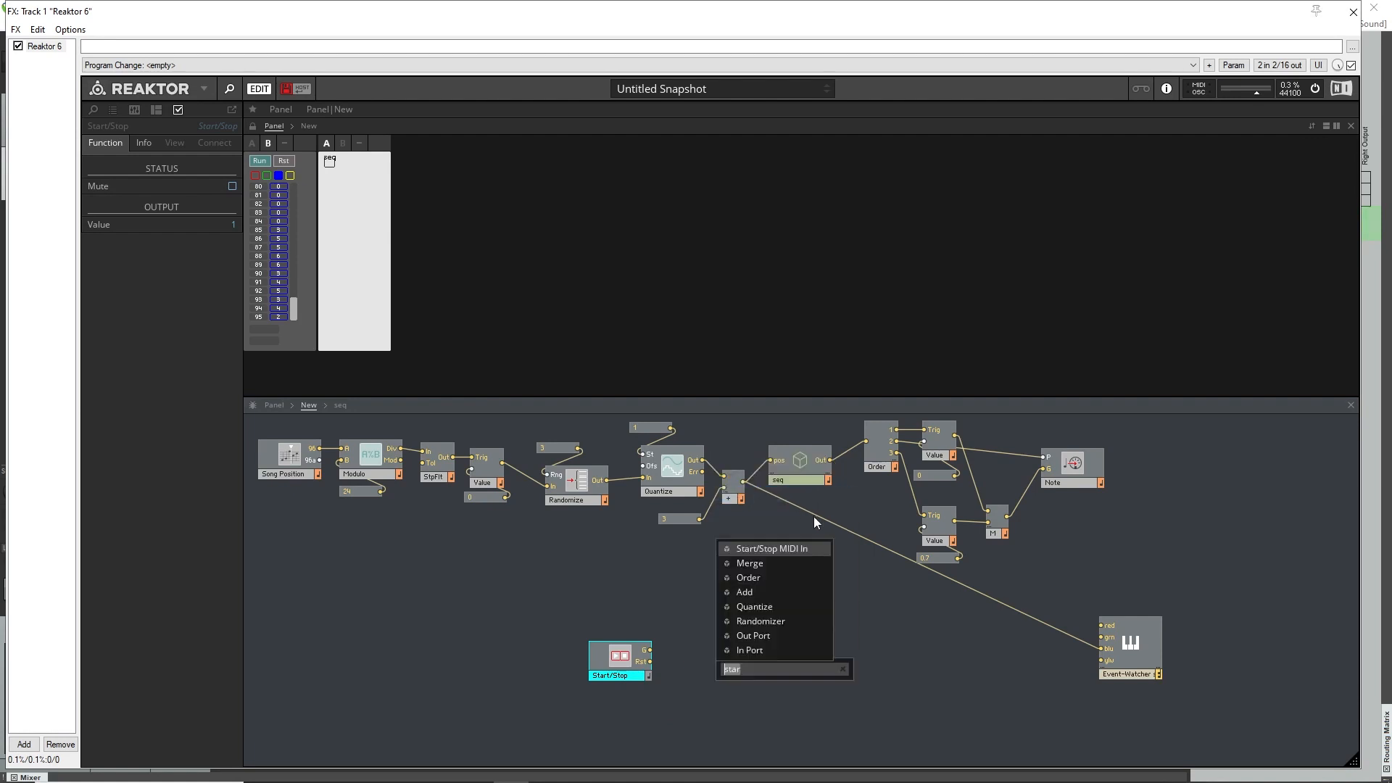
type("sep")
key("Return")
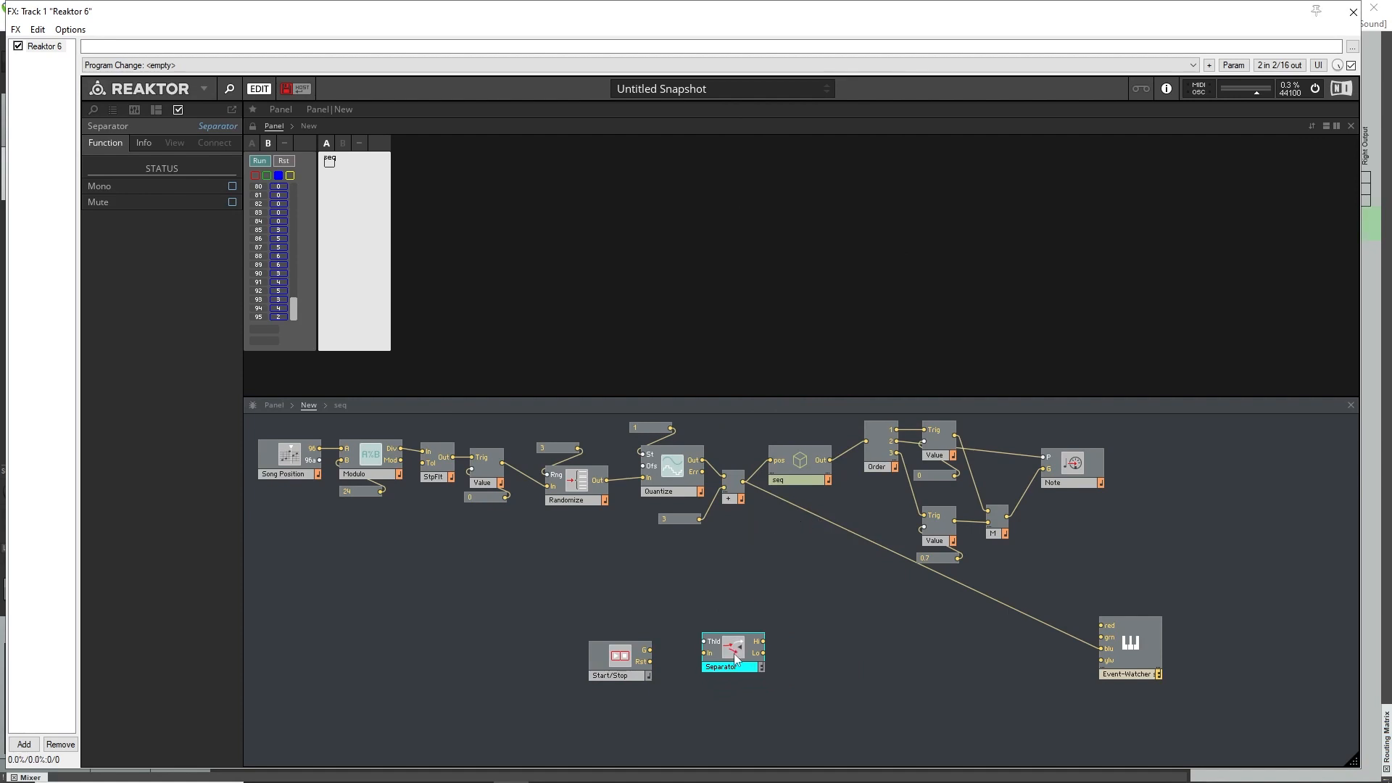
left_click_drag(736, 658, 710, 653)
left_click_drag(605, 656, 596, 655)
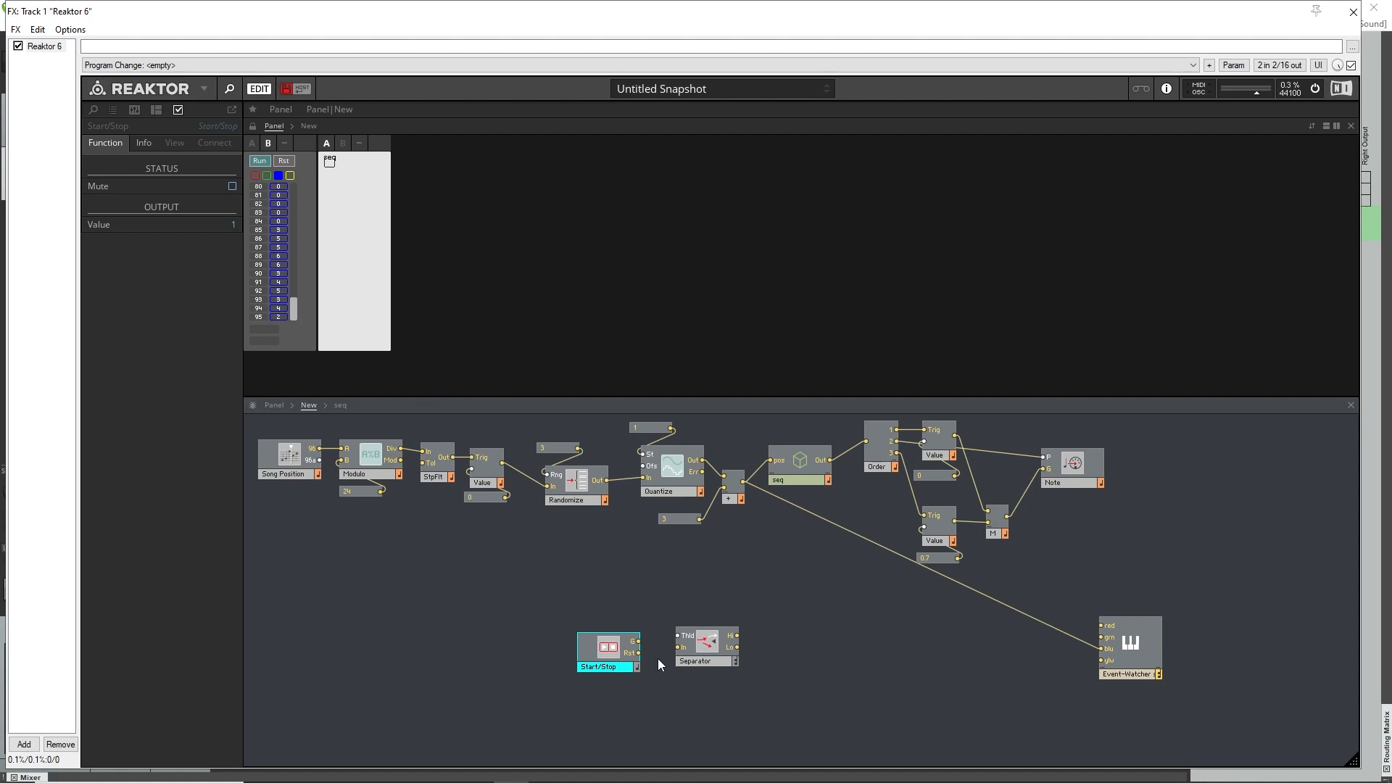
Create a 0 constant for the Separator's Thld input and wire Start/Stop's G output to the Separator's In.
right_click(678, 636)
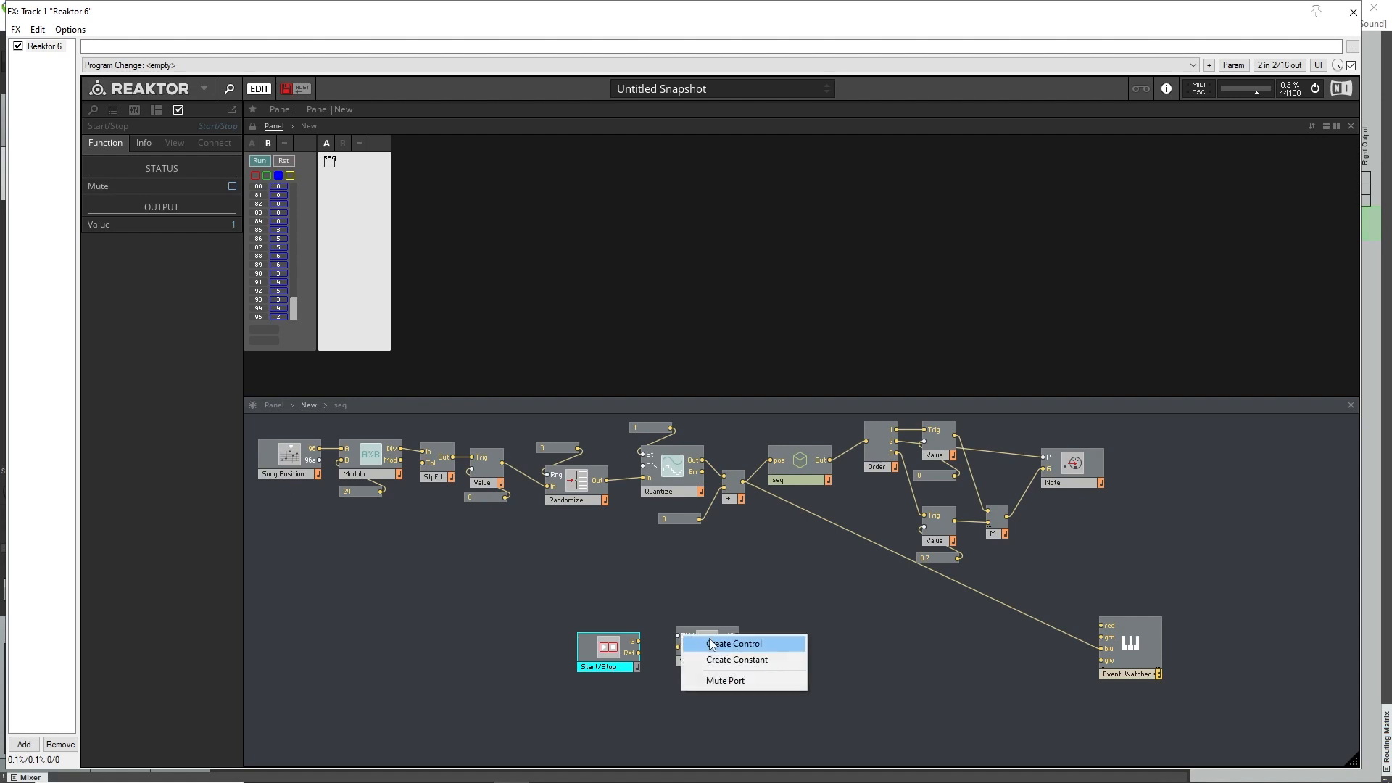
left_click(737, 660)
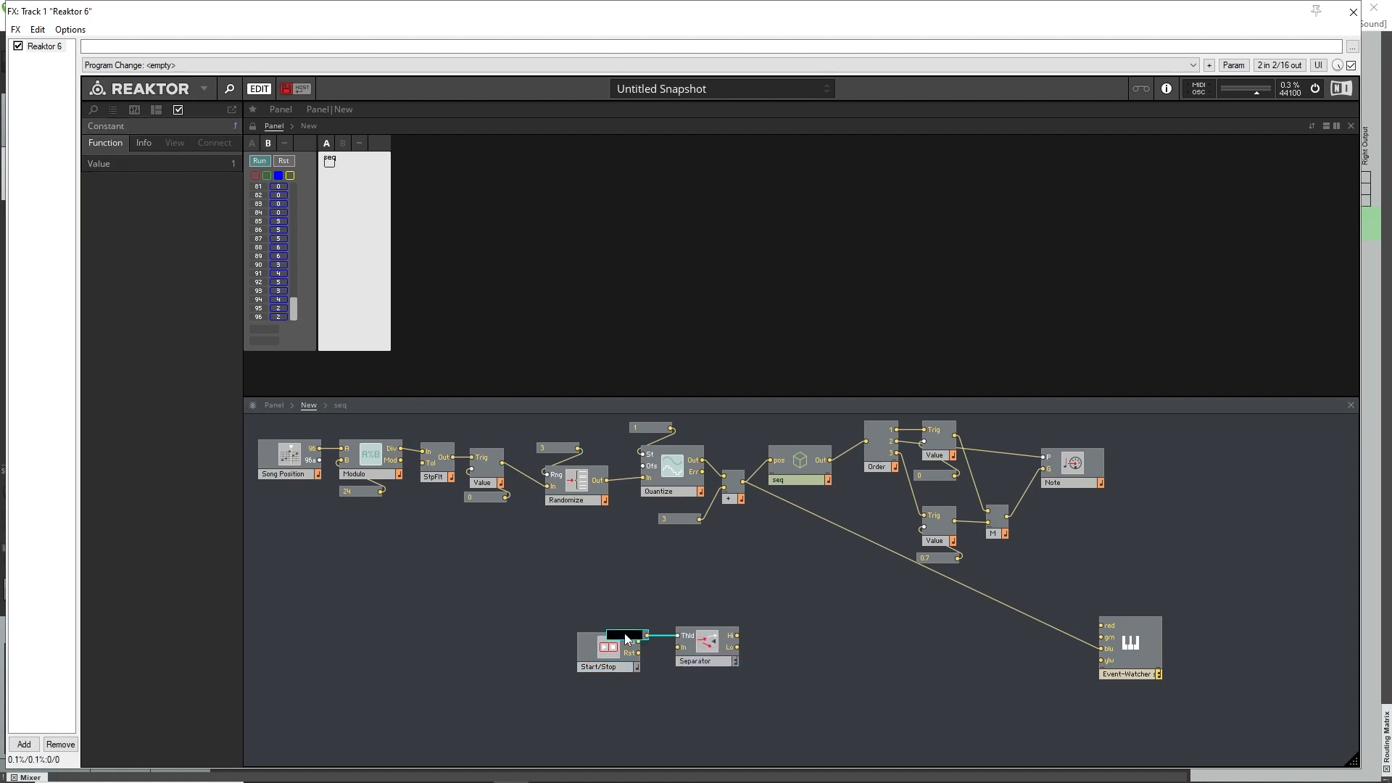
type("0")
key("Return")
left_click_drag(626, 635, 655, 593)
mouse_move(638, 641)
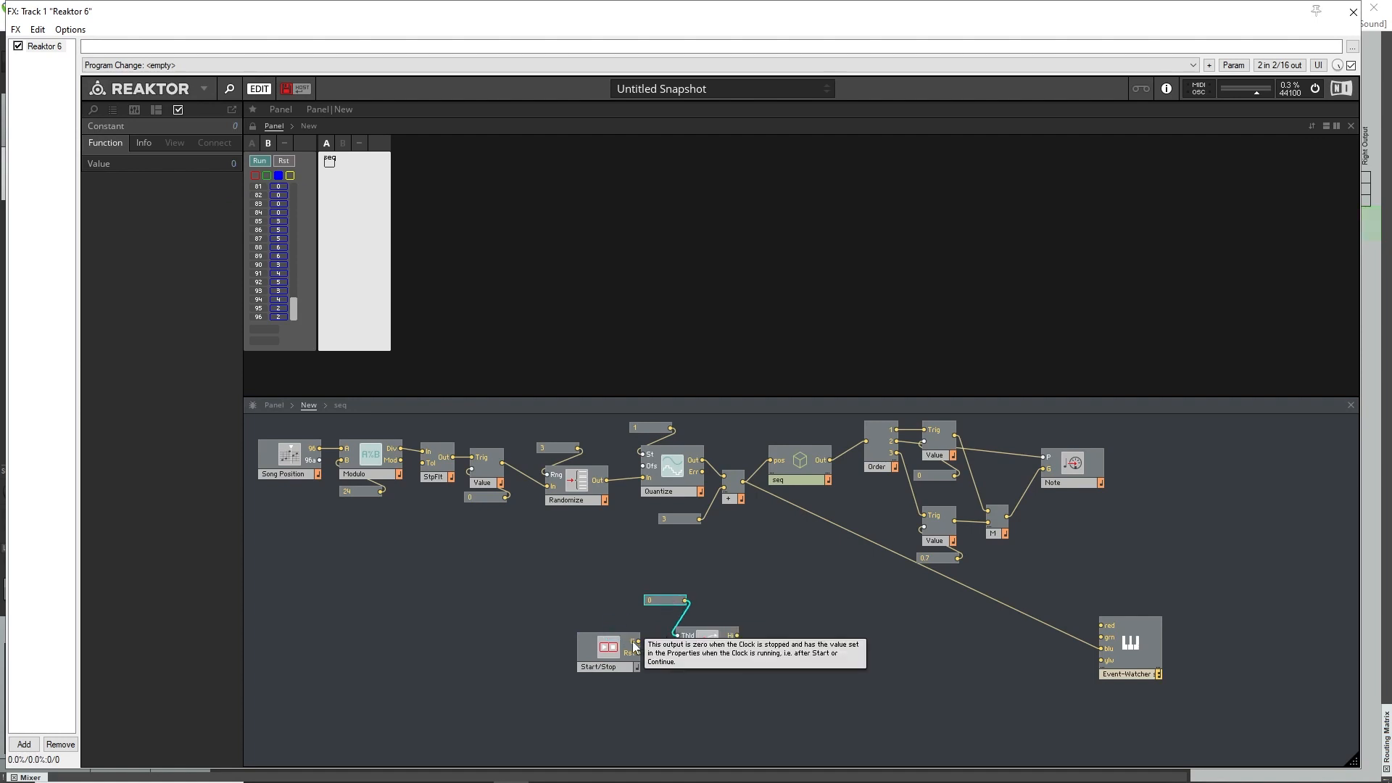
left_click_drag(640, 641, 629, 671)
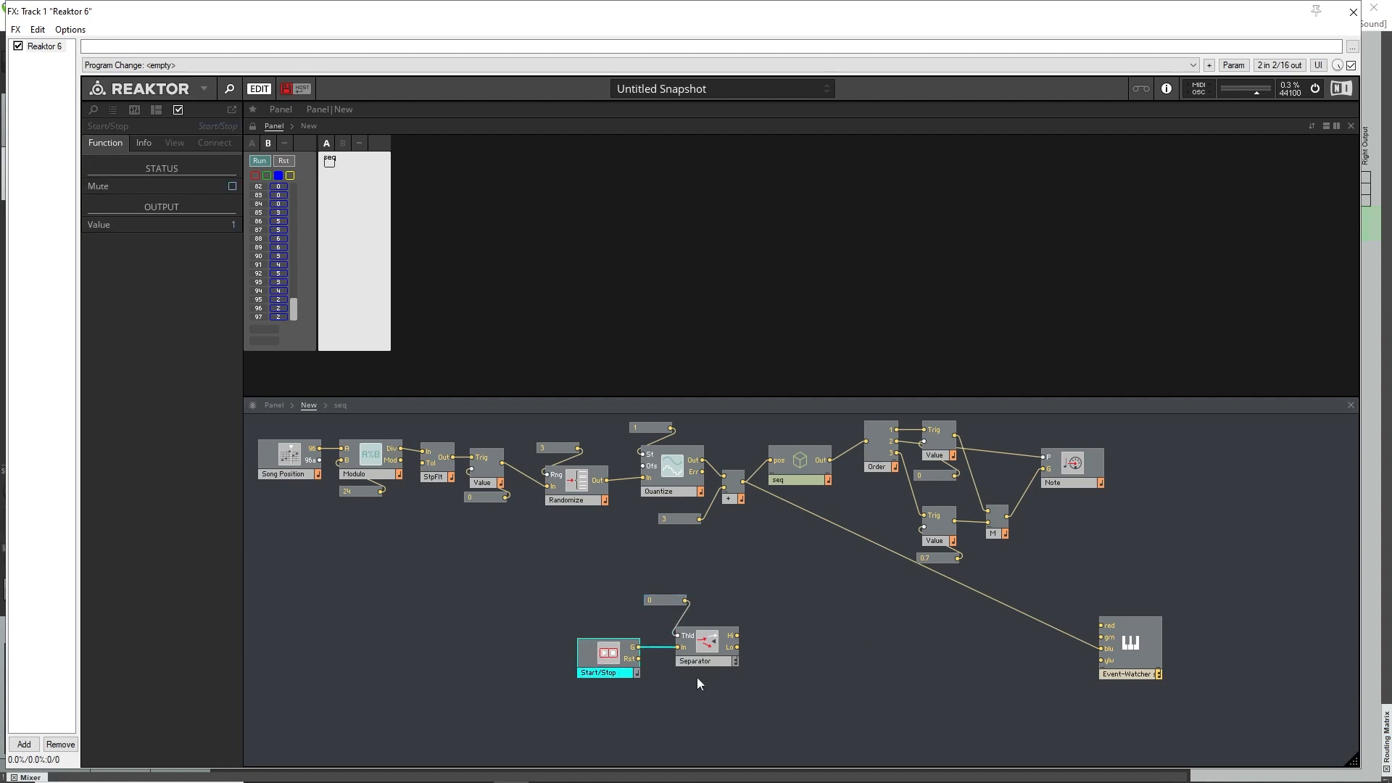
Insert a Single Delay module to the right of the Separator.
right_click(789, 635)
type("sep")
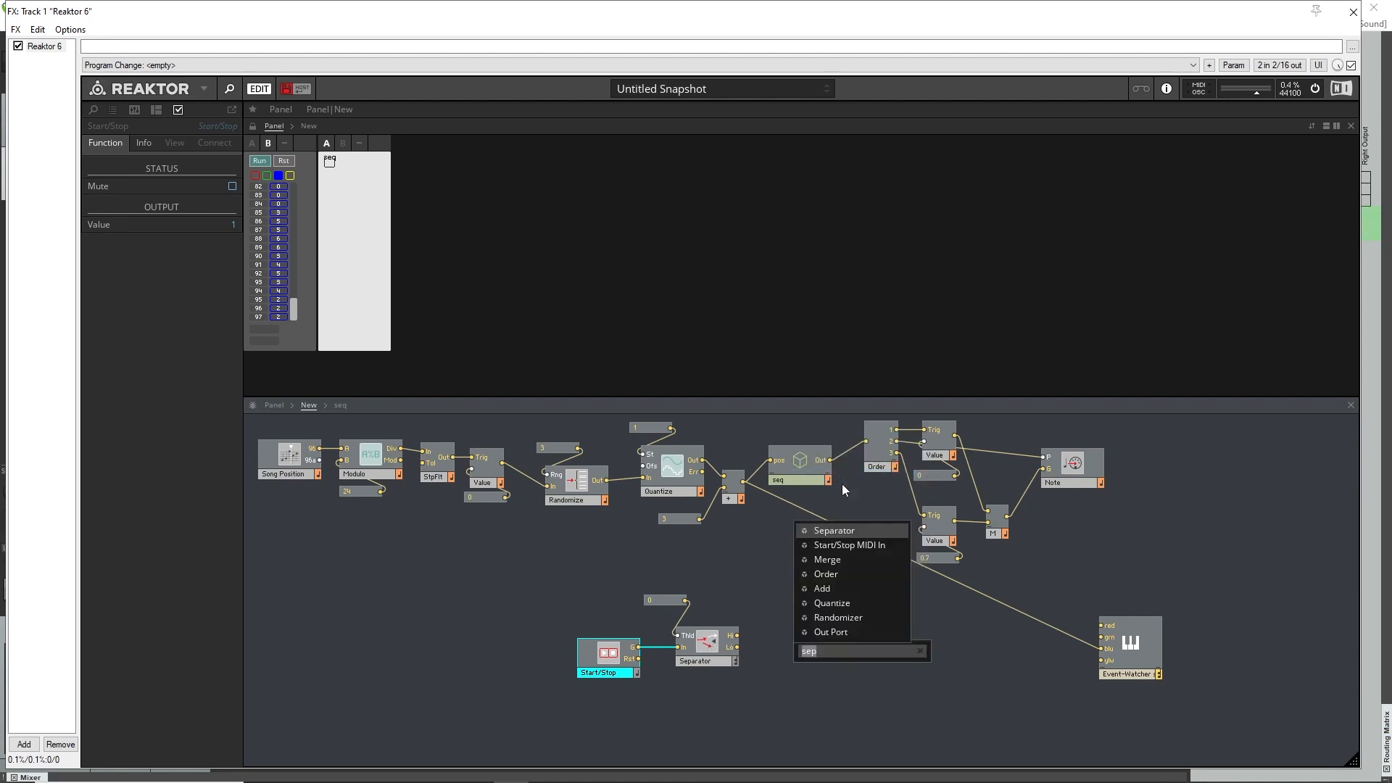
type("sim")
key("BackSpace")
type("n")
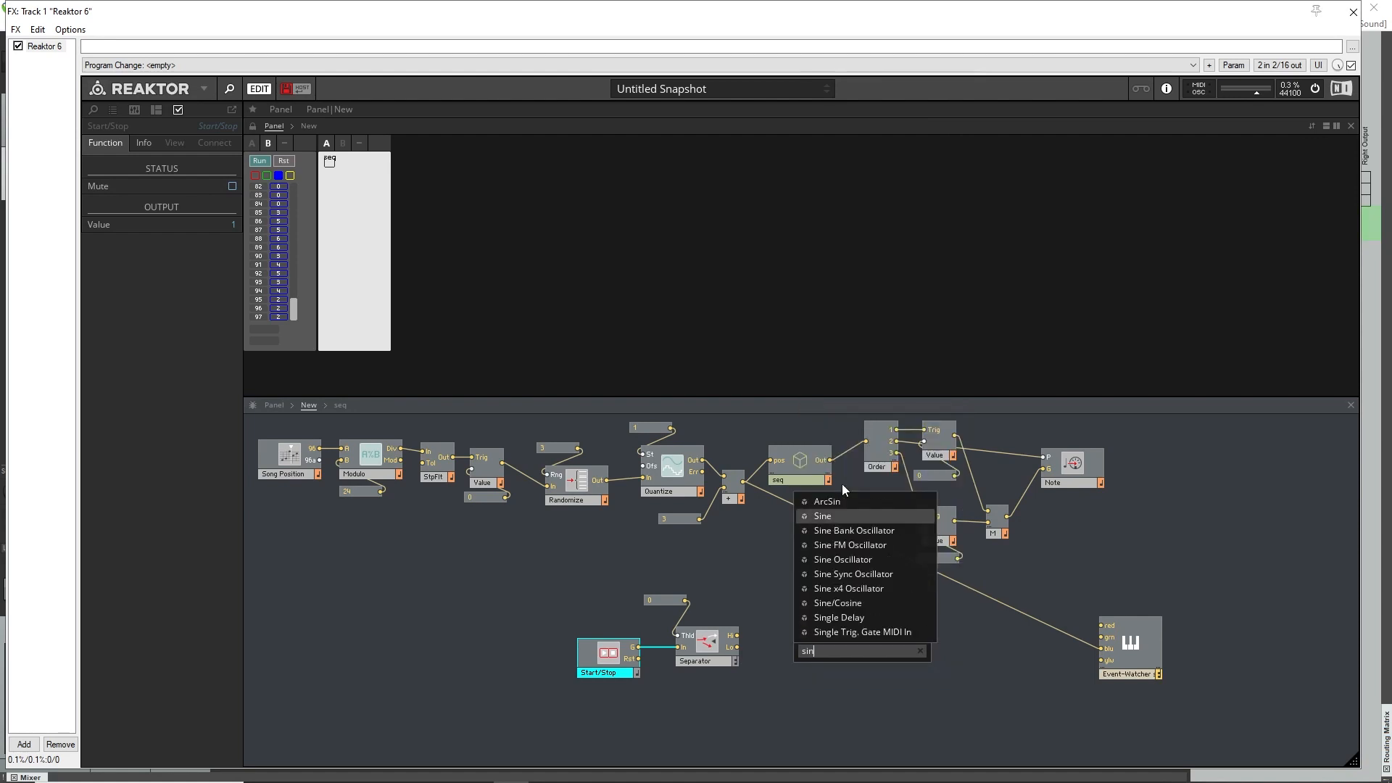
left_click(840, 618)
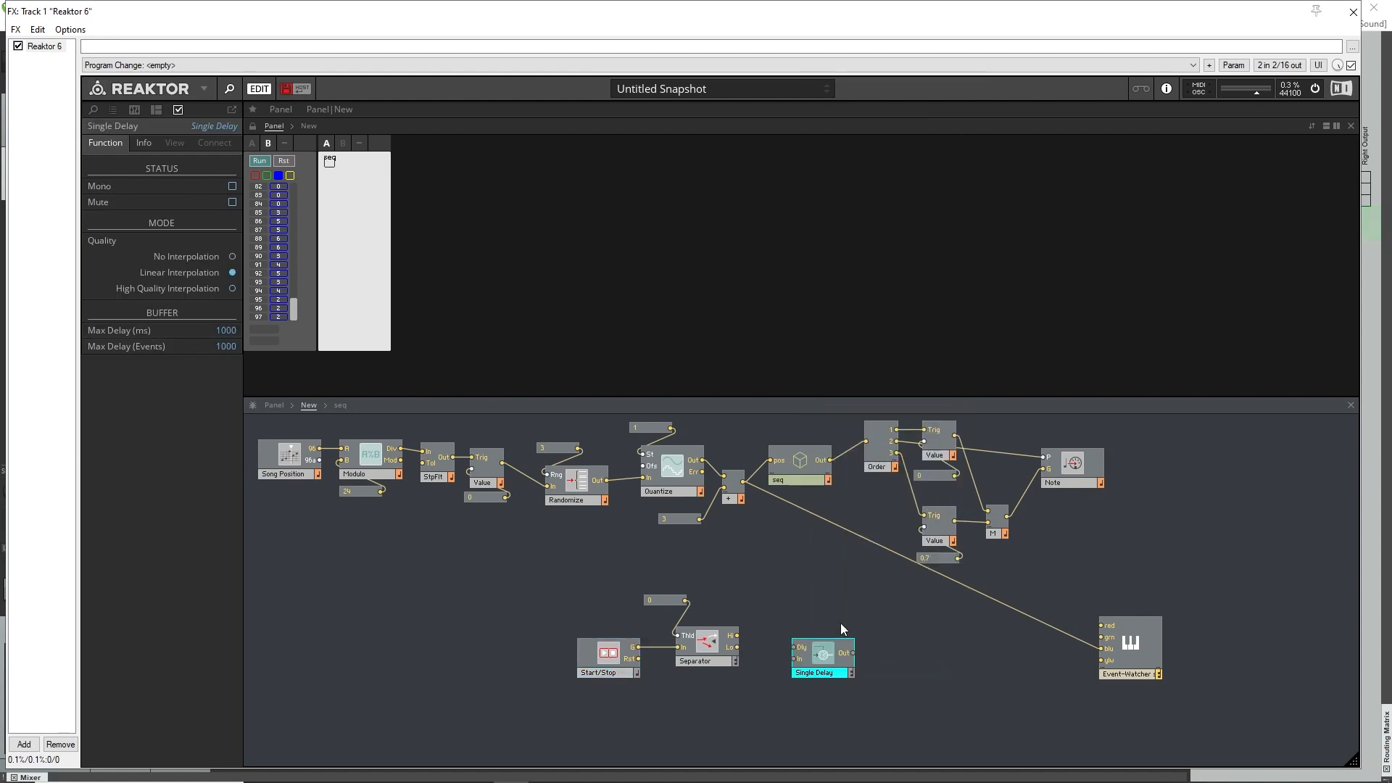
Create a 500 constant for the Single Delay's Dly input and wire the Separator's Lo output to the delay's In.
right_click(796, 647)
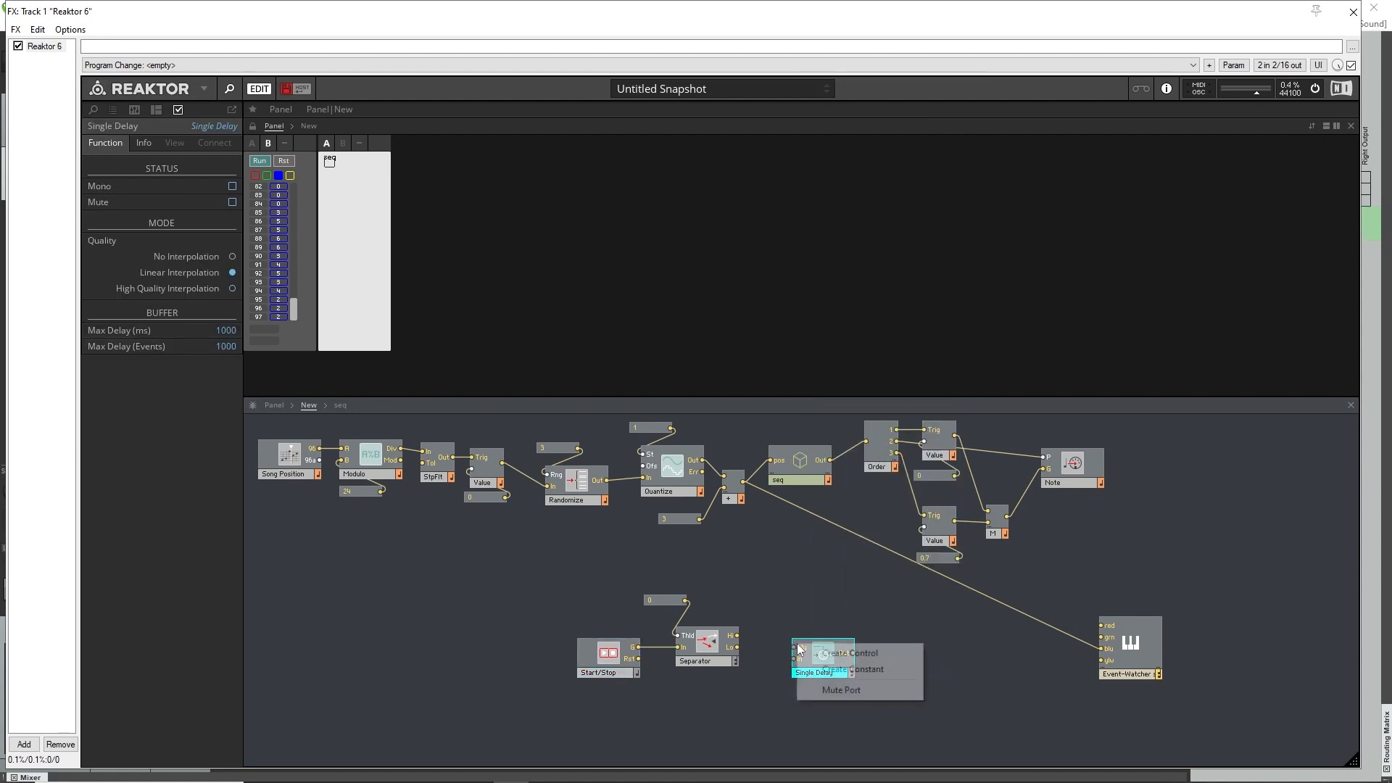
left_click(830, 667)
left_click_drag(751, 652, 812, 654)
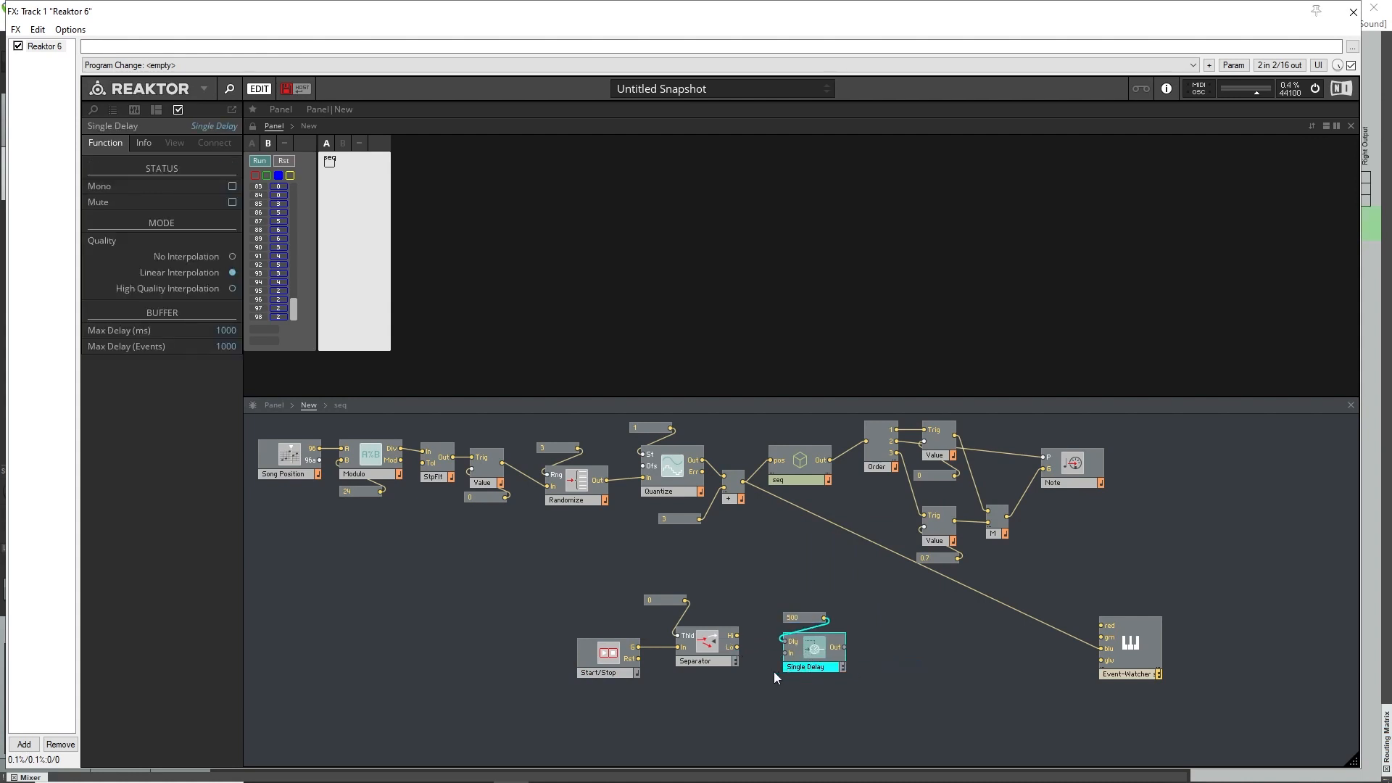
left_click_drag(737, 647, 801, 617)
left_click_drag(654, 601, 654, 605)
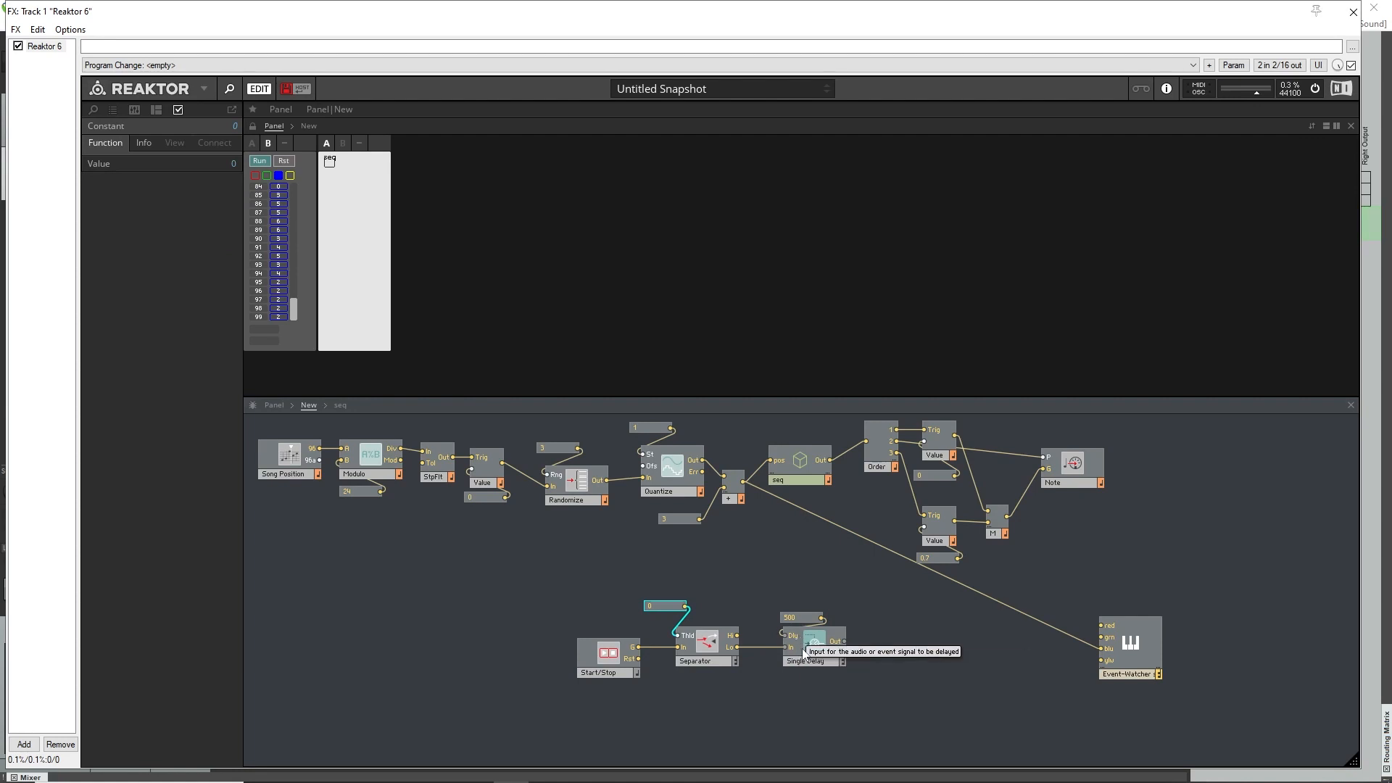
Copy the Value module with its 0 constant from beside Order and paste the pair right of the Single Delay.
right_click(891, 647)
left_click(886, 657)
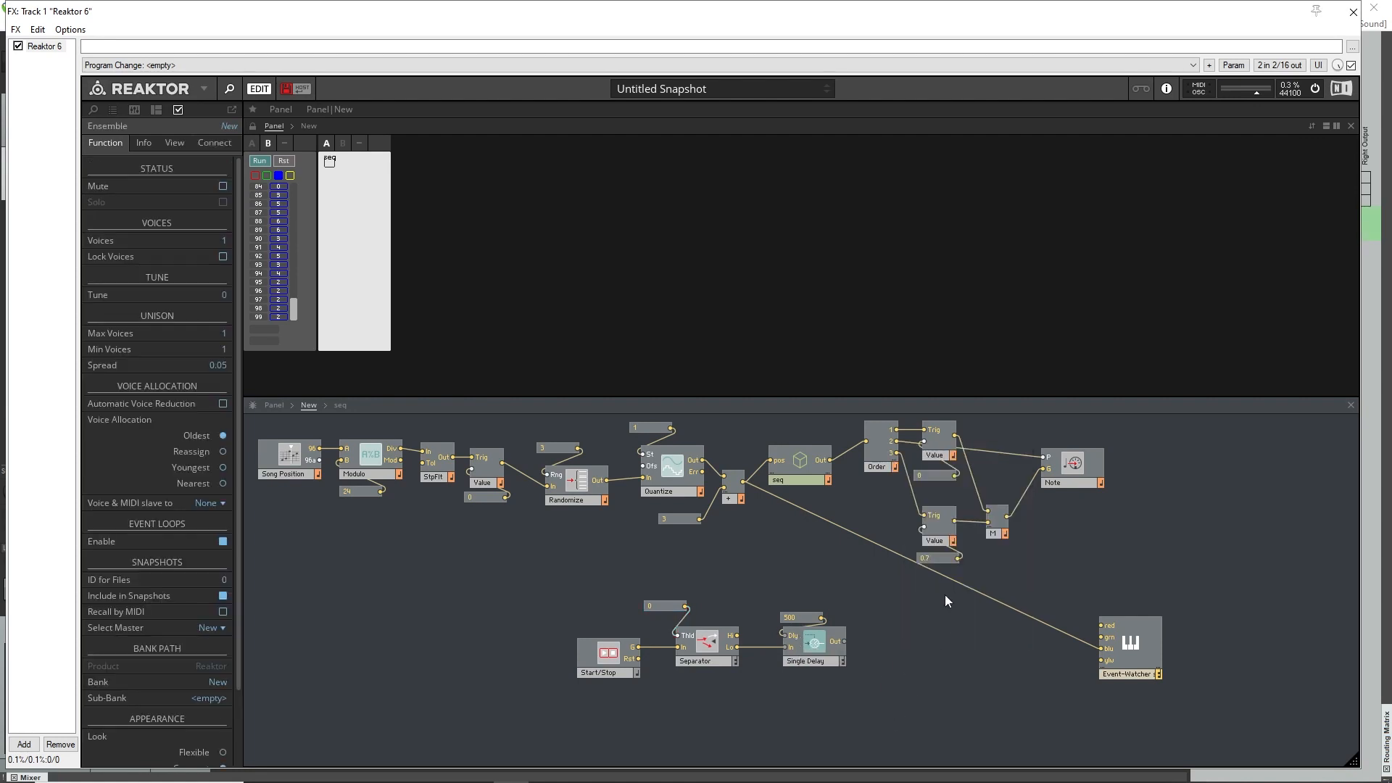
left_click(937, 450)
left_click(930, 476, "shift")
right_click(929, 476)
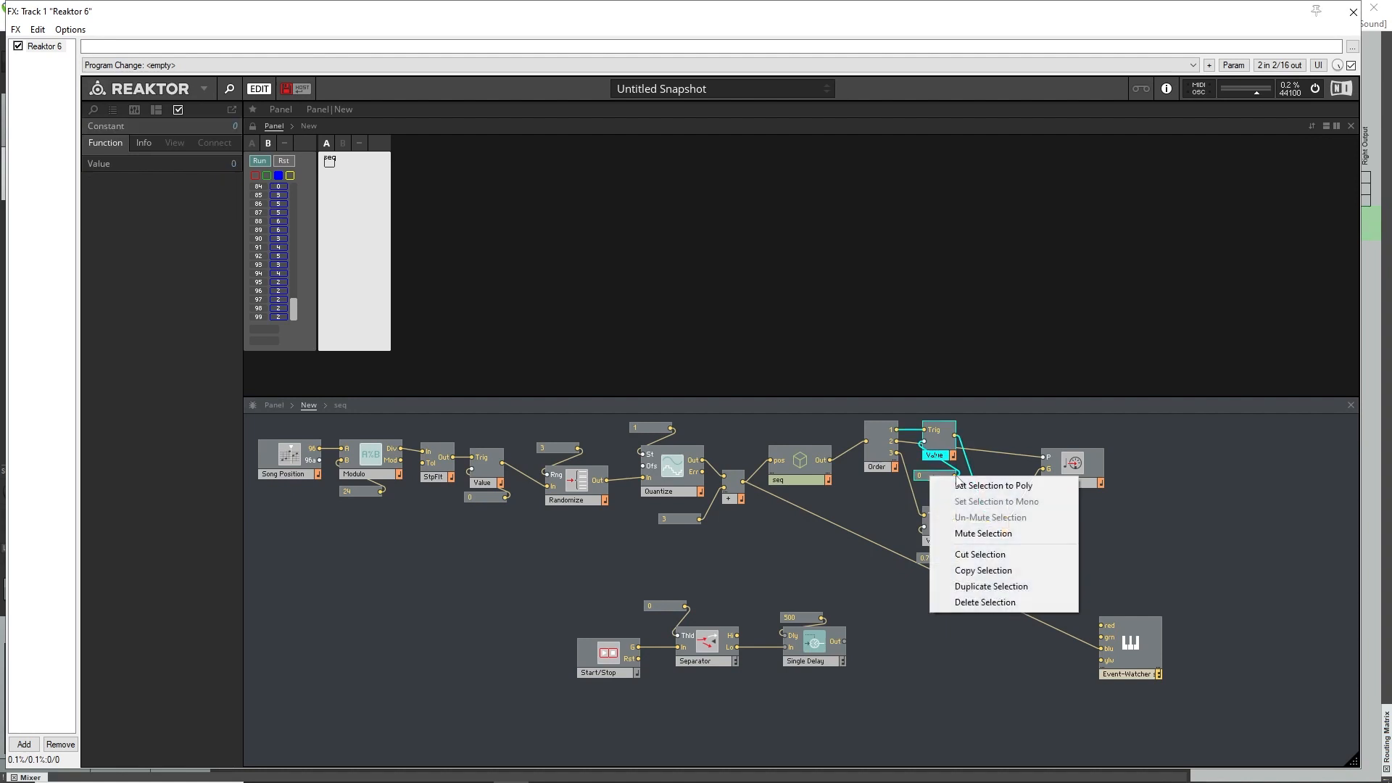
left_click(976, 571)
right_click(873, 643)
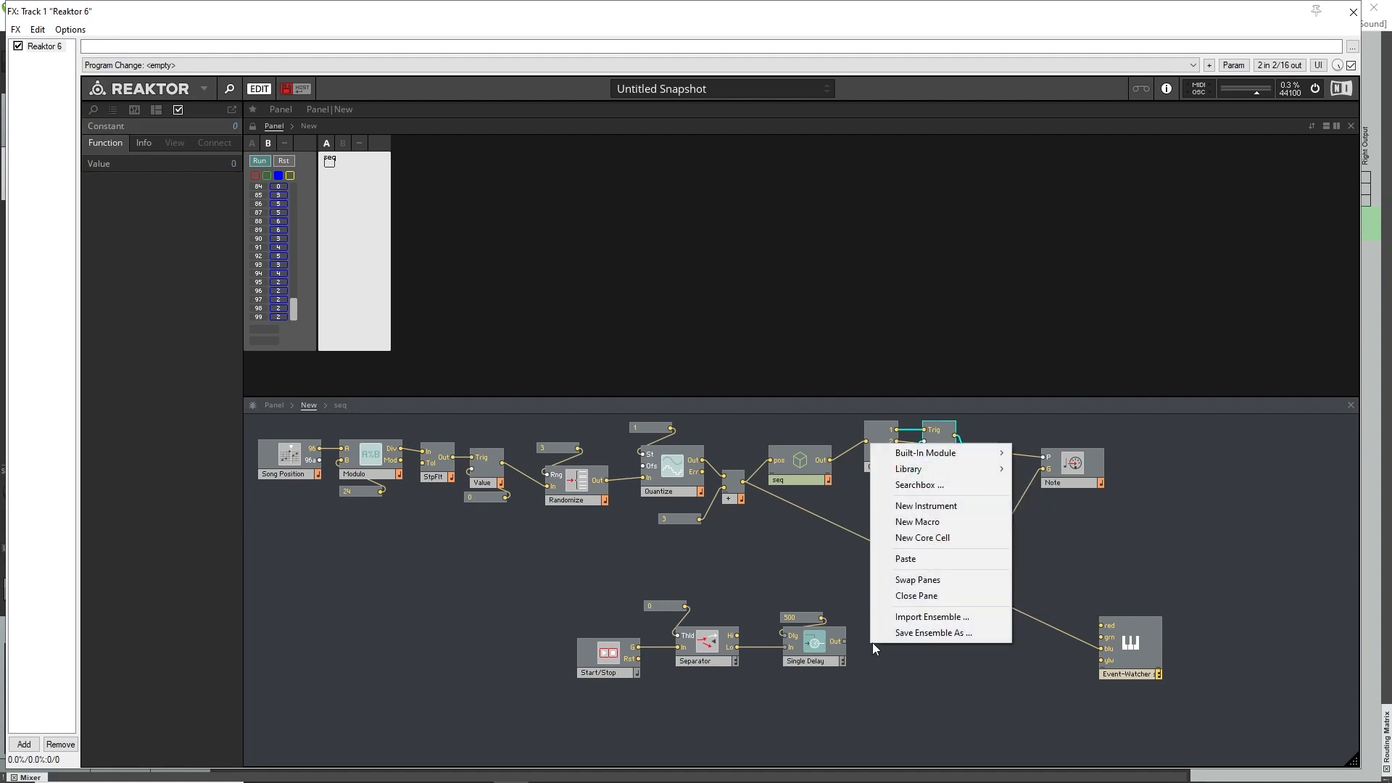
left_click(925, 559)
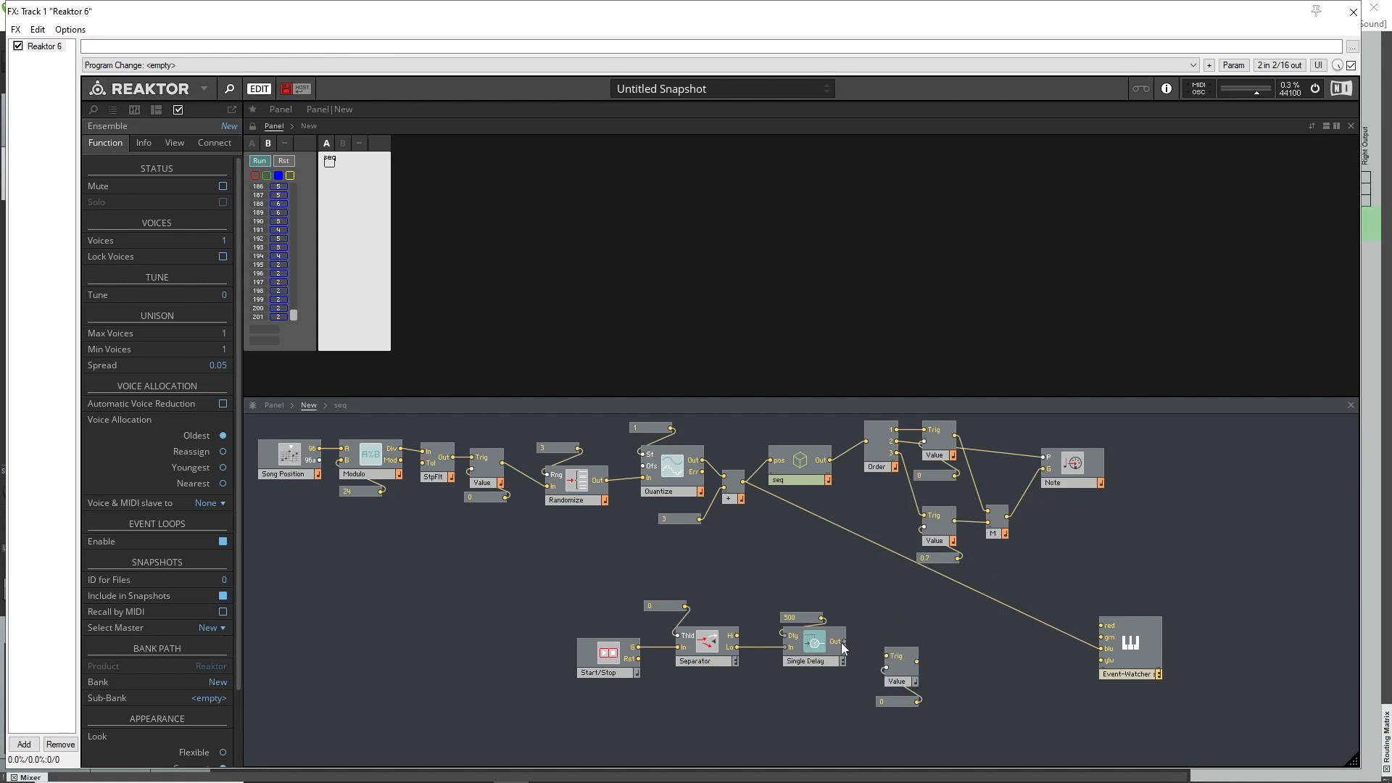
Wire the Single Delay's output to the pasted Value's Trig and that Value's output to a third Merge input.
left_click_drag(879, 662, 886, 668)
left_click_drag(990, 554, 989, 534)
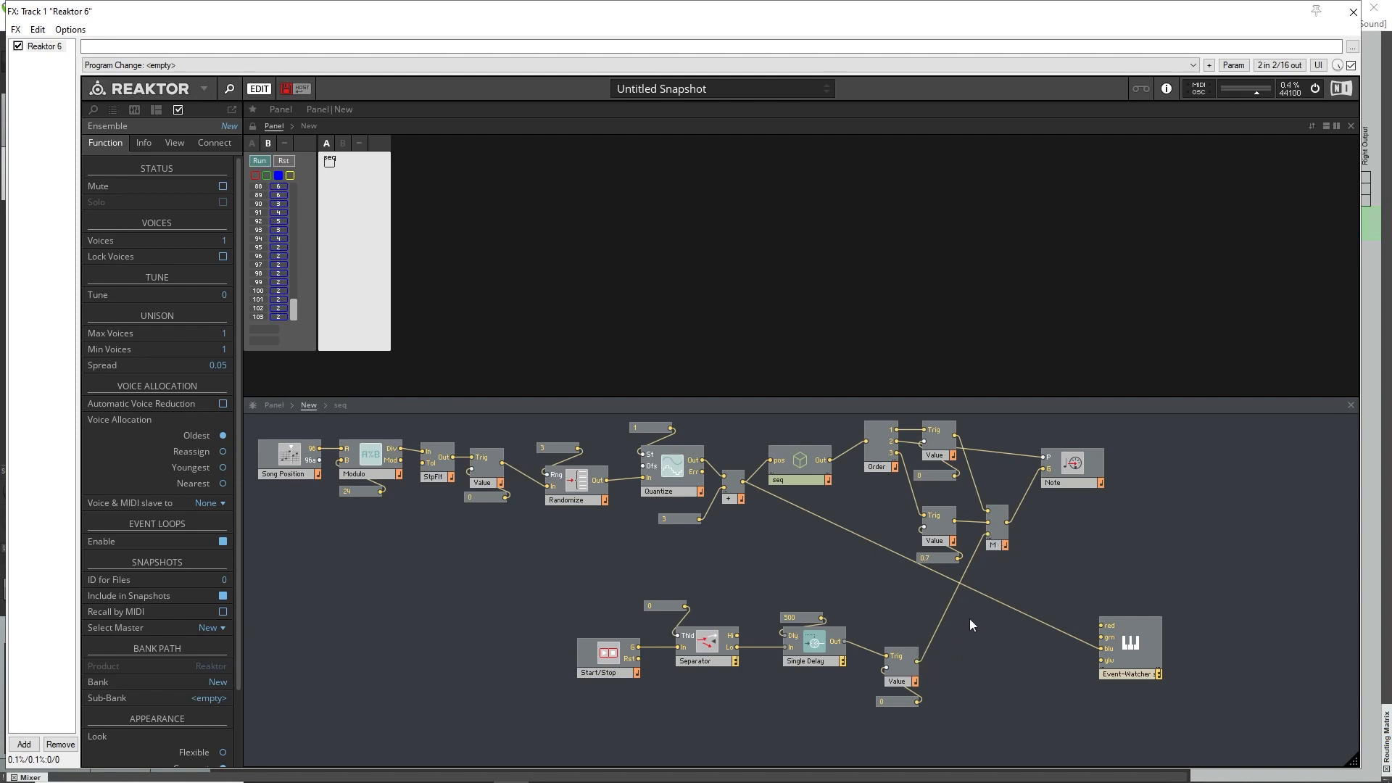
left_click(951, 605)
key("Delete")
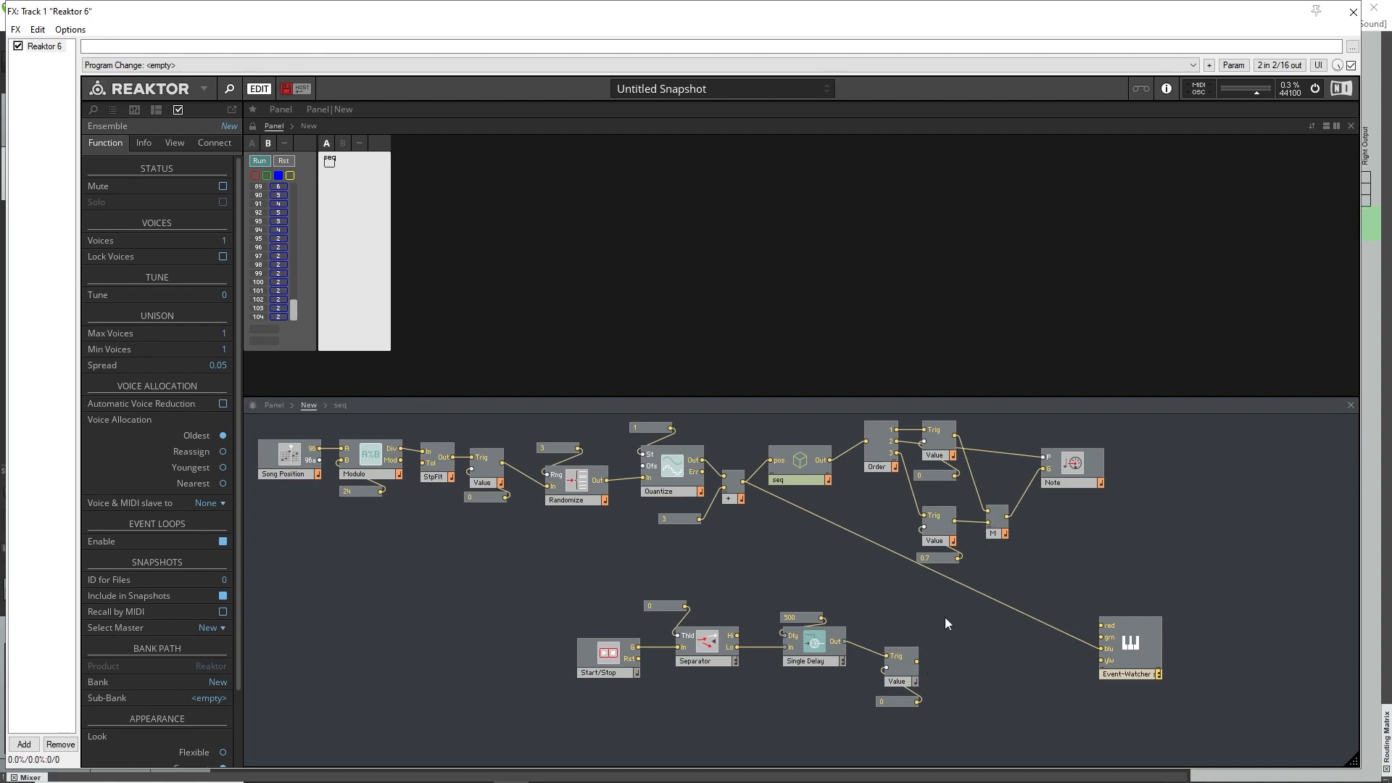
left_click_drag(918, 662, 999, 535)
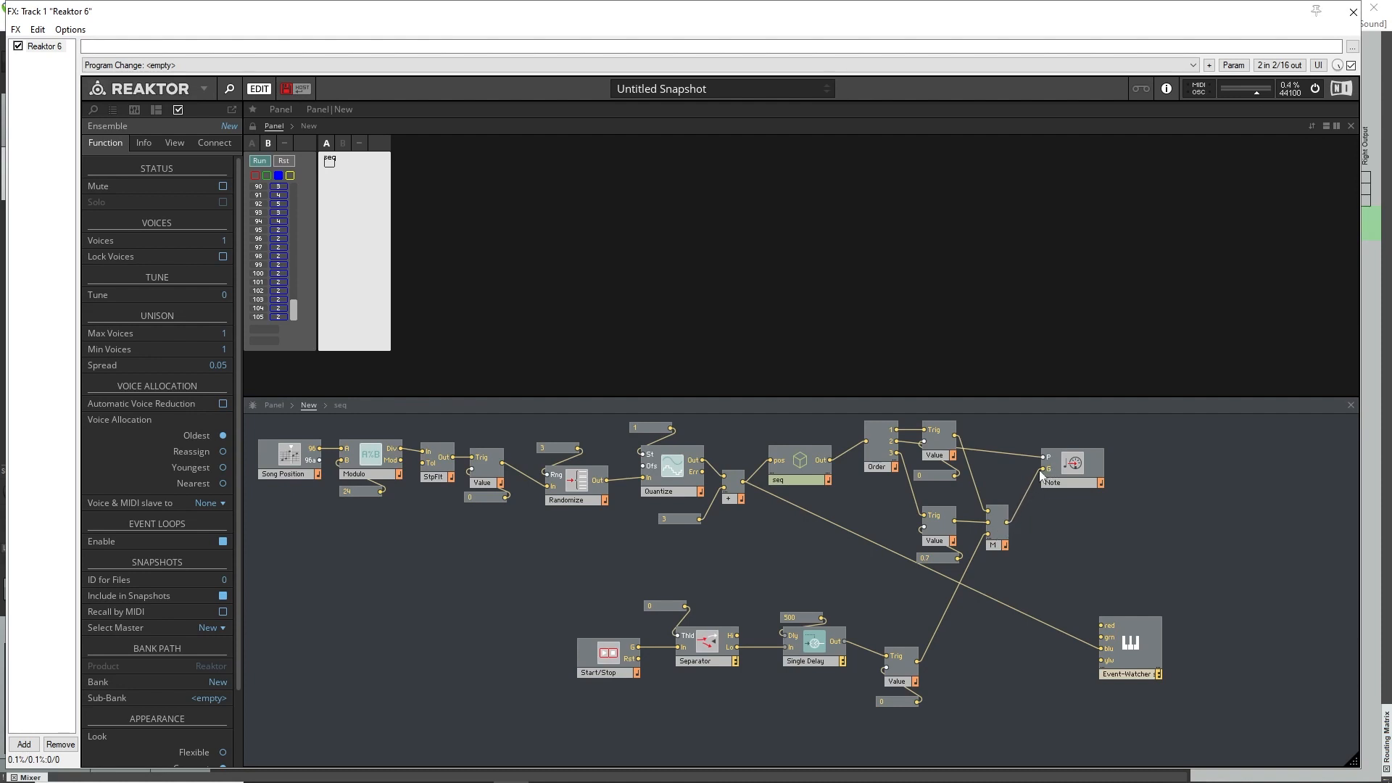
Set the Single Delay and the Separator to Mono.
mouse_move(945, 435)
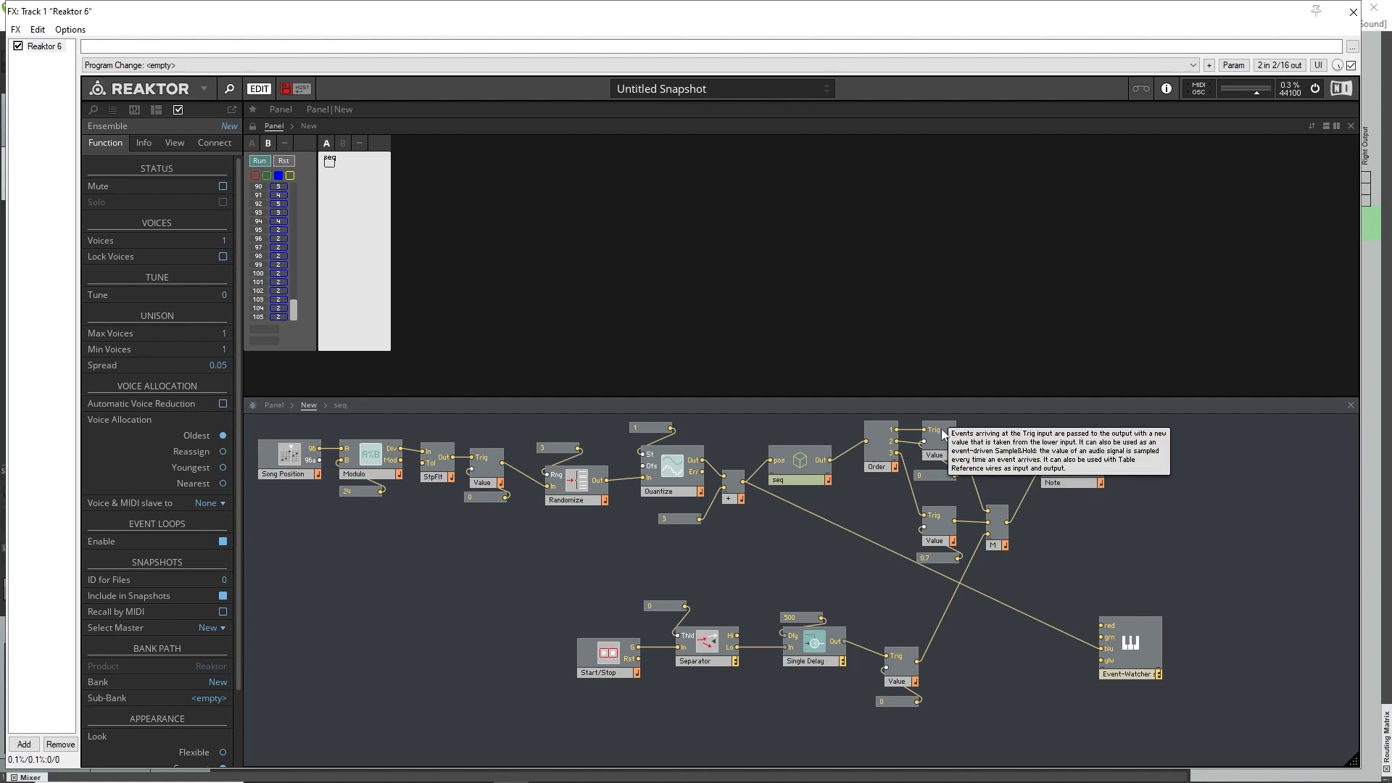
left_click(945, 534)
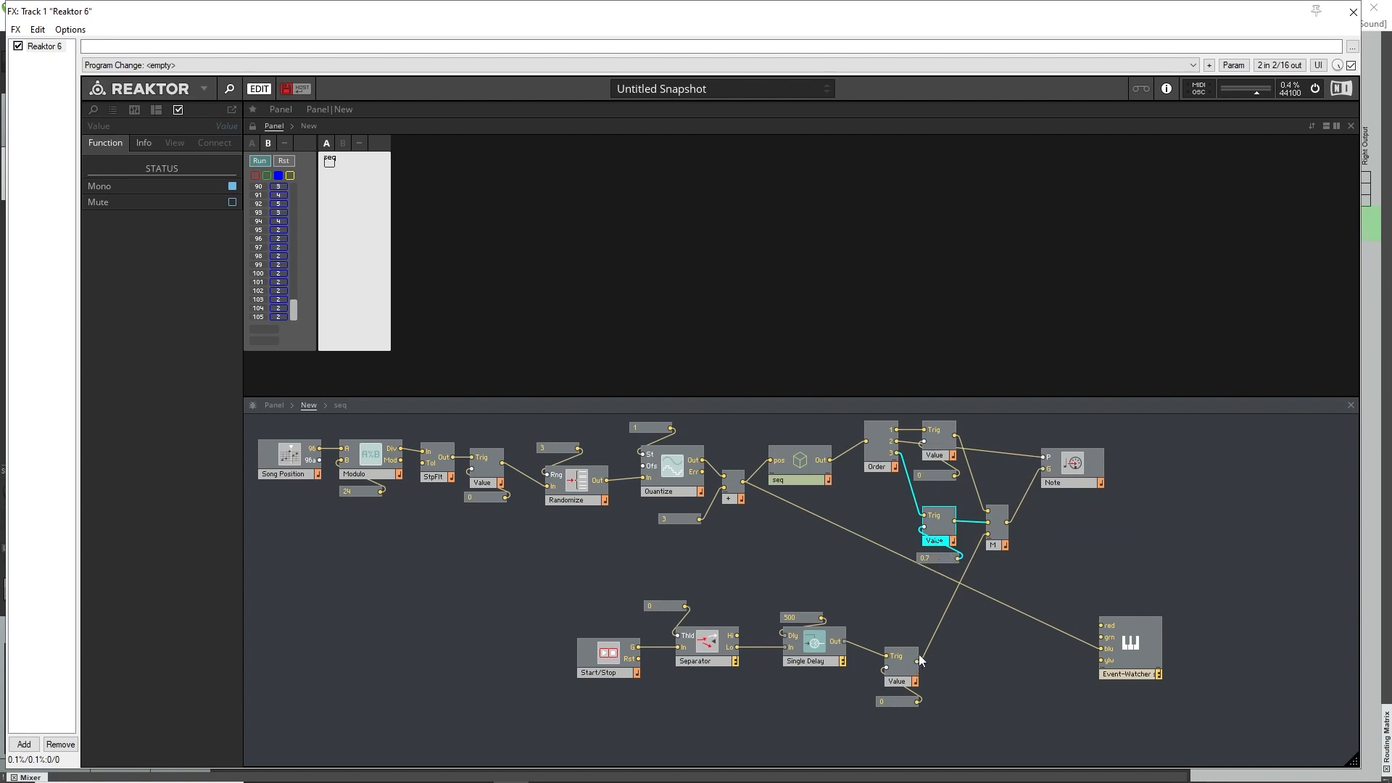
right_click(839, 664)
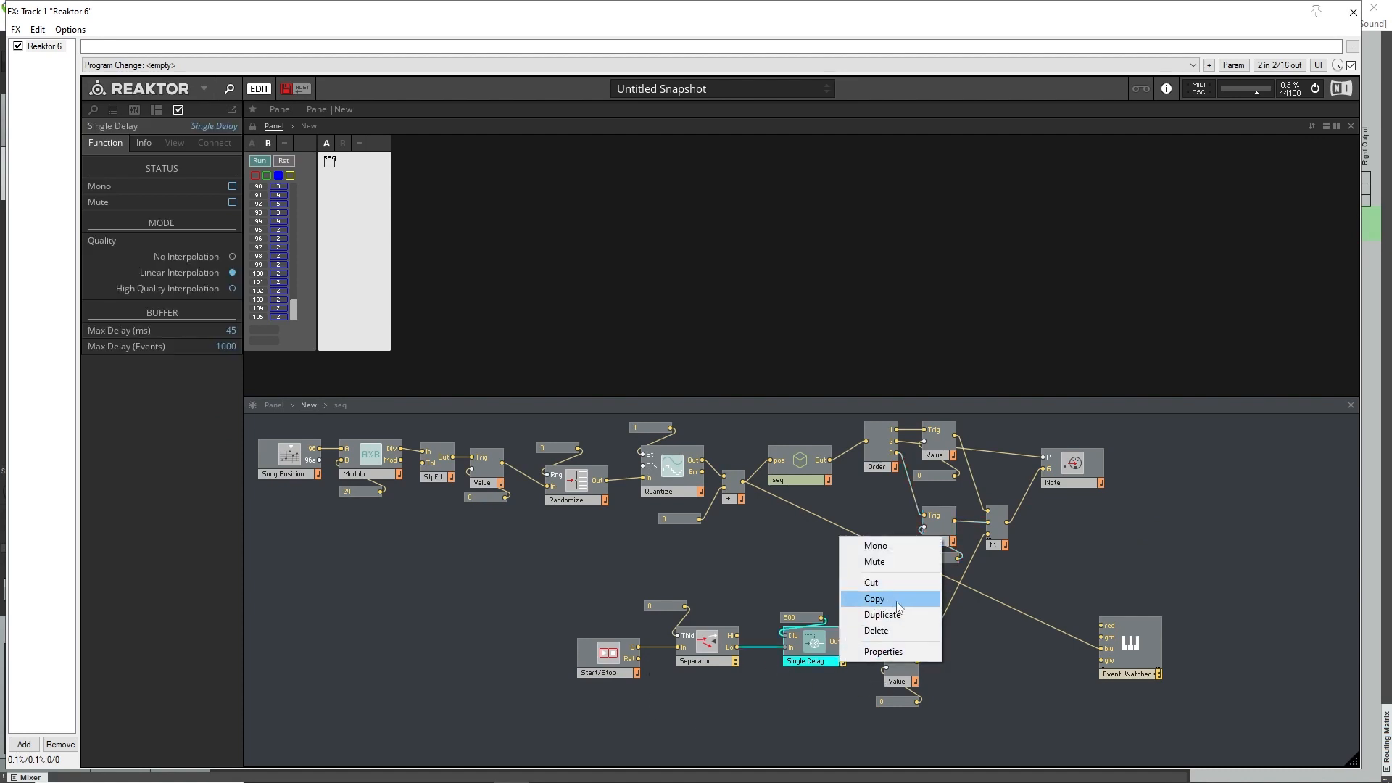
left_click(875, 545)
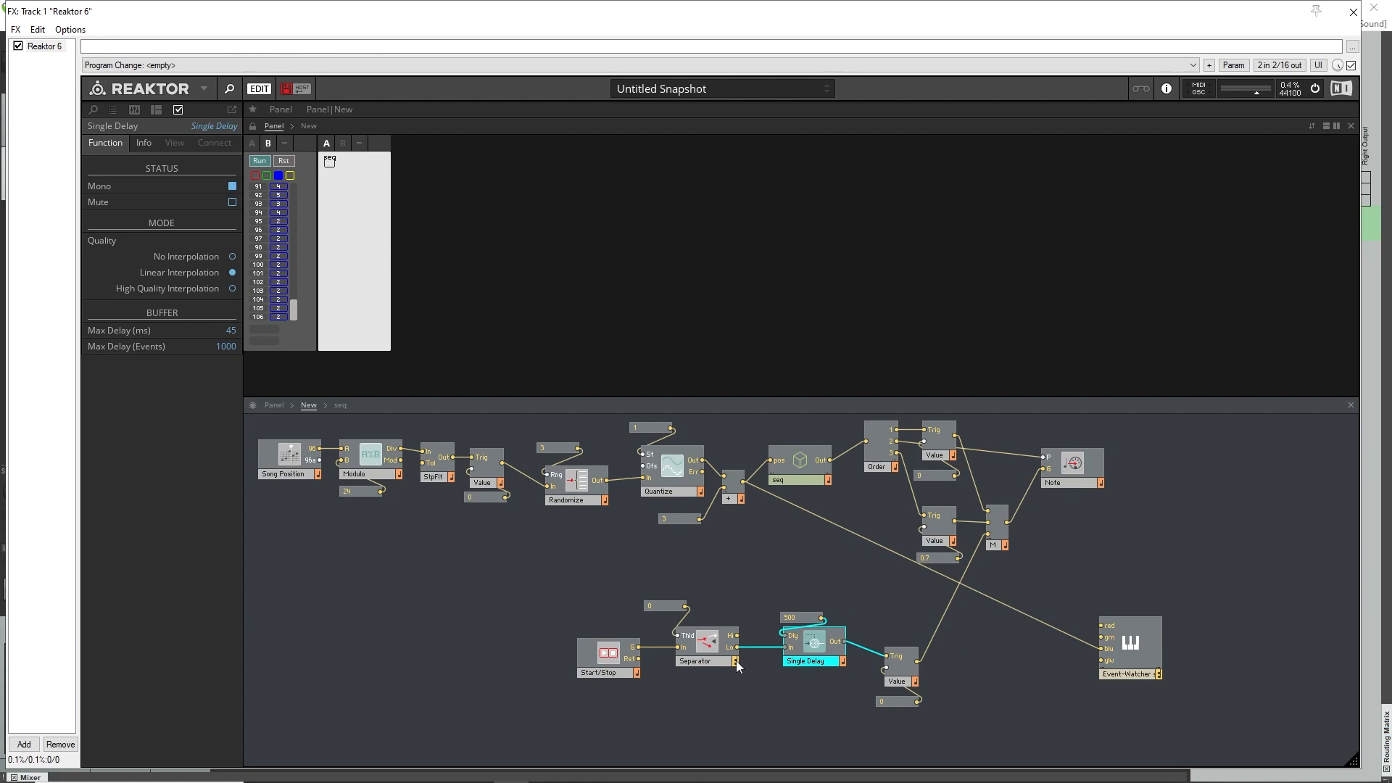
right_click(736, 661)
left_click(775, 545)
left_click(1001, 704)
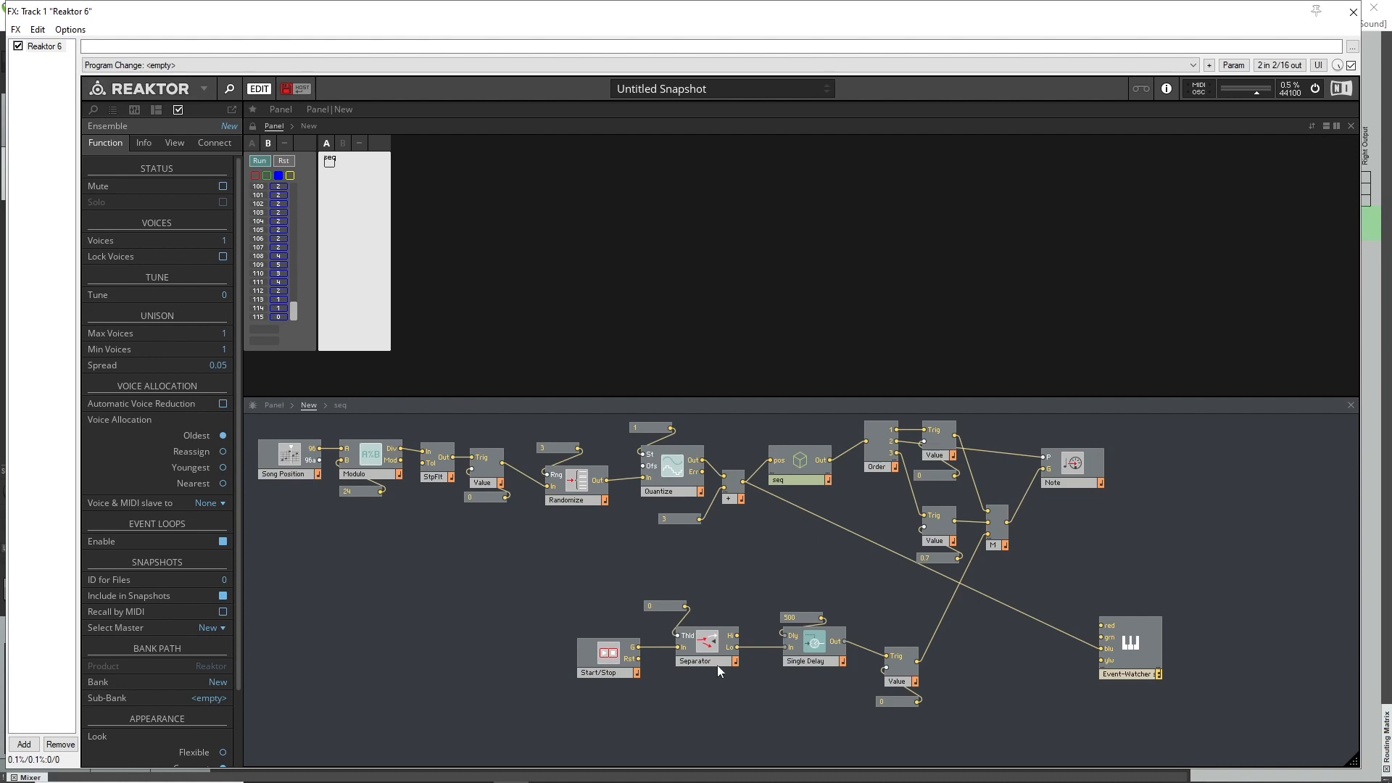
Select the whole Start/Stop, Separator, Single Delay and Value chain with its constants and move it slightly up and left.
left_click_drag(586, 722, 916, 634)
left_click(991, 663)
left_click_drag(532, 591, 867, 716)
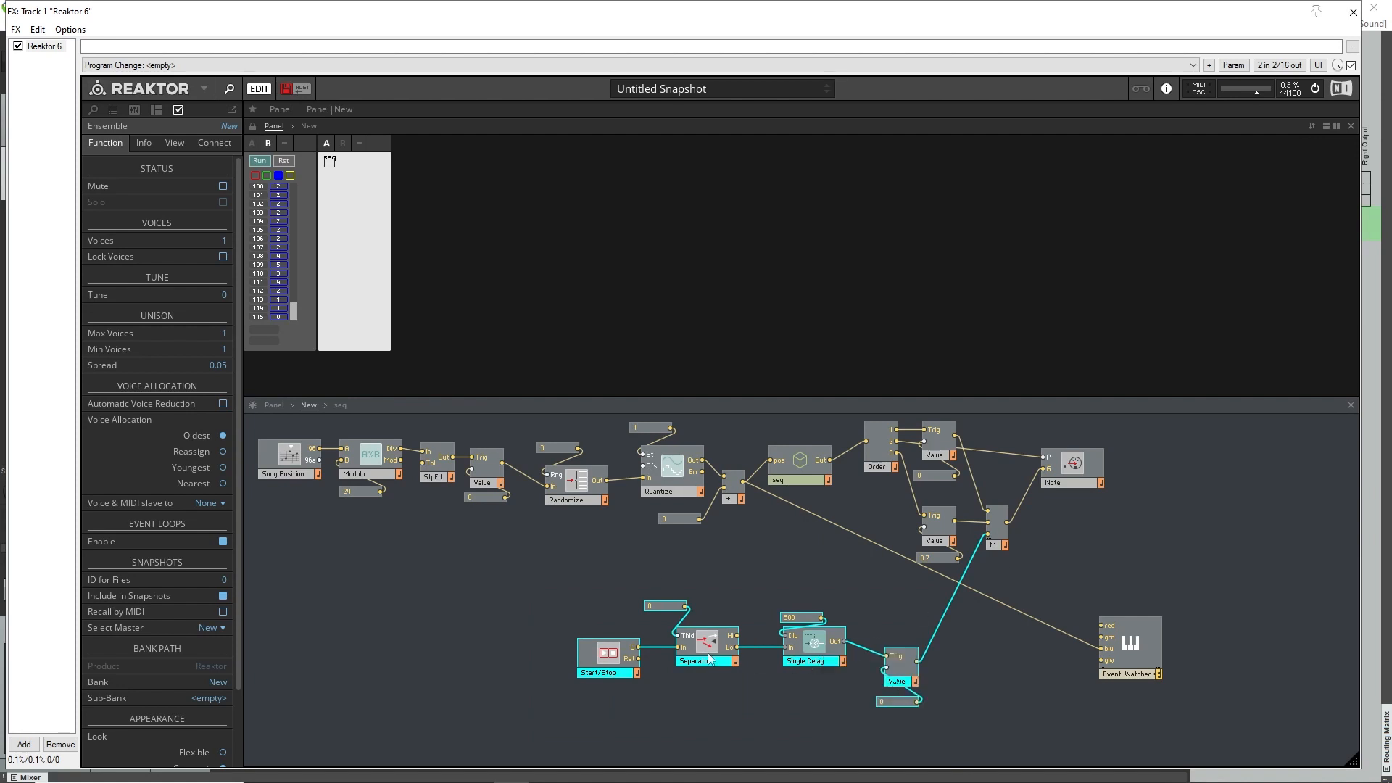
left_click_drag(907, 682, 892, 653)
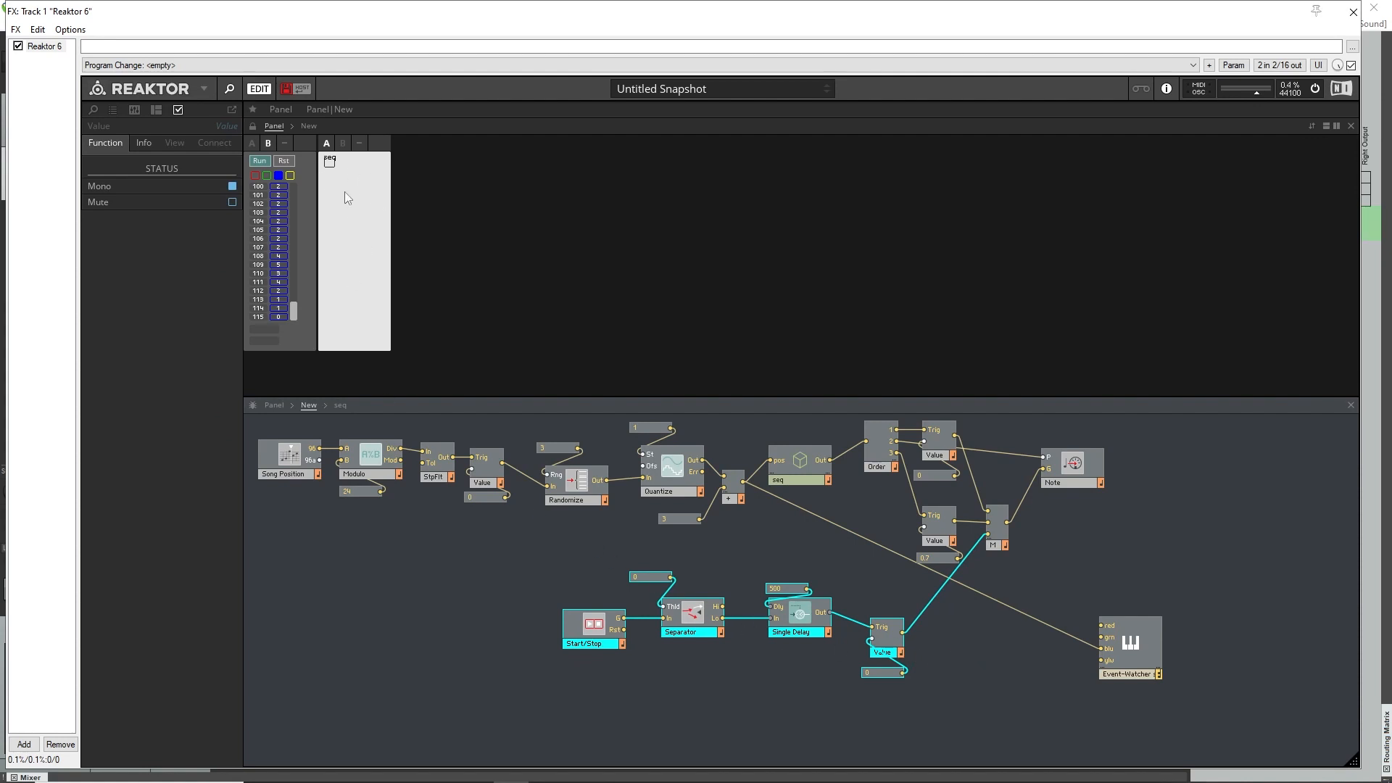
left_click(355, 490)
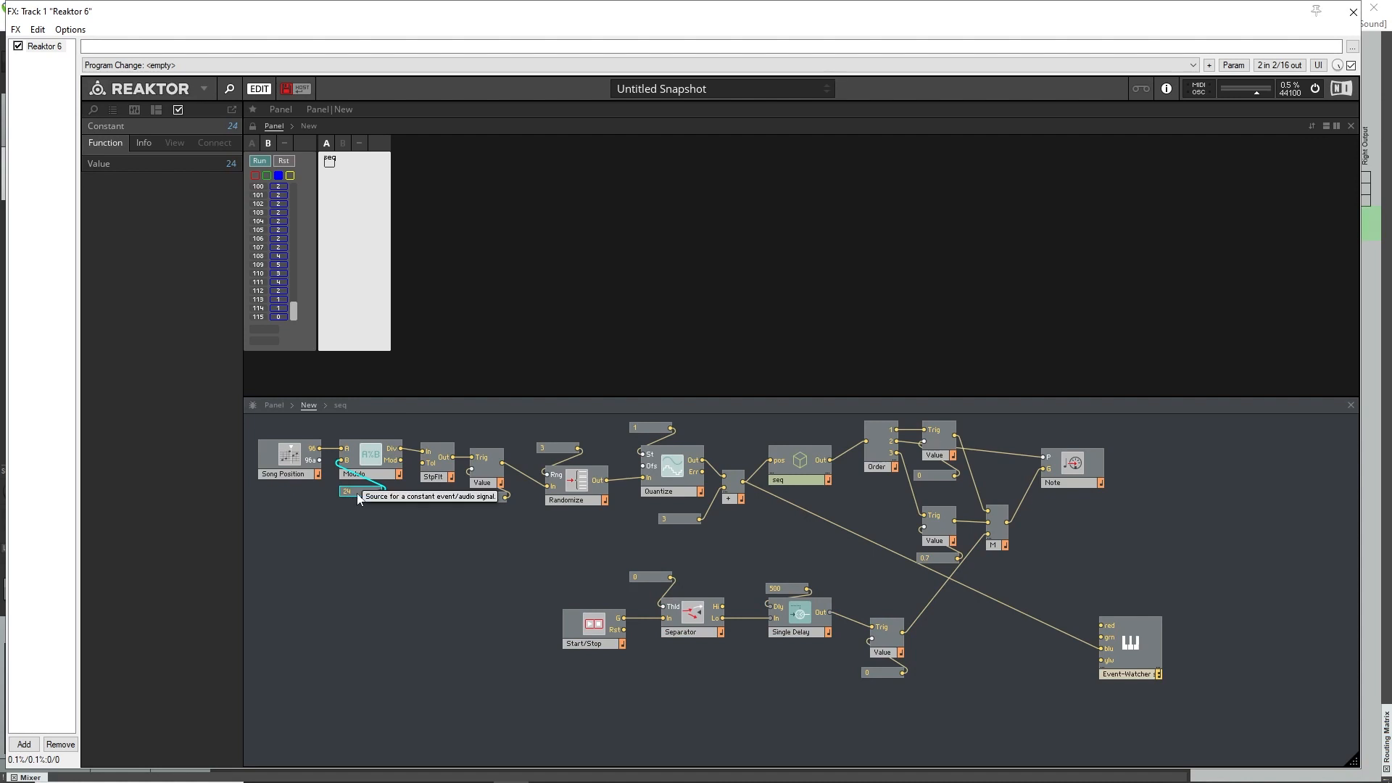
left_click(358, 191)
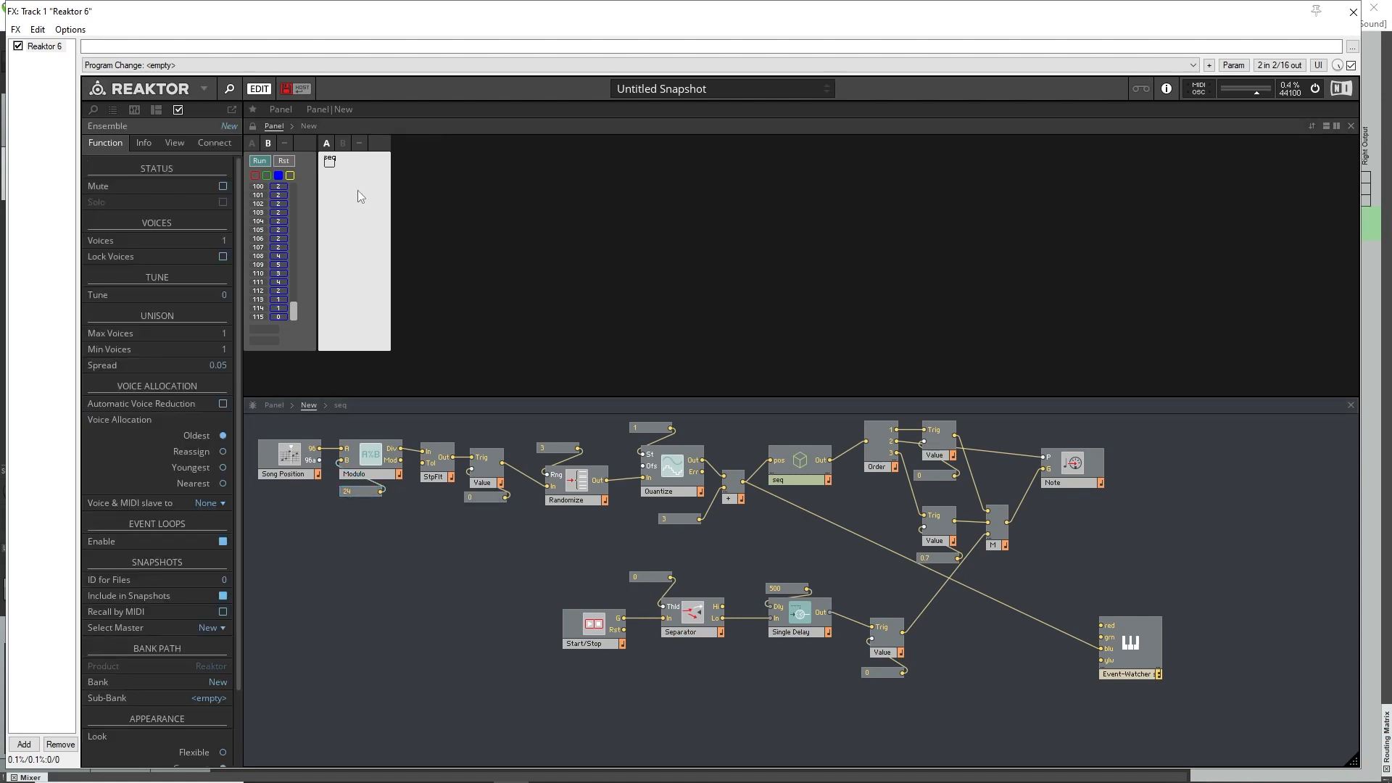